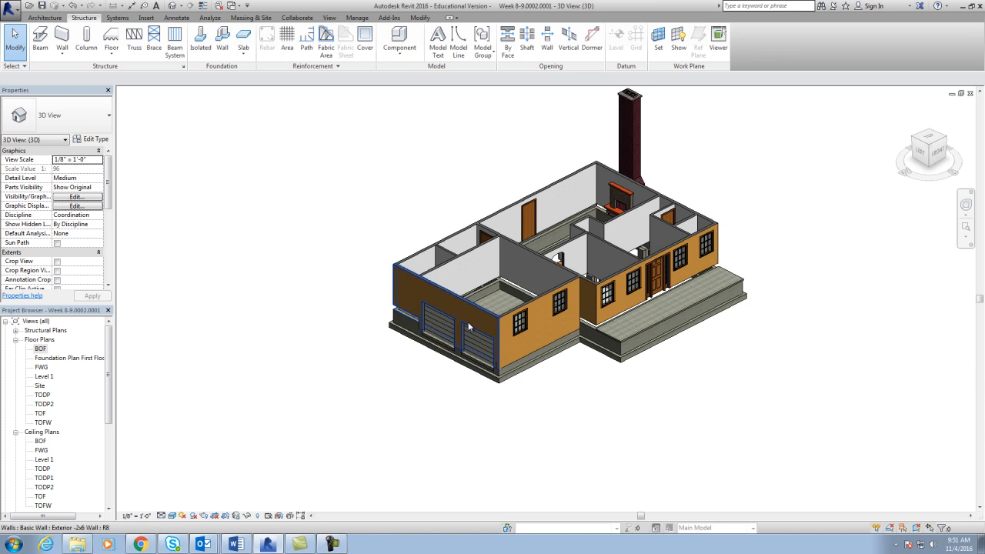
Open the BOF floor plan and bring the foundation area into view
{"action": "middle_click_drag", "start_coordinate": [727, 213], "coordinate": [666, 252]}
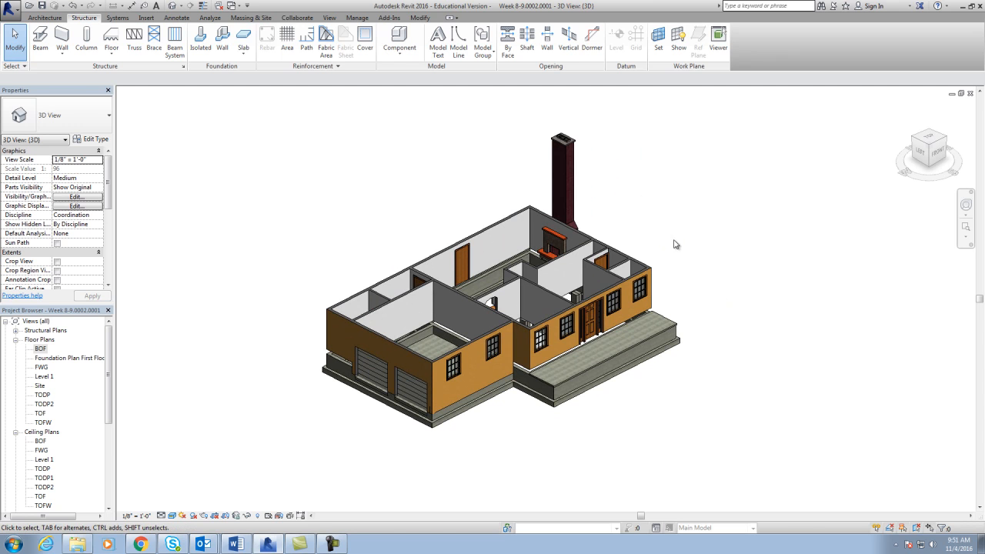
{"action": "double_click", "coordinate": [39, 350]}
{"action": "mouse_move", "coordinate": [466, 364]}
{"action": "middle_mouse_down"}
{"action": "mouse_move", "coordinate": [534, 361]}
{"action": "mouse_move", "coordinate": [539, 346]}
{"action": "mouse_move", "coordinate": [485, 371]}
{"action": "middle_mouse_up"}
{"action": "scroll", "coordinate": [519, 348], "scroll_direction": "up", "scroll_amount": 1}
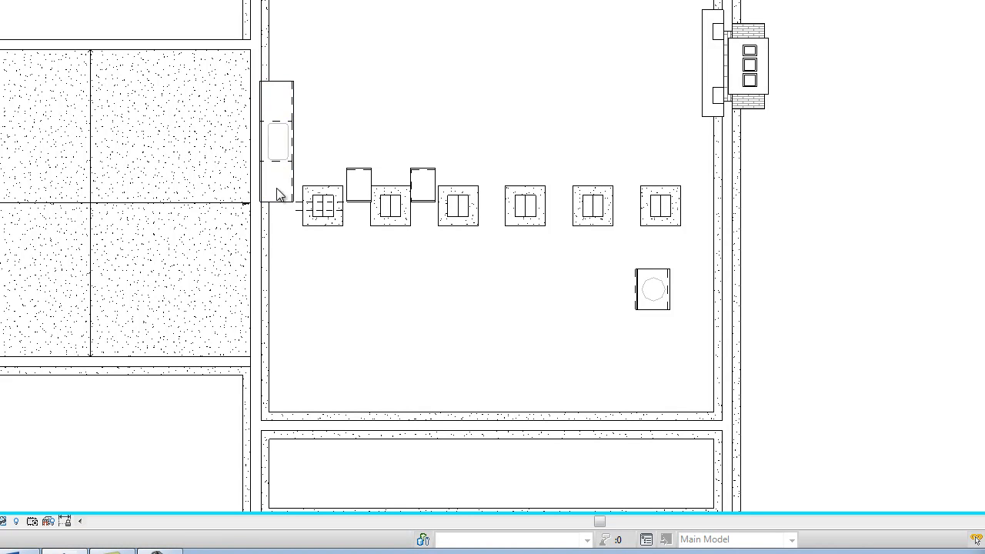
Temporarily hide the sink base cabinet element and the whole category of the dashed wall cabinet above it
{"action": "left_click", "coordinate": [294, 127]}
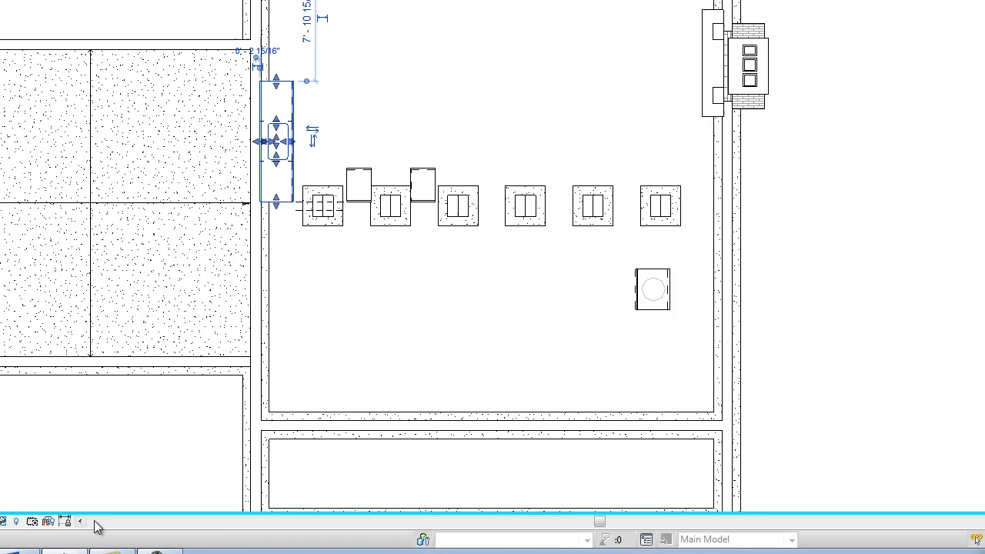
{"action": "left_click", "coordinate": [3, 521]}
{"action": "left_click", "coordinate": [36, 481]}
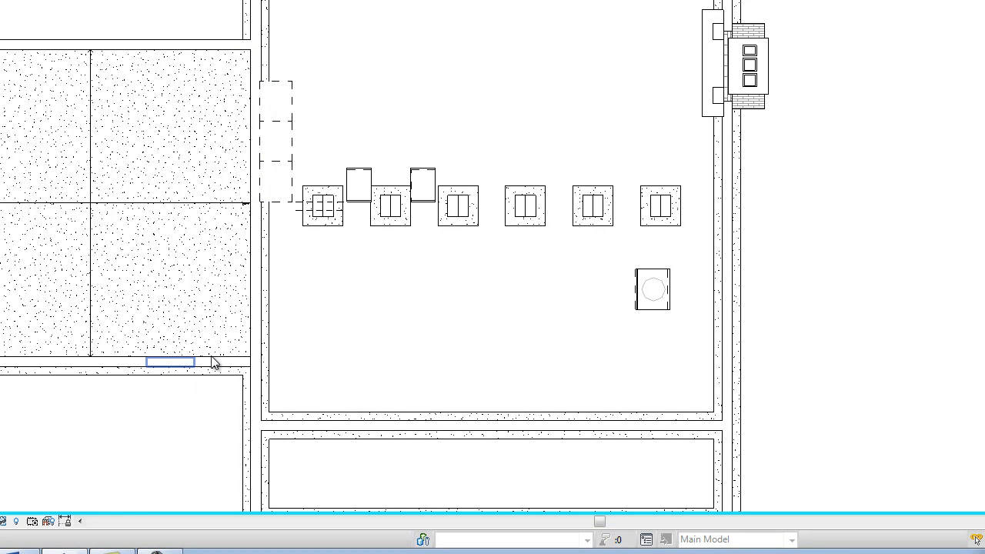
{"action": "left_click", "coordinate": [291, 143]}
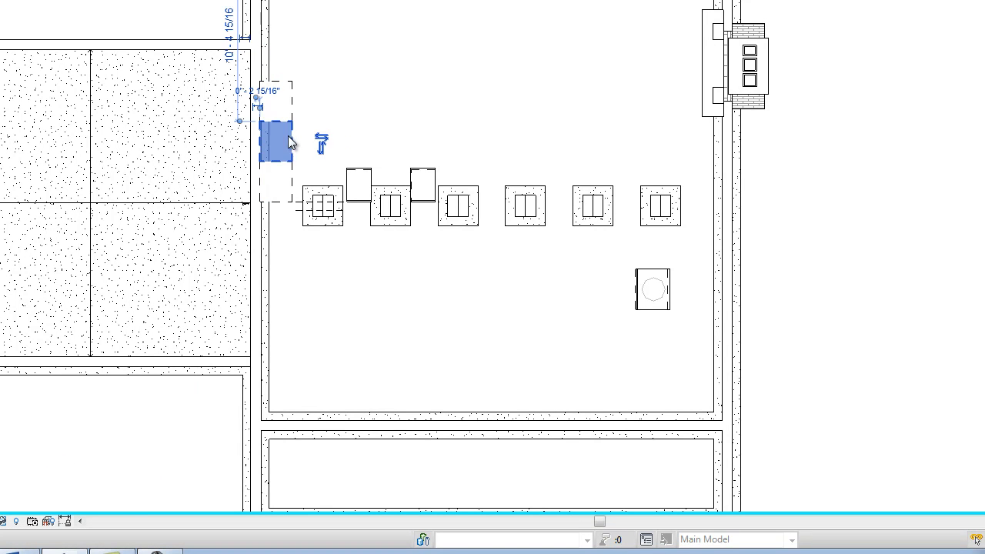
{"action": "left_click", "coordinate": [2, 522]}
{"action": "left_click", "coordinate": [46, 450]}
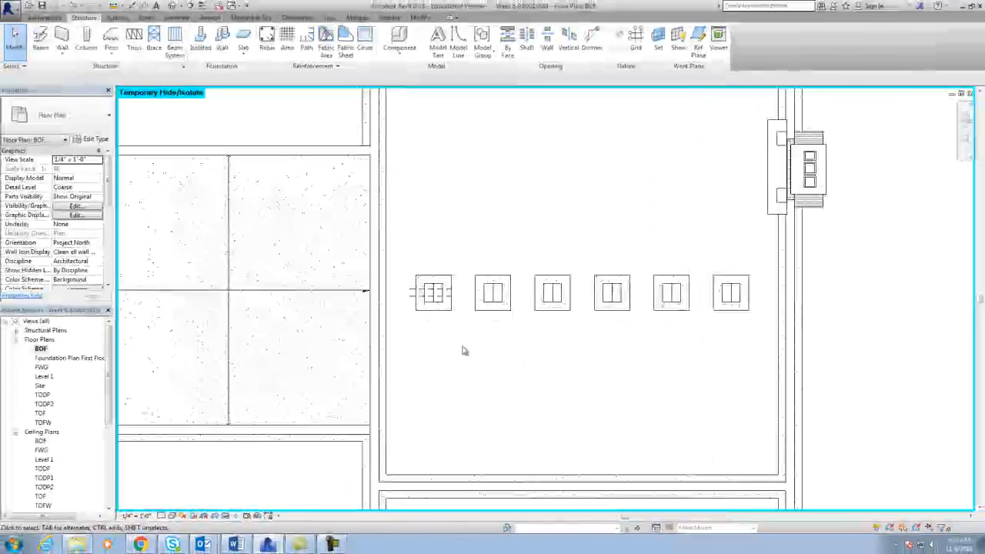
Temporarily hide the elliptical-arch passage opening that crosses the westernmost pier footing in the main foundation
{"action": "scroll", "coordinate": [462, 347], "scroll_direction": "up", "scroll_amount": 3}
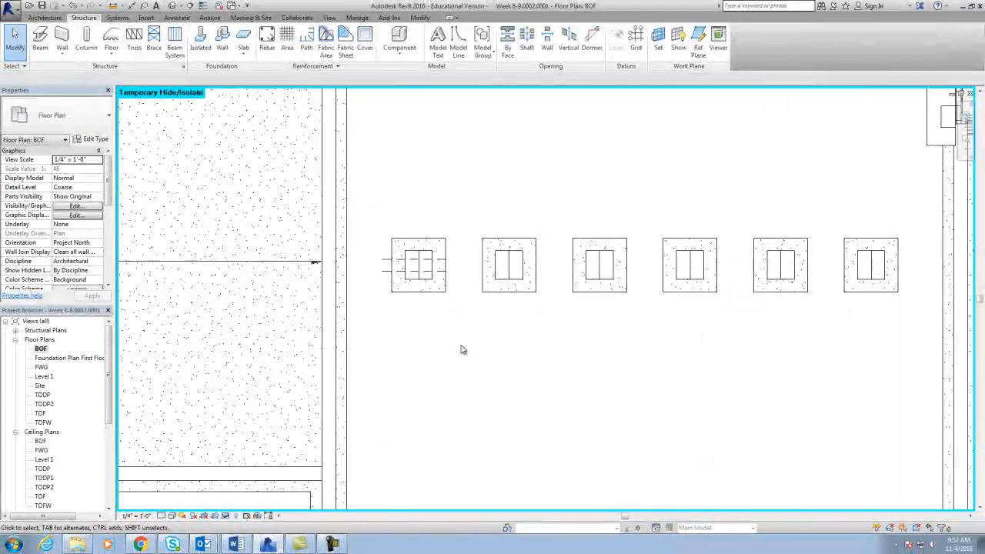
{"action": "left_click", "coordinate": [388, 269]}
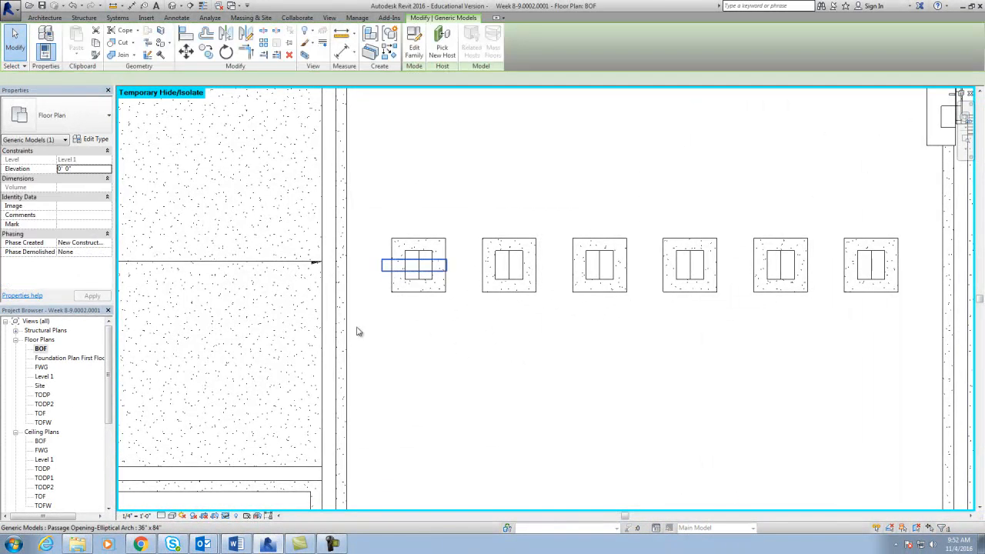
{"action": "left_click", "coordinate": [226, 521]}
{"action": "left_click", "coordinate": [262, 476]}
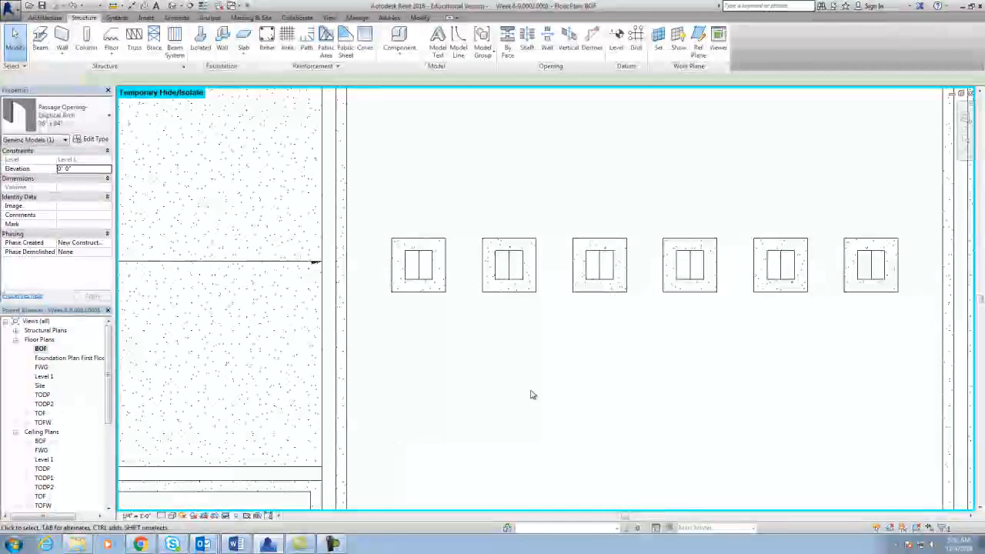
Temporarily hide the overhead sectional door element on the garage's west wall
{"action": "scroll", "coordinate": [531, 395], "scroll_direction": "down", "scroll_amount": 2}
{"action": "middle_click_drag", "start_coordinate": [541, 399], "coordinate": [554, 392]}
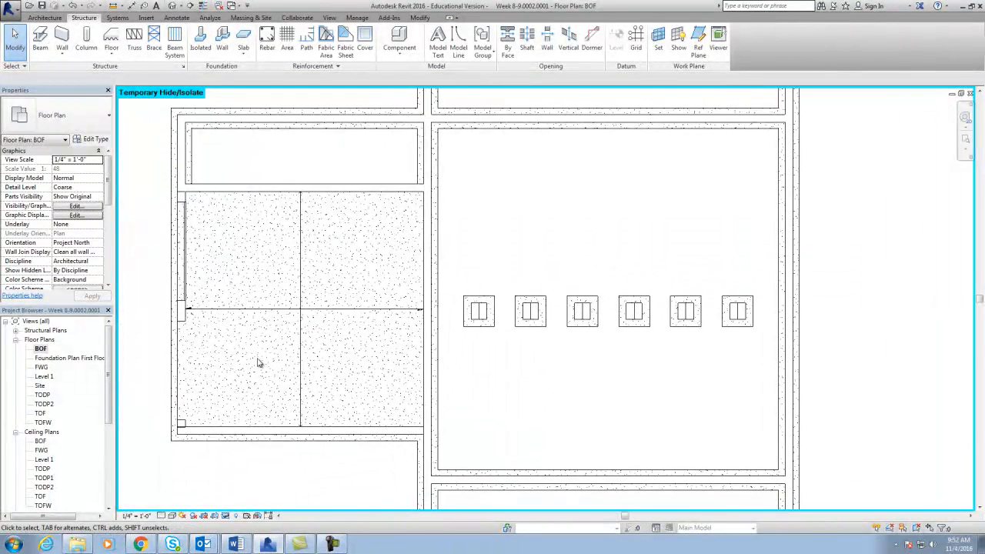
{"action": "left_click", "coordinate": [181, 265]}
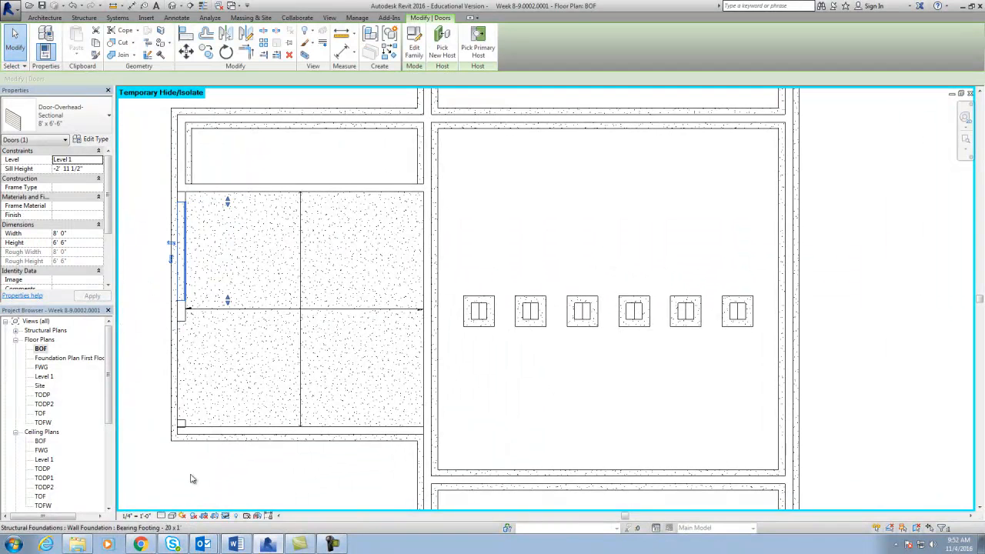
{"action": "left_click", "coordinate": [225, 516]}
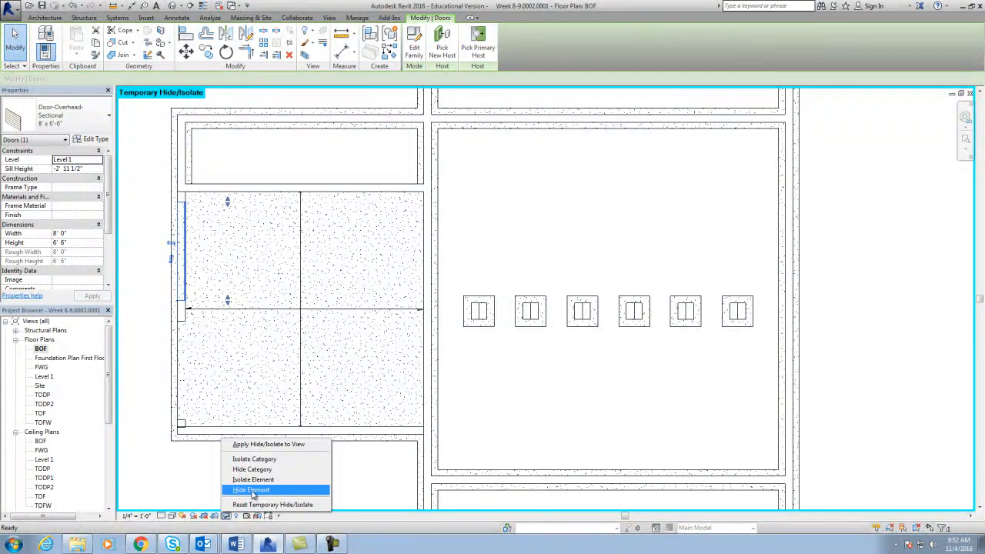
{"action": "left_click", "coordinate": [257, 490]}
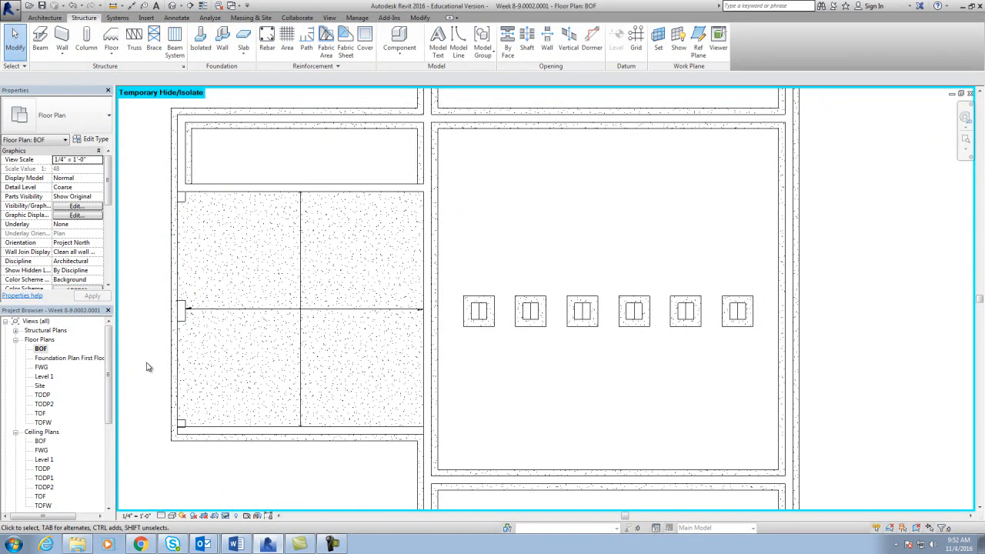
Try to set the top constraint of the garage's south 8" masonry wall up to level TOFW
{"action": "scroll", "coordinate": [200, 475], "scroll_direction": "up", "scroll_amount": 3}
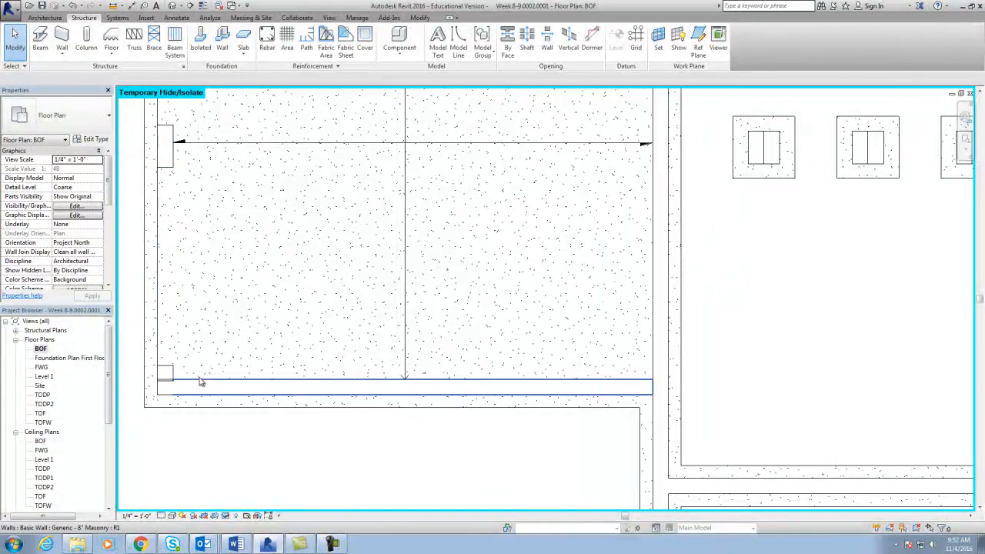
{"action": "scroll", "coordinate": [209, 387], "scroll_direction": "down", "scroll_amount": 2}
{"action": "scroll", "coordinate": [212, 388], "scroll_direction": "down", "scroll_amount": 1}
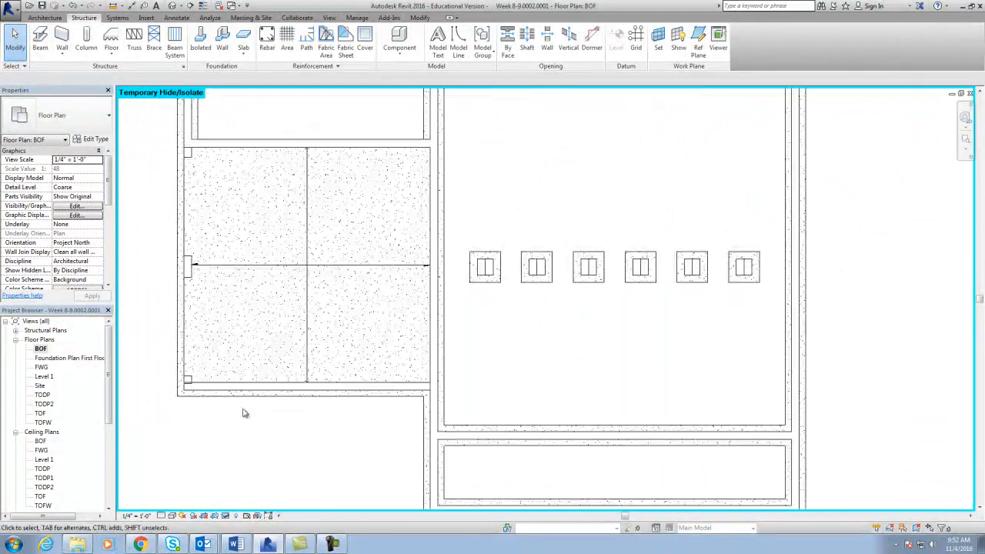
{"action": "scroll", "coordinate": [345, 424], "scroll_direction": "down", "scroll_amount": 1}
{"action": "scroll", "coordinate": [419, 402], "scroll_direction": "up", "scroll_amount": 2}
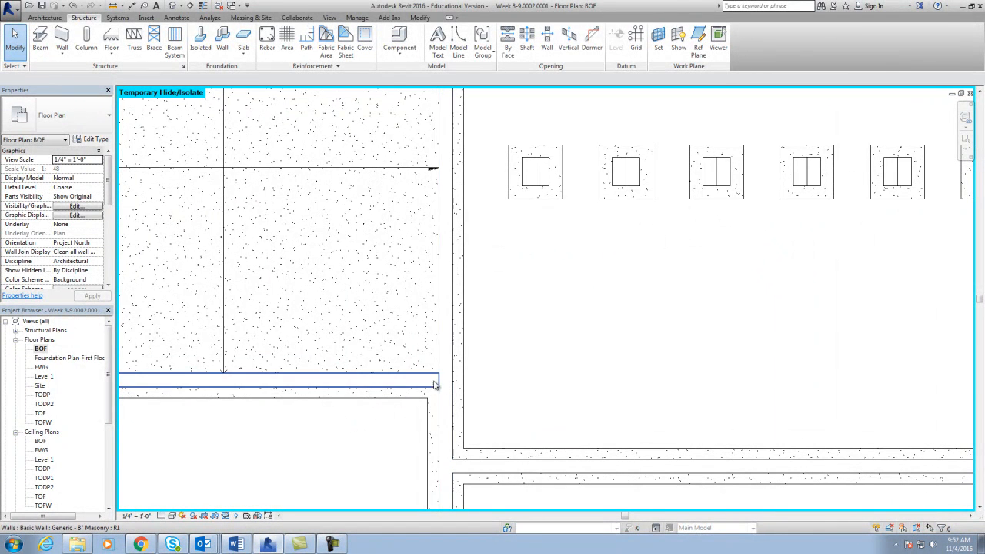
{"action": "left_click", "coordinate": [434, 382]}
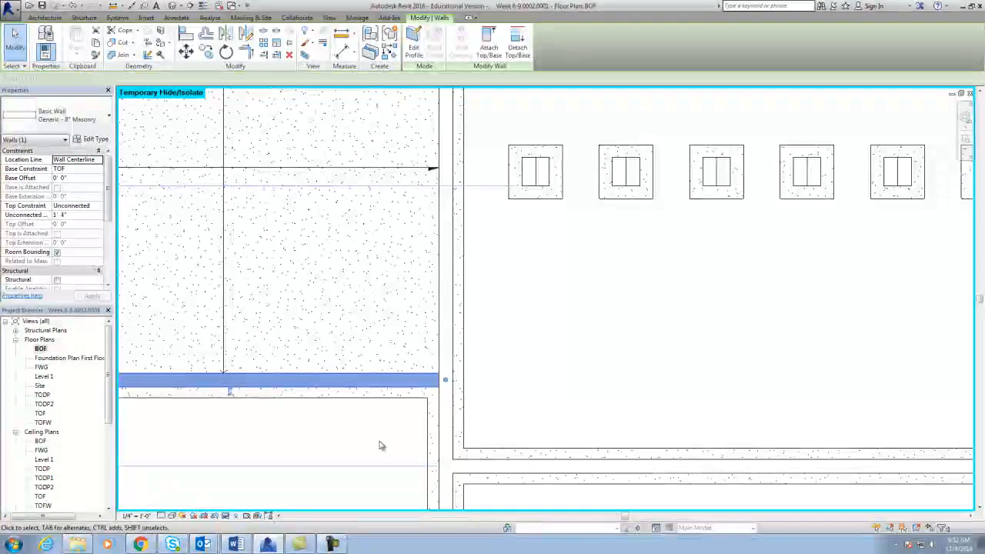
{"action": "left_click", "coordinate": [87, 206]}
{"action": "left_click", "coordinate": [98, 206]}
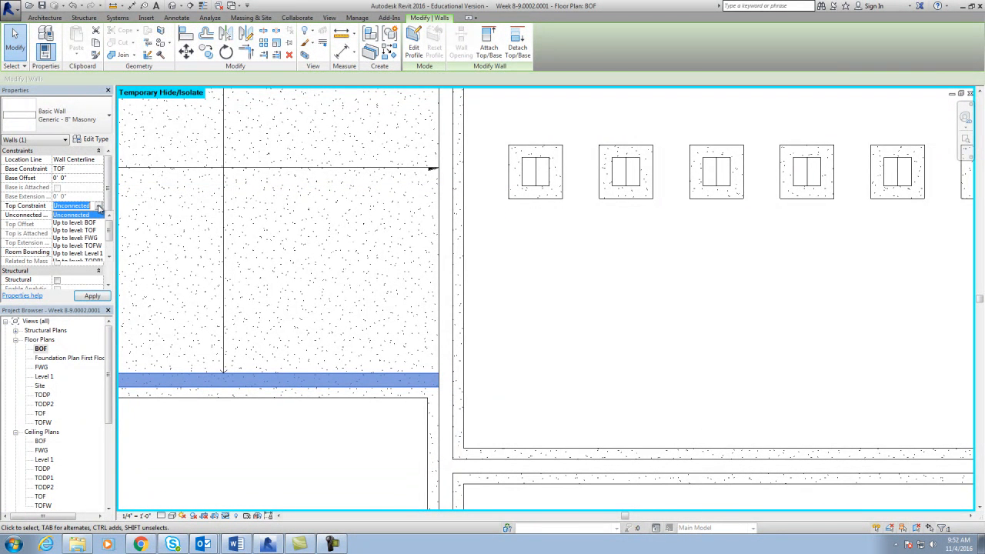
{"action": "left_click", "coordinate": [98, 245]}
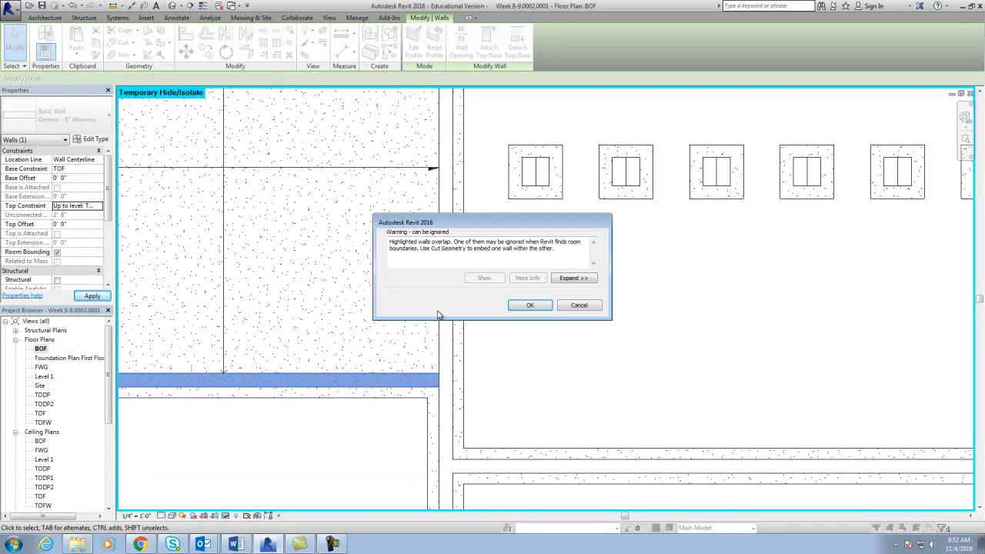
{"action": "left_click", "coordinate": [578, 306]}
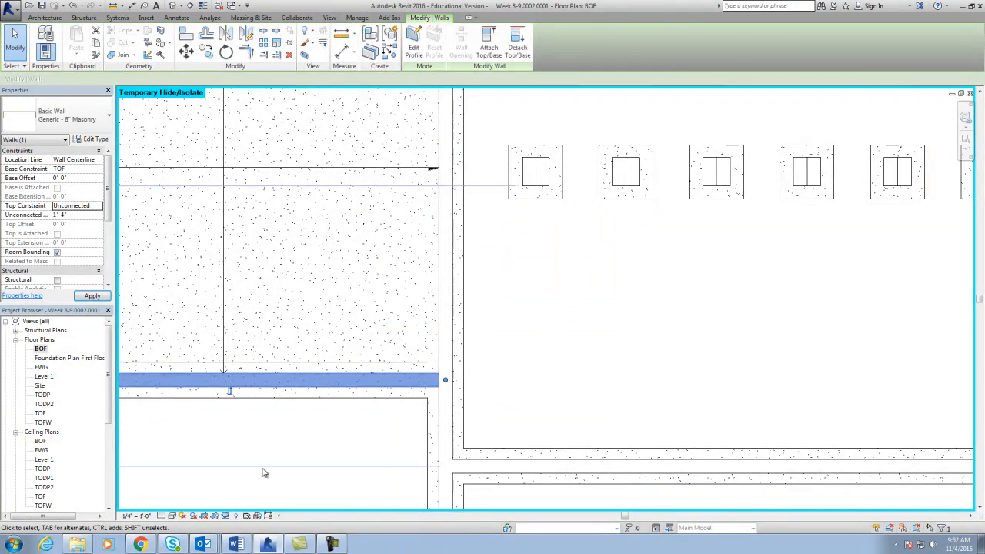
{"action": "left_click", "coordinate": [262, 466]}
Temporarily hide the 6" foundation slab element inside the garage
{"action": "scroll", "coordinate": [277, 462], "scroll_direction": "down", "scroll_amount": 3}
{"action": "middle_click_drag", "start_coordinate": [288, 457], "coordinate": [343, 441]}
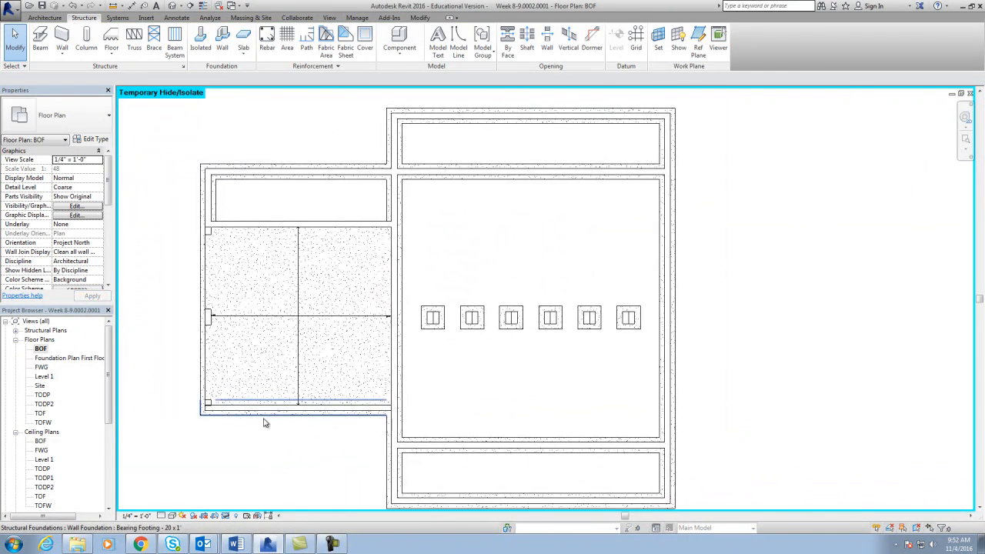
{"action": "scroll", "coordinate": [206, 420], "scroll_direction": "up", "scroll_amount": 7}
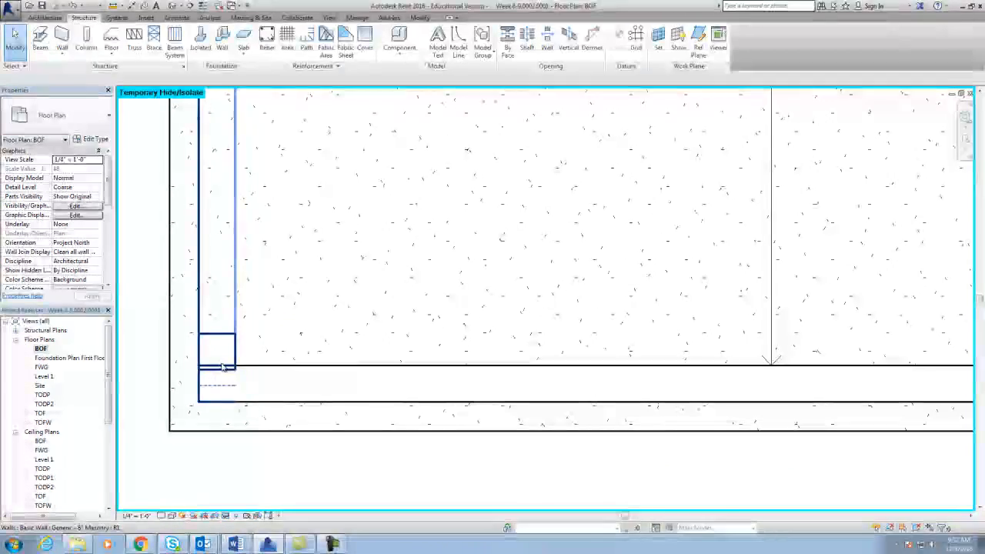
{"action": "scroll", "coordinate": [226, 387], "scroll_direction": "down", "scroll_amount": 5}
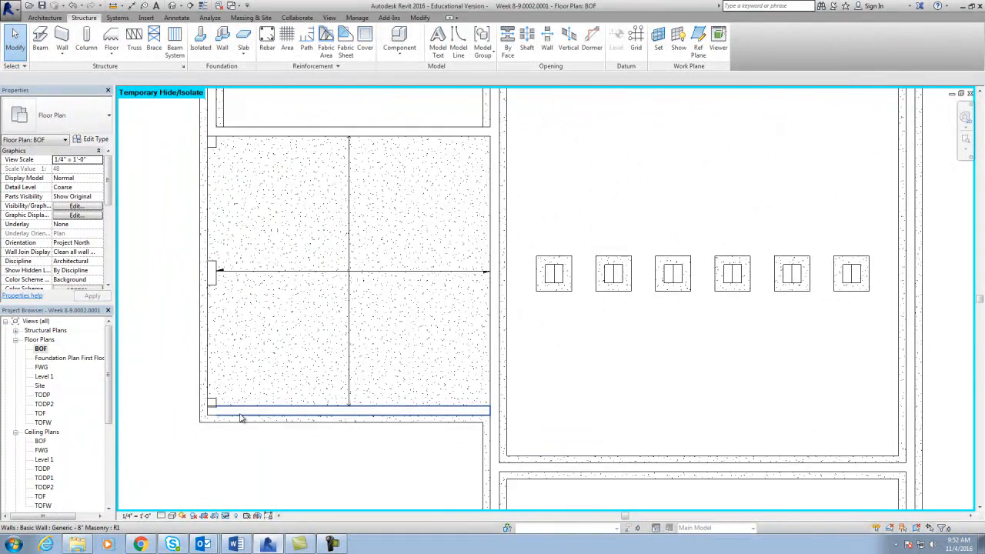
{"action": "scroll", "coordinate": [209, 338], "scroll_direction": "down", "scroll_amount": 2}
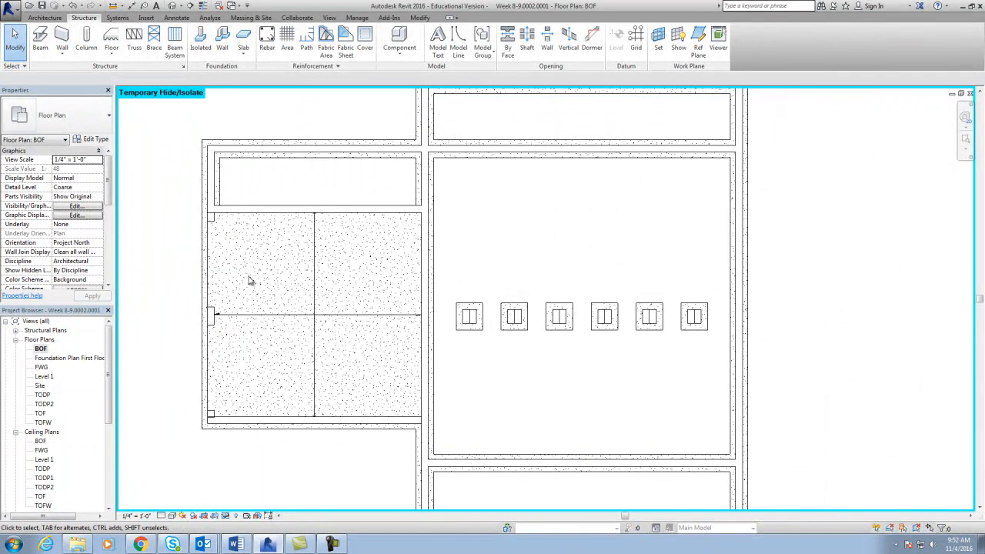
{"action": "left_click", "coordinate": [208, 260]}
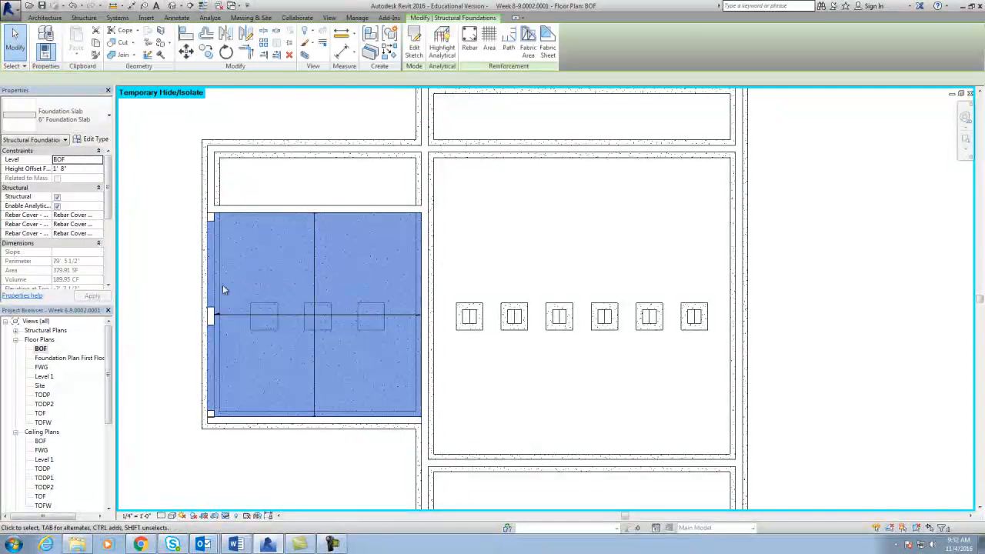
{"action": "left_click", "coordinate": [227, 516]}
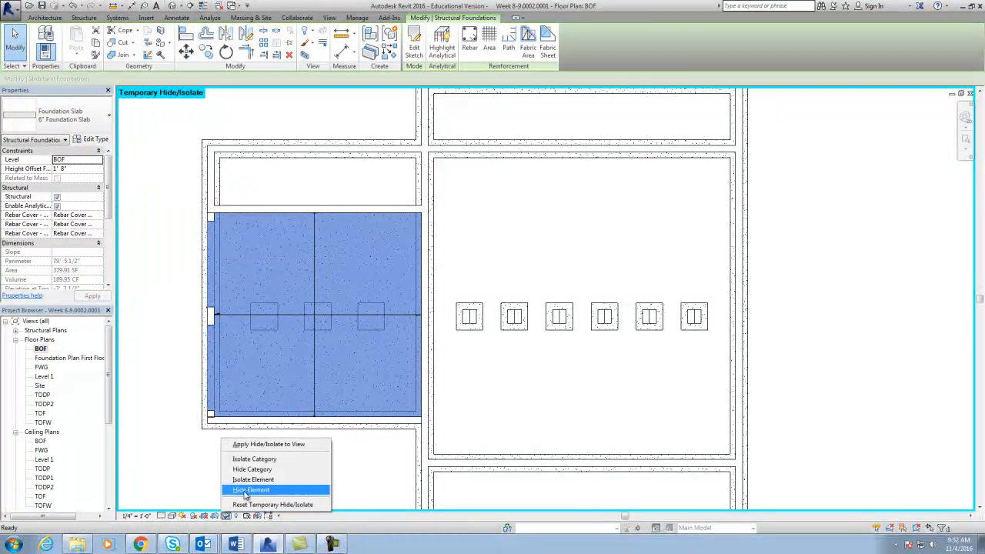
{"action": "left_click", "coordinate": [250, 492]}
Examine the garage's southwest foundation corner in plan, and the masonry wall beside the garage door in the West elevation
{"action": "scroll", "coordinate": [229, 460], "scroll_direction": "up", "scroll_amount": 3}
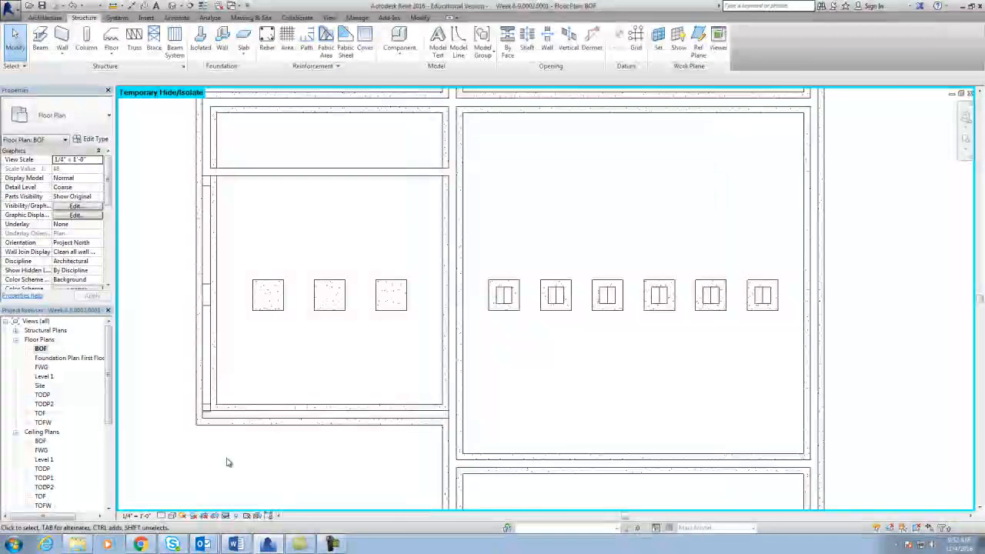
{"action": "scroll", "coordinate": [220, 449], "scroll_direction": "up", "scroll_amount": 1}
{"action": "middle_click_drag", "start_coordinate": [220, 449], "coordinate": [270, 474]}
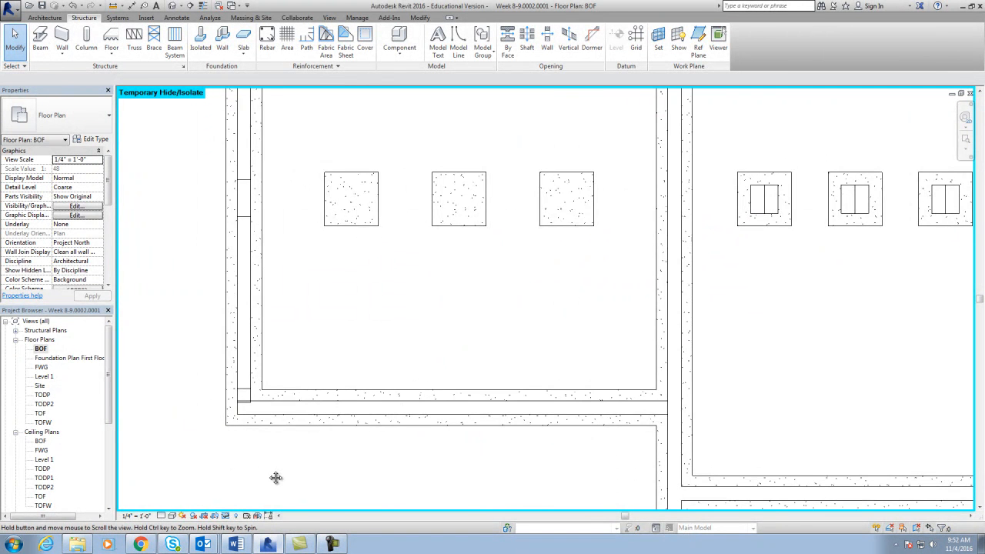
{"action": "scroll", "coordinate": [234, 417], "scroll_direction": "up", "scroll_amount": 3}
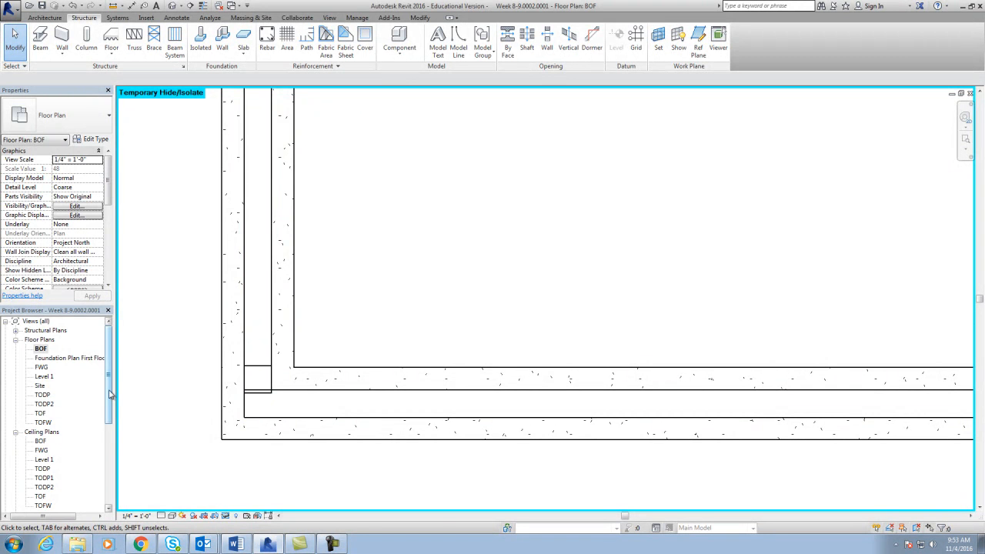
{"action": "left_click_drag", "start_coordinate": [110, 394], "coordinate": [110, 446]}
{"action": "double_click", "coordinate": [43, 458]}
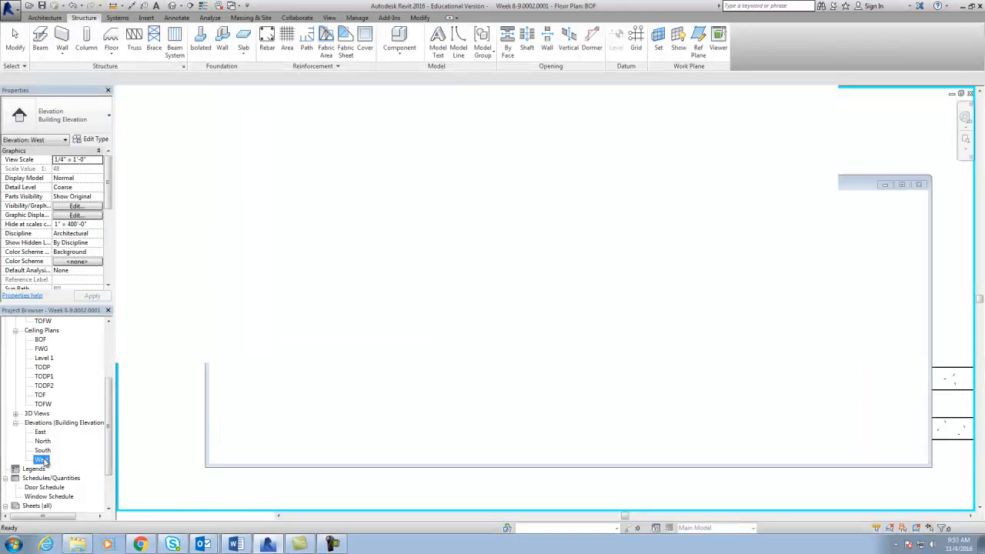
{"action": "middle_click_drag", "start_coordinate": [574, 422], "coordinate": [284, 423]}
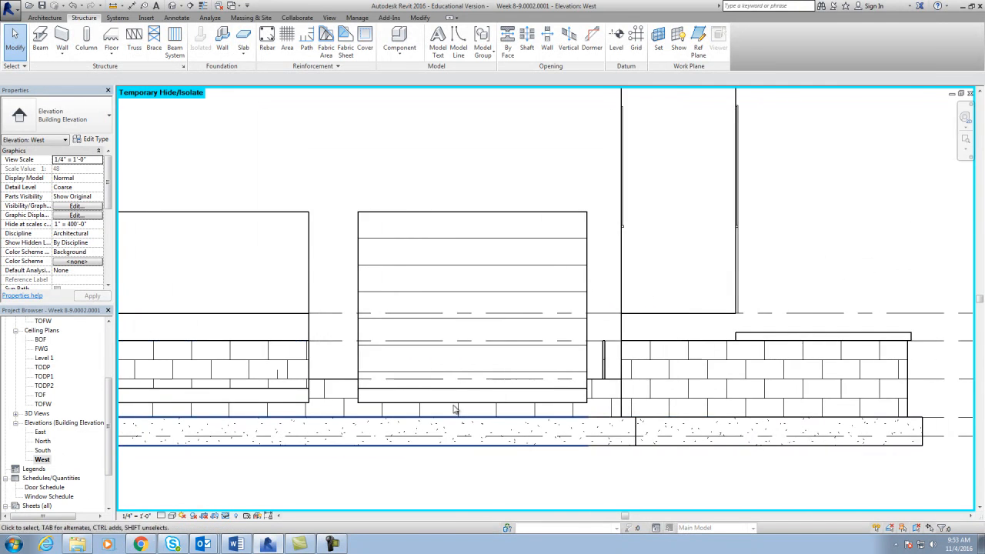
{"action": "scroll", "coordinate": [629, 387], "scroll_direction": "up", "scroll_amount": 2}
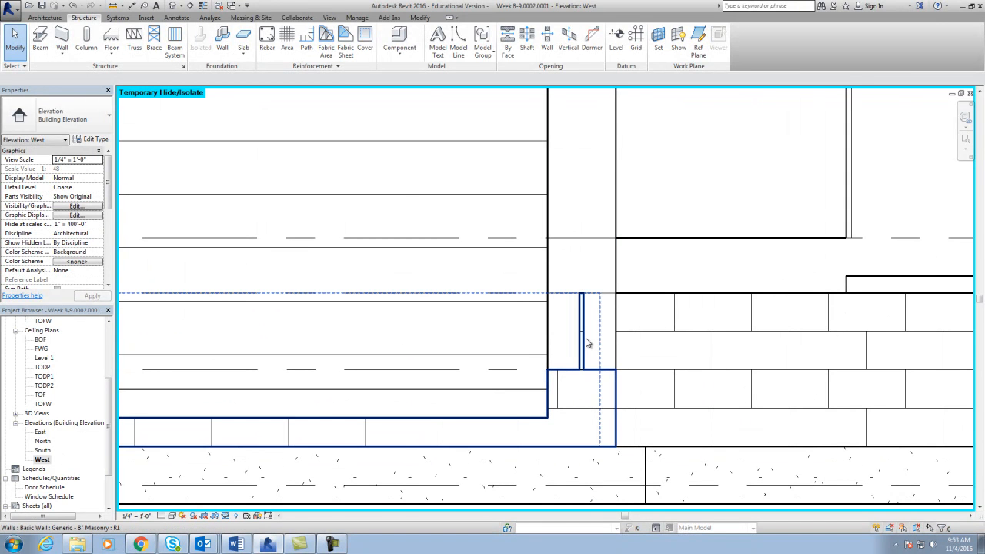
{"action": "scroll", "coordinate": [567, 380], "scroll_direction": "up", "scroll_amount": 2}
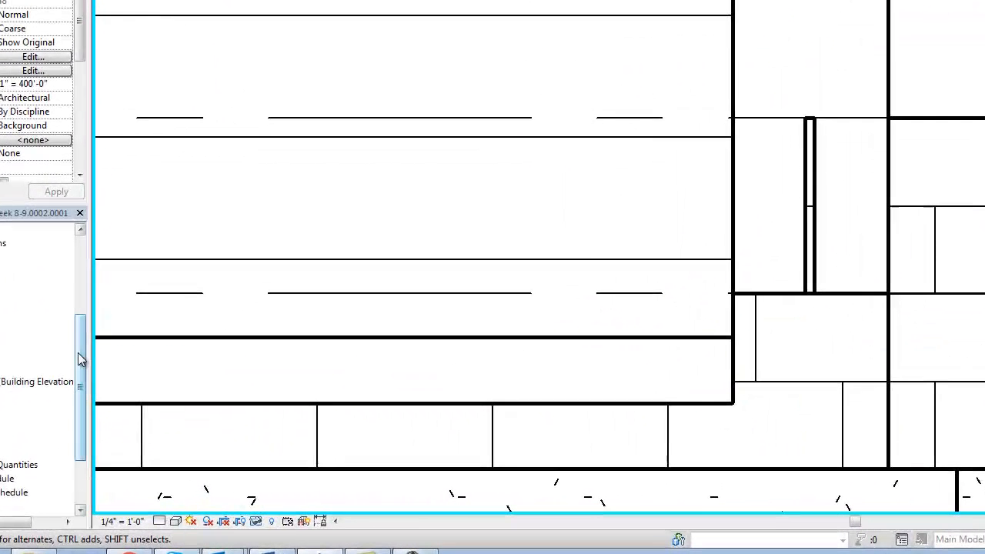
Try to adjust the south-end profile edge of the garage's west 8" masonry wall in the BOF plan
{"action": "left_click_drag", "start_coordinate": [109, 403], "coordinate": [108, 346]}
{"action": "double_click", "coordinate": [1, 271]}
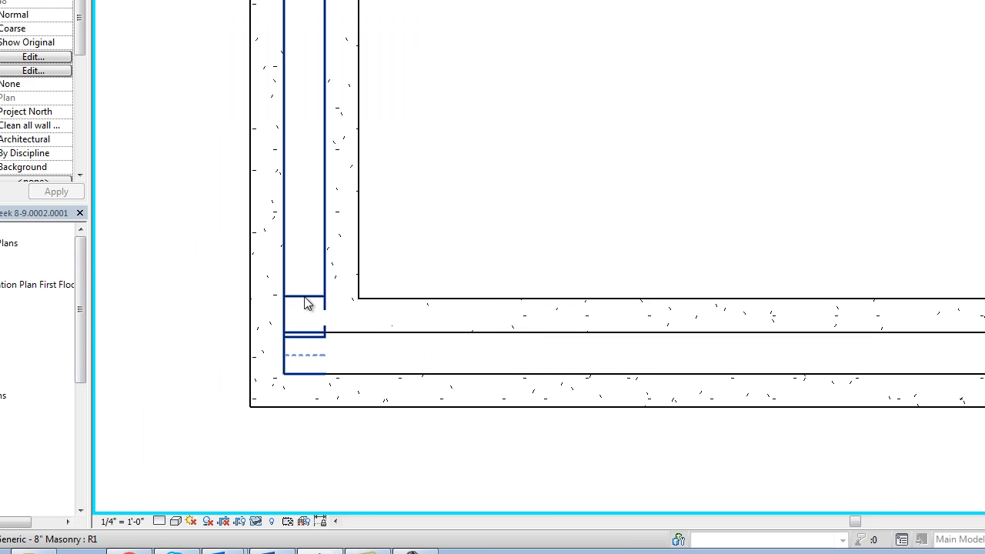
{"action": "left_click", "coordinate": [306, 307]}
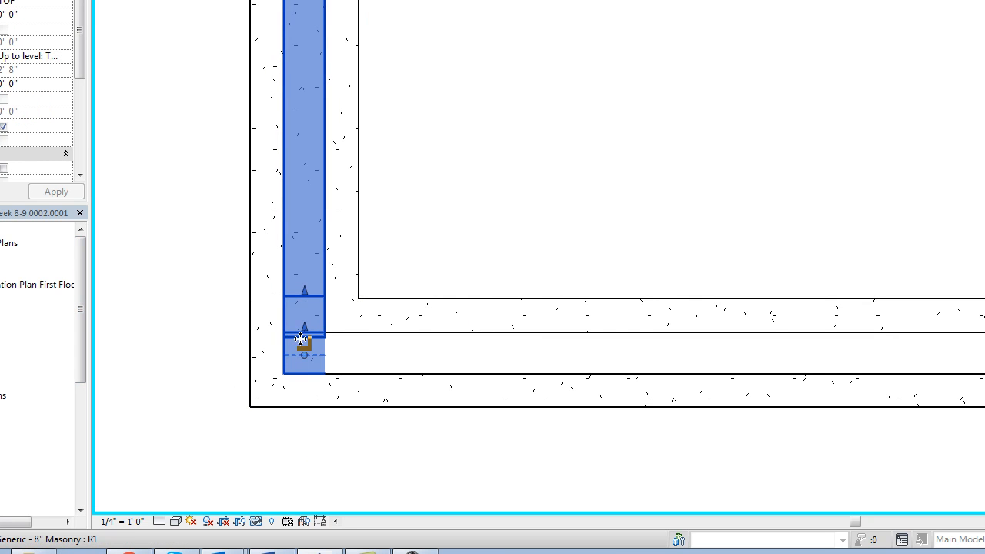
{"action": "left_click_drag", "start_coordinate": [306, 330], "coordinate": [310, 338]}
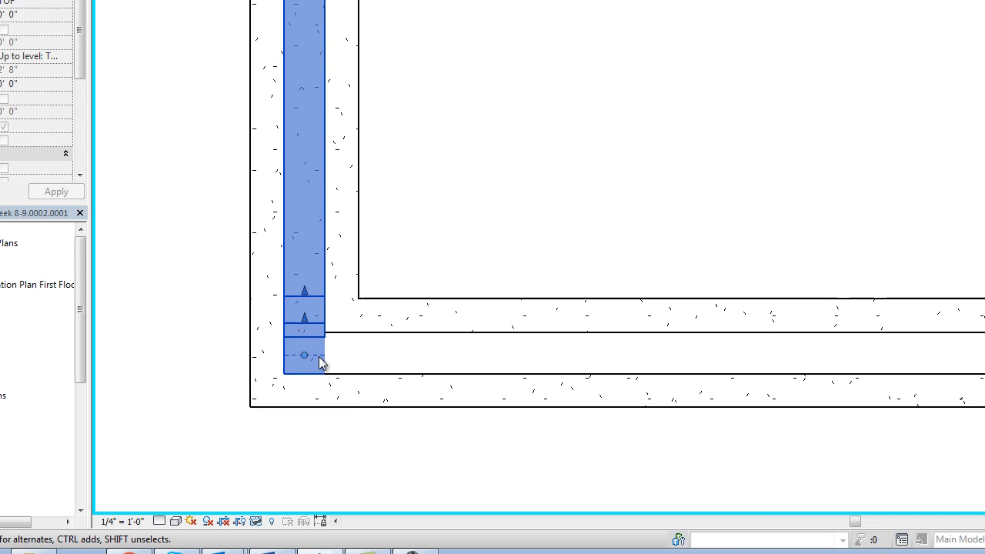
{"action": "left_click", "coordinate": [385, 460]}
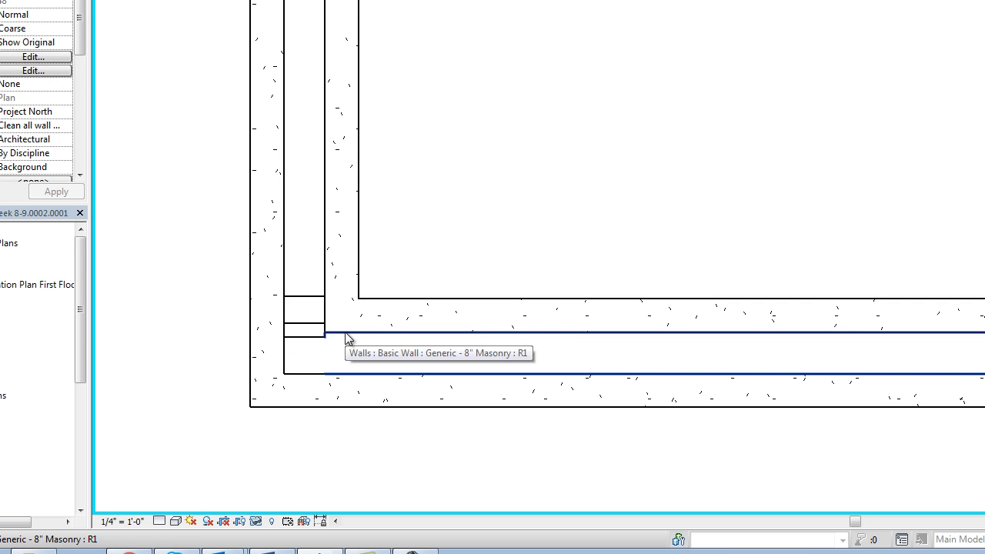
In the West elevation, temporarily hide the exterior wall element standing on the foundation beside the garage door
{"action": "left_click_drag", "start_coordinate": [80, 363], "coordinate": [82, 419]}
{"action": "double_click", "coordinate": [2, 423]}
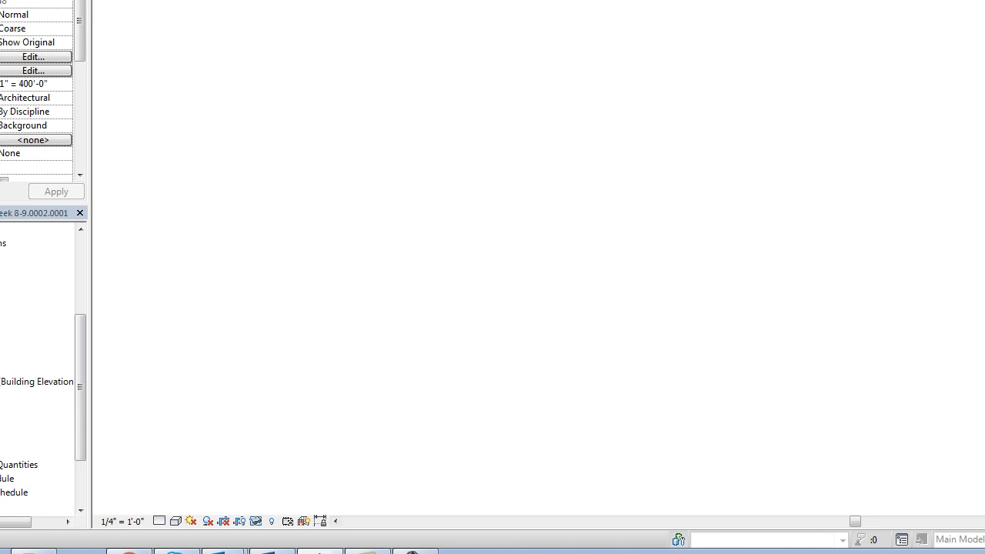
{"action": "scroll", "coordinate": [799, 350], "scroll_direction": "down", "scroll_amount": 4}
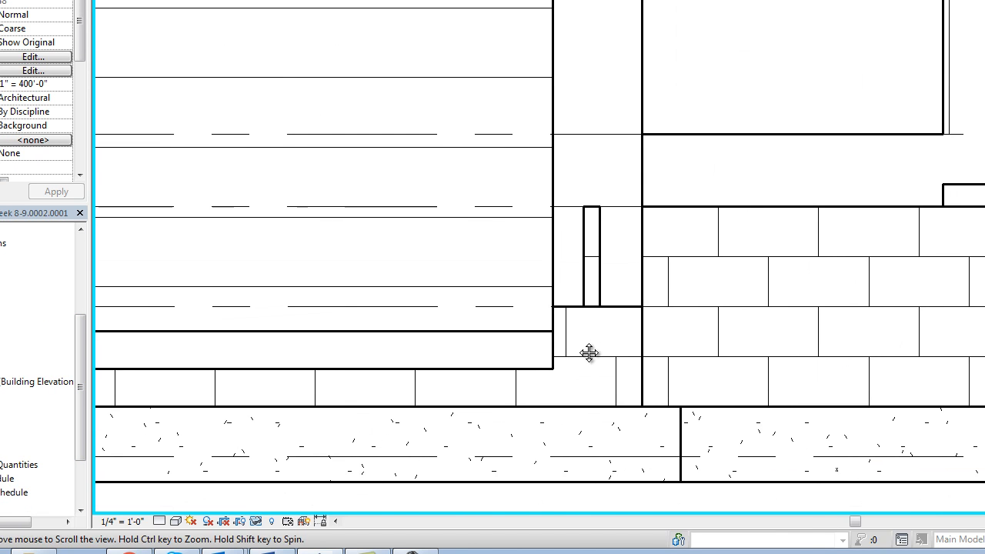
{"action": "left_click", "coordinate": [630, 171]}
{"action": "left_click", "coordinate": [256, 521]}
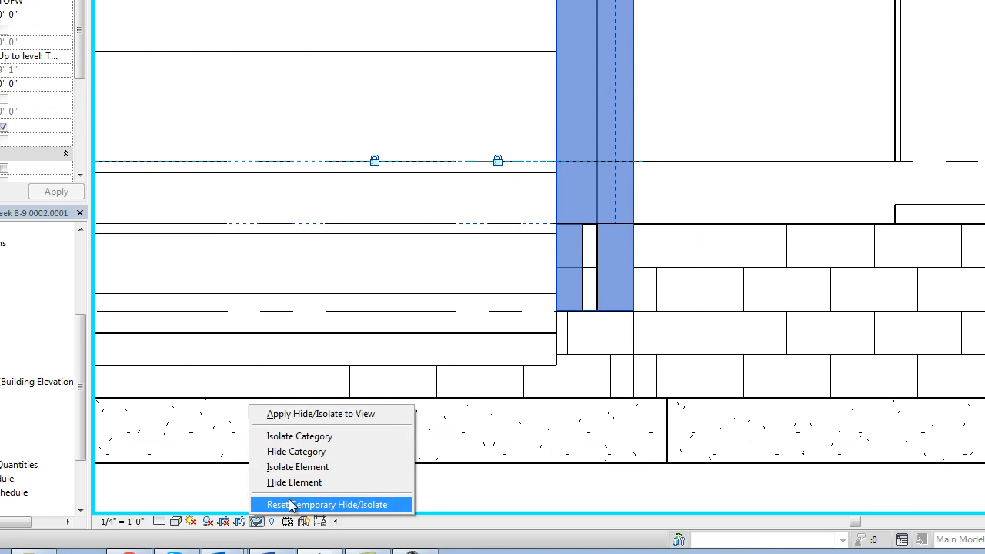
{"action": "left_click", "coordinate": [316, 482]}
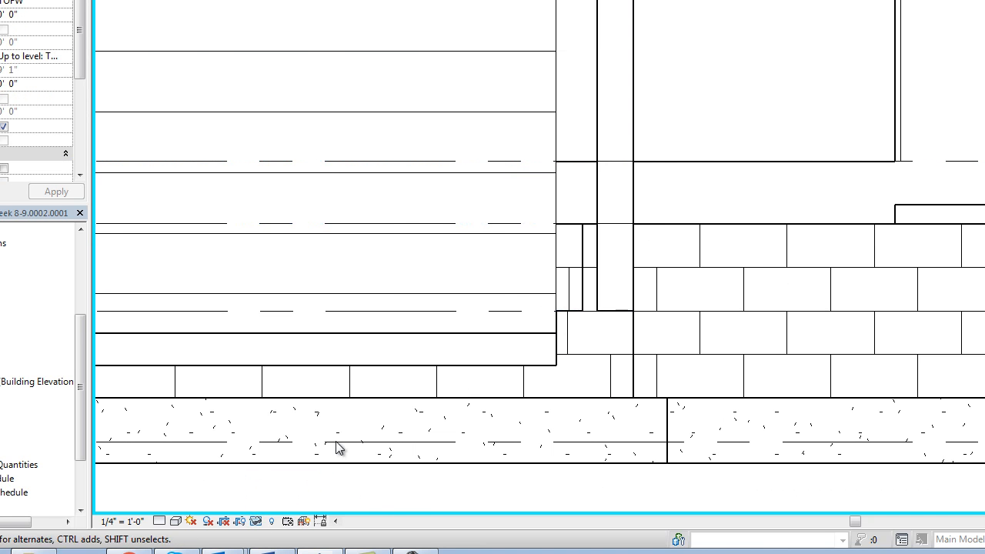
Temporarily hide the garage door element in the West elevation
{"action": "left_click", "coordinate": [551, 236]}
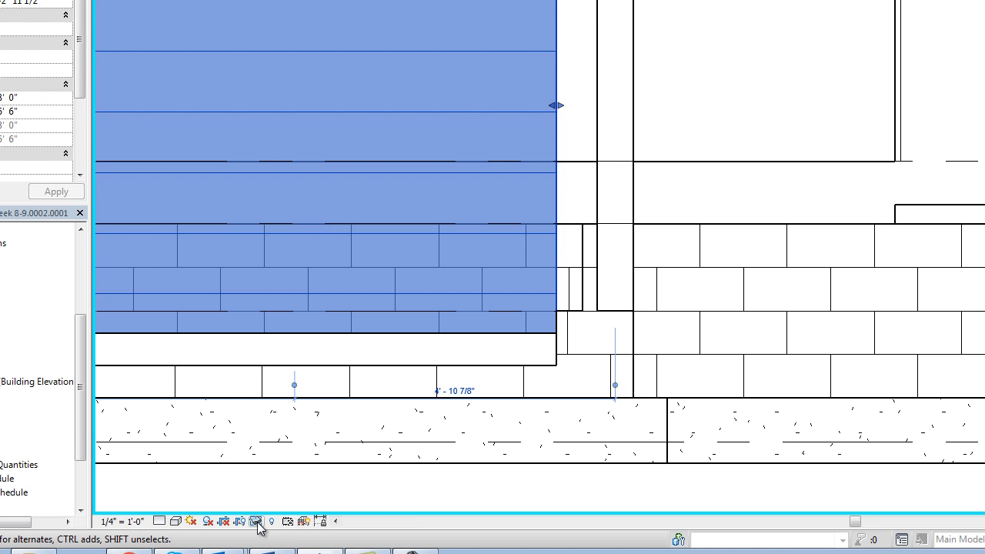
{"action": "left_click", "coordinate": [256, 520]}
{"action": "left_click", "coordinate": [296, 482]}
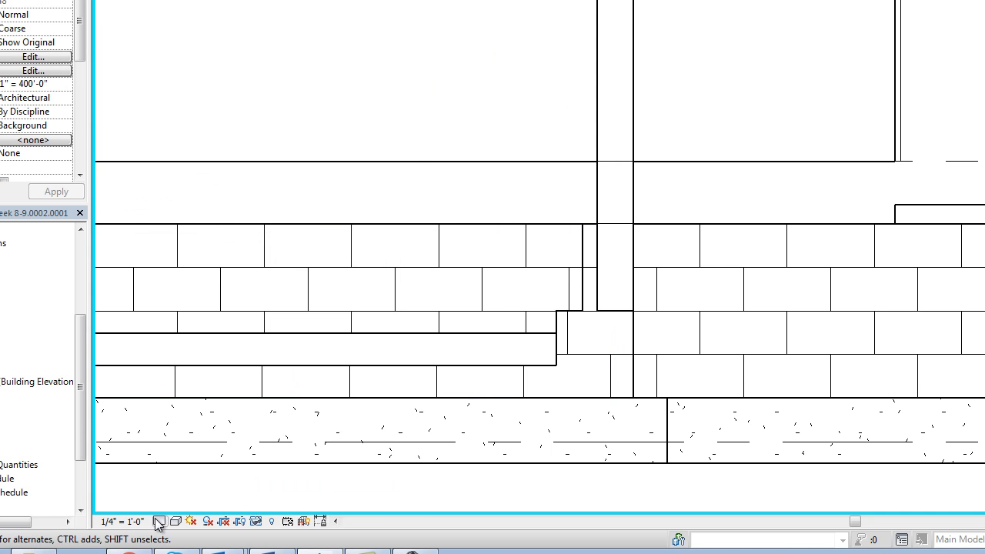
Set the West elevation's detail level to Fine and dismiss the save reminder without saving
{"action": "left_click", "coordinate": [158, 522]}
{"action": "left_click", "coordinate": [185, 504]}
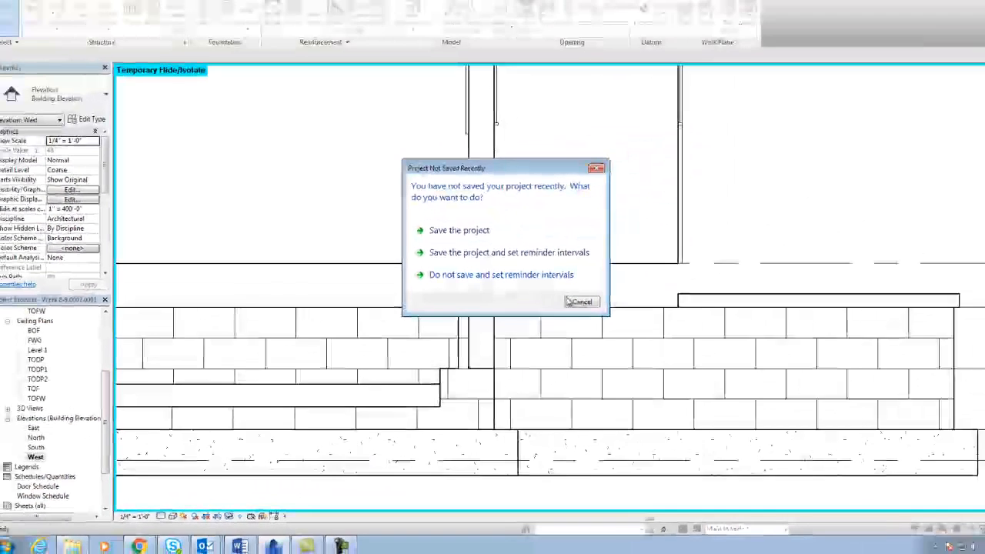
{"action": "left_click", "coordinate": [579, 302]}
Try temporarily hiding the stepped 8" masonry wall below the garage door opening
{"action": "scroll", "coordinate": [481, 396], "scroll_direction": "up", "scroll_amount": 4}
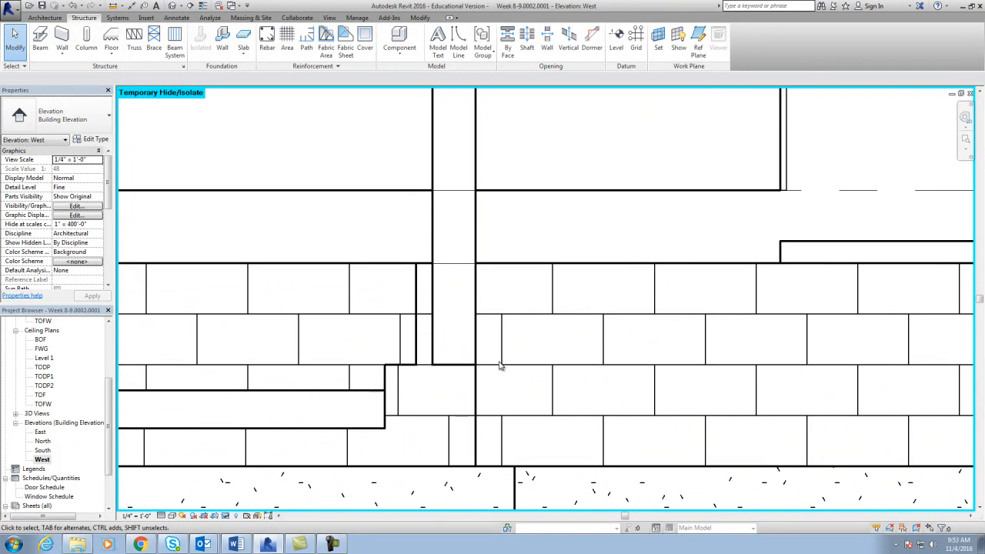
{"action": "left_click", "coordinate": [391, 269]}
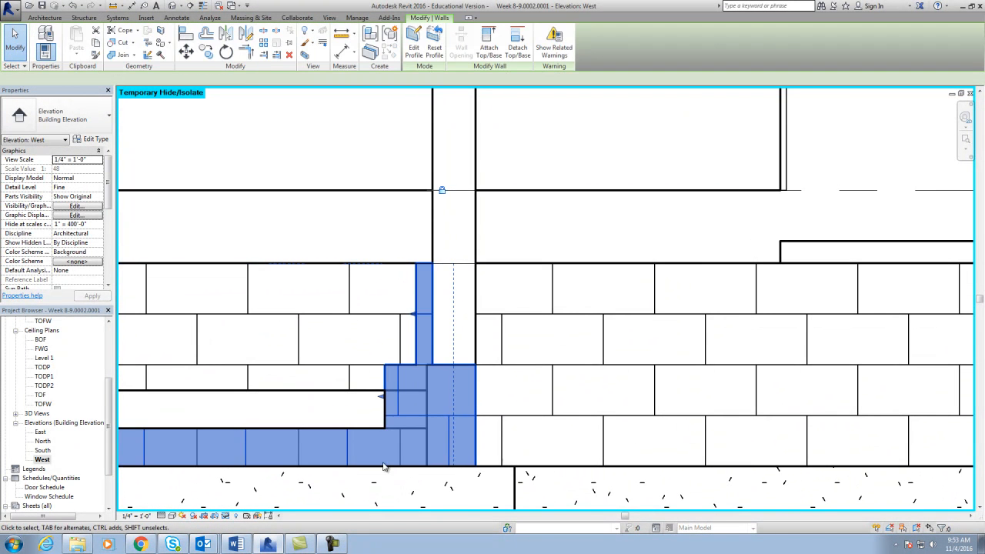
{"action": "left_click", "coordinate": [227, 517]}
{"action": "left_click", "coordinate": [254, 491]}
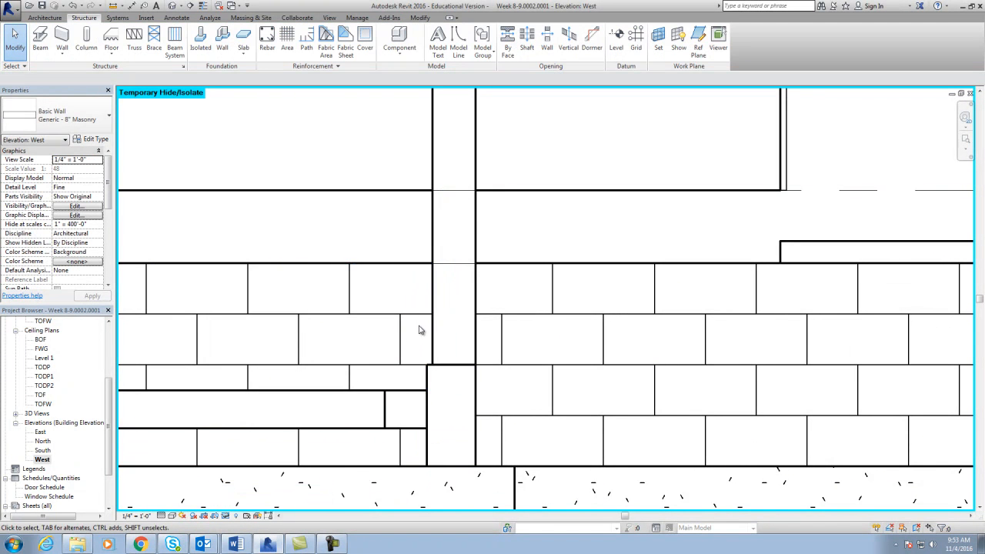
Edit the profile of the garage's west 8" masonry wall and delete the top and inner vertical lines of its narrow raised strip
{"action": "scroll", "coordinate": [446, 404], "scroll_direction": "down", "scroll_amount": 2}
{"action": "middle_click_drag", "start_coordinate": [462, 405], "coordinate": [534, 363]}
{"action": "scroll", "coordinate": [573, 358], "scroll_direction": "down", "scroll_amount": 1}
{"action": "scroll", "coordinate": [576, 359], "scroll_direction": "up", "scroll_amount": 1}
{"action": "scroll", "coordinate": [528, 369], "scroll_direction": "up", "scroll_amount": 4}
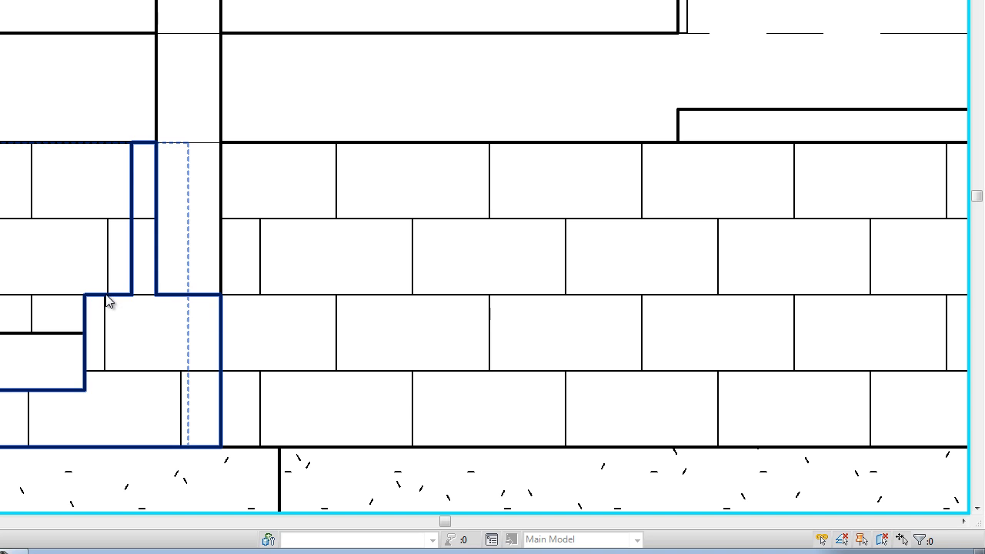
{"action": "left_click", "coordinate": [107, 296]}
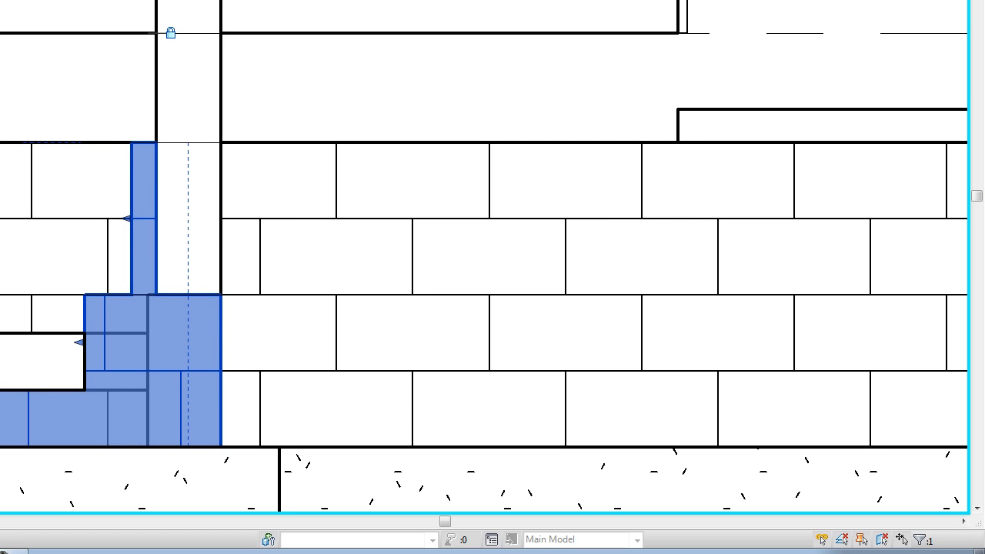
{"action": "left_click", "coordinate": [167, 143]}
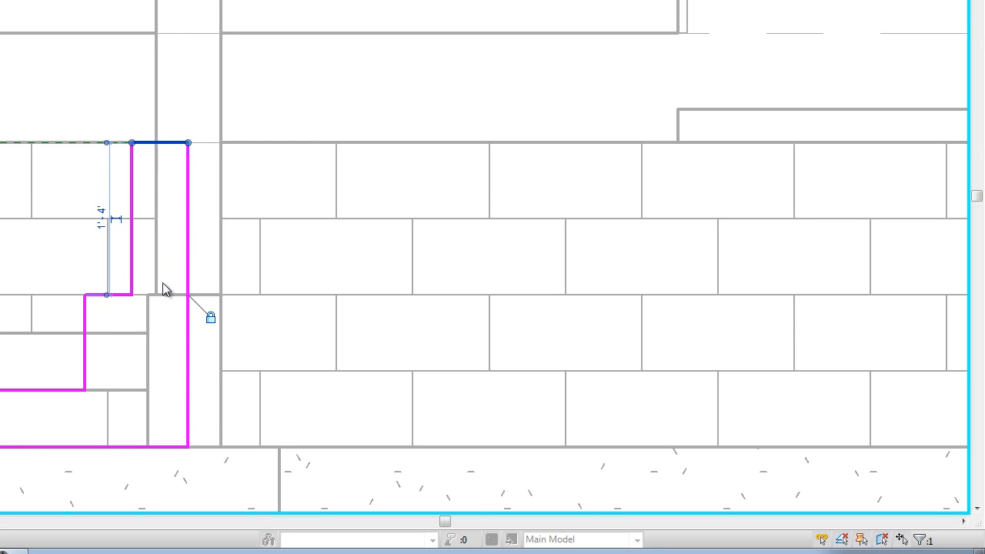
{"action": "key", "text": "Delete"}
{"action": "left_click", "coordinate": [131, 239]}
{"action": "key", "text": "Delete"}
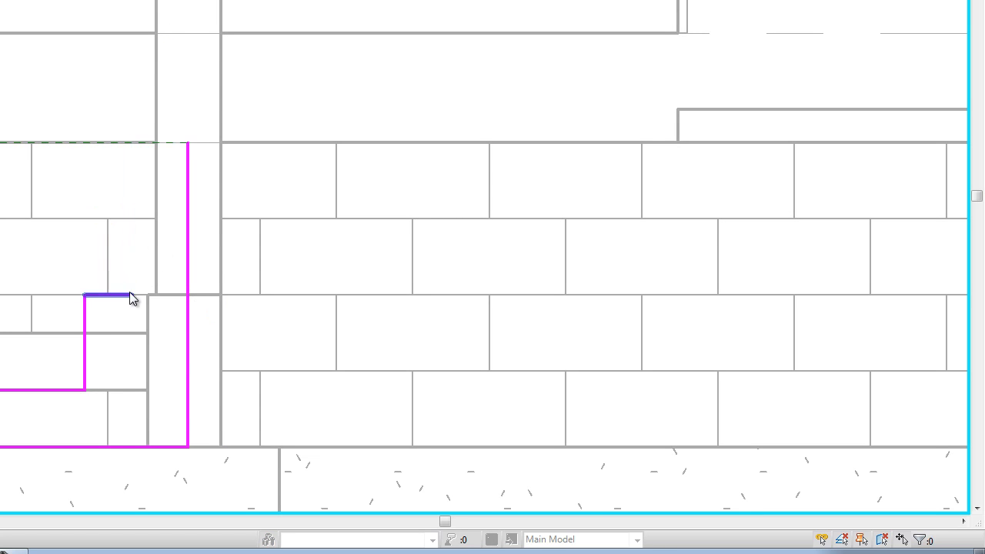
Extend the step's horizontal line to the wall's end line, shorten the end line to meet it, and finish the profile edit
{"action": "left_click", "coordinate": [127, 294]}
{"action": "left_click_drag", "start_coordinate": [132, 296], "coordinate": [189, 301]}
{"action": "left_click", "coordinate": [190, 201]}
{"action": "left_click_drag", "start_coordinate": [187, 142], "coordinate": [187, 294]}
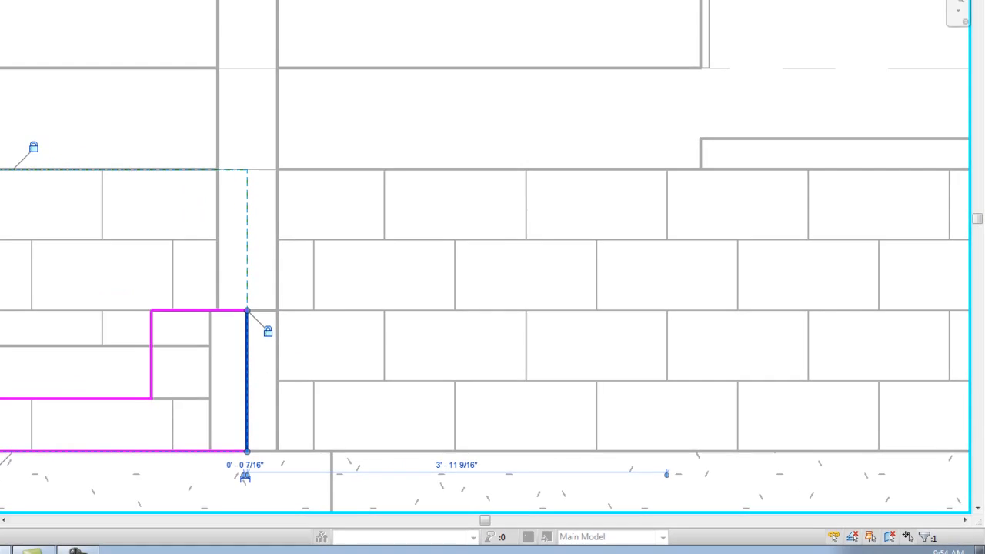
{"action": "left_click", "coordinate": [396, 38]}
Return to the BOF floor plan and clear the wall selection
{"action": "scroll", "coordinate": [644, 434], "scroll_direction": "down", "scroll_amount": 2}
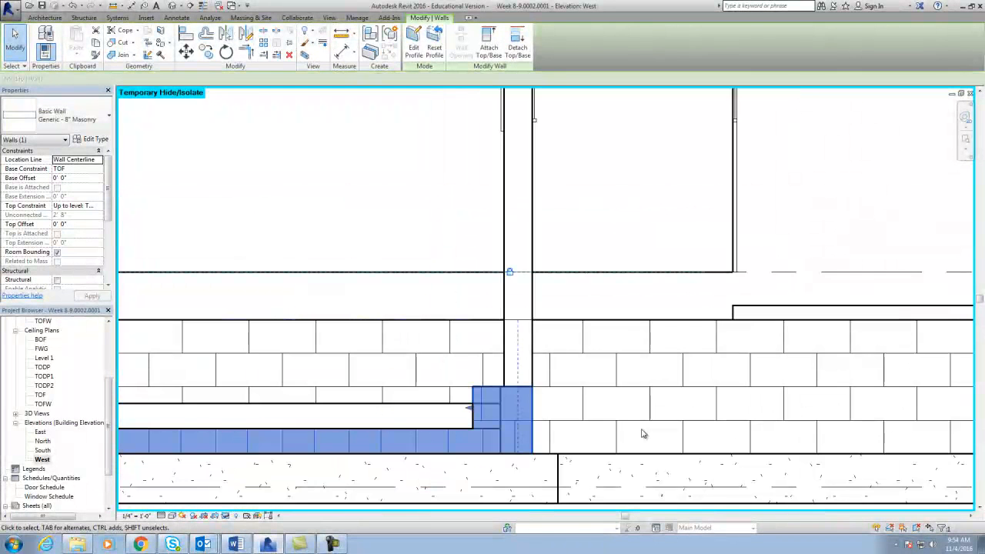
{"action": "scroll", "coordinate": [644, 433], "scroll_direction": "down", "scroll_amount": 2}
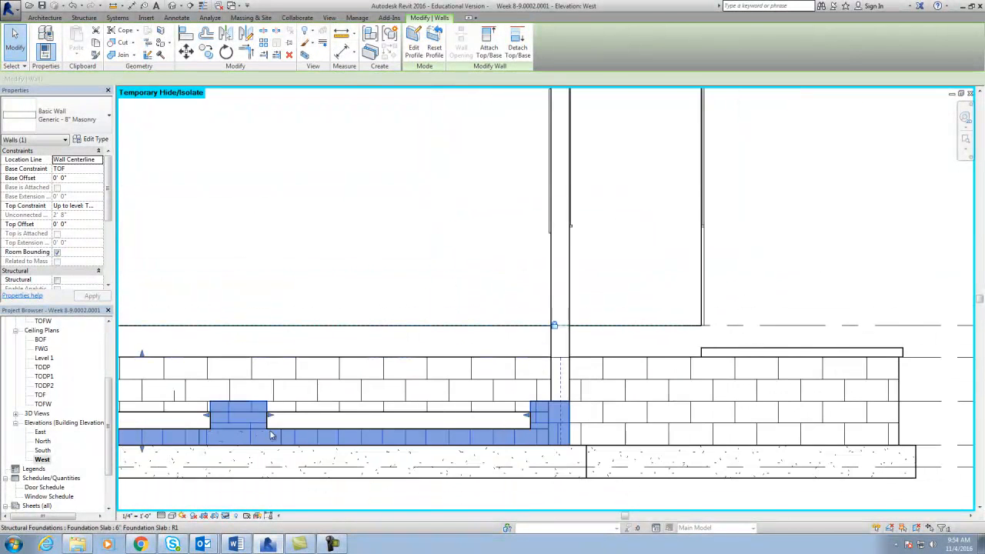
{"action": "left_click_drag", "start_coordinate": [107, 419], "coordinate": [112, 344]}
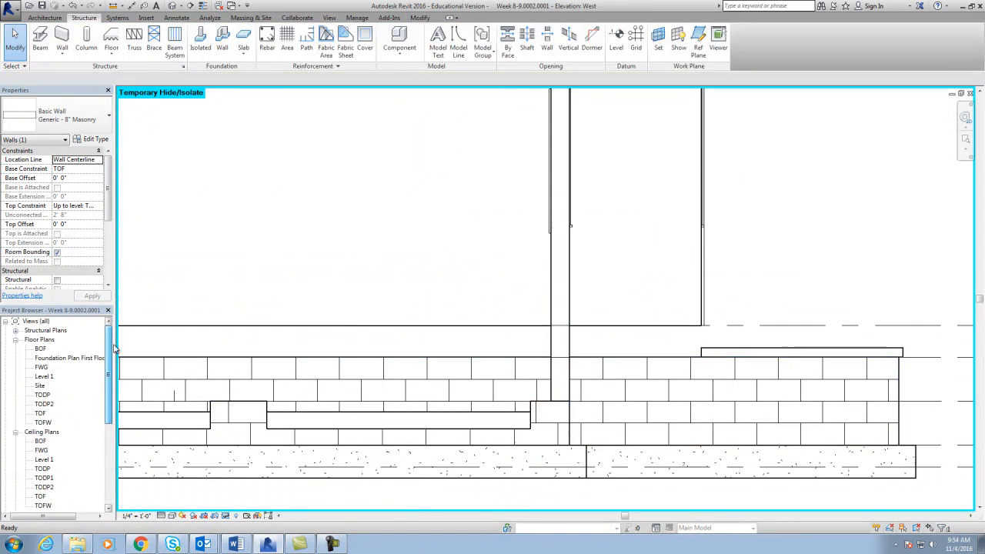
{"action": "left_click", "coordinate": [43, 351]}
{"action": "double_click", "coordinate": [43, 351]}
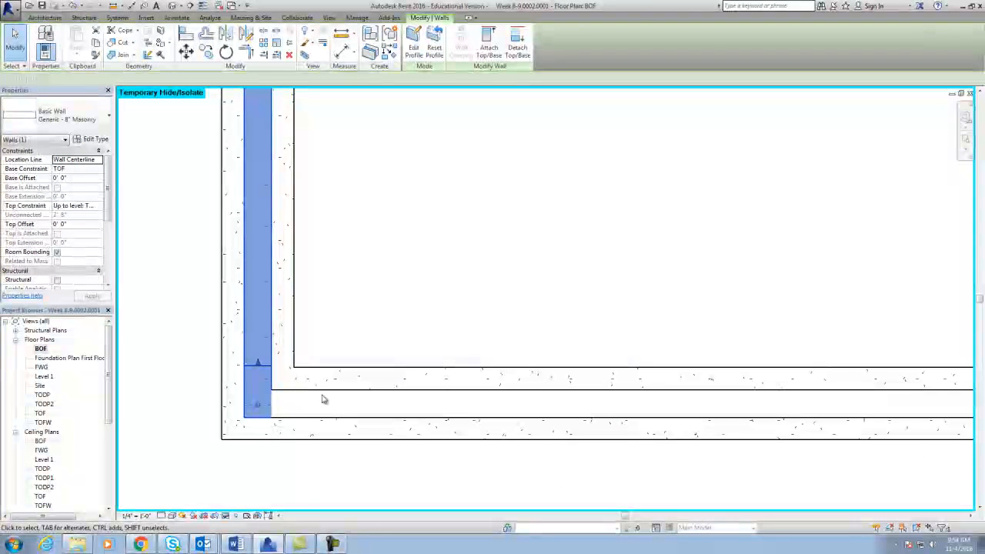
{"action": "left_click", "coordinate": [435, 302]}
Examine the garage's corrected southwest corner and the whole foundation layout in the BOF plan
{"action": "scroll", "coordinate": [435, 307], "scroll_direction": "down", "scroll_amount": 4}
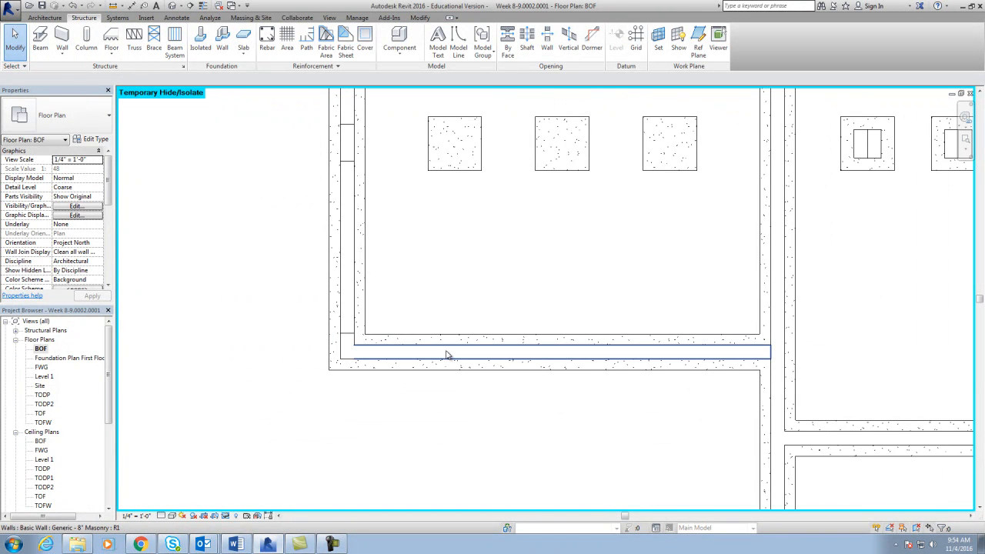
{"action": "scroll", "coordinate": [421, 353], "scroll_direction": "down", "scroll_amount": 1}
{"action": "scroll", "coordinate": [442, 370], "scroll_direction": "down", "scroll_amount": 1}
{"action": "middle_click_drag", "start_coordinate": [491, 416], "coordinate": [330, 441]}
{"action": "scroll", "coordinate": [387, 429], "scroll_direction": "down", "scroll_amount": 1}
{"action": "scroll", "coordinate": [397, 424], "scroll_direction": "down", "scroll_amount": 1}
{"action": "middle_click_drag", "start_coordinate": [370, 362], "coordinate": [365, 375]}
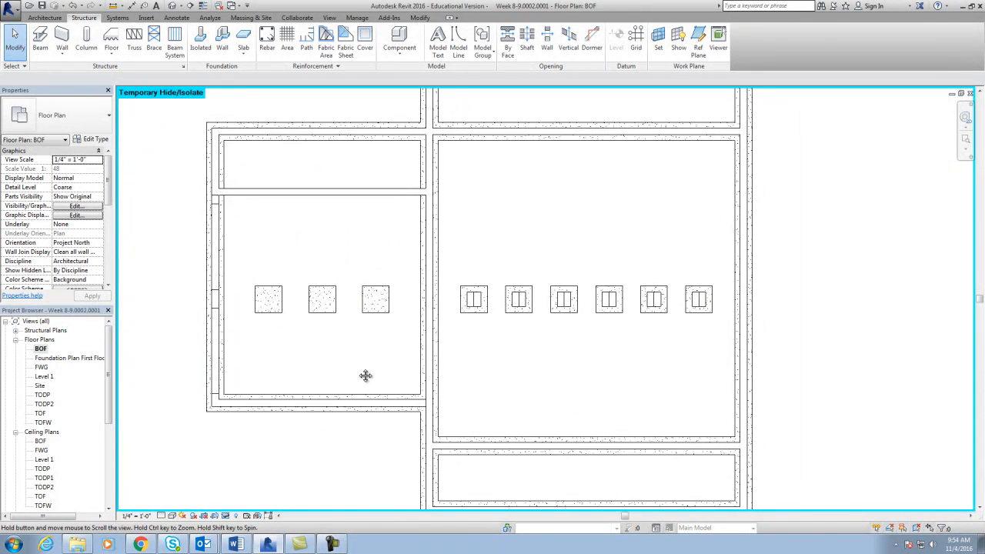
{"action": "scroll", "coordinate": [360, 374], "scroll_direction": "down", "scroll_amount": 1}
{"action": "scroll", "coordinate": [358, 373], "scroll_direction": "down", "scroll_amount": 1}
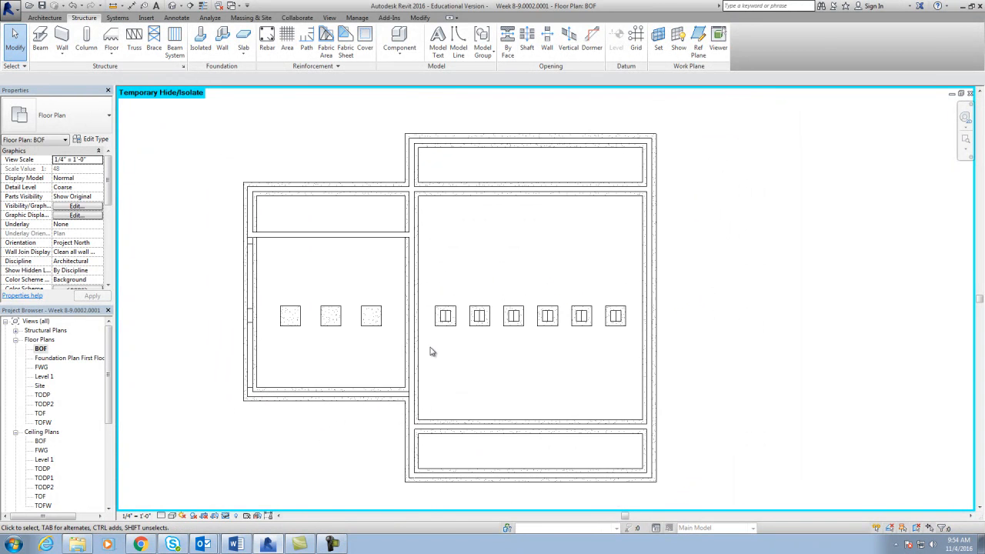
{"action": "middle_click_drag", "start_coordinate": [498, 375], "coordinate": [502, 370]}
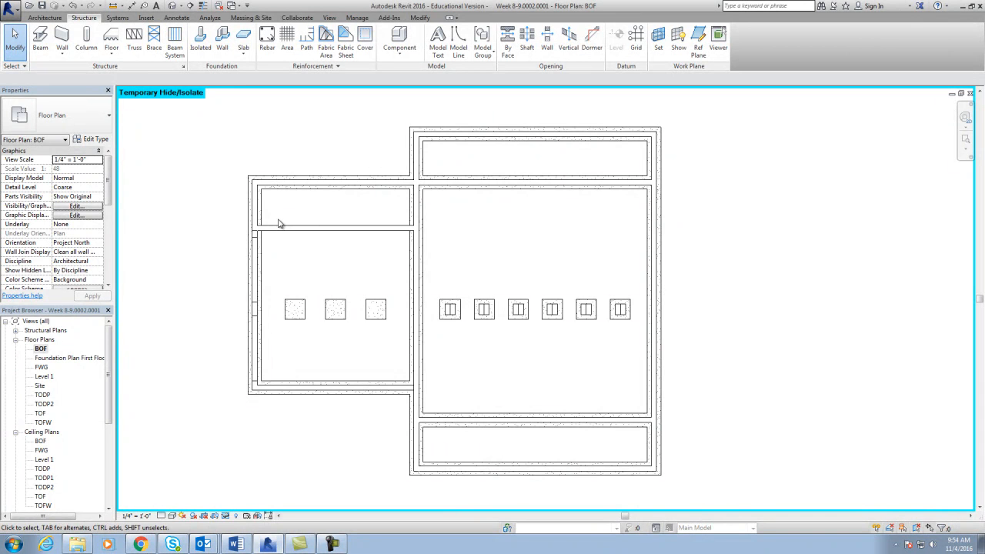
{"action": "middle_click_drag", "start_coordinate": [380, 249], "coordinate": [326, 236]}
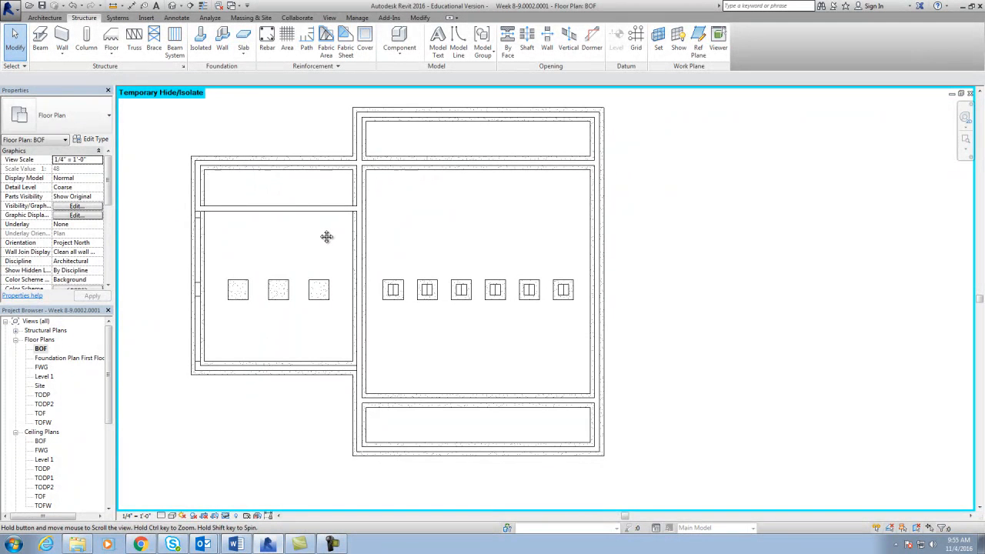
Place an aligned dimension string north of the foundation, from the east footing face to the main house's west footing face and the garage's west footing face
{"action": "left_click", "coordinate": [177, 19]}
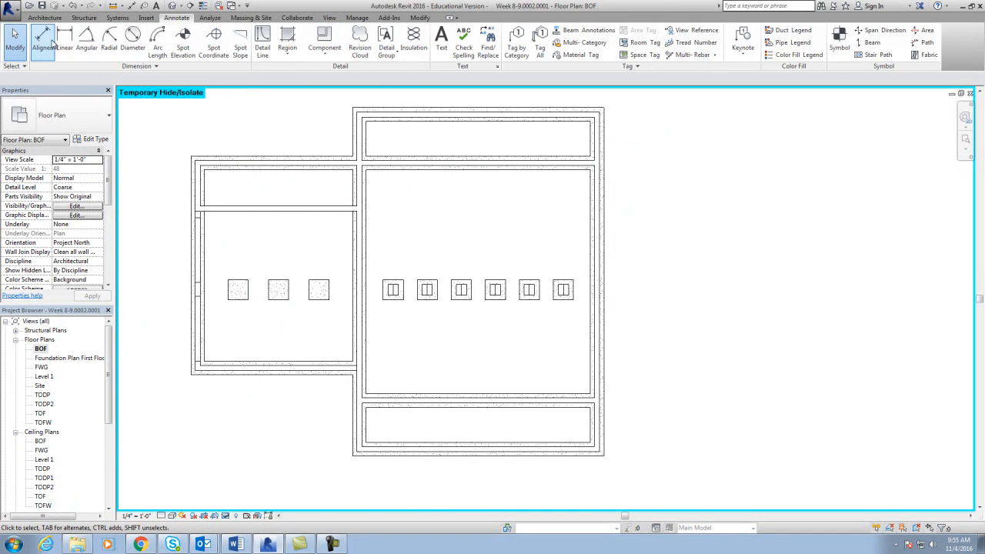
{"action": "left_click", "coordinate": [42, 42]}
{"action": "middle_click_drag", "start_coordinate": [235, 224], "coordinate": [234, 292]}
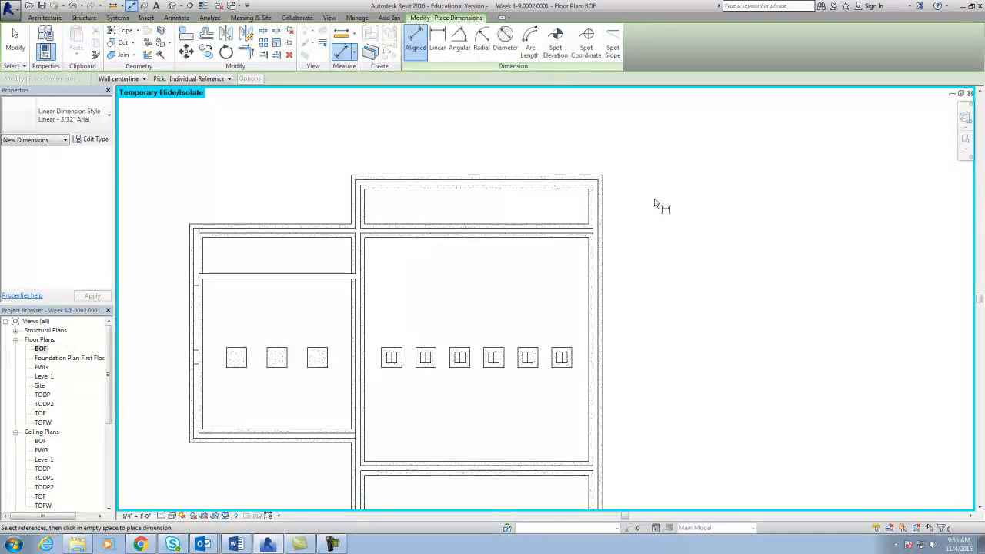
{"action": "left_click", "coordinate": [604, 184]}
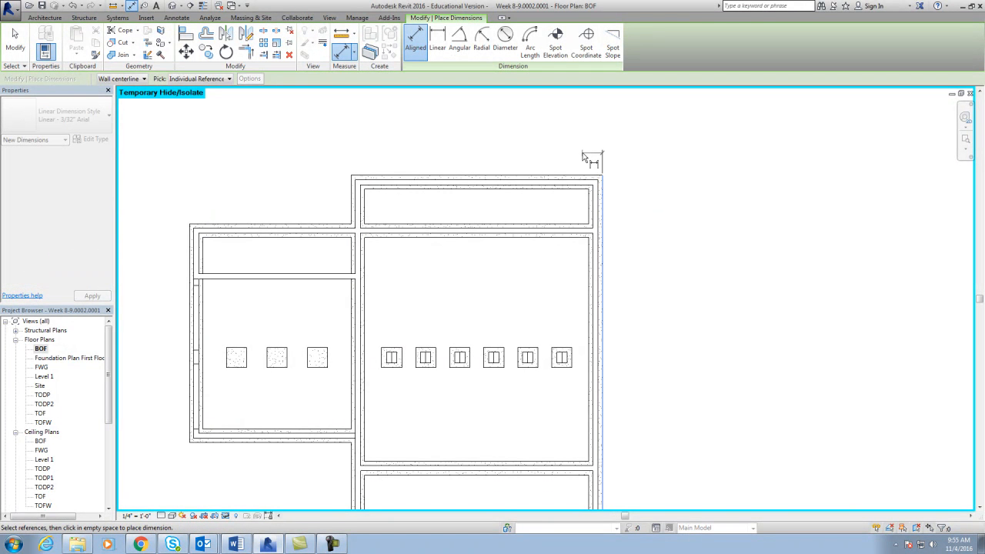
{"action": "left_click", "coordinate": [351, 179]}
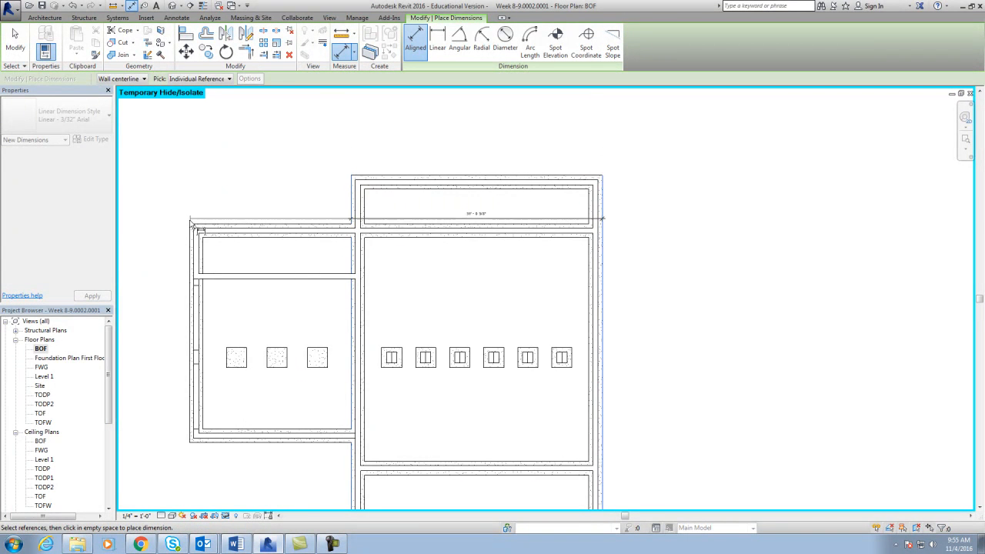
{"action": "left_click", "coordinate": [192, 226]}
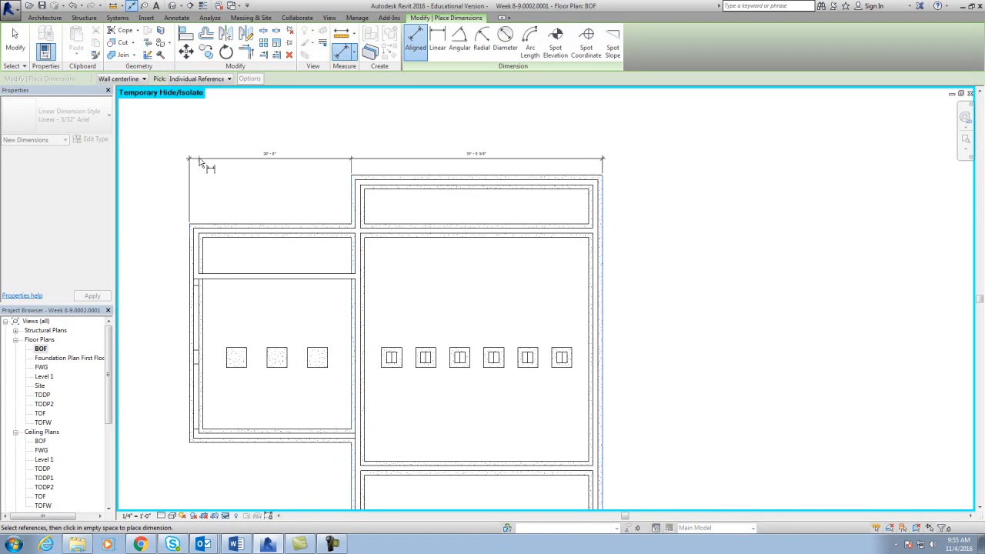
{"action": "left_click", "coordinate": [198, 163]}
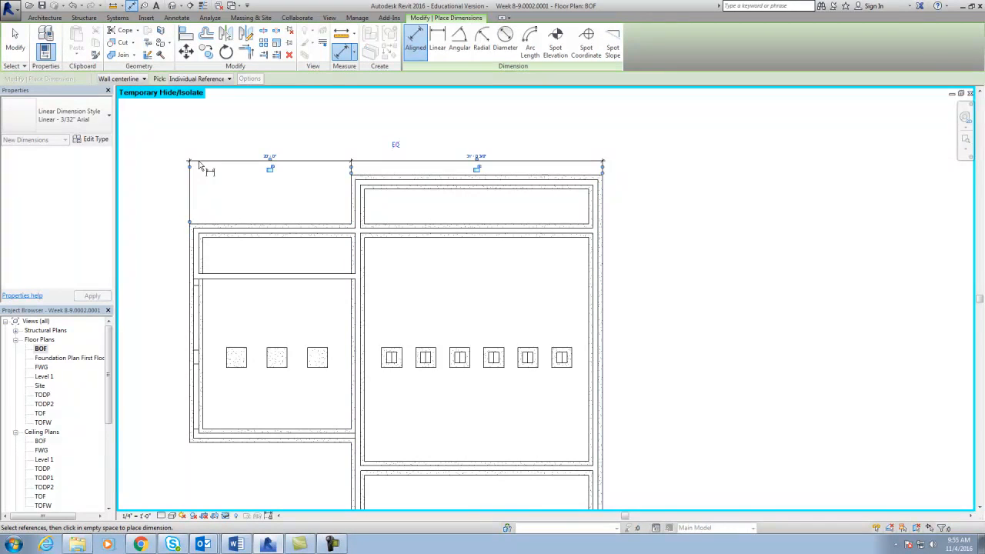
Place an overall aligned dimension from the main house's east footing face to the garage's west footing face, above the existing string
{"action": "left_click", "coordinate": [603, 200]}
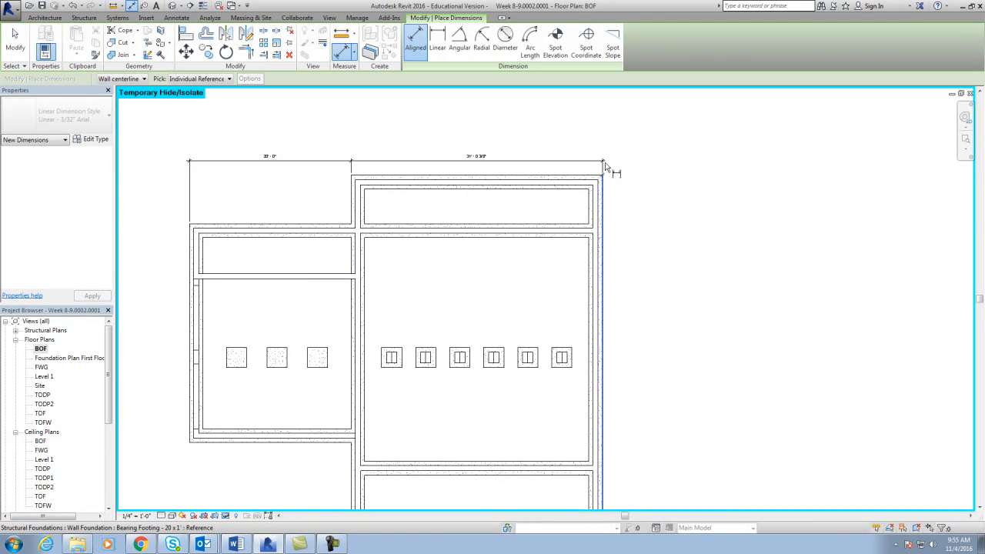
{"action": "left_click", "coordinate": [192, 237]}
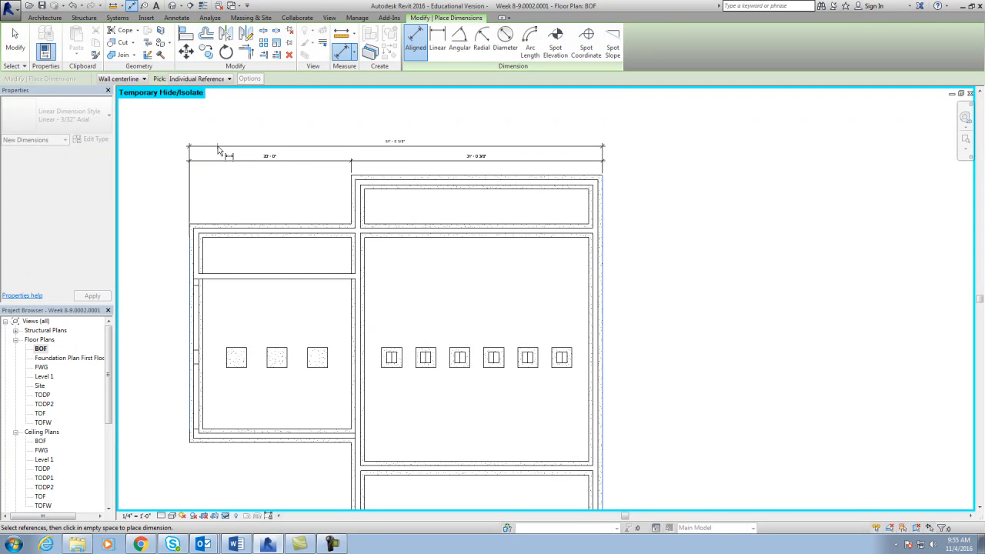
{"action": "left_click", "coordinate": [218, 154]}
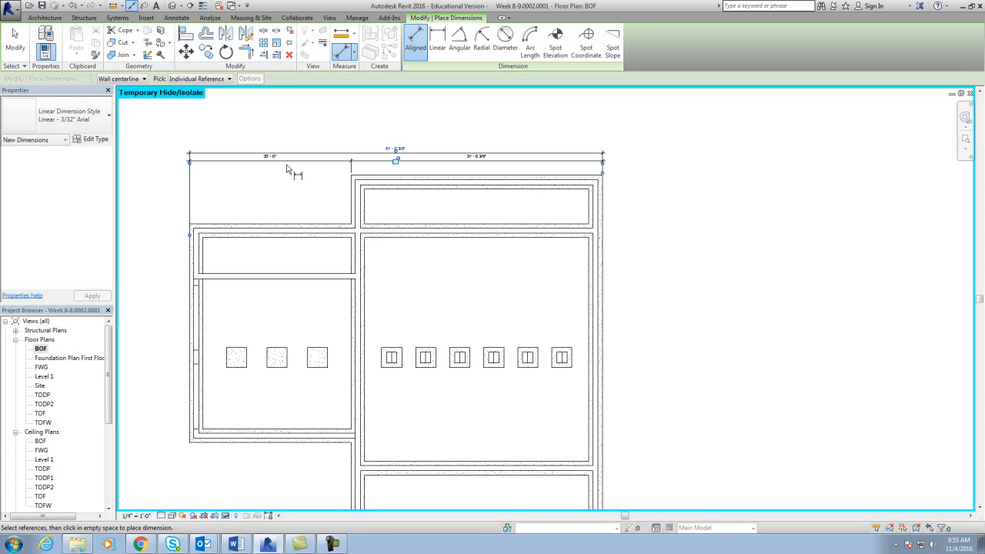
Move the overall width dimension farther north of the foundation and shift the two-segment footing string up just beneath it
{"action": "scroll", "coordinate": [291, 187], "scroll_direction": "up", "scroll_amount": 1}
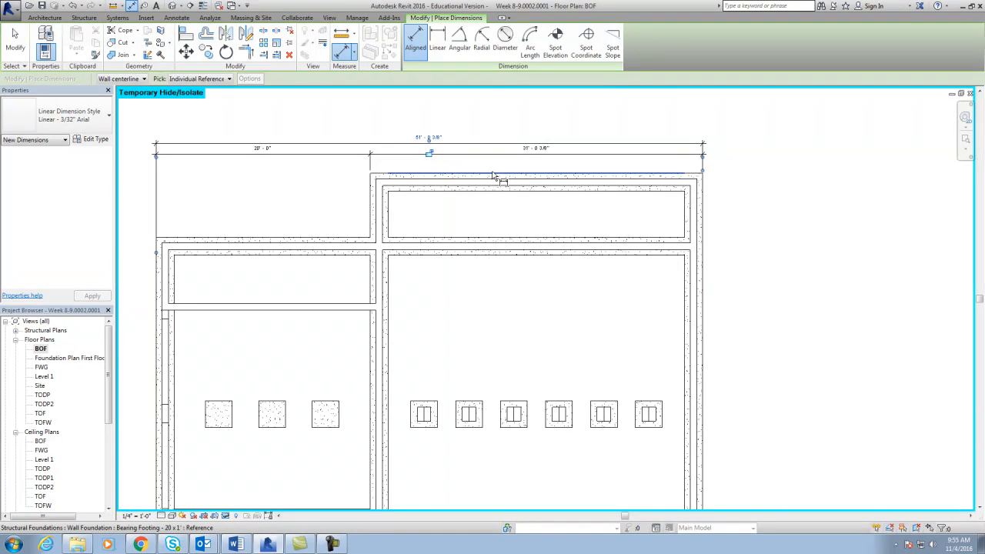
{"action": "scroll", "coordinate": [496, 180], "scroll_direction": "up", "scroll_amount": 1}
{"action": "middle_click_drag", "start_coordinate": [496, 179], "coordinate": [539, 196]}
{"action": "scroll", "coordinate": [496, 189], "scroll_direction": "down", "scroll_amount": 1}
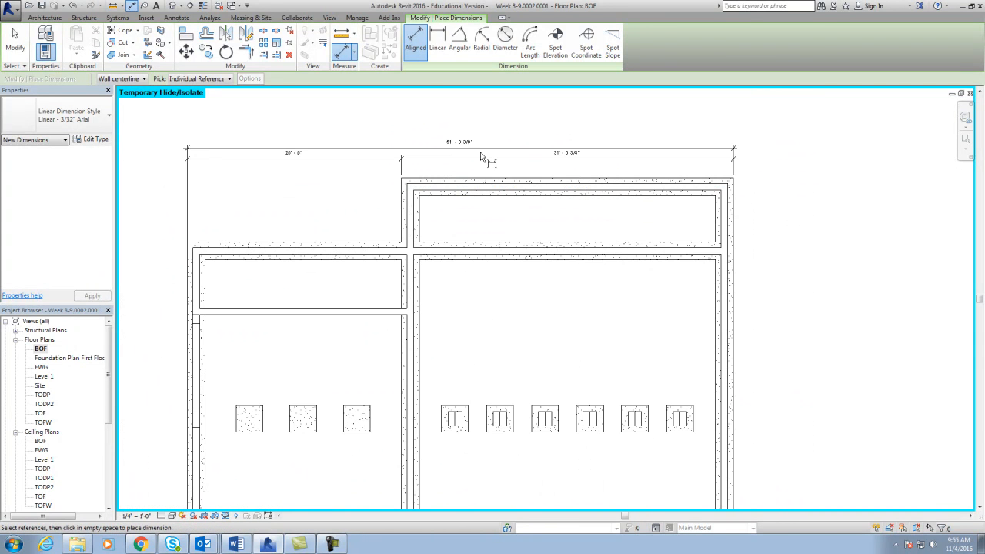
{"action": "key", "text": "Escape"}
{"action": "left_click_drag", "start_coordinate": [483, 150], "coordinate": [483, 128]}
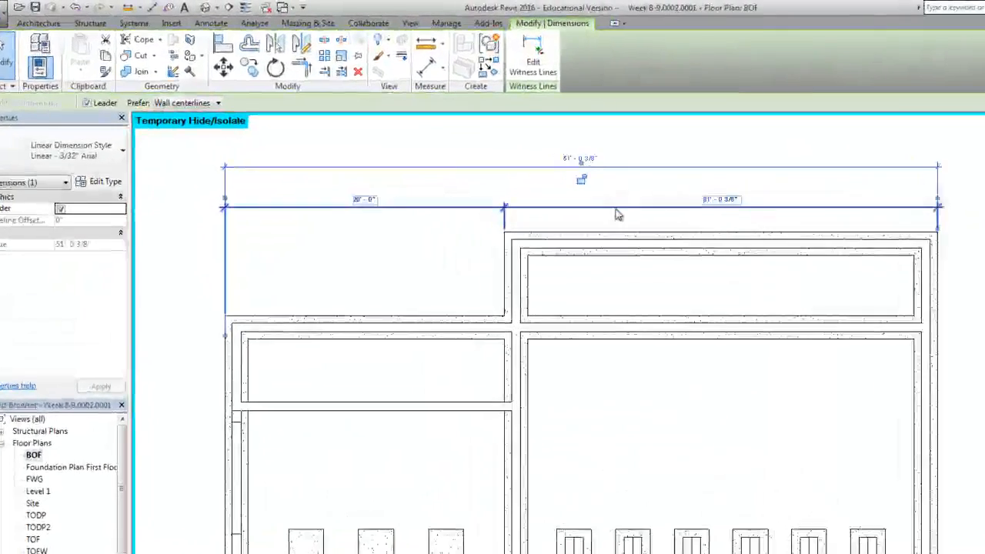
{"action": "left_click_drag", "start_coordinate": [616, 208], "coordinate": [615, 185]}
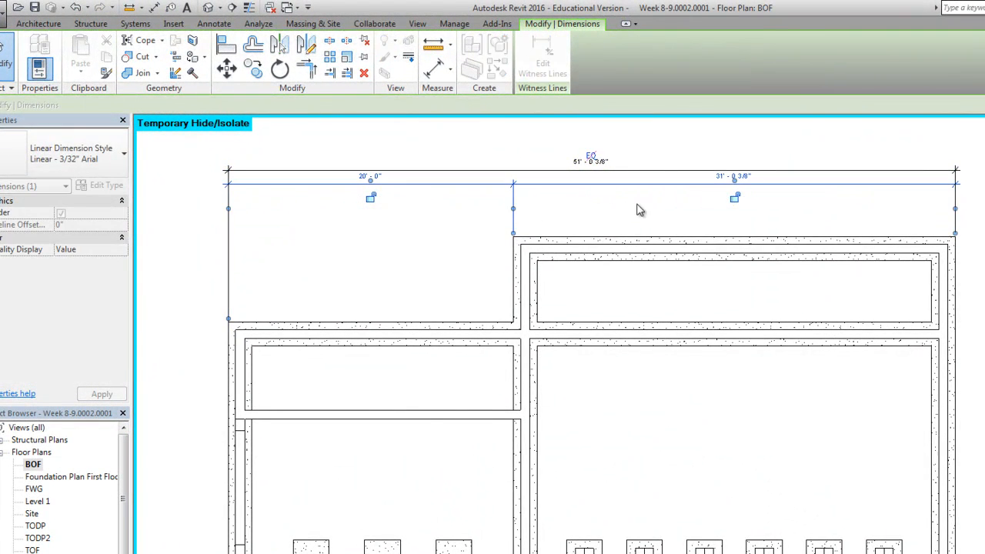
{"action": "left_click", "coordinate": [627, 207]}
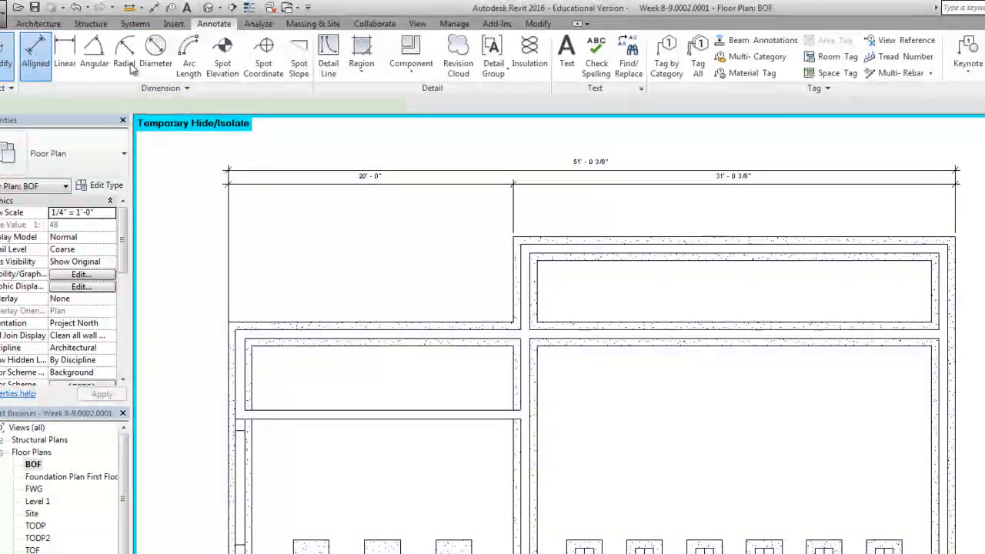
Dimension the main house's width along its north wall, with both witness lines on the outer faces of the east and west foundation walls
{"action": "left_click", "coordinate": [36, 53]}
{"action": "left_click", "coordinate": [944, 265]}
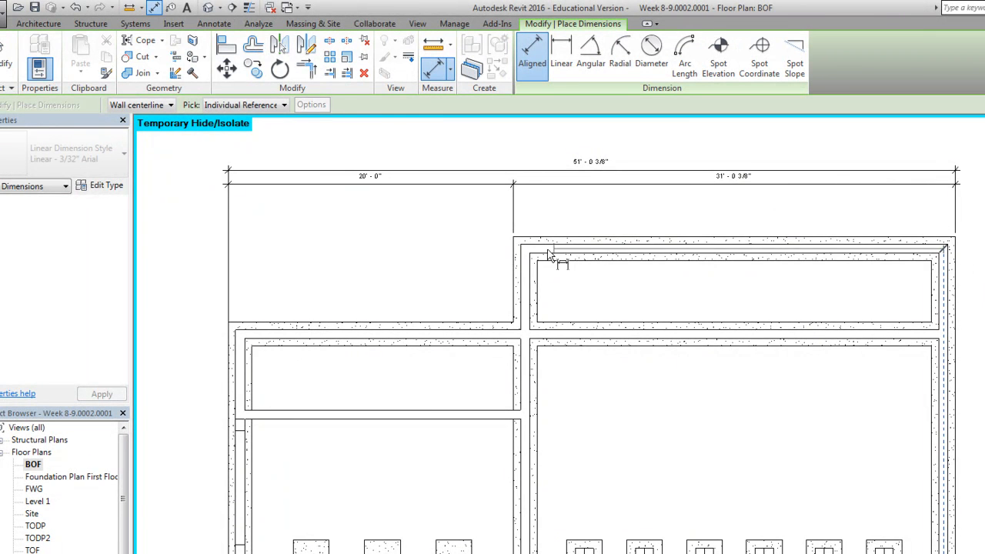
{"action": "left_click", "coordinate": [528, 258]}
{"action": "left_click", "coordinate": [529, 221]}
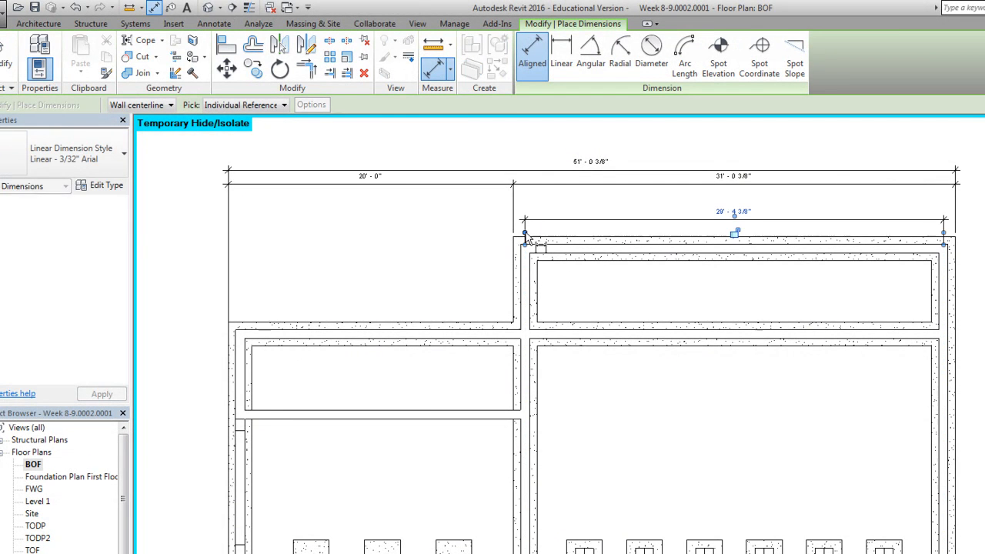
{"action": "left_click", "coordinate": [528, 233]}
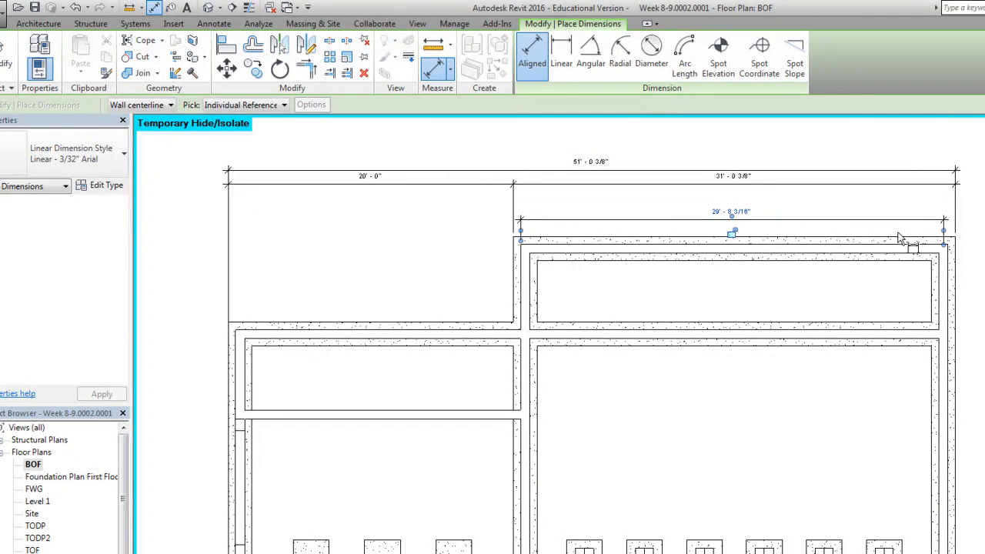
{"action": "left_click", "coordinate": [948, 241]}
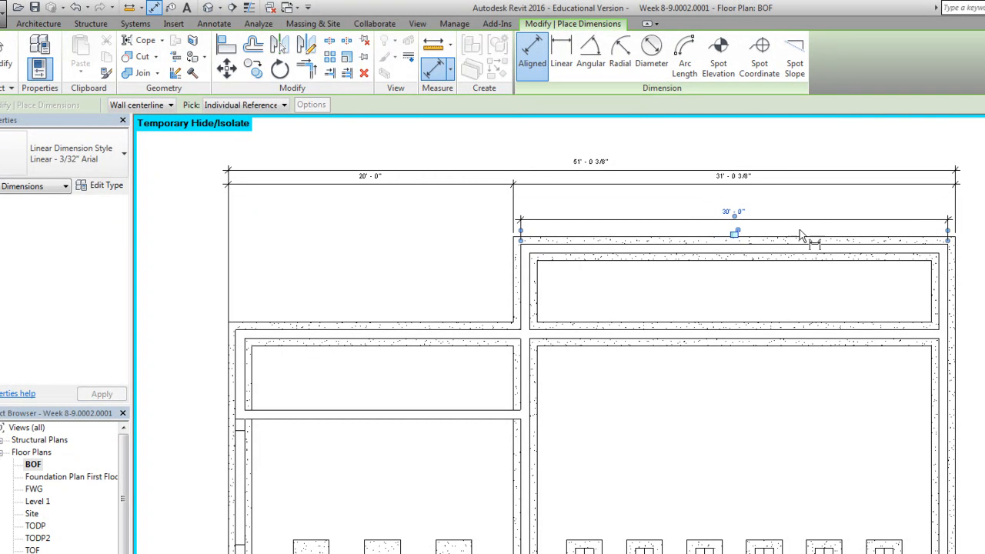
Finish dimensioning and move the main house wall dimension north, close beneath the footing dimension string
{"action": "key", "text": "Escape"}
{"action": "key", "text": "Escape"}
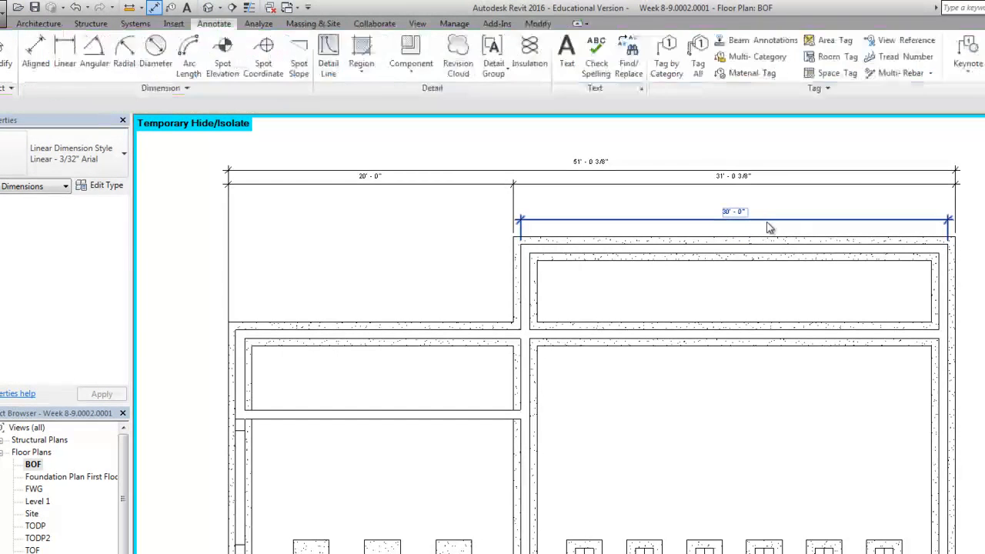
{"action": "left_click_drag", "start_coordinate": [764, 220], "coordinate": [764, 208]}
{"action": "key", "text": "Escape"}
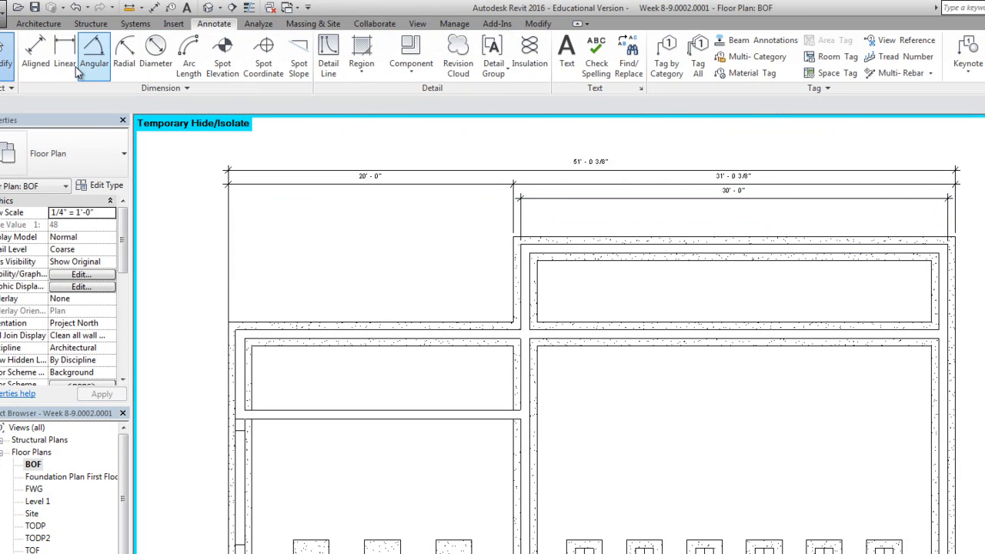
Dimension the garage's width just north of it, with witness lines on the west faces of the garage's and main house's west walls
{"action": "left_click", "coordinate": [35, 55]}
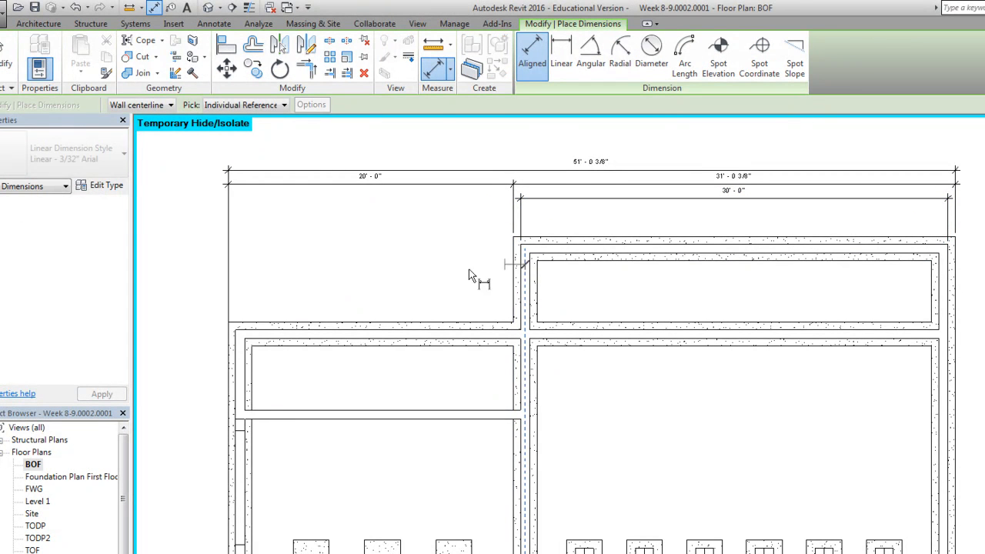
{"action": "left_click", "coordinate": [524, 268]}
{"action": "left_click", "coordinate": [243, 346]}
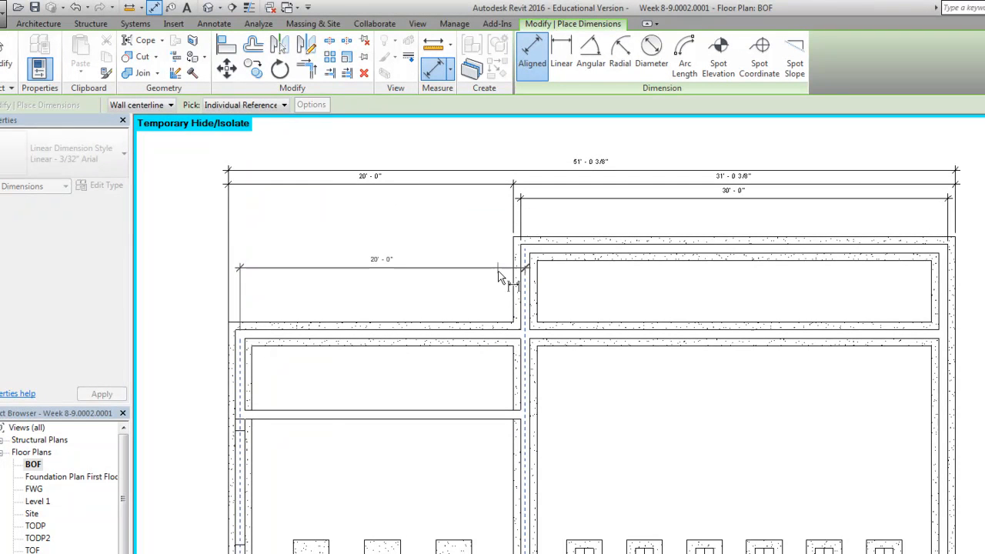
{"action": "left_click", "coordinate": [517, 294]}
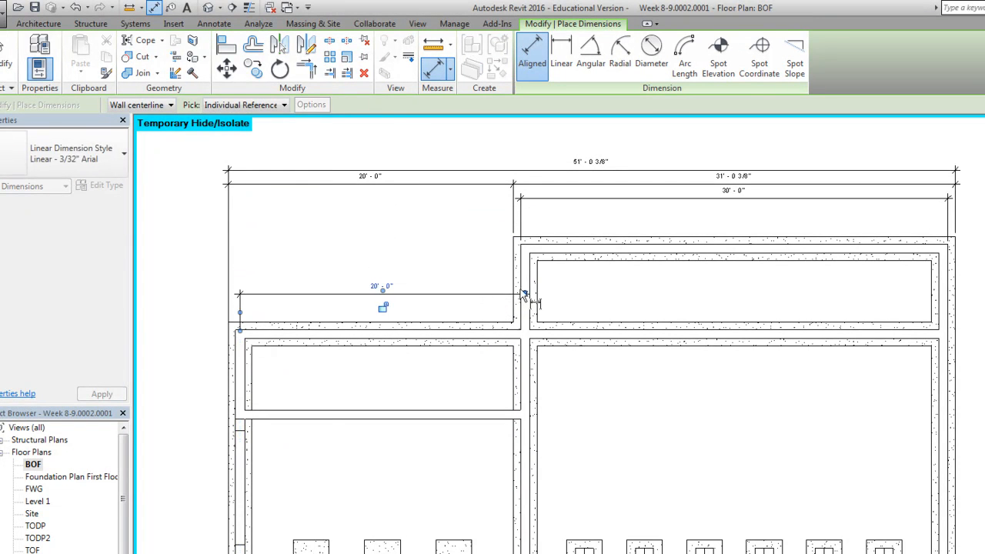
{"action": "left_click", "coordinate": [528, 295]}
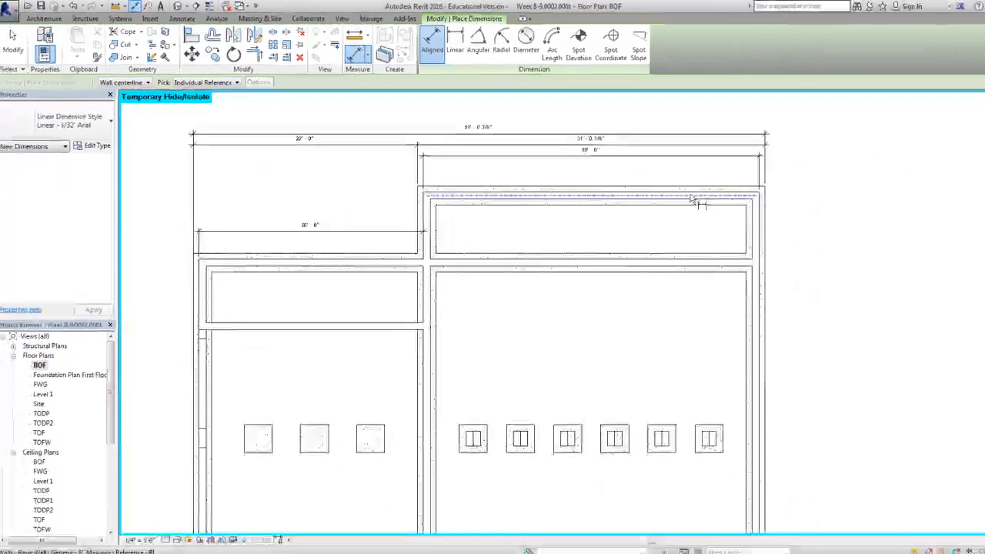
Place an aligned dimension string east of the main house through the centerlines of its four east-west foundation walls
{"action": "scroll", "coordinate": [879, 270], "scroll_direction": "down", "scroll_amount": 1}
{"action": "middle_click_drag", "start_coordinate": [675, 206], "coordinate": [556, 228]}
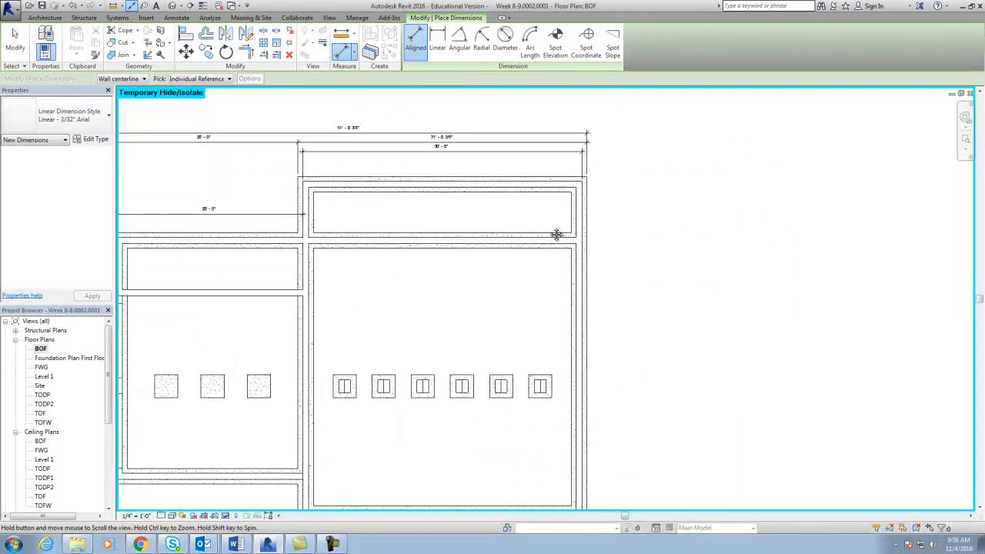
{"action": "scroll", "coordinate": [562, 217], "scroll_direction": "down", "scroll_amount": 1}
{"action": "middle_click_drag", "start_coordinate": [522, 281], "coordinate": [540, 267]}
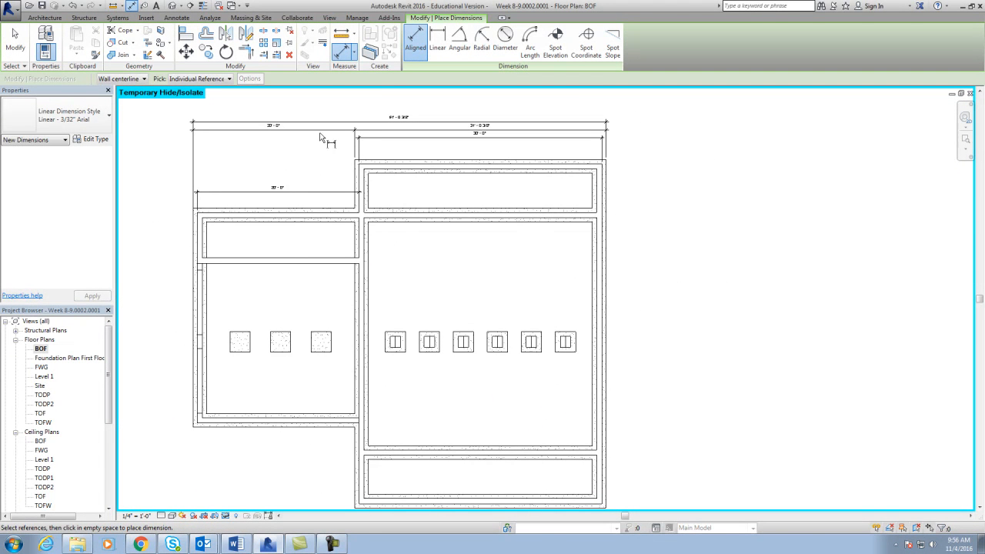
{"action": "left_click", "coordinate": [415, 40]}
{"action": "left_click", "coordinate": [586, 169]}
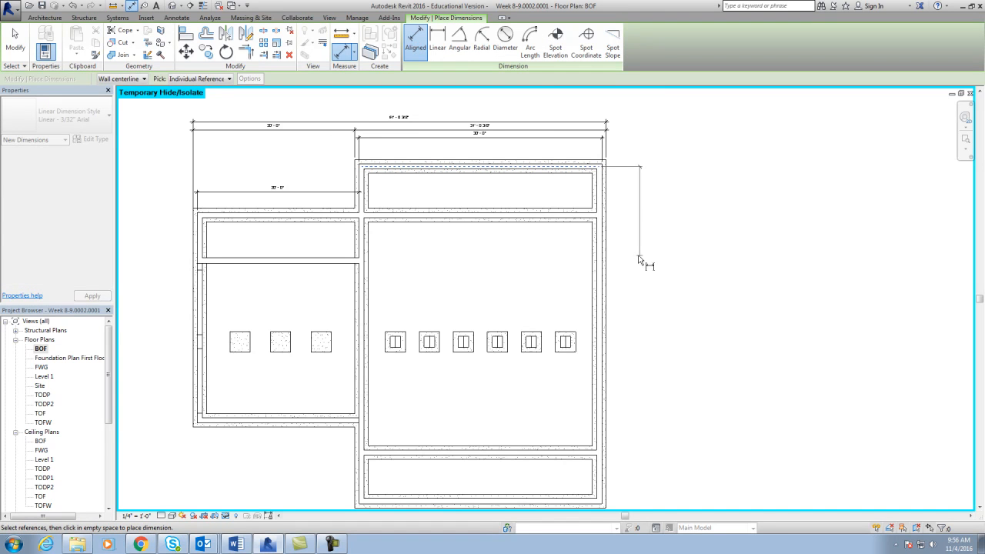
{"action": "middle_click_drag", "start_coordinate": [616, 233], "coordinate": [562, 215]}
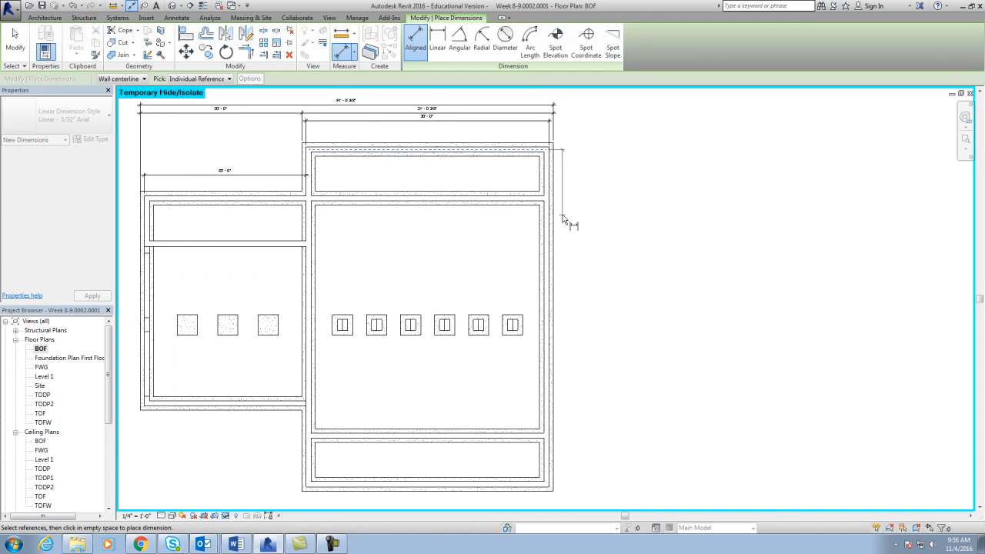
{"action": "left_click", "coordinate": [544, 202]}
{"action": "left_click", "coordinate": [542, 437]}
{"action": "left_click", "coordinate": [540, 488]}
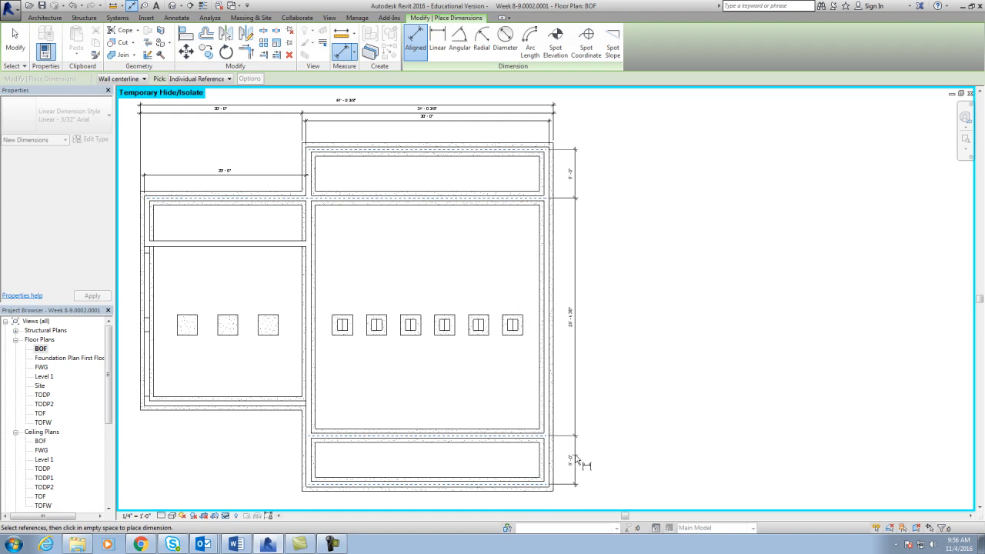
{"action": "left_click", "coordinate": [581, 462]}
Shift the east string's two northern witness lines from the wall centerlines to the walls' north faces
{"action": "scroll", "coordinate": [569, 187], "scroll_direction": "up", "scroll_amount": 2}
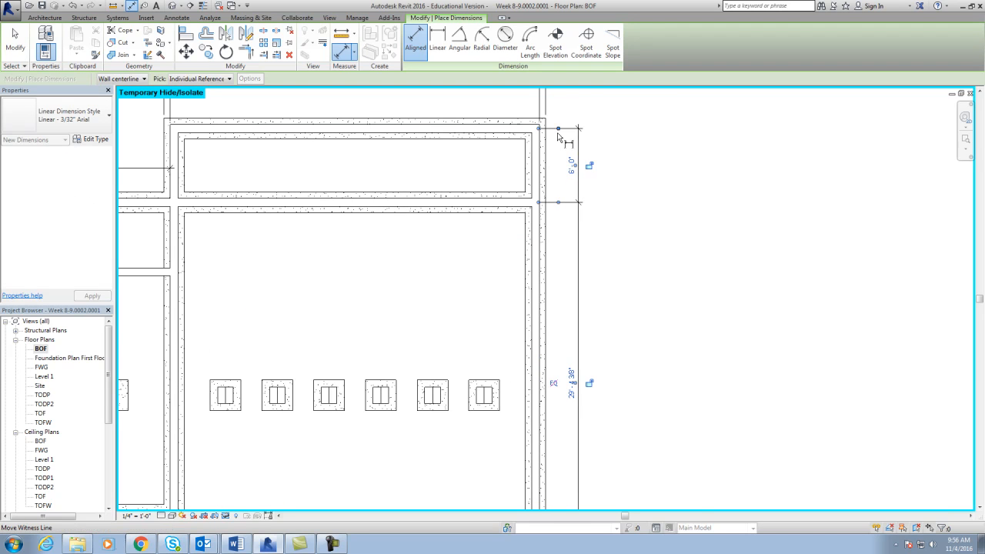
{"action": "left_click", "coordinate": [558, 129]}
{"action": "left_click", "coordinate": [560, 133]}
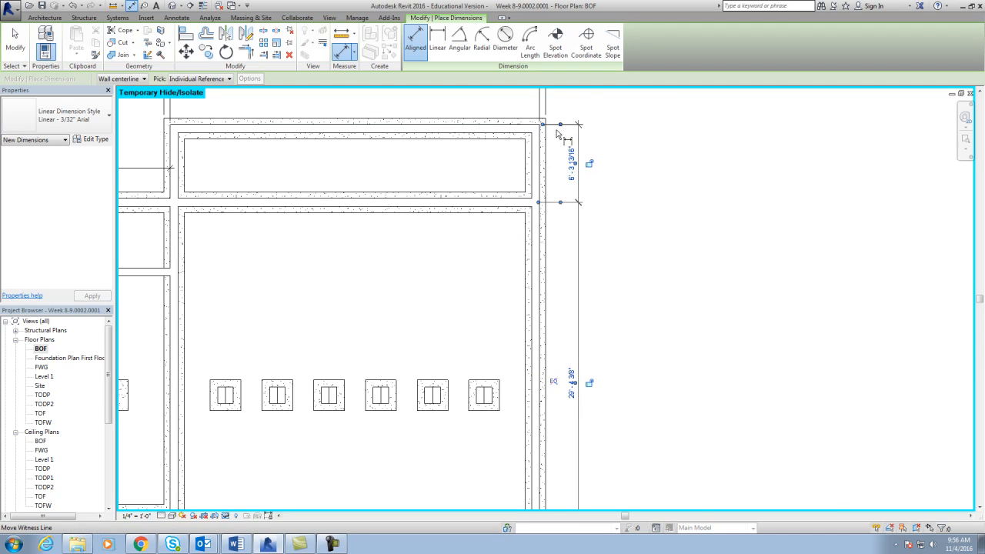
{"action": "left_click", "coordinate": [563, 203]}
{"action": "left_click", "coordinate": [561, 206]}
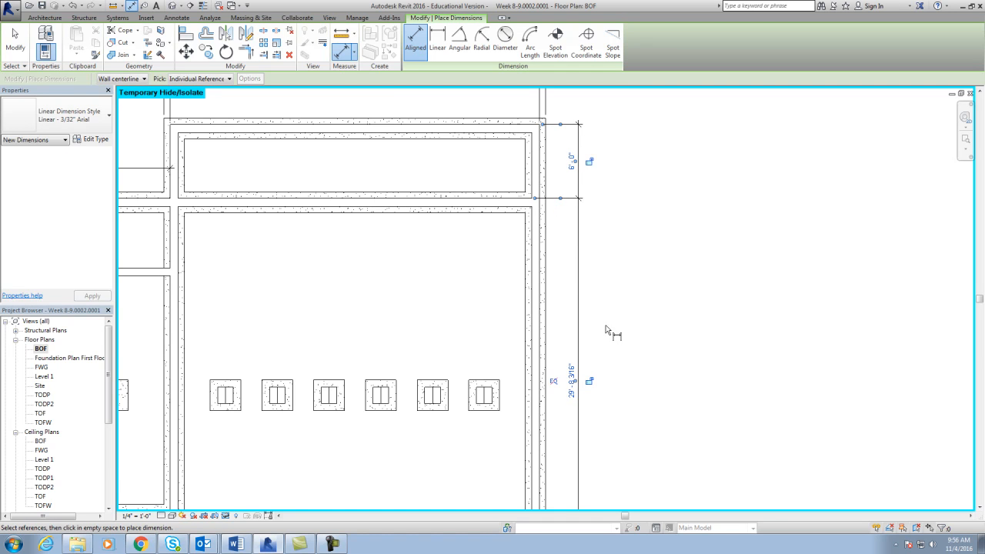
Shift the east string's two southern witness lines from the wall centerlines to the walls' north faces
{"action": "scroll", "coordinate": [604, 339], "scroll_direction": "down", "scroll_amount": 3}
{"action": "scroll", "coordinate": [567, 409], "scroll_direction": "up", "scroll_amount": 4}
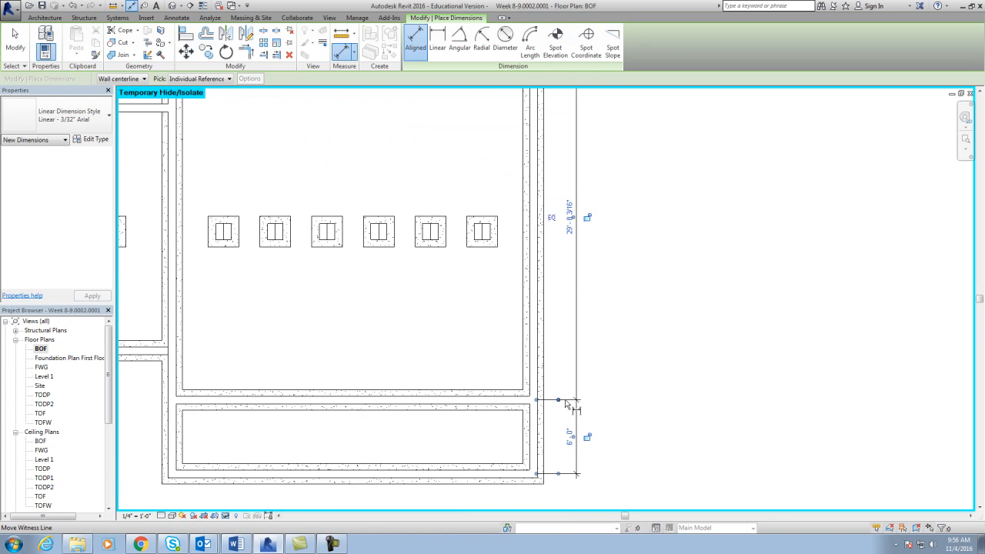
{"action": "scroll", "coordinate": [564, 408], "scroll_direction": "down", "scroll_amount": 2}
{"action": "left_click", "coordinate": [561, 403]}
{"action": "left_click", "coordinate": [560, 459]}
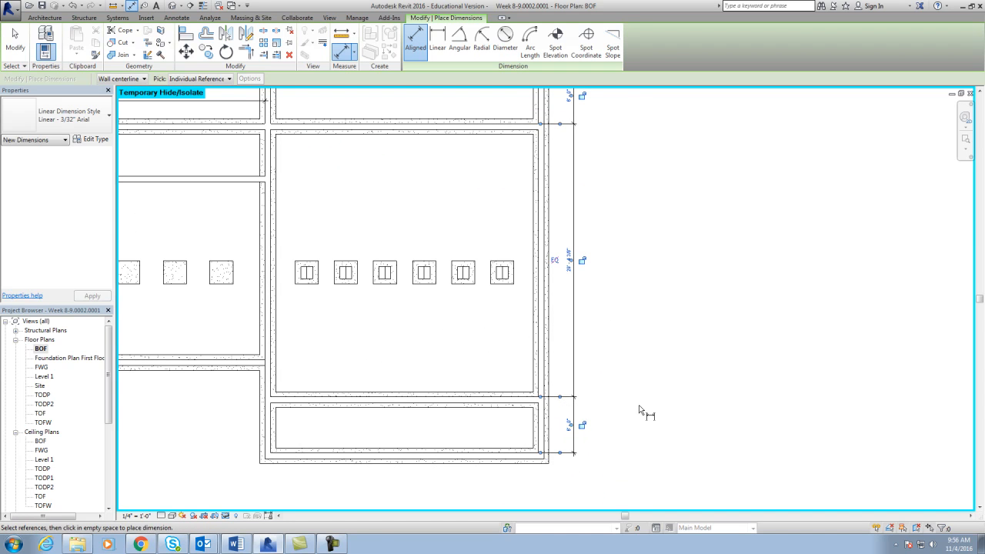
Place an overall aligned dimension from the main house's north footing face to its south footing face, just east of the wall string
{"action": "scroll", "coordinate": [633, 419], "scroll_direction": "down", "scroll_amount": 3}
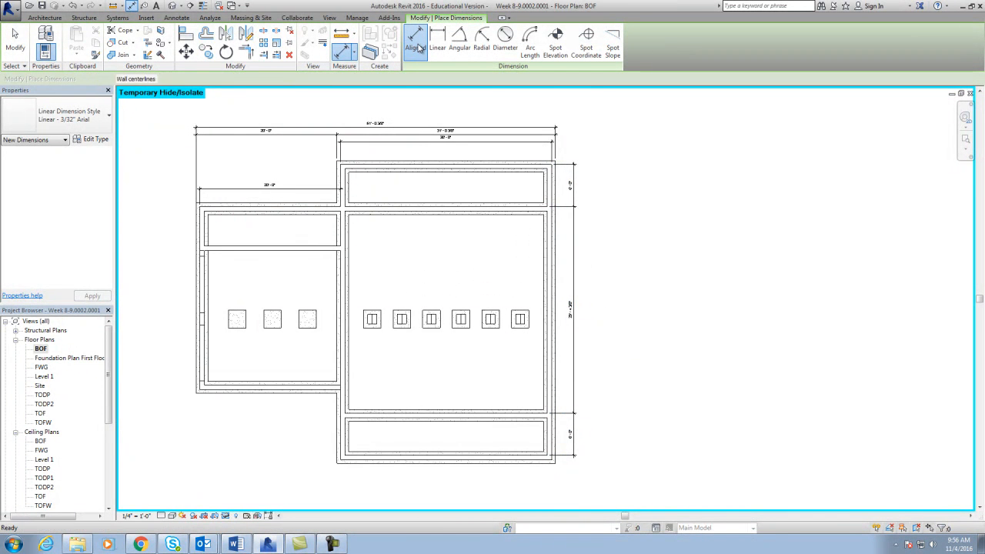
{"action": "scroll", "coordinate": [549, 162], "scroll_direction": "up", "scroll_amount": 2}
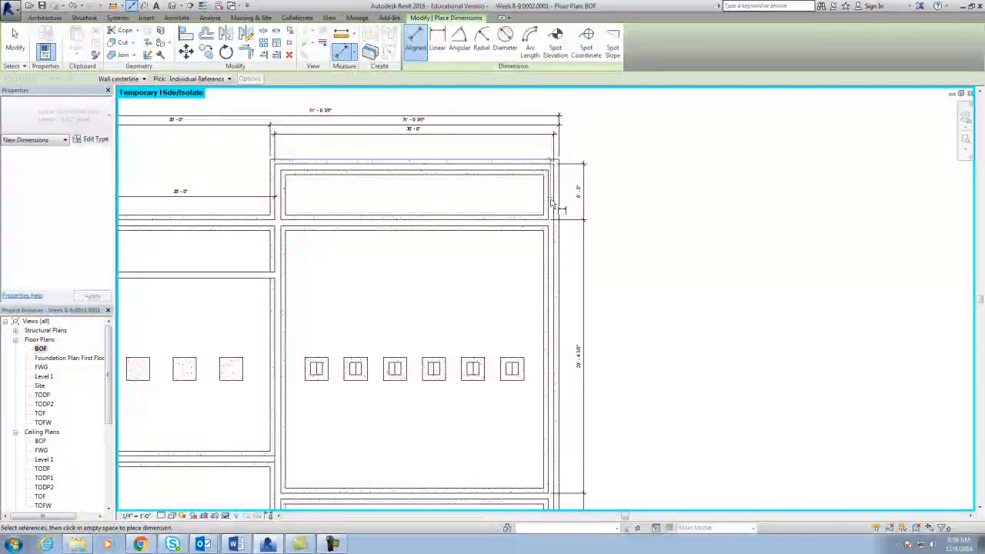
{"action": "scroll", "coordinate": [551, 193], "scroll_direction": "down", "scroll_amount": 2}
{"action": "scroll", "coordinate": [558, 478], "scroll_direction": "up", "scroll_amount": 2}
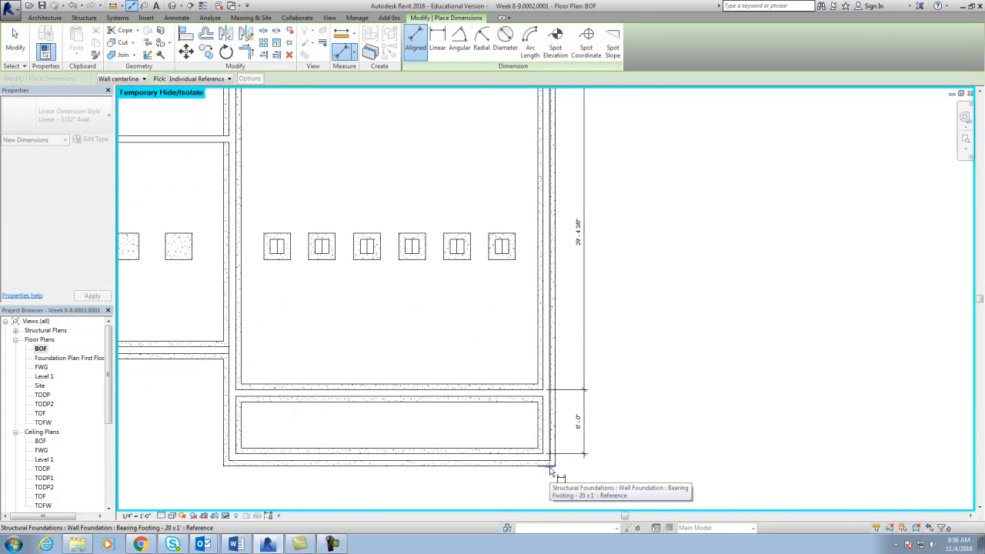
{"action": "left_click", "coordinate": [550, 468]}
{"action": "middle_click_drag", "start_coordinate": [607, 461], "coordinate": [575, 468]}
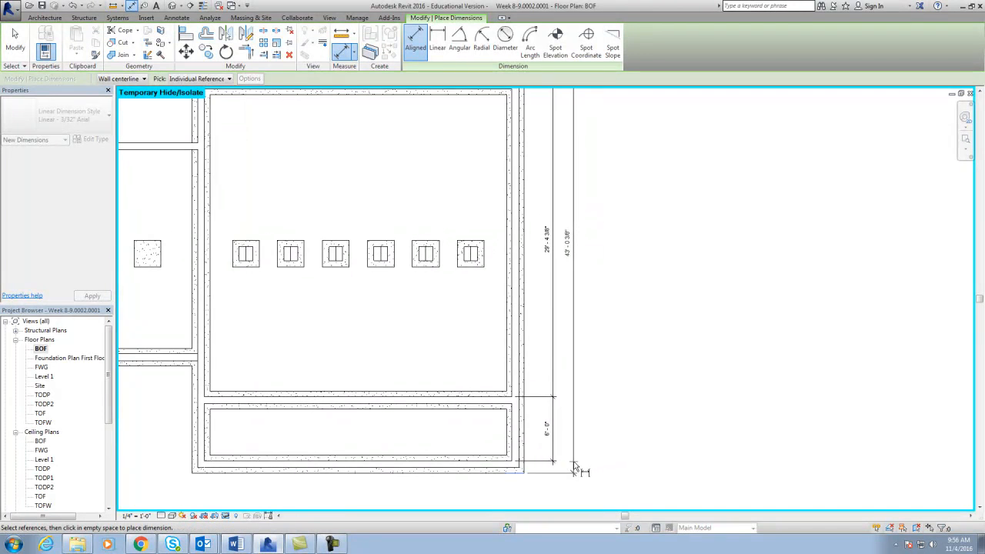
{"action": "left_click", "coordinate": [564, 466]}
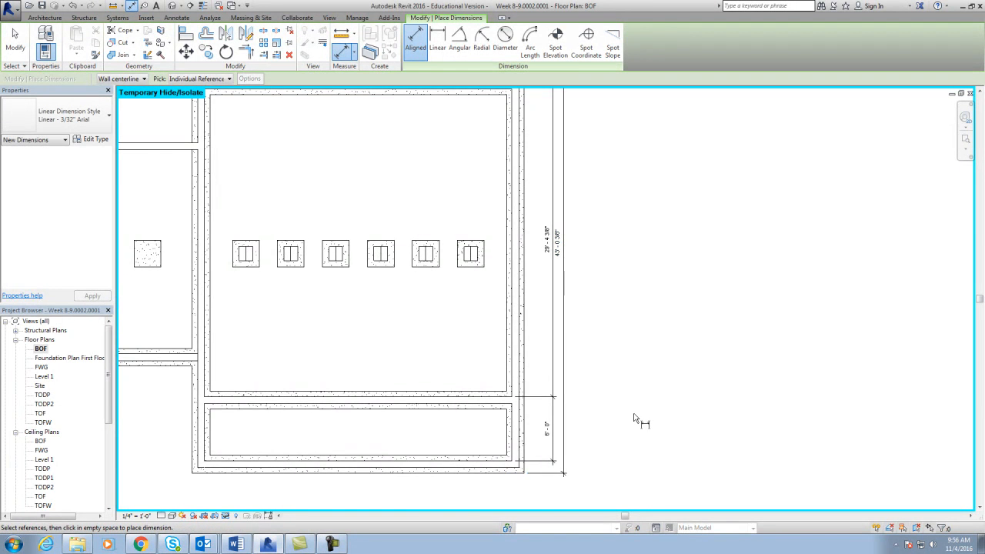
Dimension the width of the main house's east footing between its inner and outer faces, near the south end of the central room
{"action": "scroll", "coordinate": [635, 419], "scroll_direction": "down", "scroll_amount": 3}
{"action": "middle_click_drag", "start_coordinate": [638, 418], "coordinate": [588, 452]}
{"action": "scroll", "coordinate": [543, 411], "scroll_direction": "up", "scroll_amount": 3}
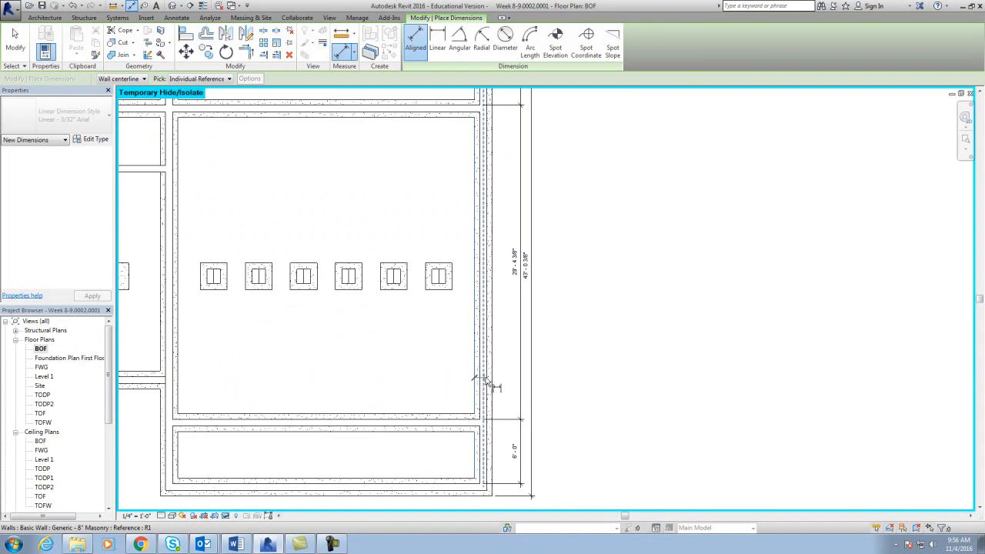
{"action": "left_click", "coordinate": [492, 380]}
{"action": "left_click", "coordinate": [466, 382]}
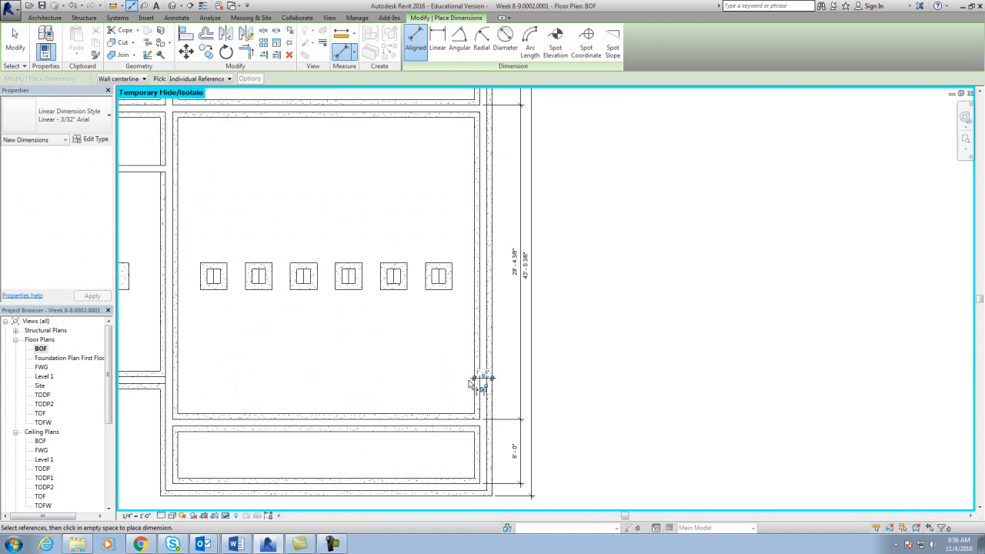
Move the east footing's width text west into the central room, leaving it attached by a leader
{"action": "left_click_drag", "start_coordinate": [441, 366], "coordinate": [454, 368]}
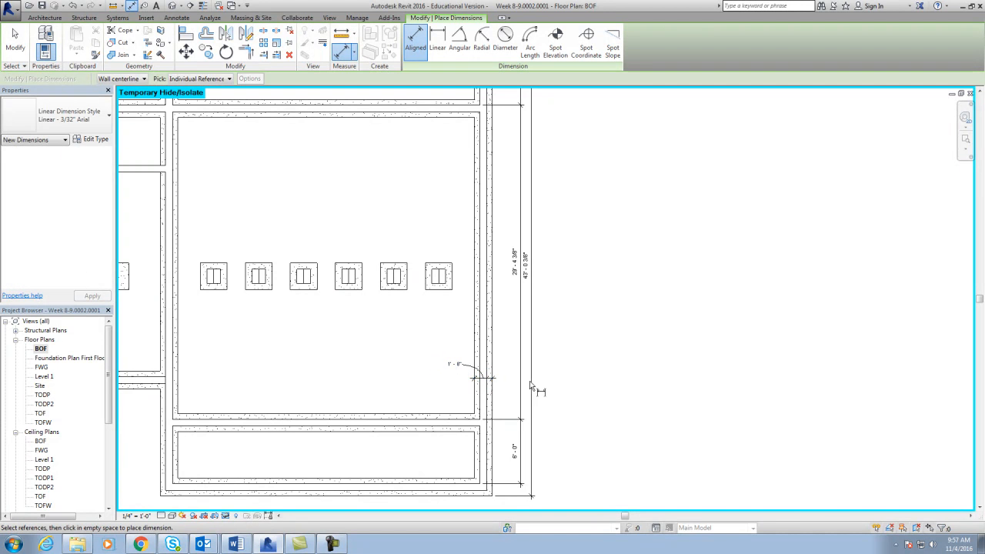
{"action": "scroll", "coordinate": [526, 400], "scroll_direction": "up", "scroll_amount": 3}
{"action": "scroll", "coordinate": [523, 399], "scroll_direction": "down", "scroll_amount": 4}
{"action": "middle_click_drag", "start_coordinate": [591, 377], "coordinate": [609, 353]}
{"action": "scroll", "coordinate": [609, 353], "scroll_direction": "down", "scroll_amount": 3}
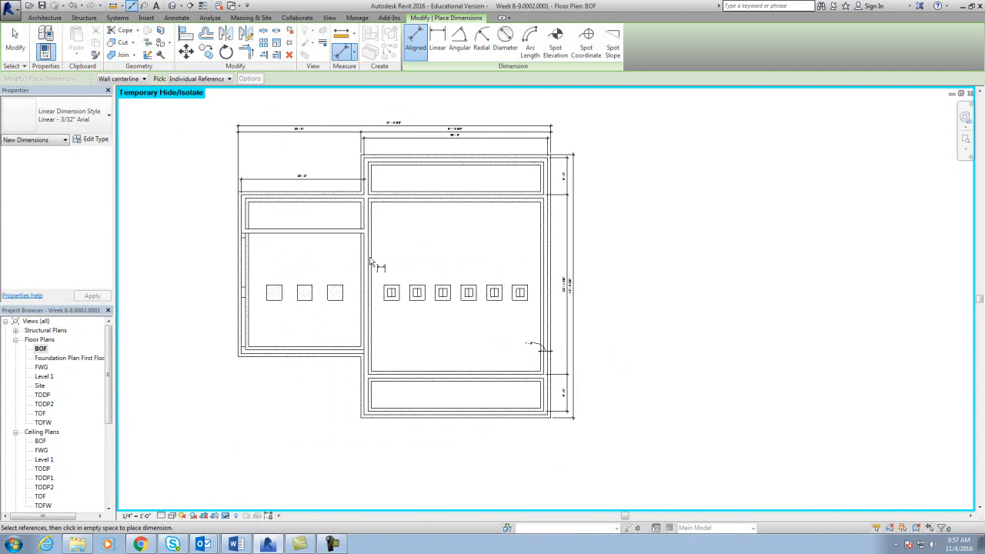
Place an aligned dimension between the main house's east and west foundation walls, just south of the south footing
{"action": "scroll", "coordinate": [540, 423], "scroll_direction": "up", "scroll_amount": 3}
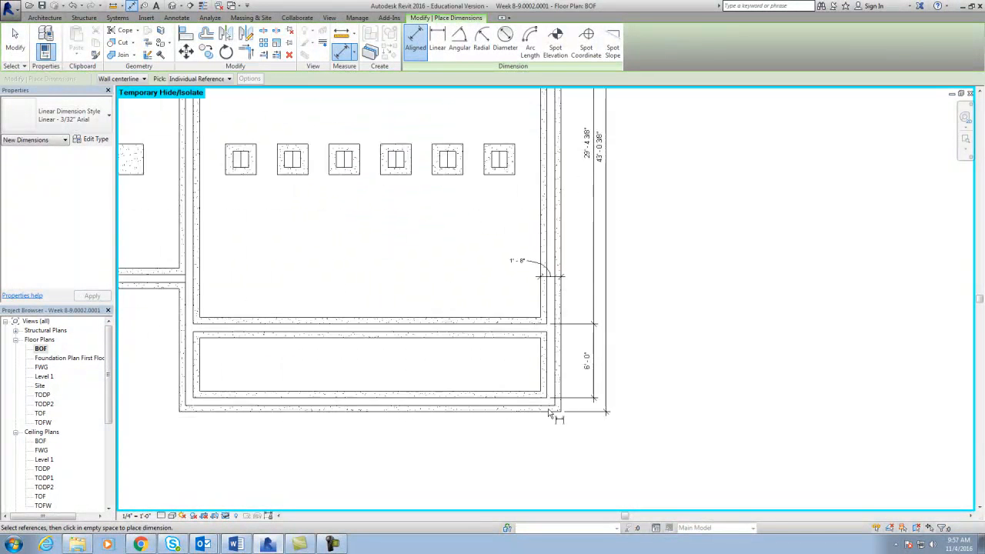
{"action": "left_click", "coordinate": [559, 401]}
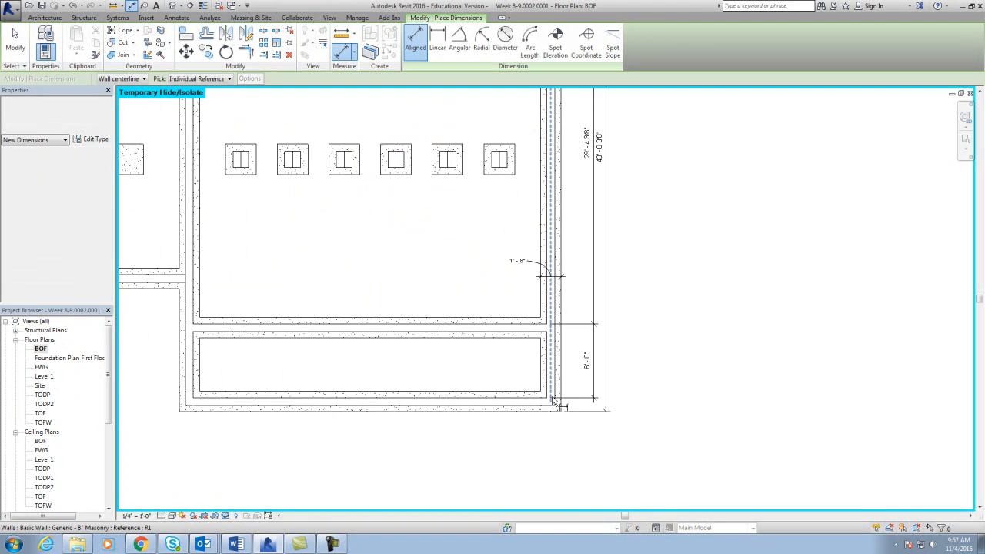
{"action": "left_click", "coordinate": [194, 404]}
{"action": "left_click", "coordinate": [301, 436]}
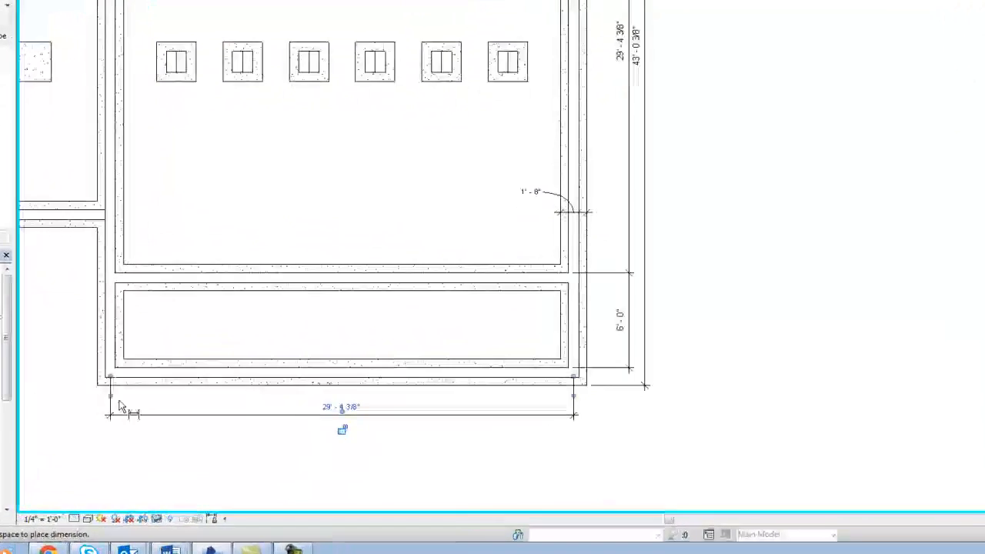
Shift the south wall dimension's witness lines from the wall centerlines to the outer faces of the west and east walls
{"action": "left_click", "coordinate": [110, 395]}
{"action": "left_click", "coordinate": [114, 395]}
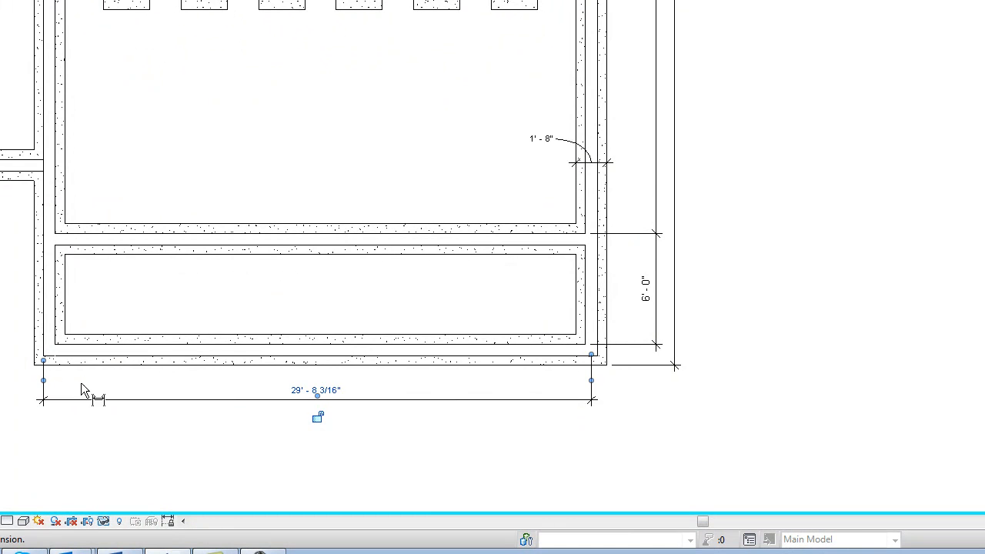
{"action": "left_click", "coordinate": [586, 380]}
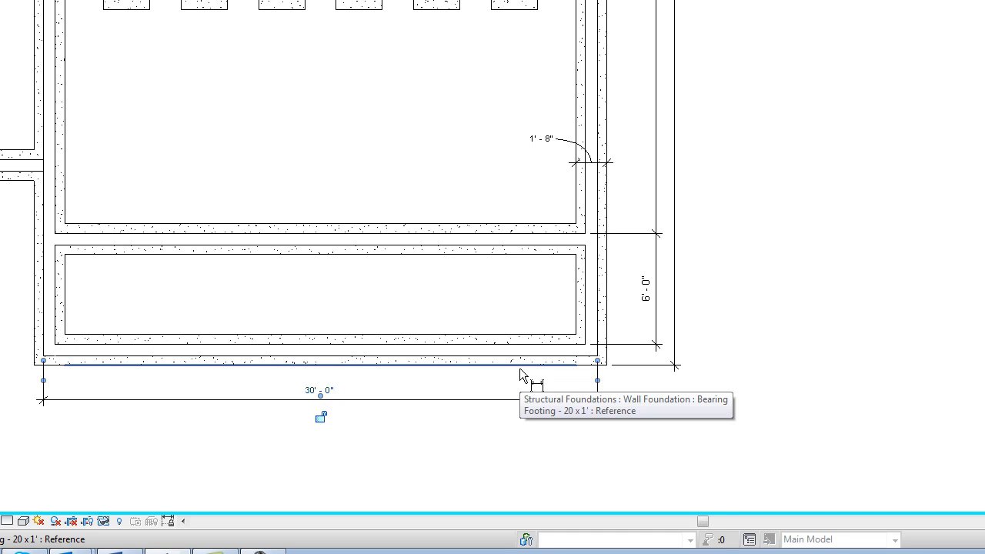
Add an overall dimension below it between the outer faces of the garage's west wall and the main house's east wall
{"action": "scroll", "coordinate": [508, 400], "scroll_direction": "down", "scroll_amount": 1}
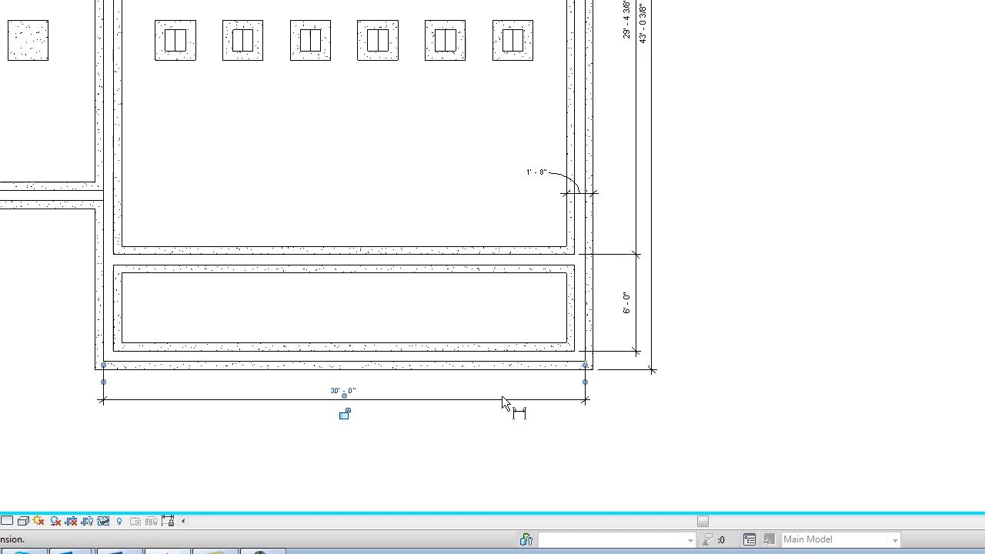
{"action": "middle_click_drag", "start_coordinate": [528, 418], "coordinate": [546, 372]}
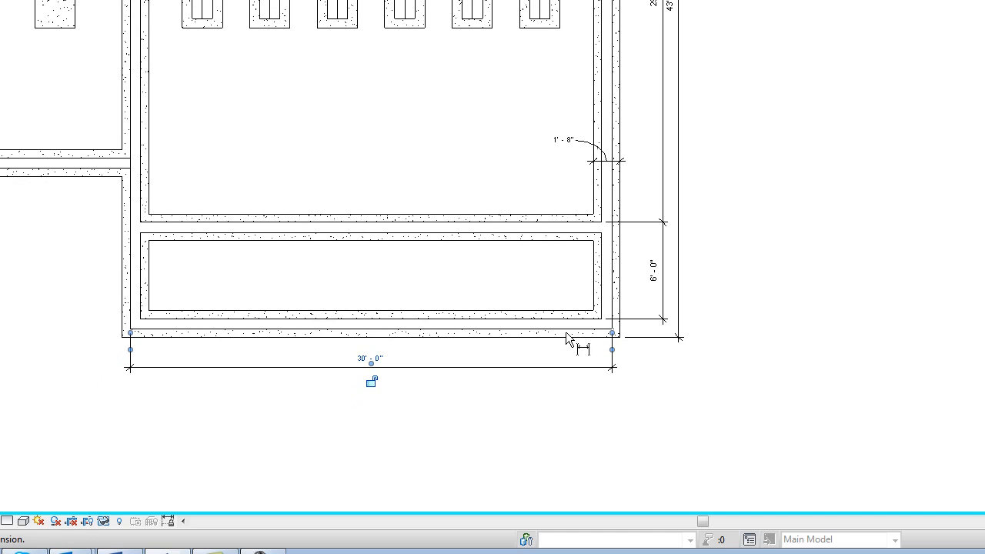
{"action": "scroll", "coordinate": [579, 345], "scroll_direction": "down", "scroll_amount": 2}
{"action": "left_click", "coordinate": [604, 314]}
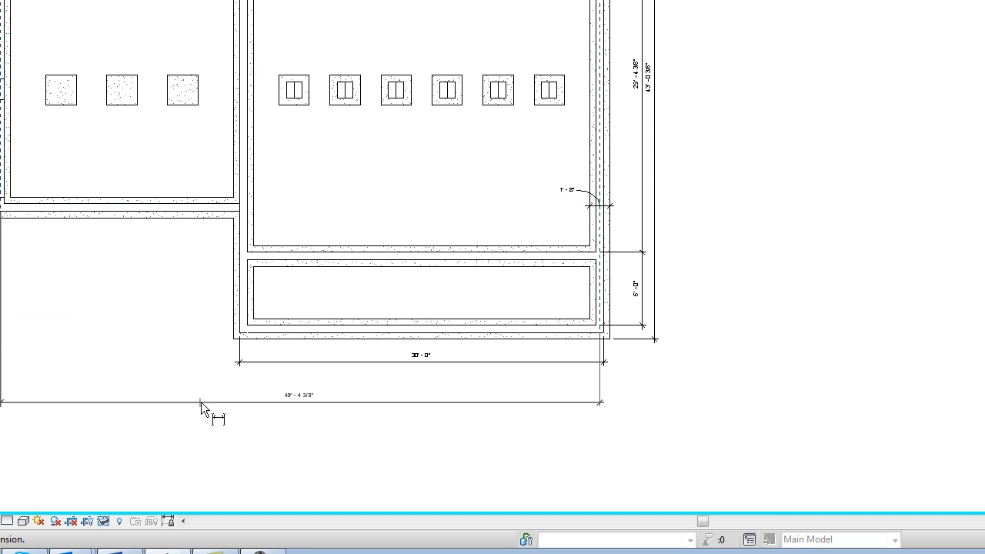
{"action": "left_click", "coordinate": [247, 378]}
{"action": "left_click", "coordinate": [1, 354]}
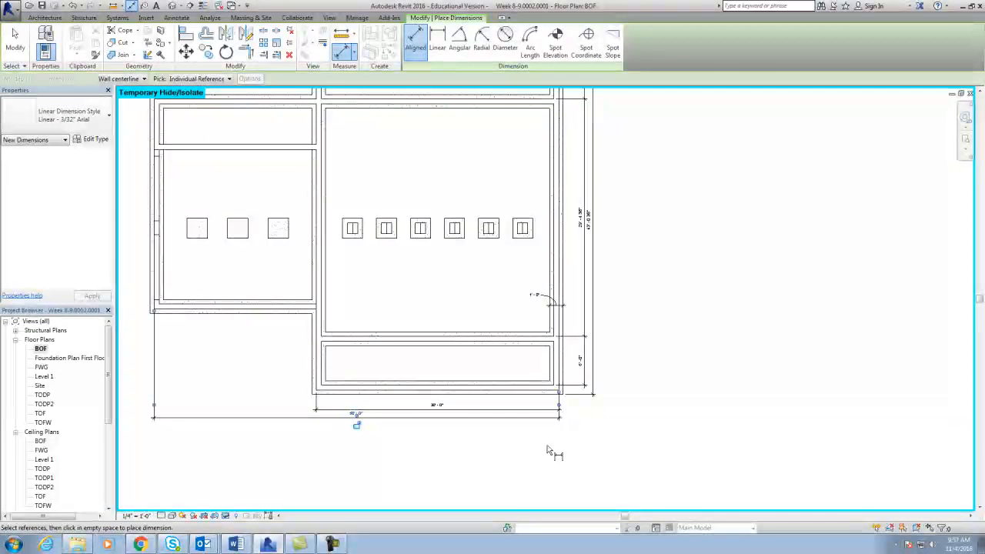
Dimension the garage's width in line with the main house's south dimension, with witness lines on the two walls' west faces
{"action": "scroll", "coordinate": [433, 439], "scroll_direction": "up", "scroll_amount": 3}
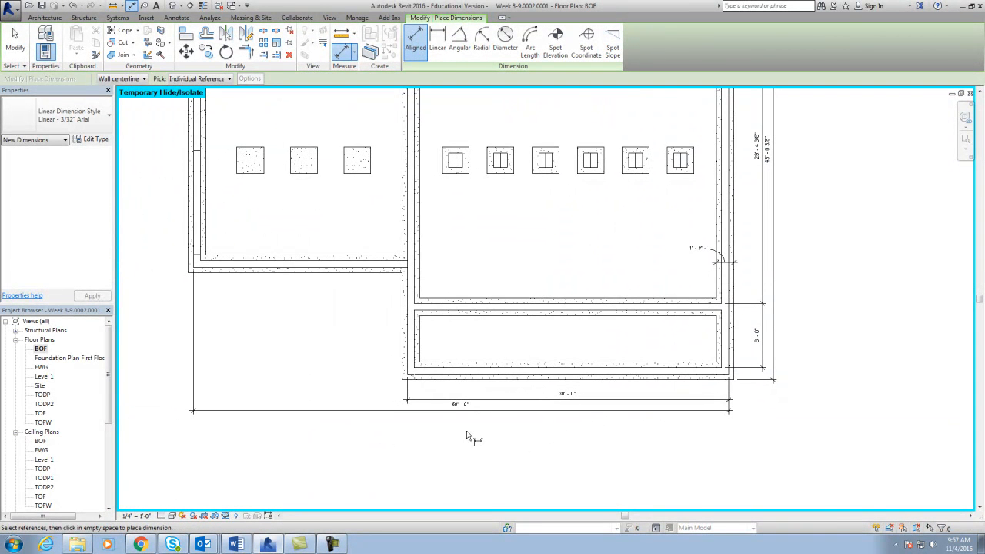
{"action": "left_click", "coordinate": [421, 44]}
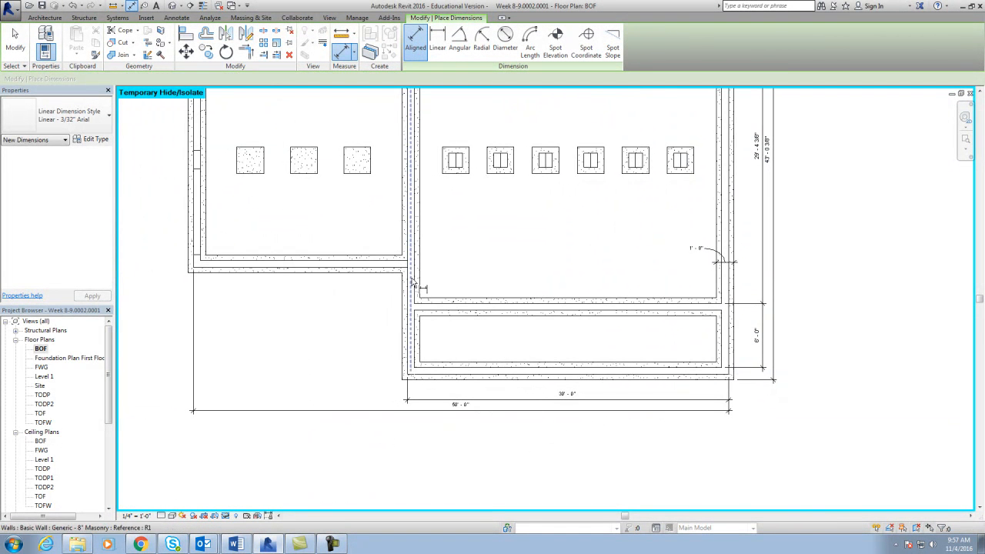
{"action": "left_click", "coordinate": [198, 263]}
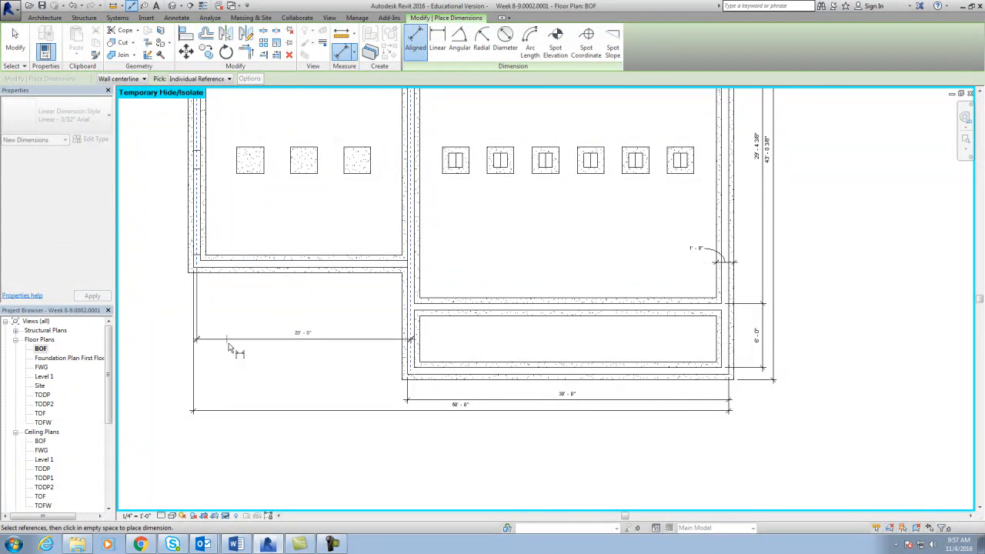
{"action": "left_click", "coordinate": [248, 400]}
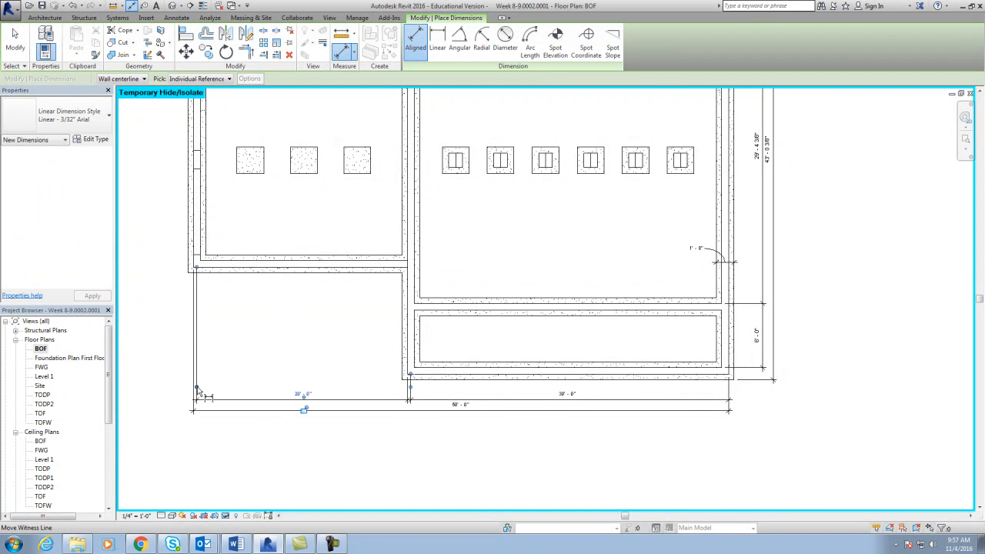
{"action": "left_click_drag", "start_coordinate": [411, 395], "coordinate": [407, 388]}
{"action": "scroll", "coordinate": [446, 436], "scroll_direction": "down", "scroll_amount": 1}
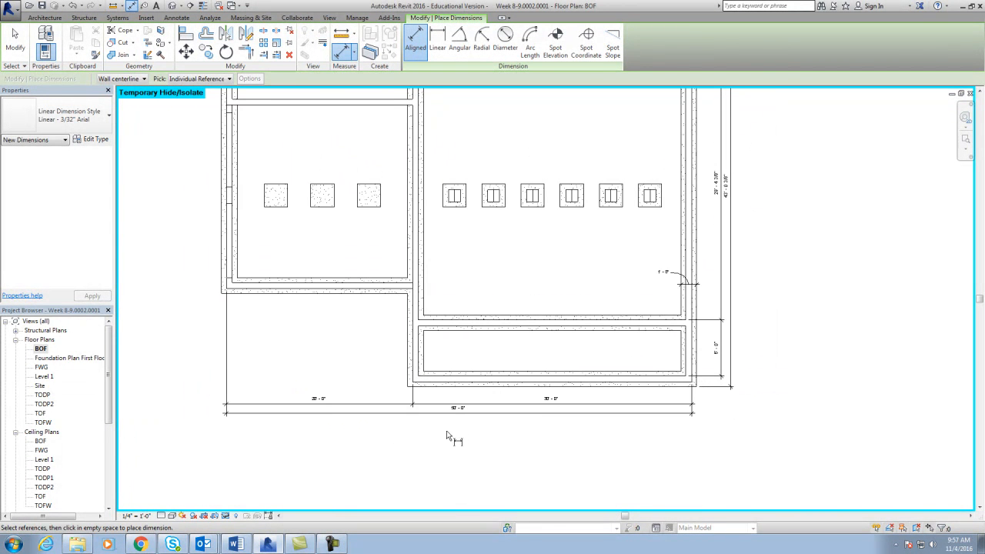
Place an overall footing dimension from the garage's west footing face to the main house's east footing face, south of the wall dimensions
{"action": "left_click", "coordinate": [698, 388]}
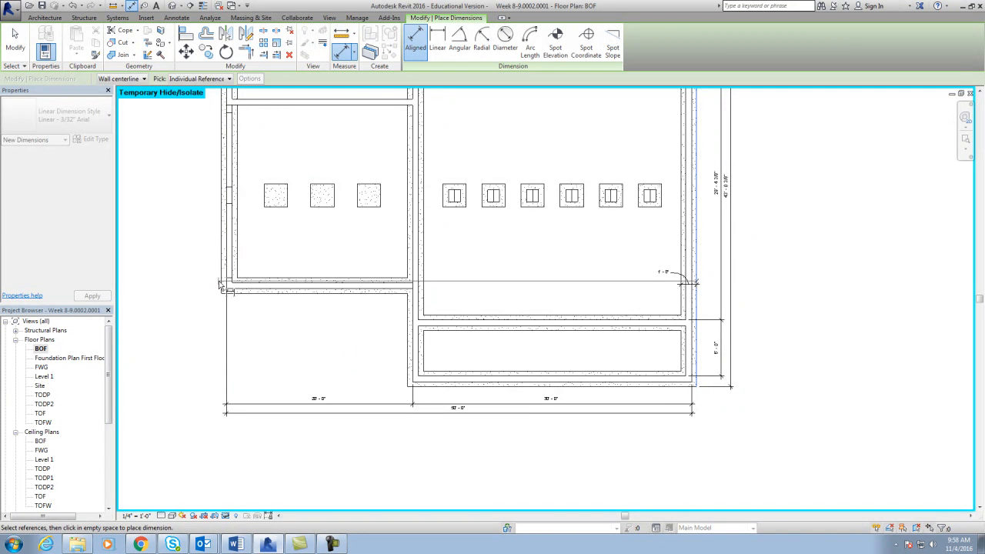
{"action": "key", "text": "Escape"}
{"action": "left_click", "coordinate": [224, 291]}
{"action": "left_click", "coordinate": [695, 394]}
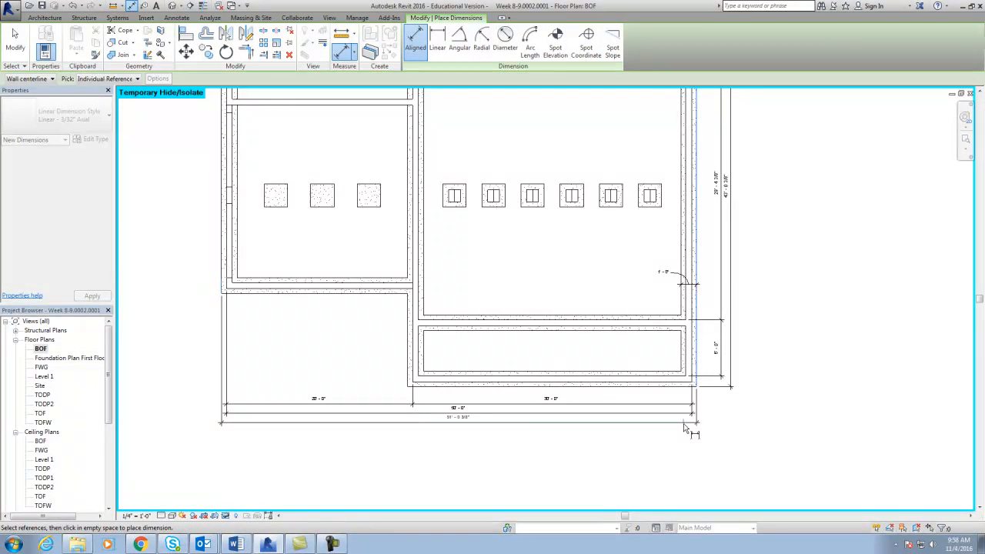
{"action": "left_click", "coordinate": [683, 419]}
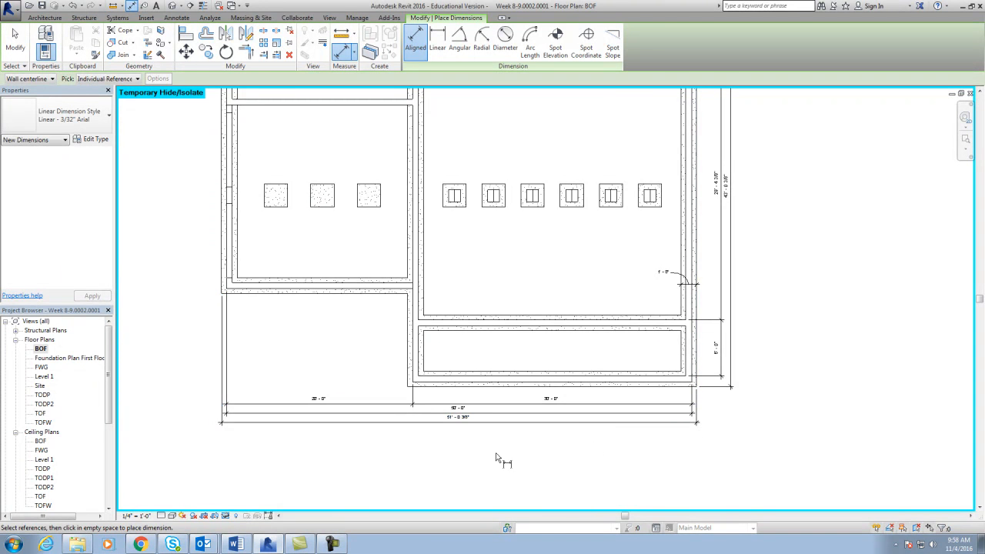
Place an aligned dimension string west of the garage through its north wall, inner cross wall and south wall
{"action": "scroll", "coordinate": [515, 458], "scroll_direction": "down", "scroll_amount": 1}
{"action": "middle_click_drag", "start_coordinate": [541, 454], "coordinate": [541, 485]}
{"action": "scroll", "coordinate": [539, 485], "scroll_direction": "down", "scroll_amount": 1}
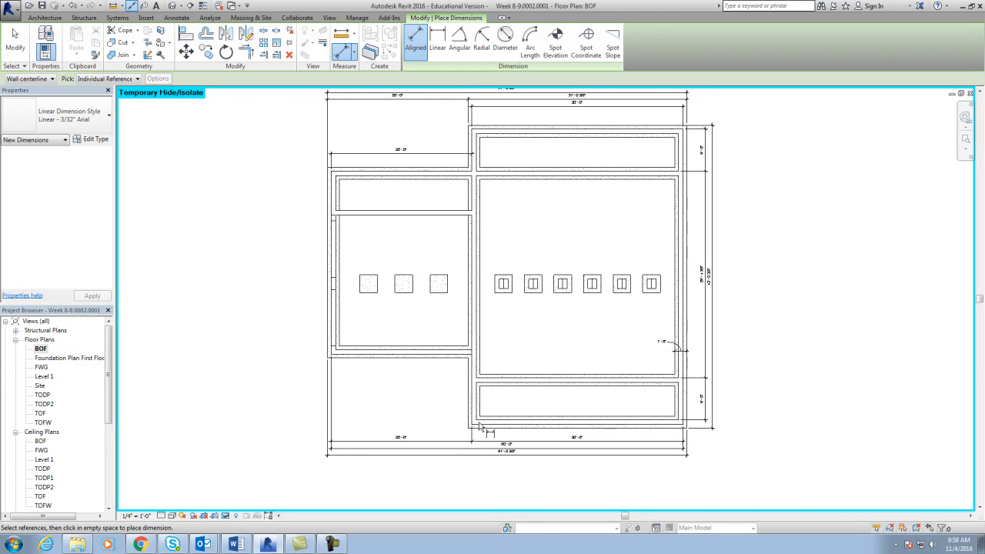
{"action": "scroll", "coordinate": [433, 406], "scroll_direction": "up", "scroll_amount": 2}
{"action": "scroll", "coordinate": [450, 400], "scroll_direction": "up", "scroll_amount": 2}
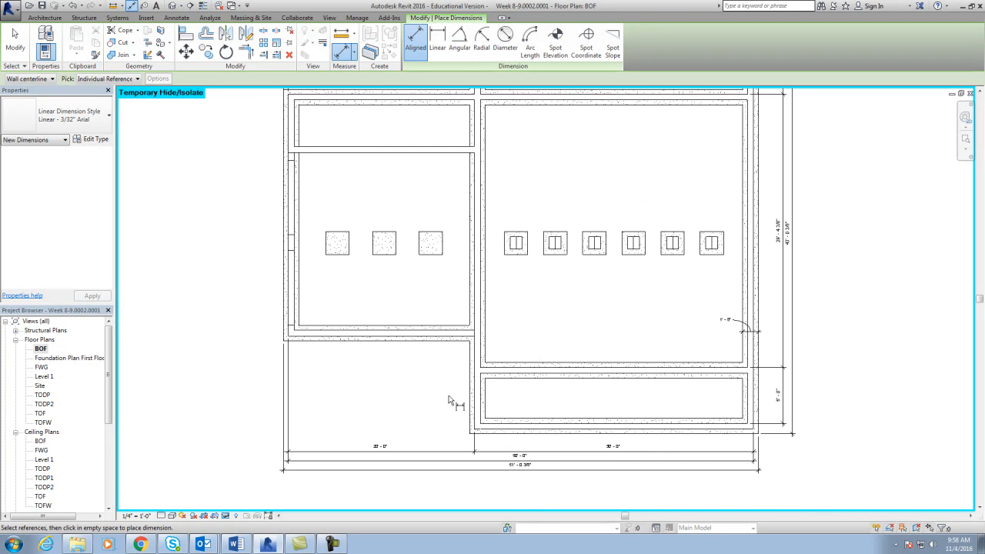
{"action": "middle_click_drag", "start_coordinate": [454, 404], "coordinate": [477, 479]}
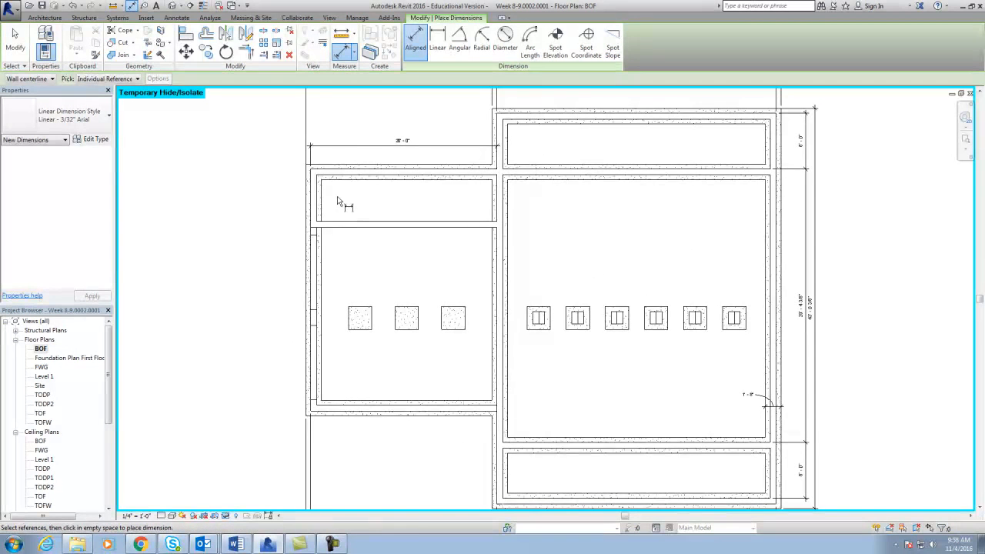
{"action": "middle_click_drag", "start_coordinate": [347, 207], "coordinate": [352, 235]}
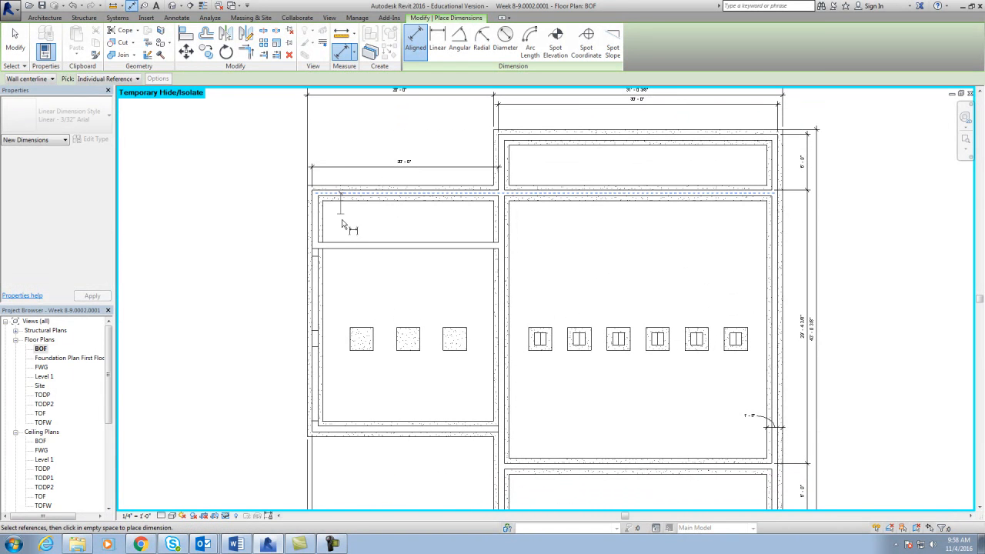
{"action": "left_click", "coordinate": [343, 245]}
{"action": "left_click", "coordinate": [343, 429]}
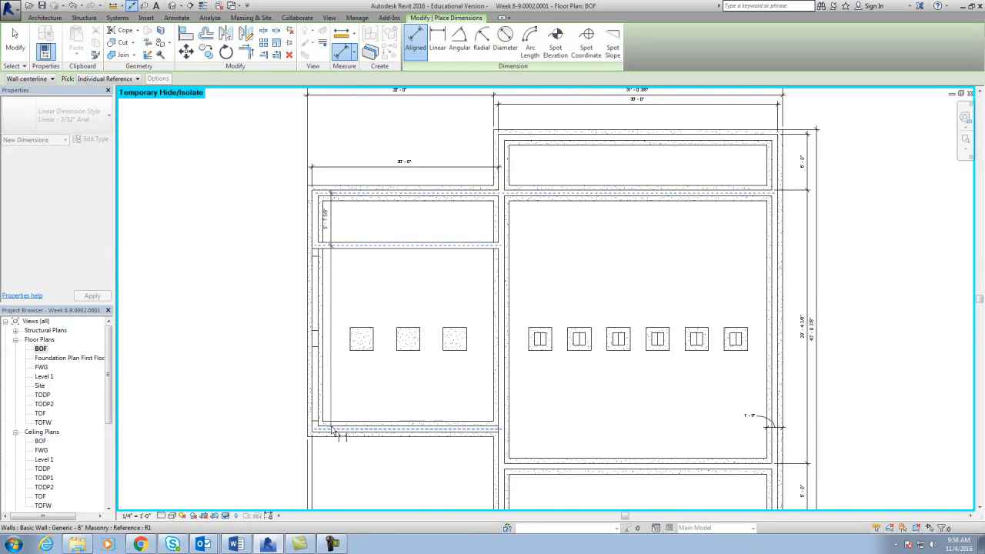
{"action": "left_click", "coordinate": [299, 405]}
Shift the garage string's witness lines to the north faces of the north and cross walls and the south wall's south face
{"action": "left_click_drag", "start_coordinate": [305, 193], "coordinate": [305, 197]}
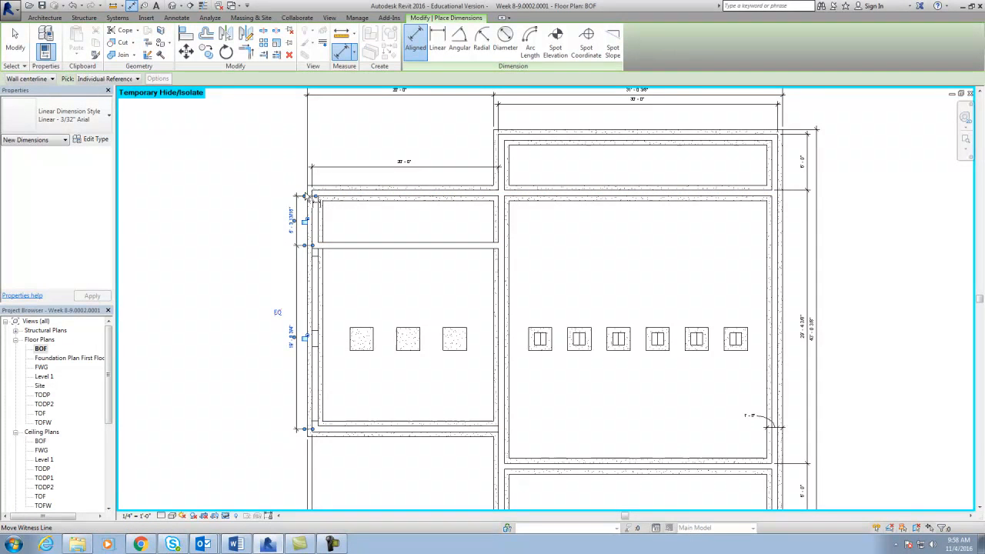
{"action": "left_click", "coordinate": [307, 198]}
{"action": "left_click", "coordinate": [307, 247]}
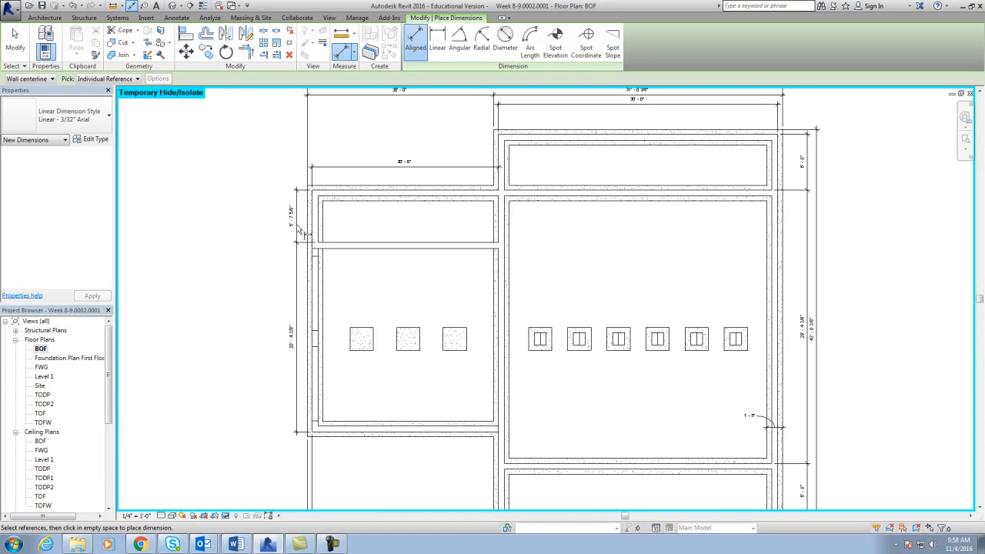
Move the garage's west dimension string farther west to make room for another string beside the wall
{"action": "middle_click_drag", "start_coordinate": [270, 323], "coordinate": [262, 315]}
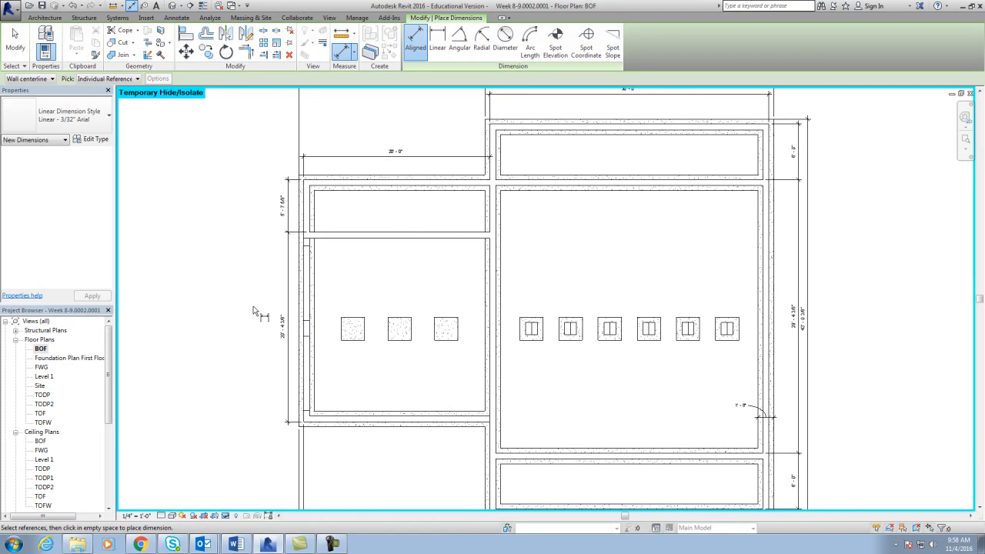
{"action": "key", "text": "Escape"}
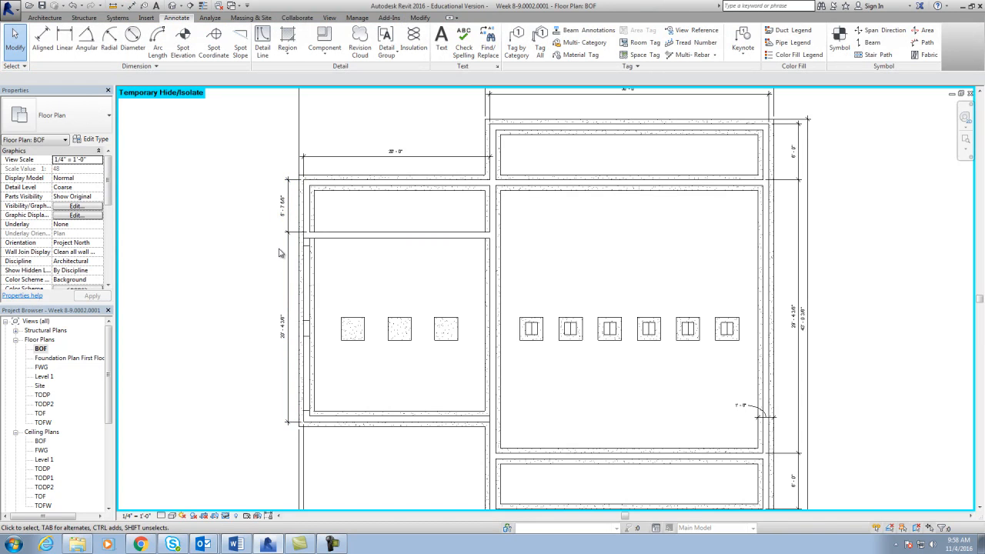
{"action": "middle_click_drag", "start_coordinate": [238, 326], "coordinate": [226, 282]}
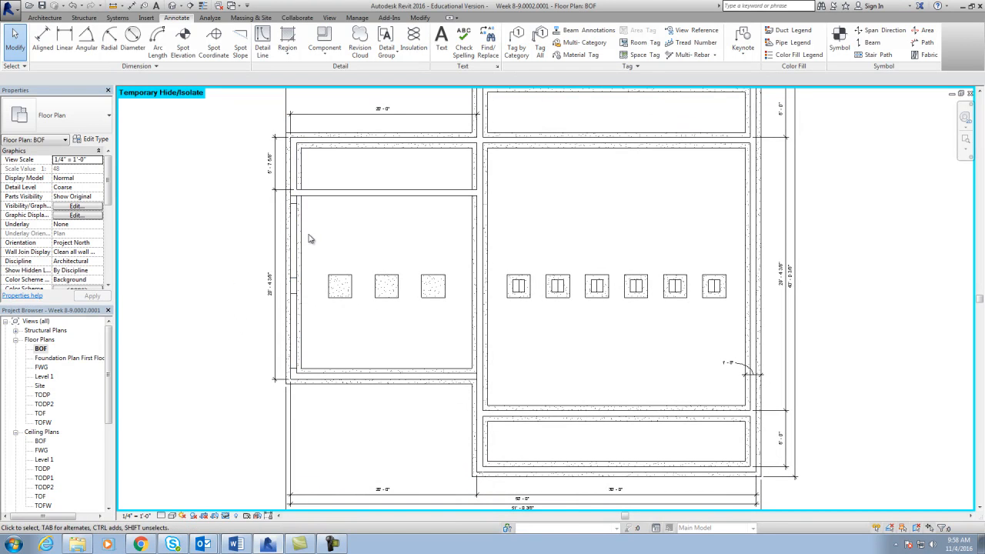
{"action": "left_click_drag", "start_coordinate": [273, 247], "coordinate": [263, 248]}
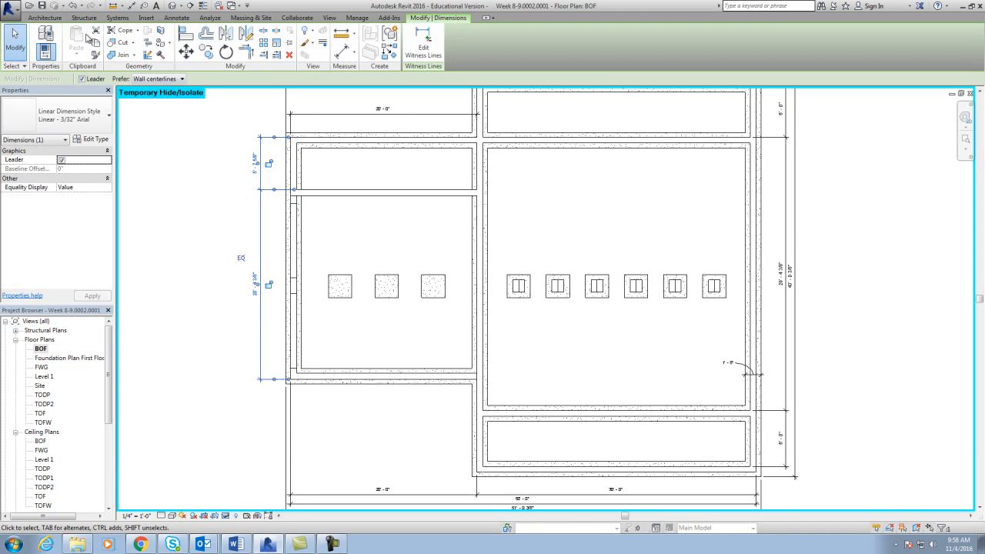
{"action": "left_click", "coordinate": [187, 34]}
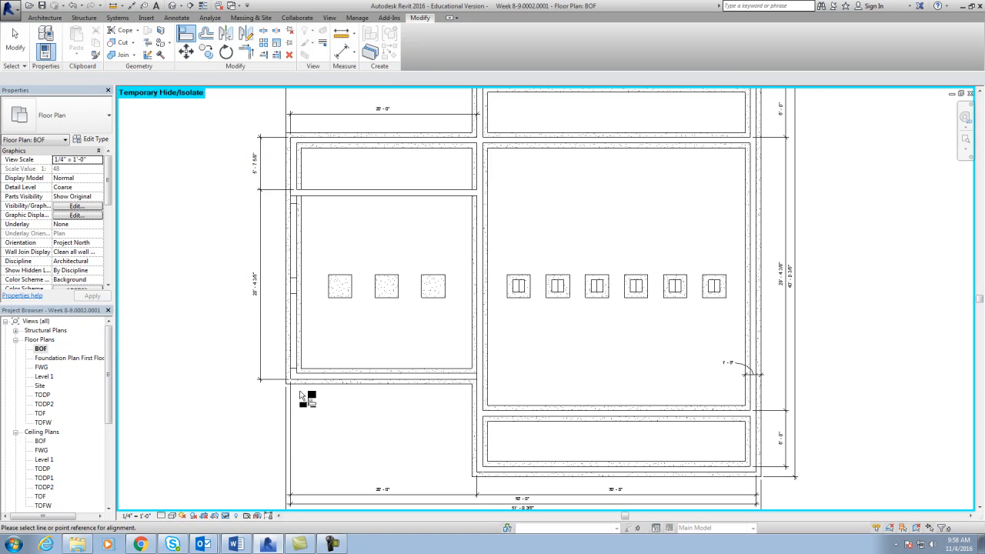
{"action": "key", "text": "Escape"}
{"action": "key", "text": "Escape"}
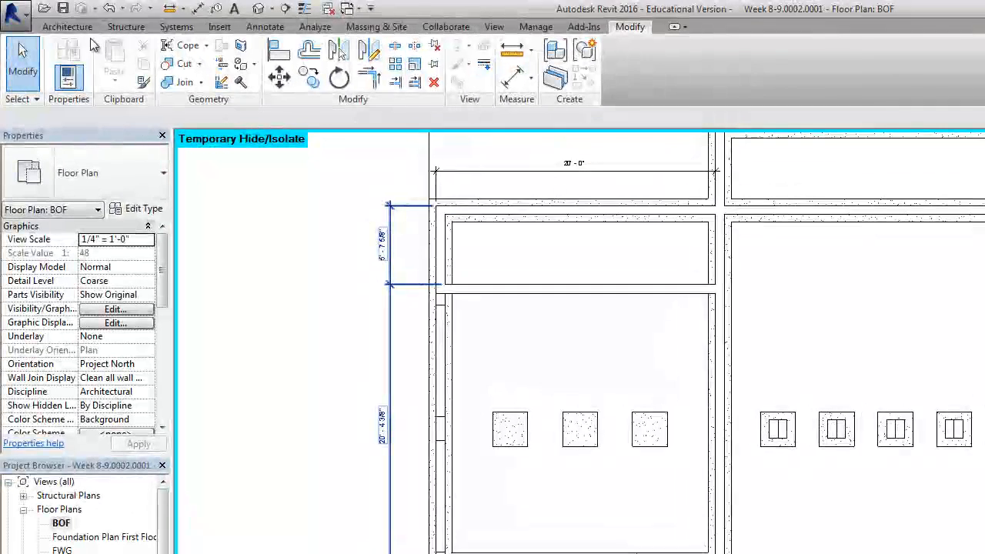
Place a dimension string from the garage's south wall through the edges of both west wall openings, between the wall and outer string
{"action": "left_click", "coordinate": [44, 19]}
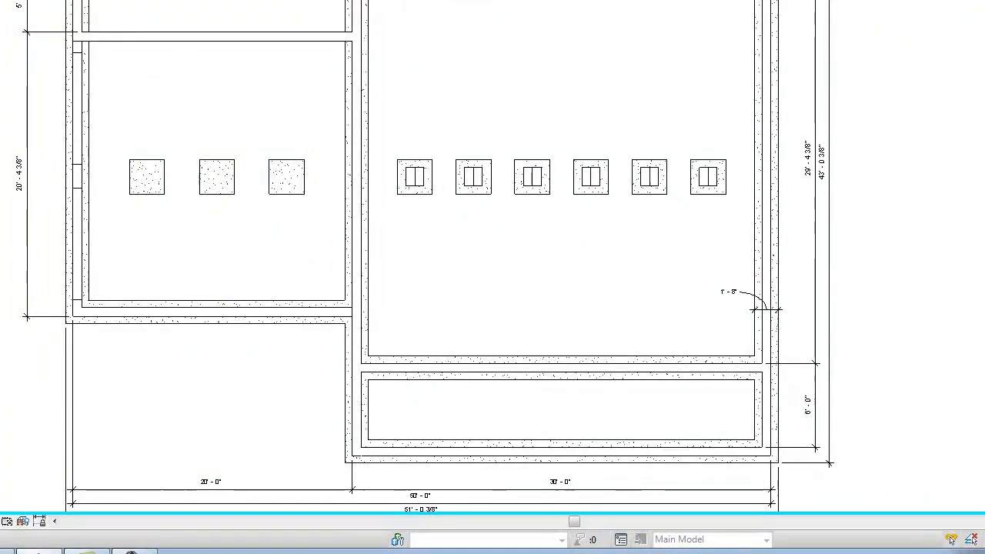
{"action": "left_click", "coordinate": [88, 311]}
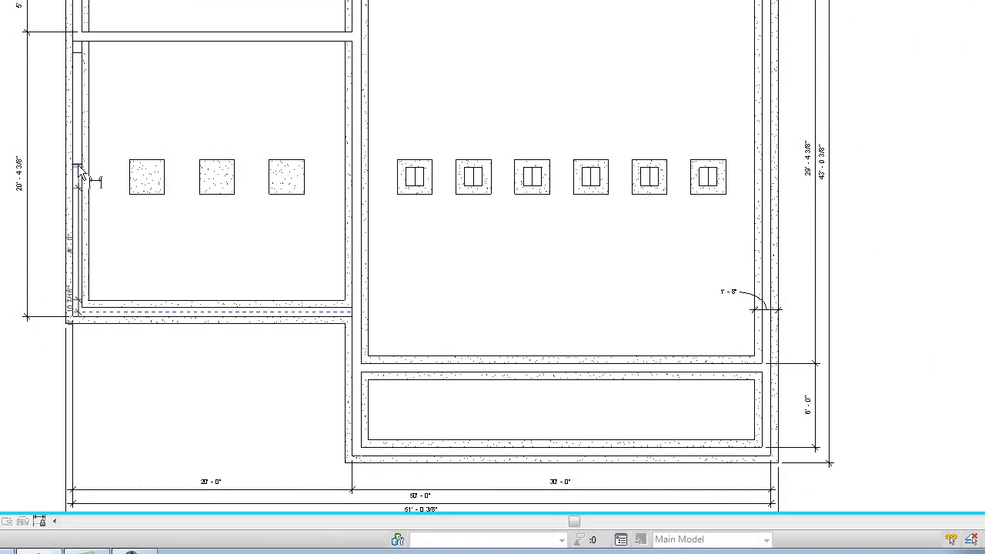
{"action": "left_click", "coordinate": [76, 53]}
{"action": "left_click", "coordinate": [54, 68]}
{"action": "left_click", "coordinate": [49, 67]}
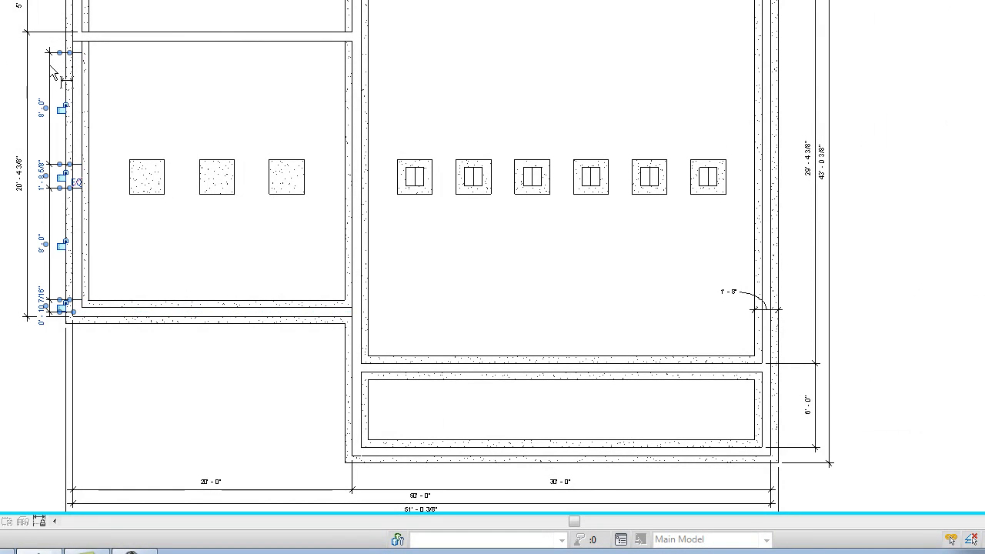
Re-reference the garage opening string's south end from the wall centerline to the south face of the south wall
{"action": "scroll", "coordinate": [65, 373], "scroll_direction": "up", "scroll_amount": 6}
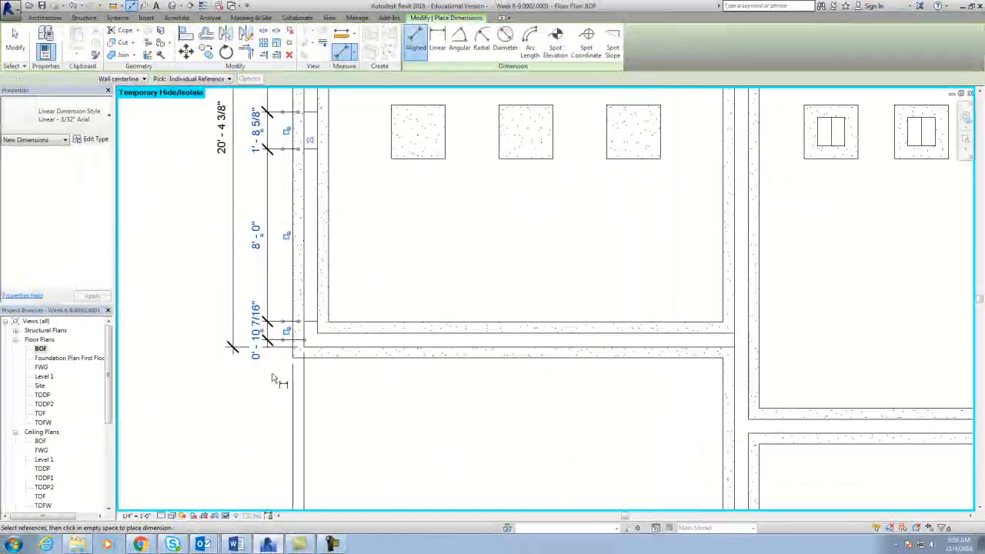
{"action": "left_click", "coordinate": [283, 340]}
{"action": "left_click", "coordinate": [282, 334]}
{"action": "left_click", "coordinate": [282, 410]}
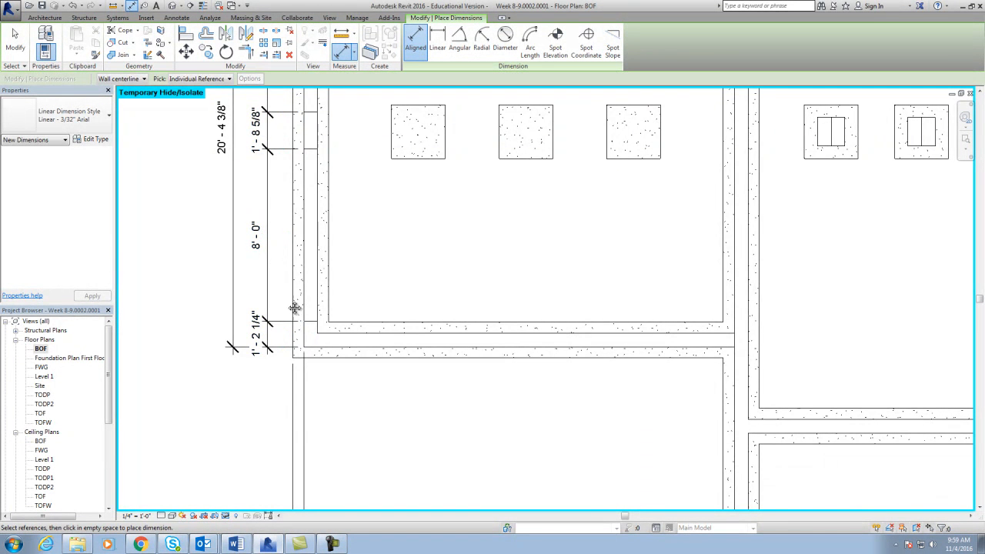
Move the text of the opening string's southernmost segment up and west, clear of the tick marks
{"action": "middle_click_drag", "start_coordinate": [288, 304], "coordinate": [299, 408]}
{"action": "key", "text": "Escape"}
{"action": "left_click", "coordinate": [272, 441]}
{"action": "left_click_drag", "start_coordinate": [273, 441], "coordinate": [262, 405]}
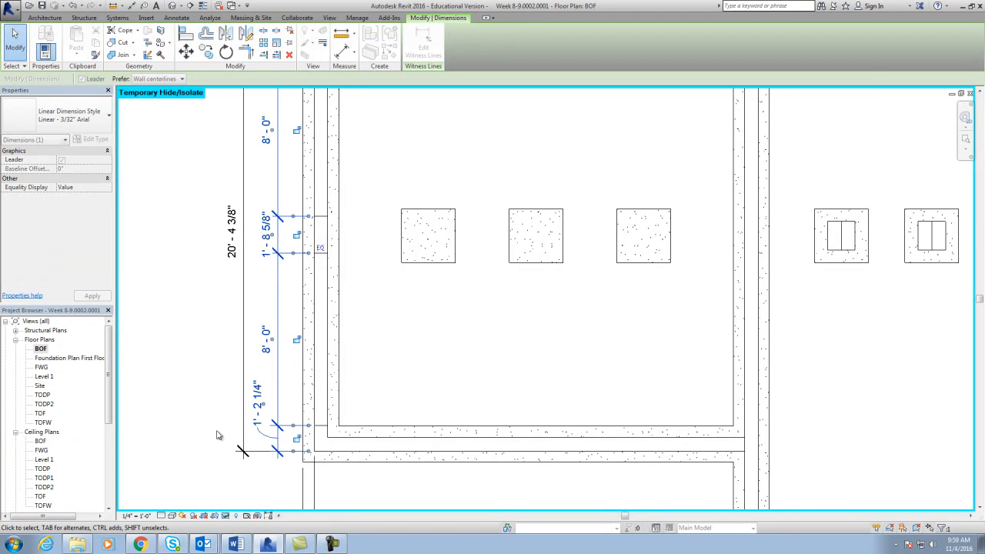
{"action": "key", "text": "Escape"}
Place an overall dimension west of the garage between the outer edges of its north and south bearing footings
{"action": "middle_click_drag", "start_coordinate": [297, 295], "coordinate": [299, 380]}
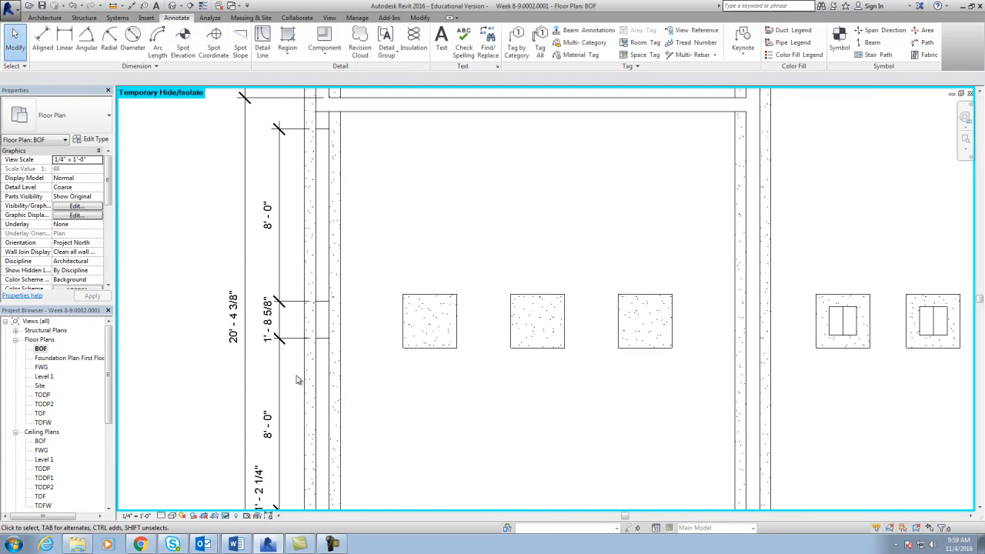
{"action": "scroll", "coordinate": [297, 375], "scroll_direction": "down", "scroll_amount": 2}
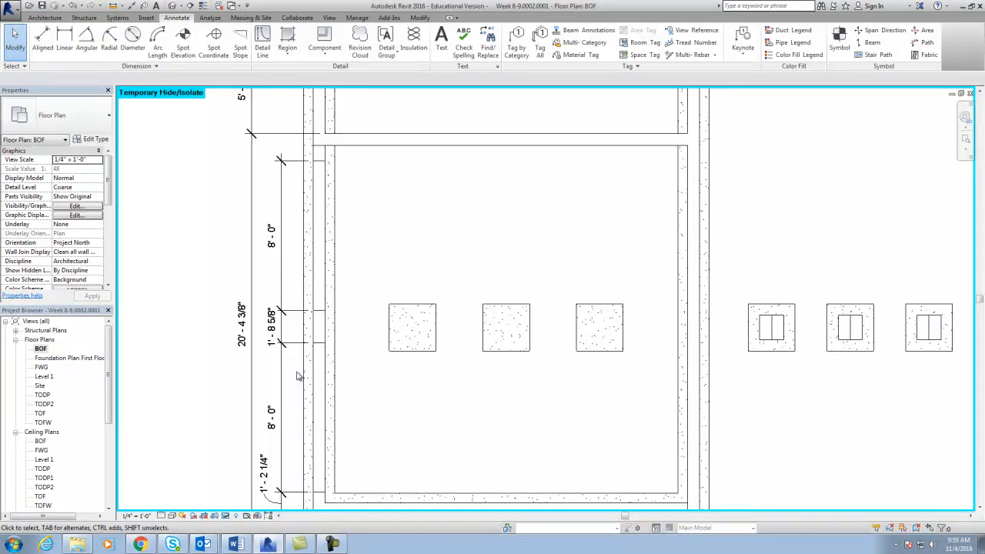
{"action": "middle_click_drag", "start_coordinate": [297, 376], "coordinate": [310, 416]}
{"action": "scroll", "coordinate": [387, 293], "scroll_direction": "down", "scroll_amount": 2}
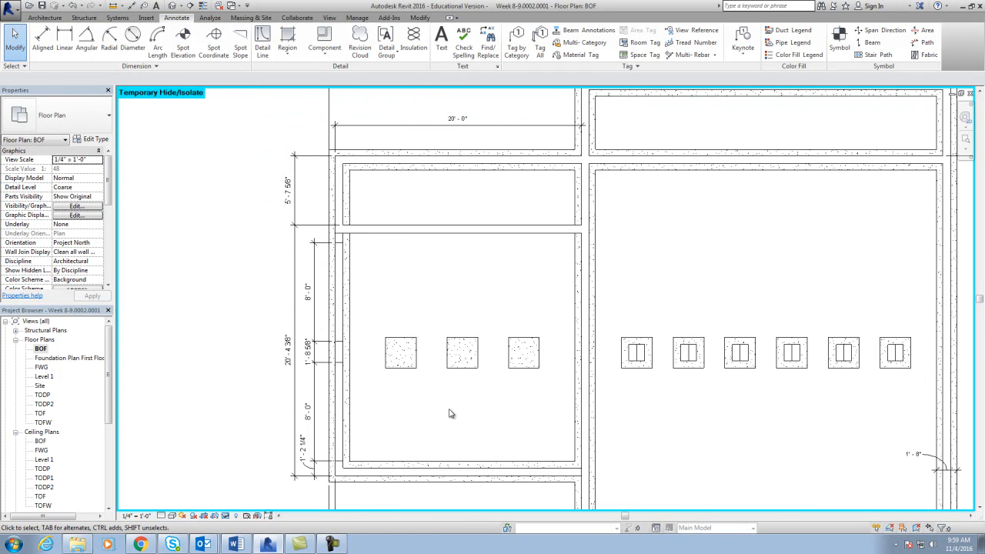
{"action": "middle_click_drag", "start_coordinate": [451, 414], "coordinate": [405, 389]}
{"action": "scroll", "coordinate": [404, 389], "scroll_direction": "down", "scroll_amount": 2}
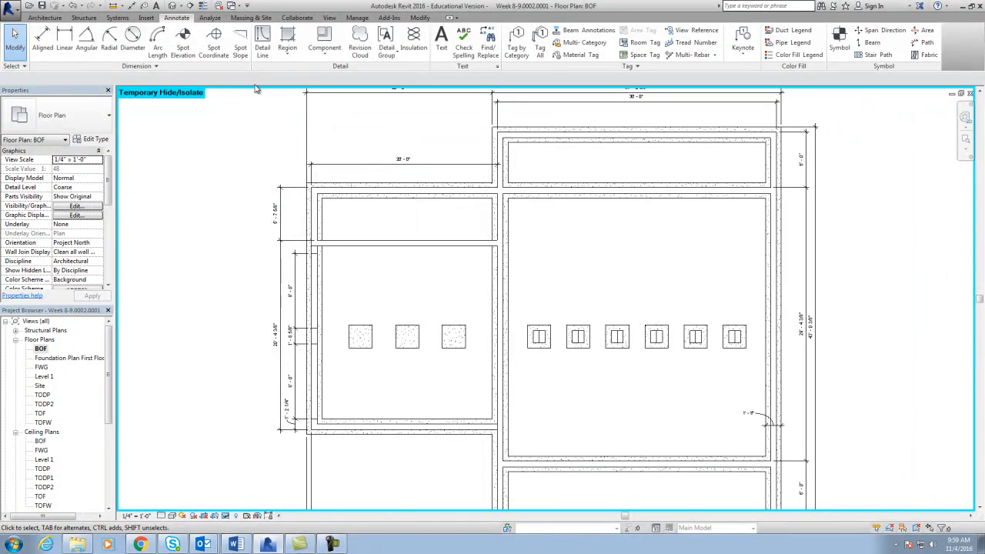
{"action": "left_click", "coordinate": [43, 38]}
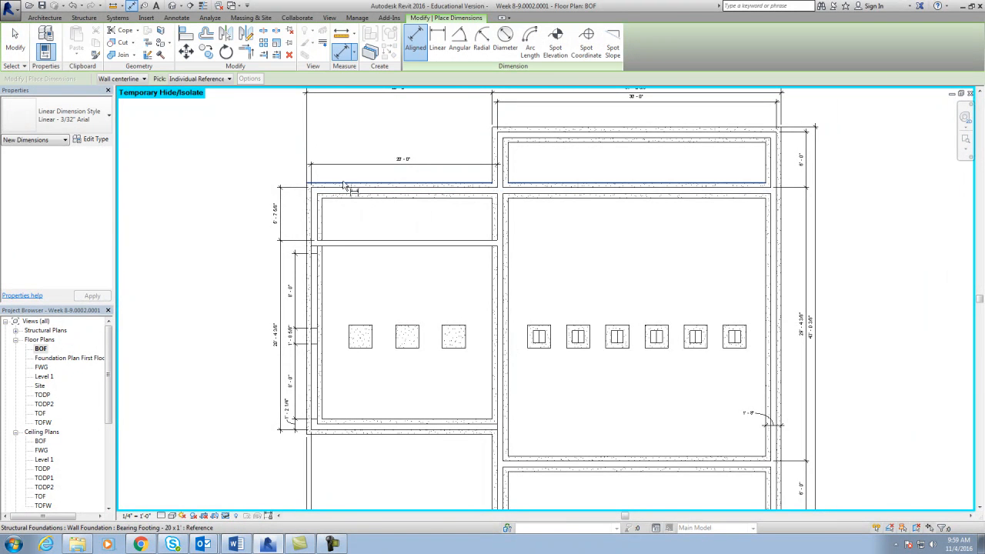
{"action": "left_click", "coordinate": [345, 187]}
{"action": "left_click", "coordinate": [331, 434]}
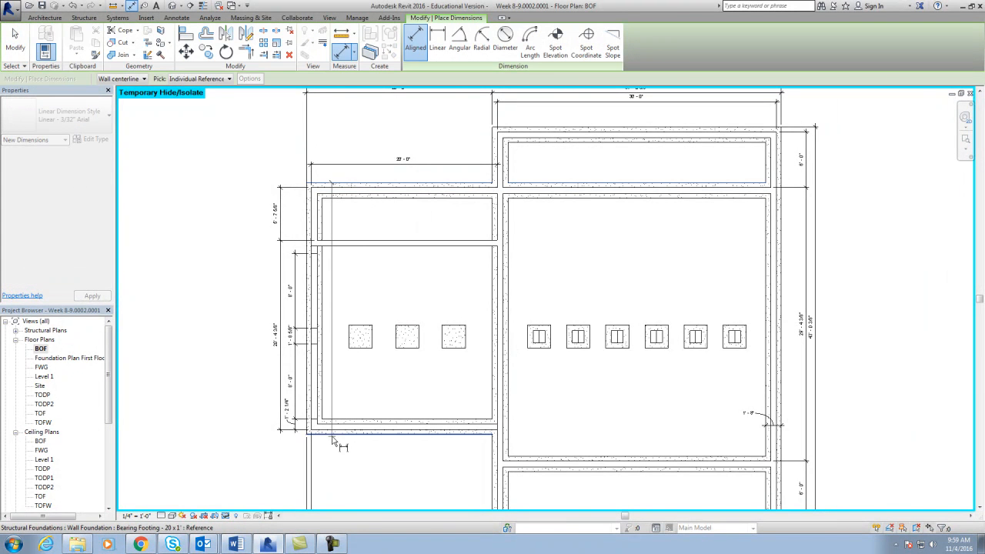
{"action": "left_click", "coordinate": [273, 436]}
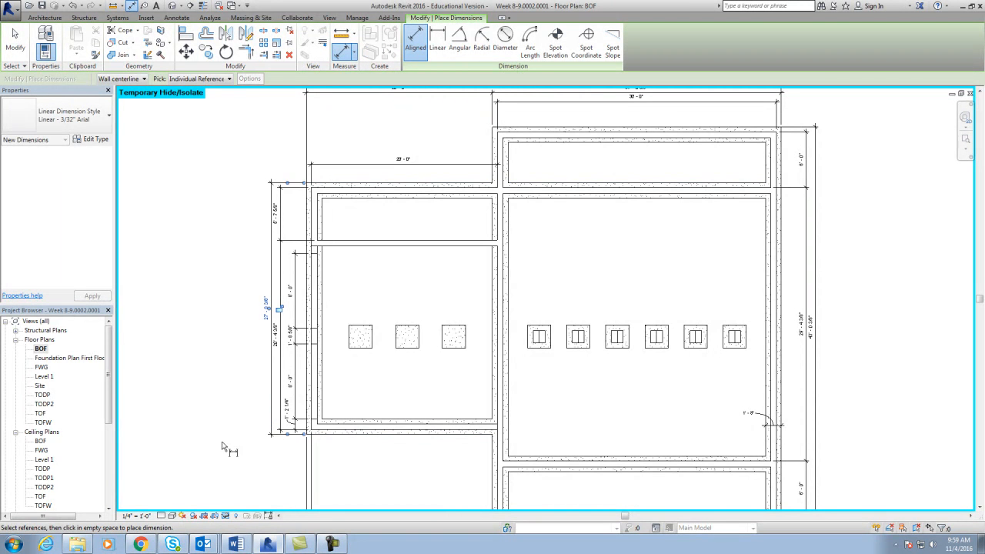
Delete the middle dimension string north of the plan, the one with the 20'-0" and 31'-0 3/8" segments
{"action": "scroll", "coordinate": [393, 337], "scroll_direction": "down", "scroll_amount": 1}
{"action": "middle_click_drag", "start_coordinate": [393, 338], "coordinate": [385, 406]}
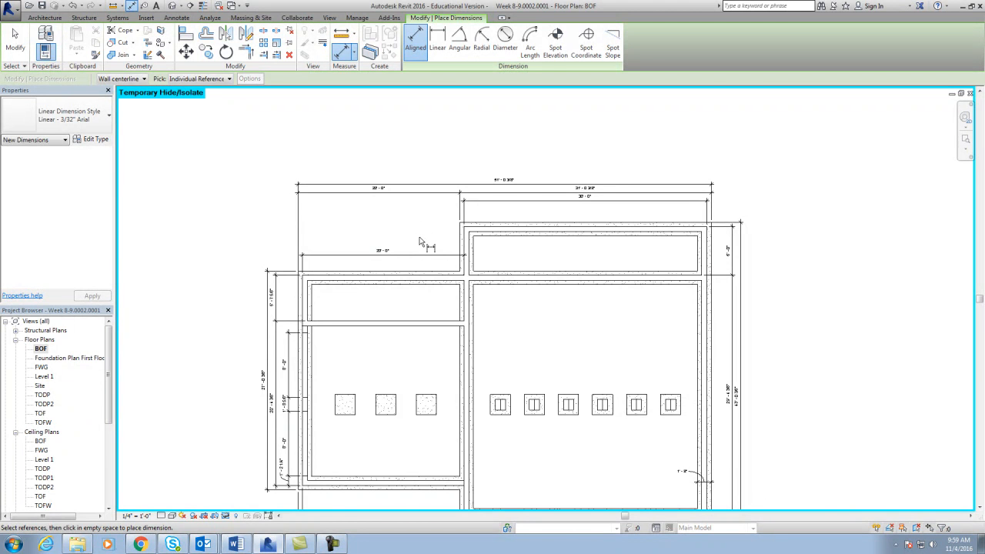
{"action": "scroll", "coordinate": [419, 242], "scroll_direction": "up", "scroll_amount": 1}
{"action": "scroll", "coordinate": [420, 242], "scroll_direction": "up", "scroll_amount": 1}
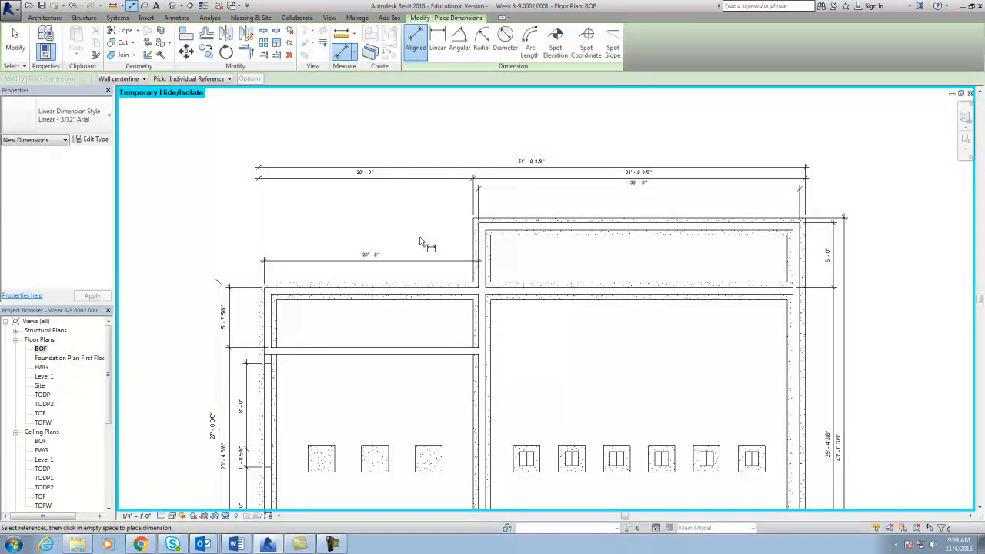
{"action": "key", "text": "Escape"}
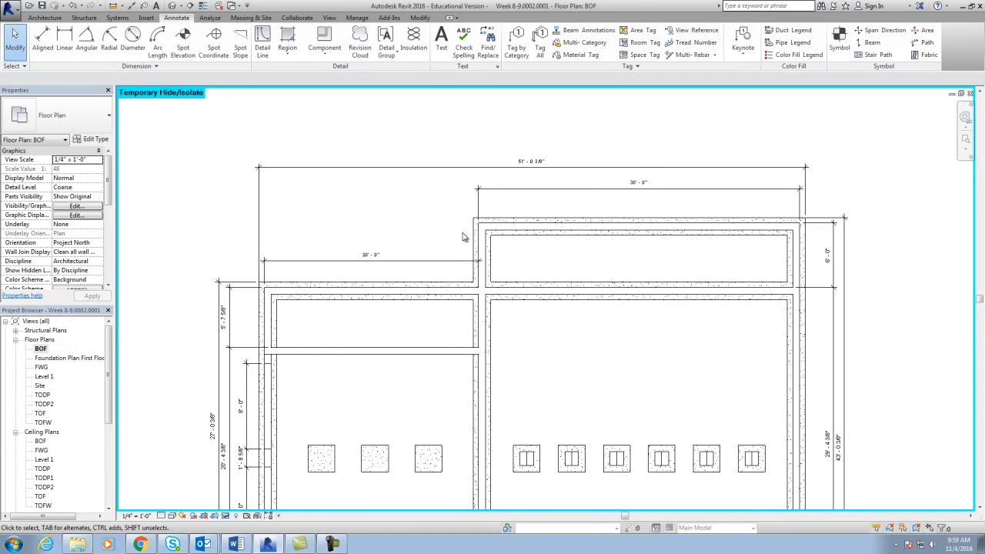
Align the garage's north 20'-0" dimension with the house's 30'-0" dimension and bring the overall dimension closer to them
{"action": "left_click_drag", "start_coordinate": [450, 259], "coordinate": [451, 190]}
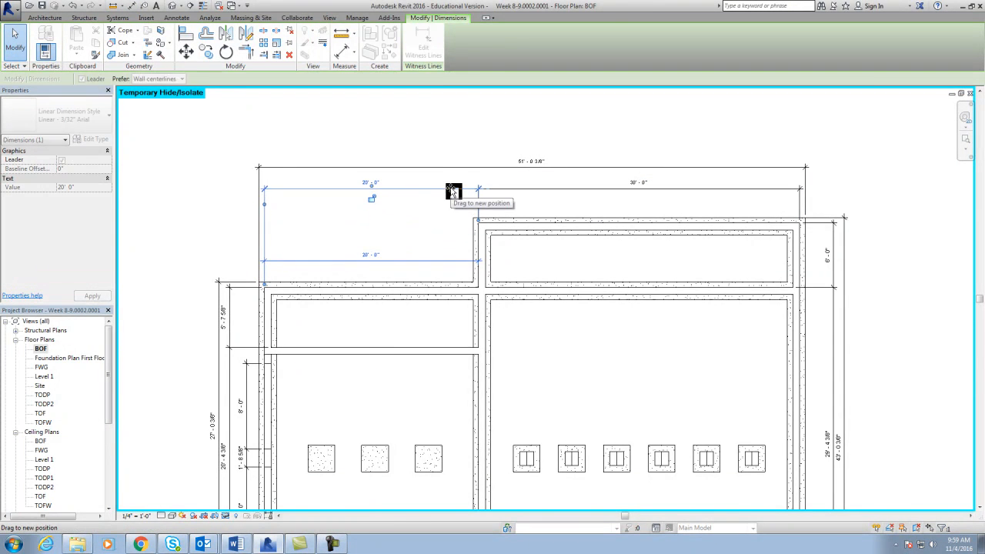
{"action": "left_click", "coordinate": [432, 224]}
{"action": "middle_click_drag", "start_coordinate": [432, 224], "coordinate": [424, 266]}
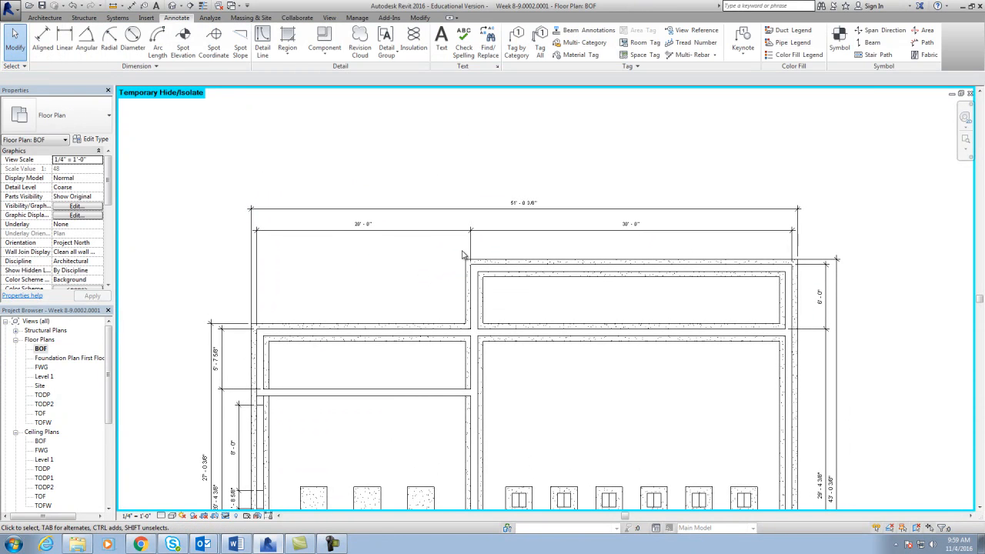
{"action": "left_click_drag", "start_coordinate": [479, 210], "coordinate": [480, 220]}
{"action": "left_click", "coordinate": [474, 169]}
Examine the dimension strings around the whole foundation plan for completeness
{"action": "scroll", "coordinate": [471, 281], "scroll_direction": "down", "scroll_amount": 1}
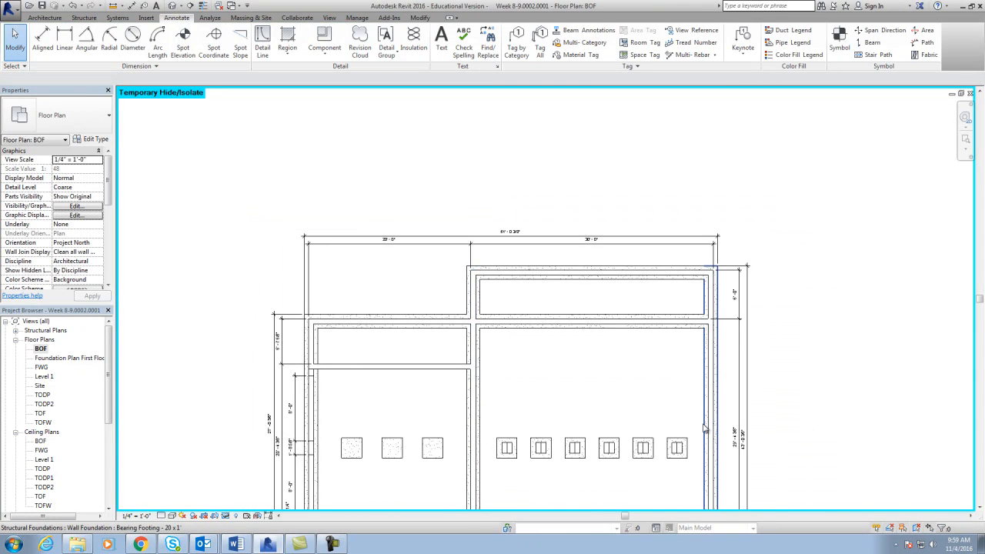
{"action": "scroll", "coordinate": [714, 425], "scroll_direction": "down", "scroll_amount": 2}
{"action": "middle_click_drag", "start_coordinate": [714, 425], "coordinate": [699, 347]}
{"action": "scroll", "coordinate": [651, 412], "scroll_direction": "up", "scroll_amount": 1}
{"action": "middle_click_drag", "start_coordinate": [648, 411], "coordinate": [563, 378]}
{"action": "scroll", "coordinate": [507, 376], "scroll_direction": "up", "scroll_amount": 1}
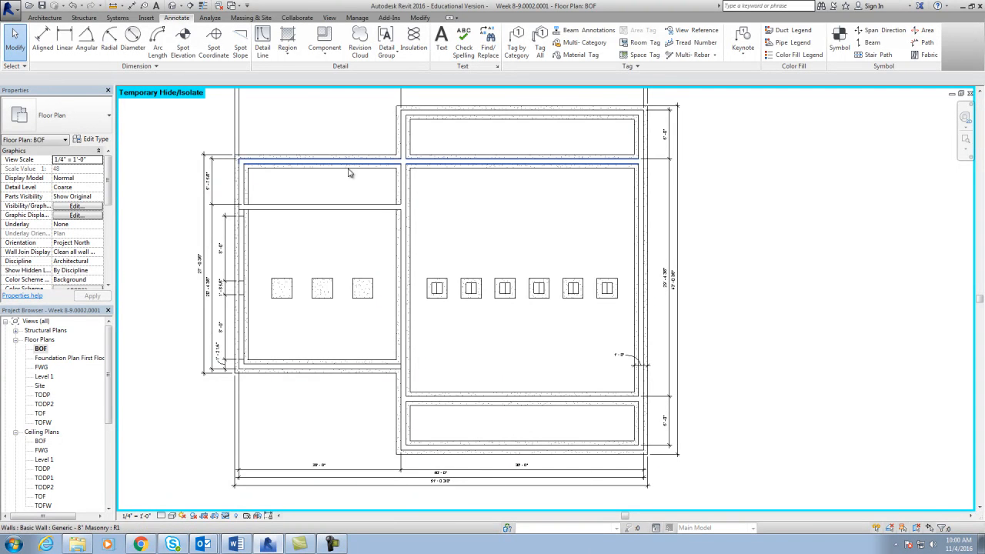
{"action": "scroll", "coordinate": [350, 173], "scroll_direction": "down", "scroll_amount": 1}
{"action": "scroll", "coordinate": [318, 229], "scroll_direction": "up", "scroll_amount": 1}
{"action": "middle_click_drag", "start_coordinate": [318, 229], "coordinate": [322, 243]}
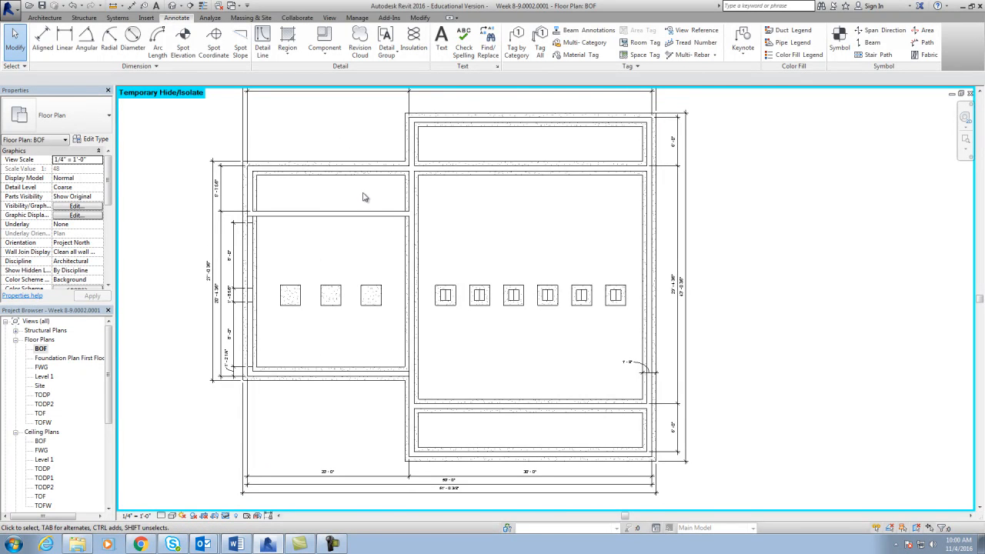
{"action": "middle_click_drag", "start_coordinate": [508, 334], "coordinate": [511, 324]}
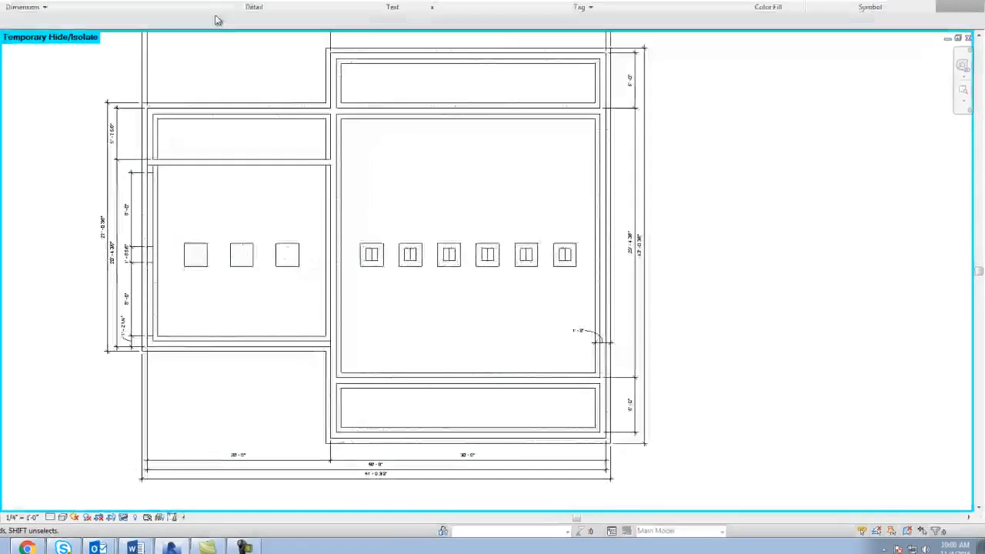
Place a FILL DIRT text note in the narrow strip at the south end of the house and center it there
{"action": "left_click", "coordinate": [441, 40]}
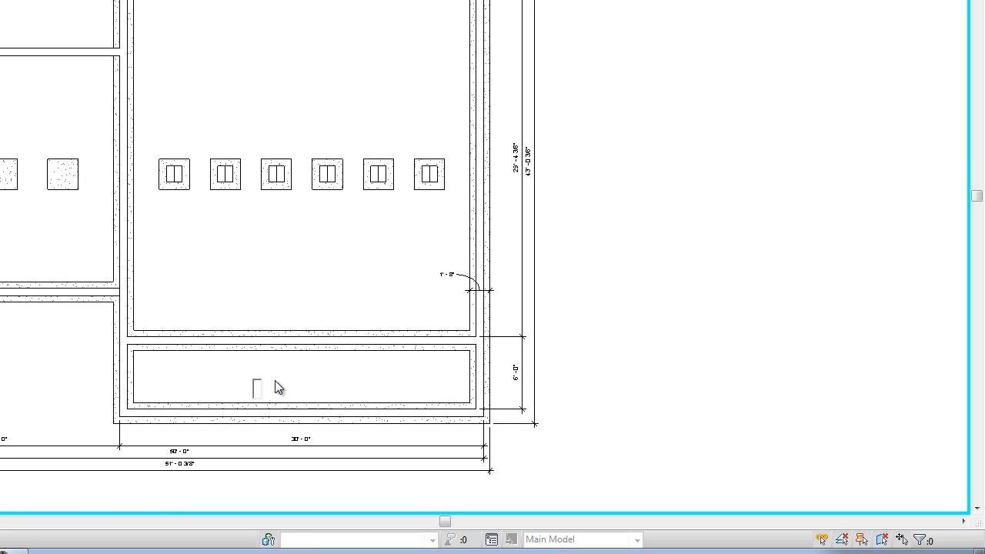
{"action": "type", "text": "ILL DIRT"}
{"action": "left_click", "coordinate": [362, 399]}
{"action": "left_click_drag", "start_coordinate": [253, 375], "coordinate": [259, 369]}
{"action": "middle_click_drag", "start_coordinate": [307, 254], "coordinate": [315, 286]}
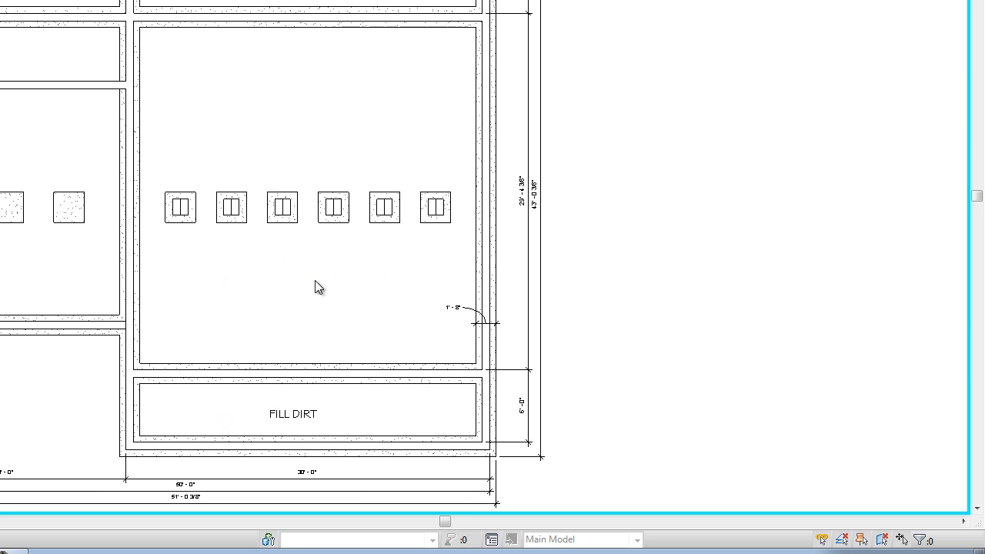
Copy the FILL DIRT note into the narrow strip at the north end of the house
{"action": "left_click", "coordinate": [292, 416]}
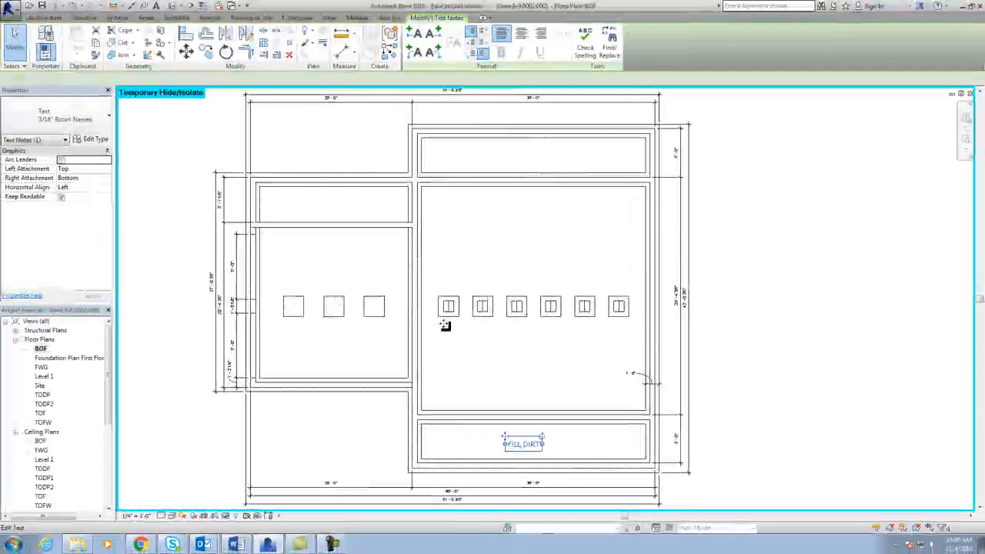
{"action": "left_click", "coordinate": [206, 52]}
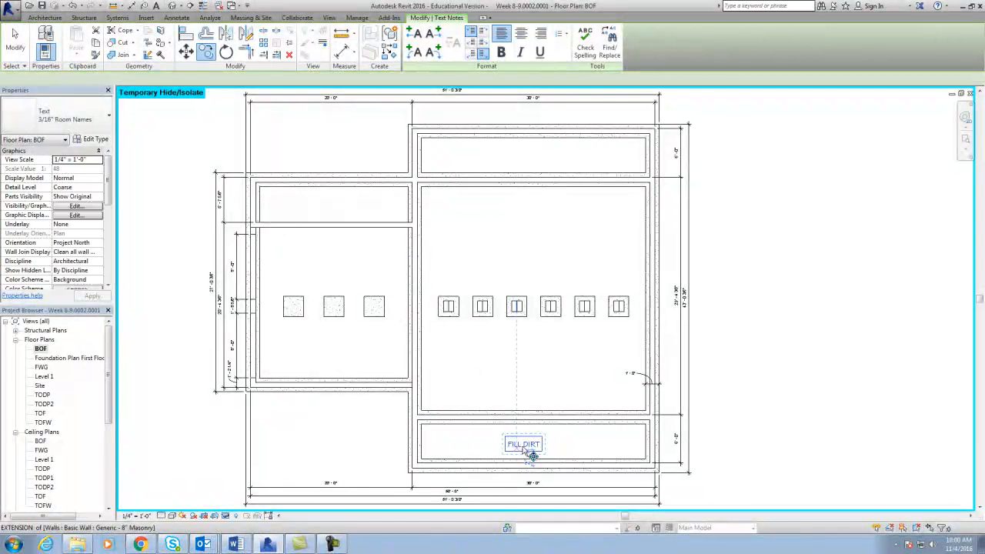
{"action": "left_click", "coordinate": [523, 445]}
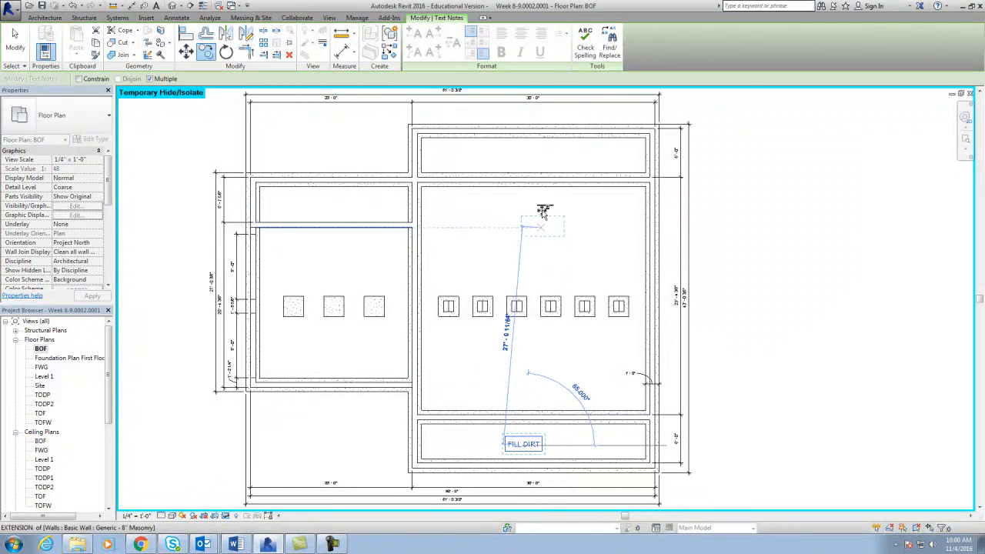
{"action": "left_click", "coordinate": [524, 156]}
{"action": "key", "text": "Escape"}
{"action": "key", "text": "Escape"}
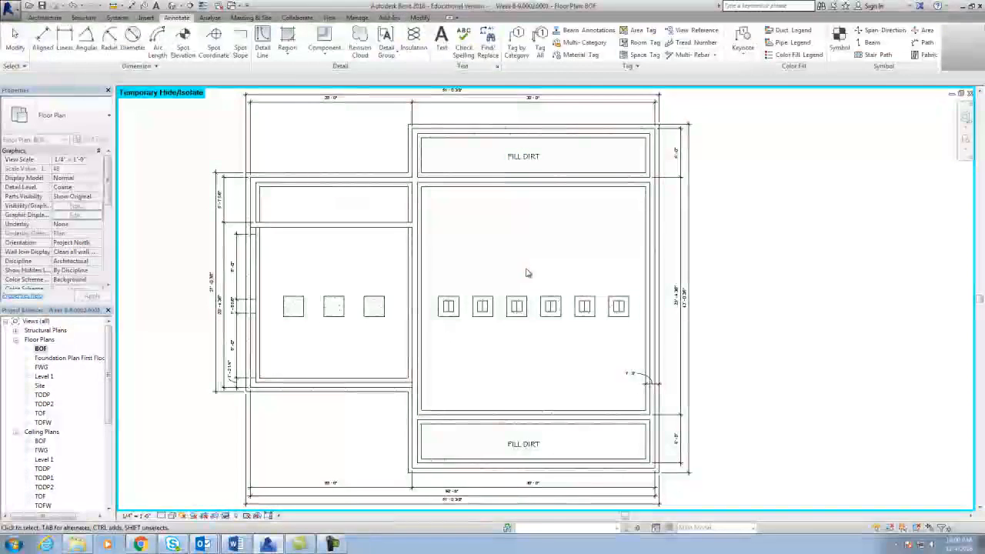
Place an aligned dimension string south of the six house pier footings, from the east wall through each footing's center to the west wall
{"action": "middle_click_drag", "start_coordinate": [527, 250], "coordinate": [561, 243]}
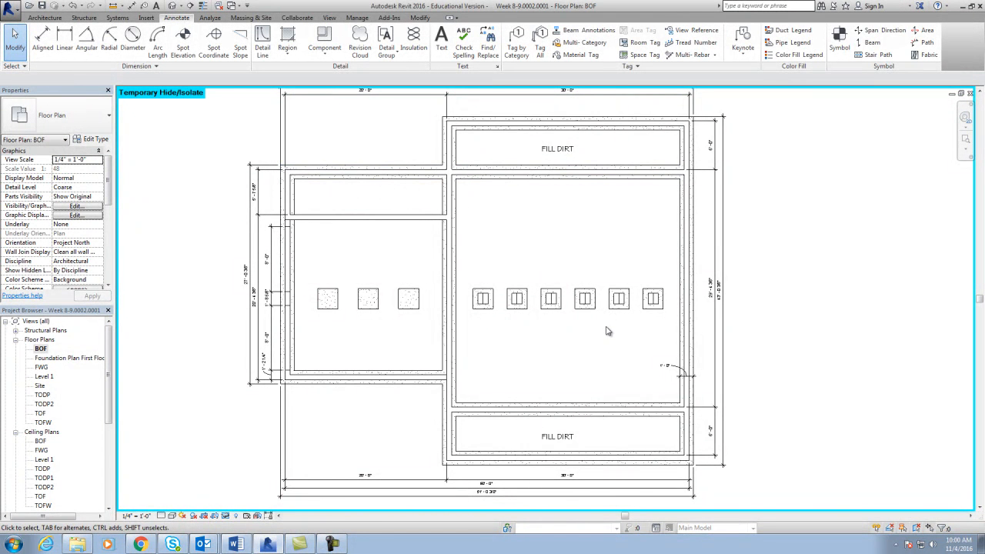
{"action": "middle_click_drag", "start_coordinate": [612, 336], "coordinate": [605, 328]}
{"action": "scroll", "coordinate": [547, 222], "scroll_direction": "down", "scroll_amount": 1}
{"action": "middle_click_drag", "start_coordinate": [556, 234], "coordinate": [549, 258]}
{"action": "scroll", "coordinate": [511, 342], "scroll_direction": "up", "scroll_amount": 1}
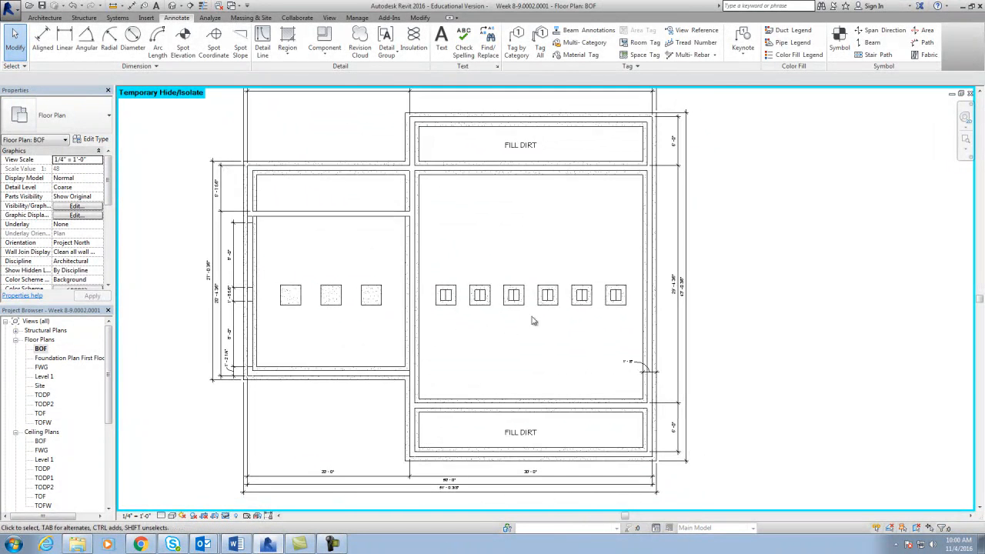
{"action": "left_click", "coordinate": [42, 40]}
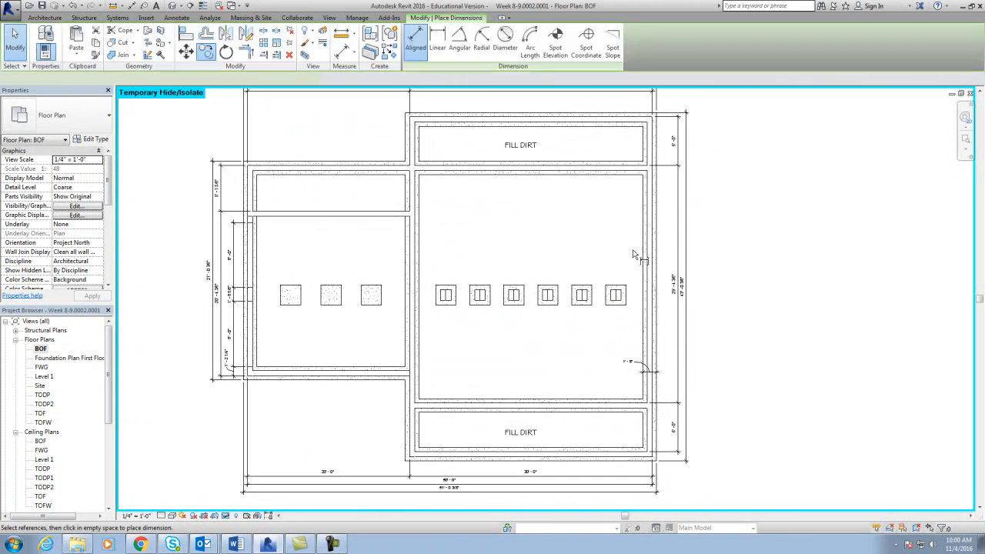
{"action": "scroll", "coordinate": [650, 308], "scroll_direction": "up", "scroll_amount": 3}
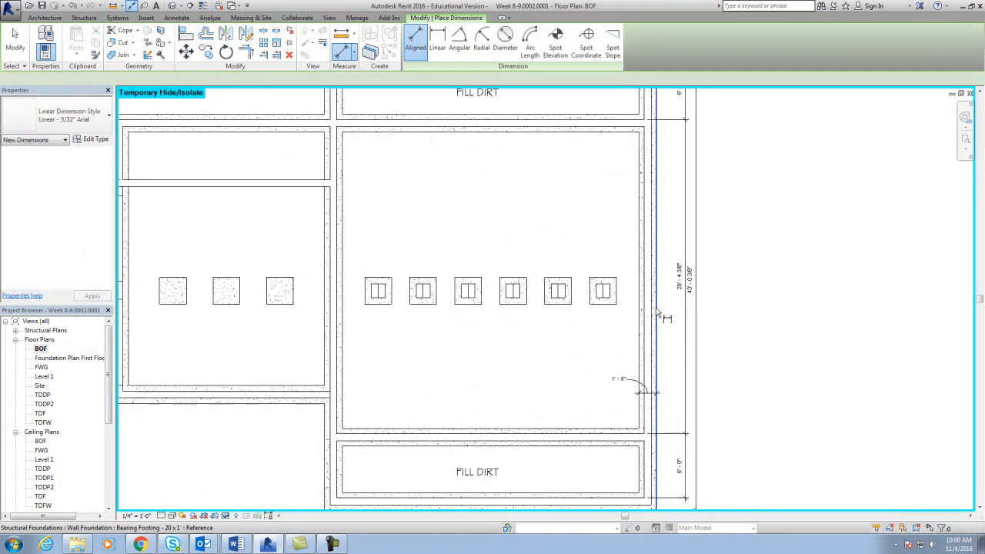
{"action": "left_click", "coordinate": [595, 300]}
{"action": "left_click", "coordinate": [544, 302]}
{"action": "left_click", "coordinate": [491, 306]}
{"action": "left_click", "coordinate": [441, 305]}
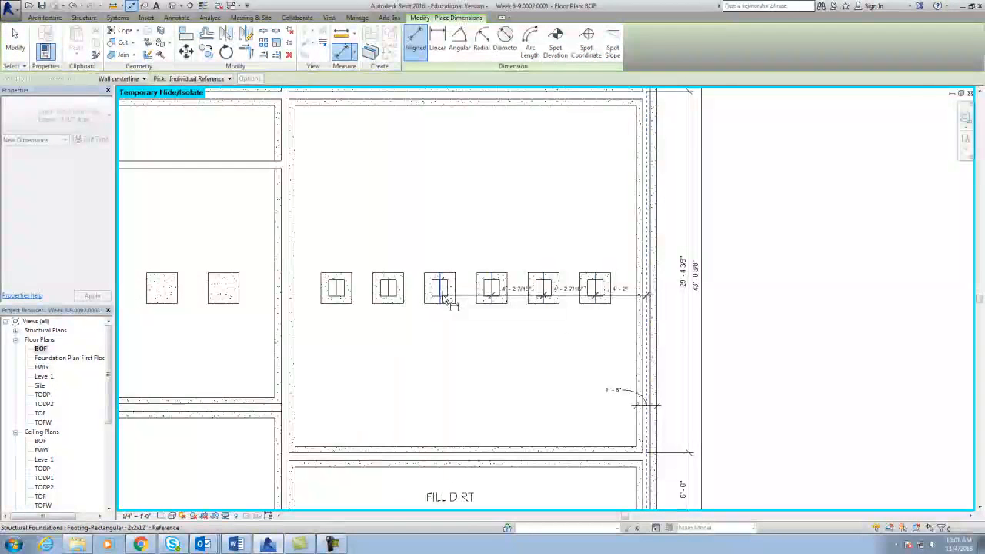
{"action": "left_click", "coordinate": [392, 300]}
{"action": "left_click", "coordinate": [336, 300]}
{"action": "left_click", "coordinate": [284, 301]}
{"action": "left_click", "coordinate": [367, 332]}
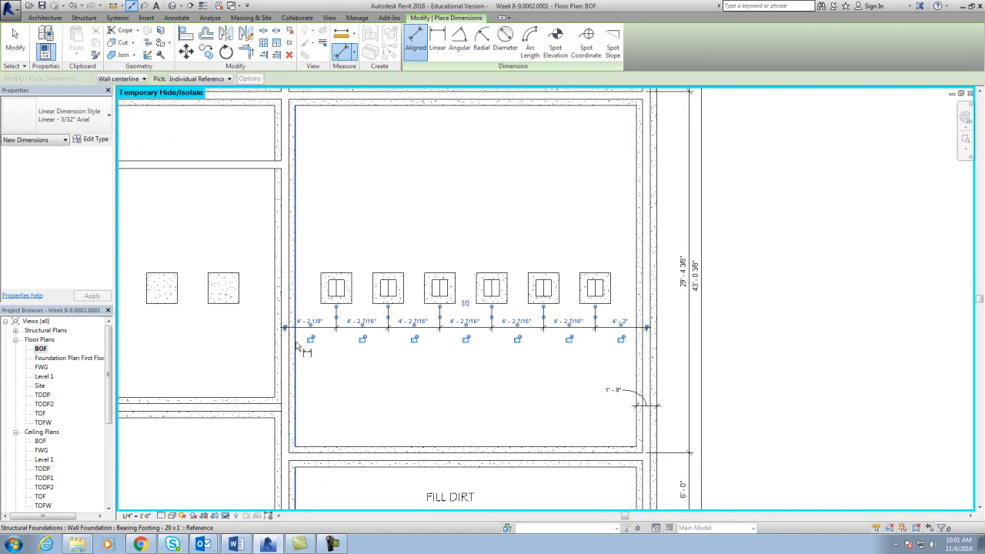
{"action": "left_click", "coordinate": [432, 385]}
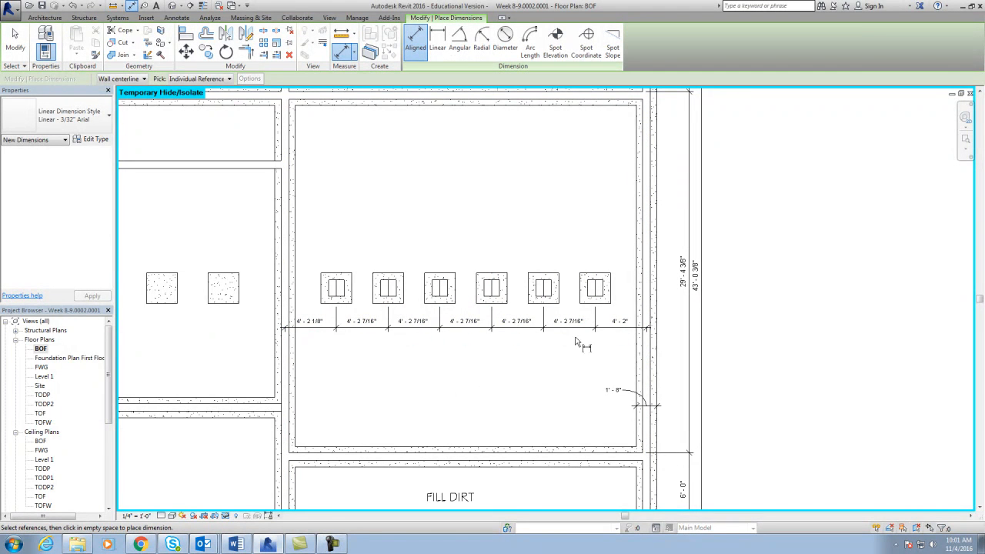
Apply the equality constraint to the dimension string of the six house pier footings to space them evenly between the walls
{"action": "scroll", "coordinate": [296, 343], "scroll_direction": "up", "scroll_amount": 2}
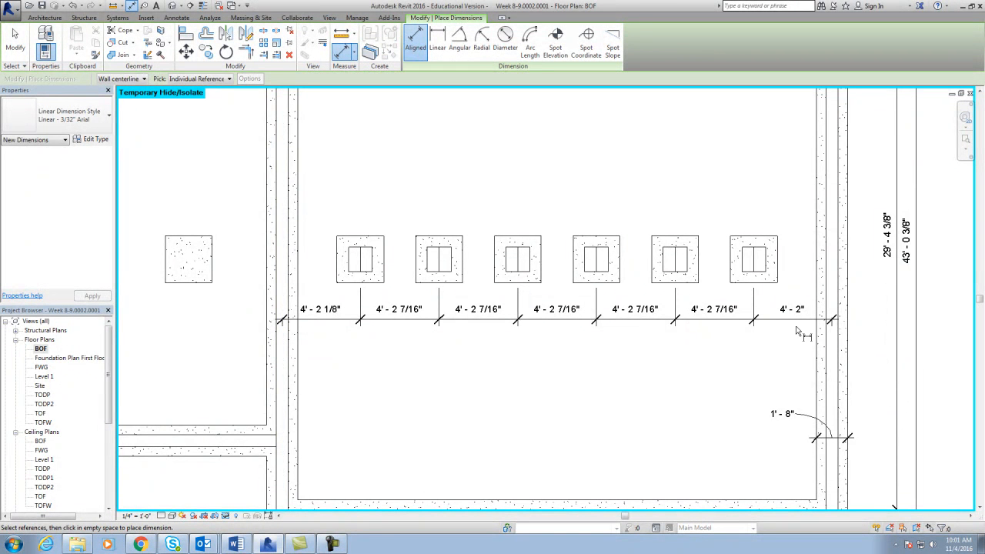
{"action": "key", "text": "Escape"}
{"action": "key", "text": "Escape"}
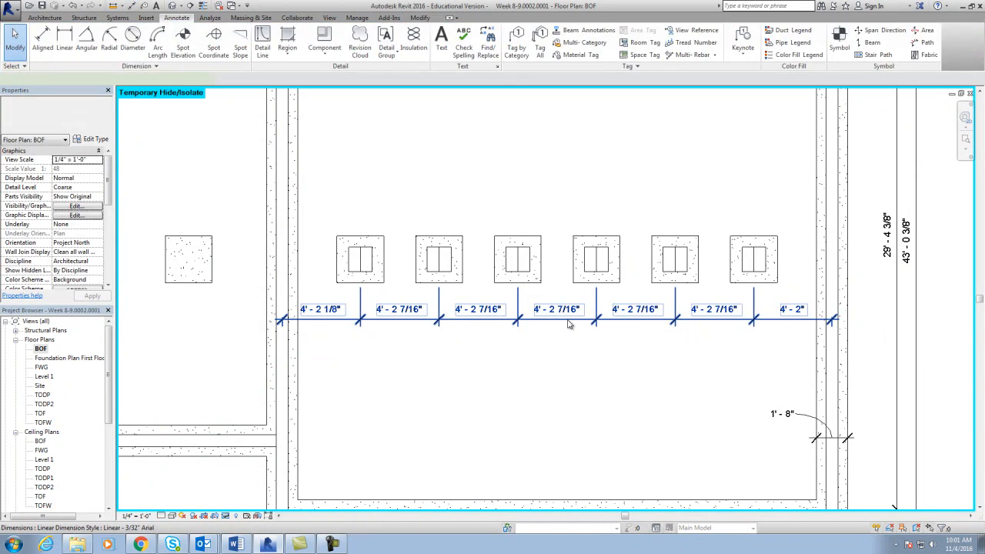
{"action": "left_click", "coordinate": [571, 320]}
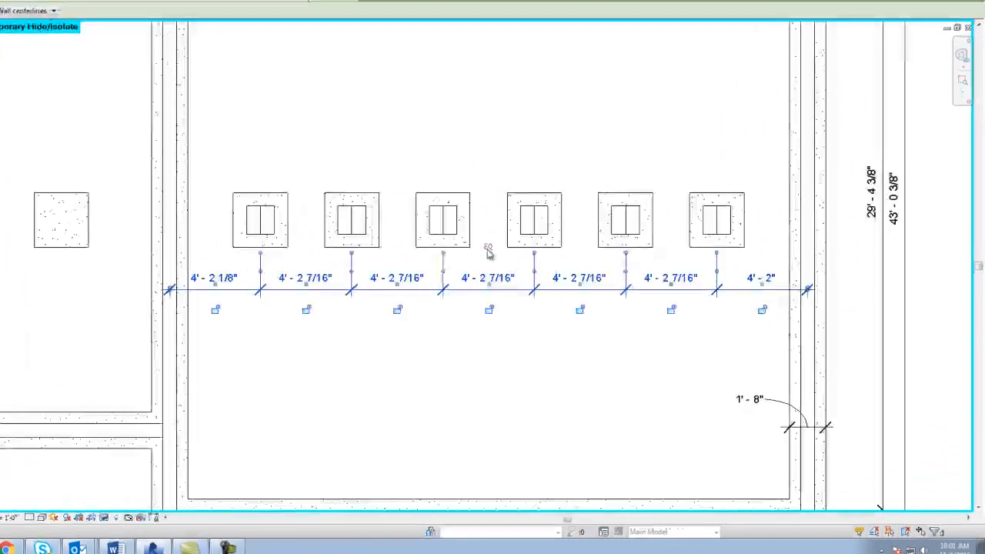
{"action": "left_click", "coordinate": [488, 249]}
{"action": "left_click", "coordinate": [507, 337]}
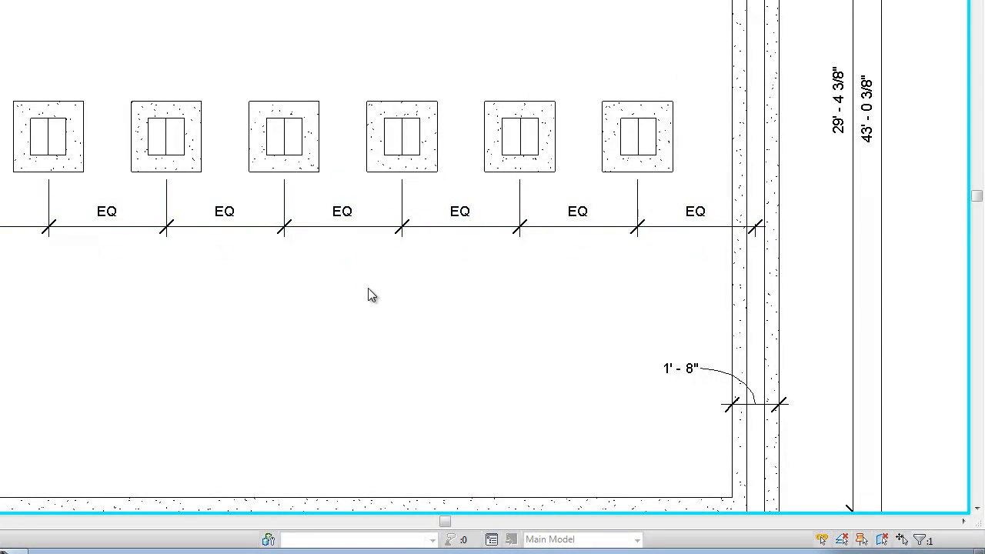
Turn off the equality constraint on the house pier dimension string so it shows numeric spacing values
{"action": "left_click", "coordinate": [347, 228]}
{"action": "left_click", "coordinate": [343, 172]}
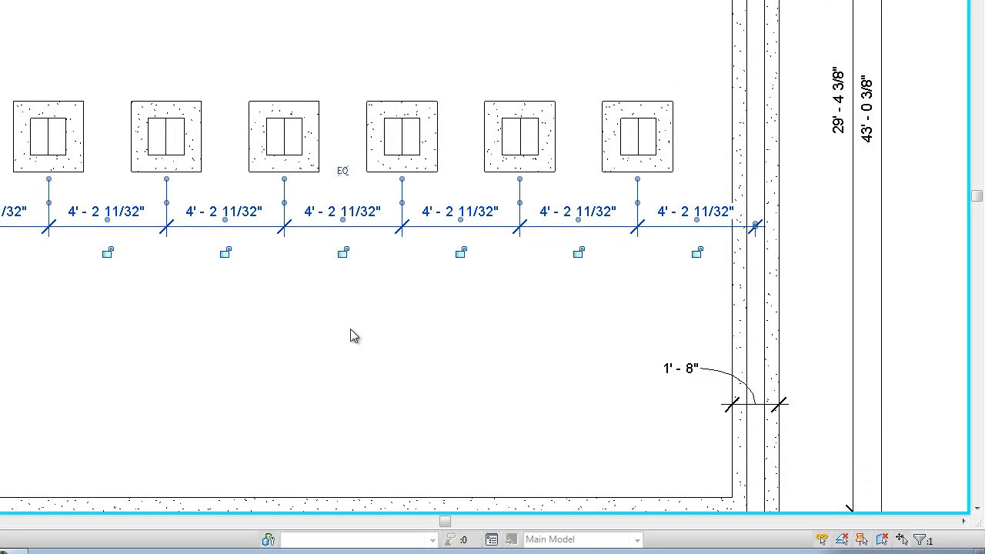
{"action": "left_click", "coordinate": [358, 362]}
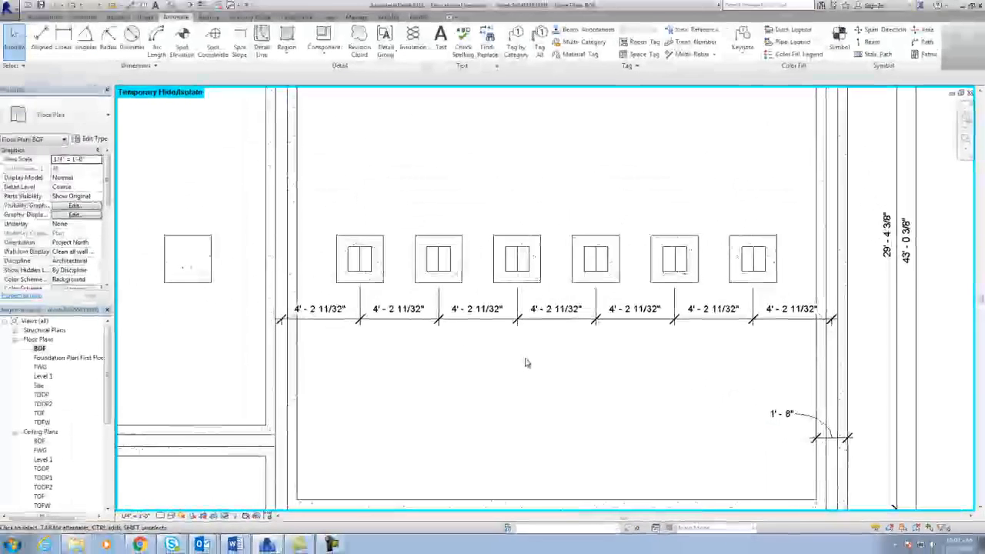
Examine the house pier dimension string for equal spacing and its end references at the east and west walls
{"action": "scroll", "coordinate": [526, 363], "scroll_direction": "down", "scroll_amount": 1}
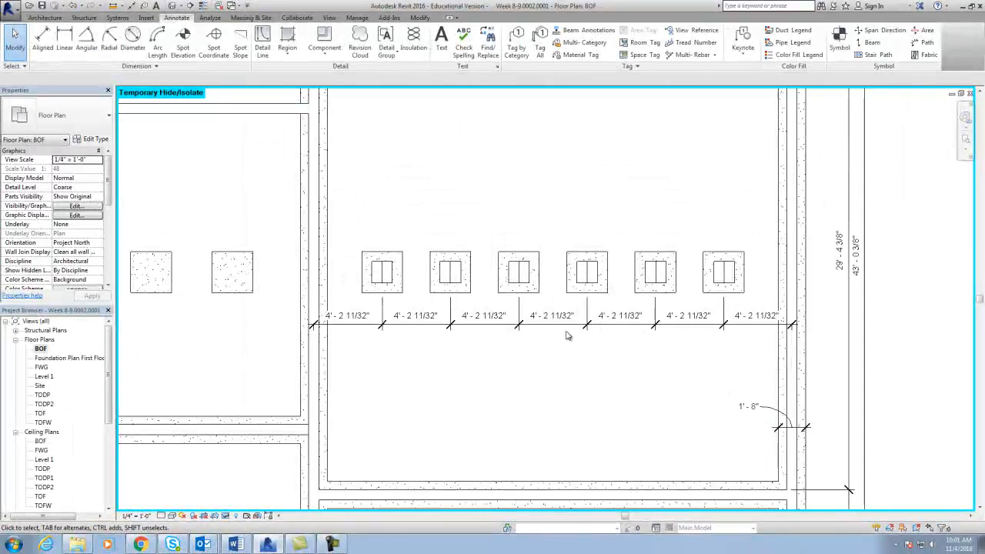
{"action": "scroll", "coordinate": [566, 334], "scroll_direction": "up", "scroll_amount": 1}
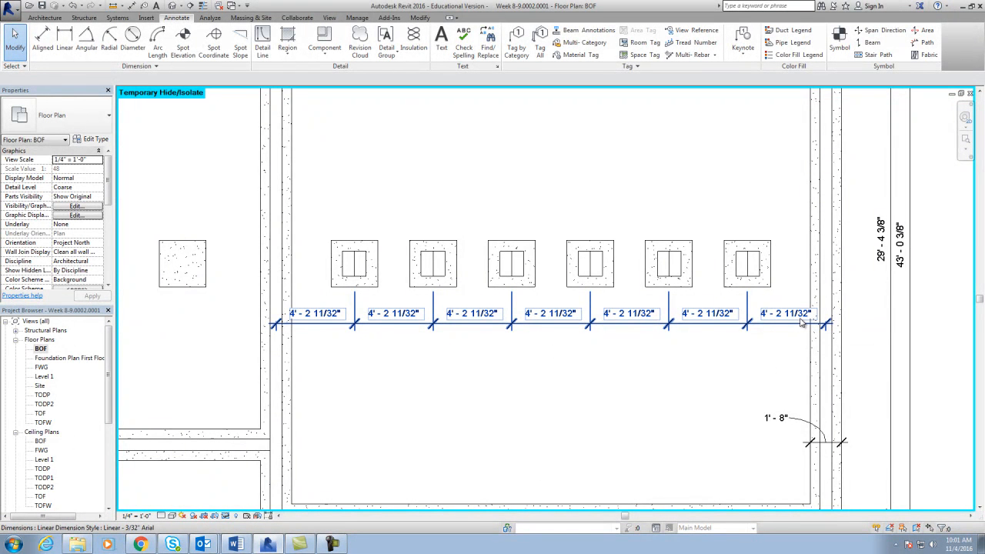
{"action": "scroll", "coordinate": [776, 364], "scroll_direction": "down", "scroll_amount": 3}
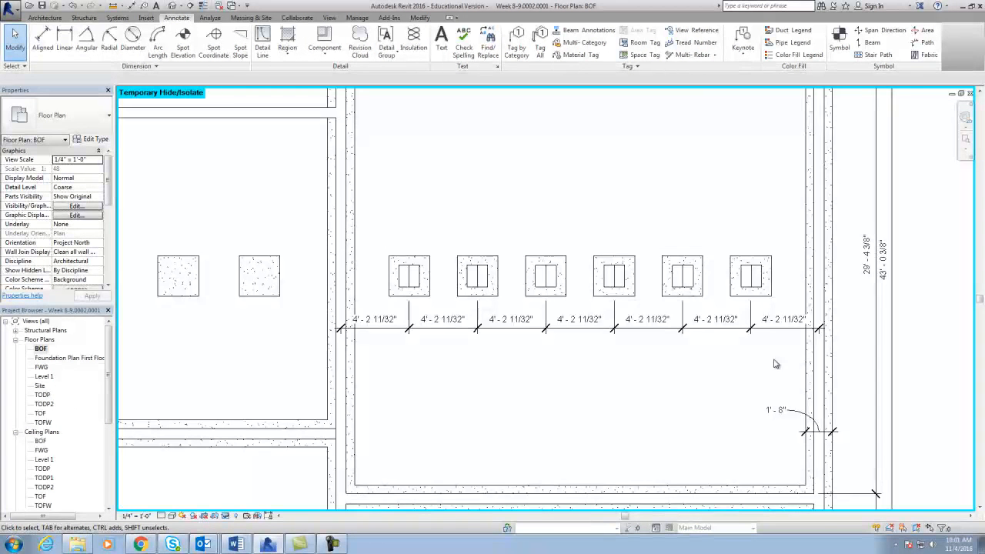
{"action": "left_click", "coordinate": [790, 327]}
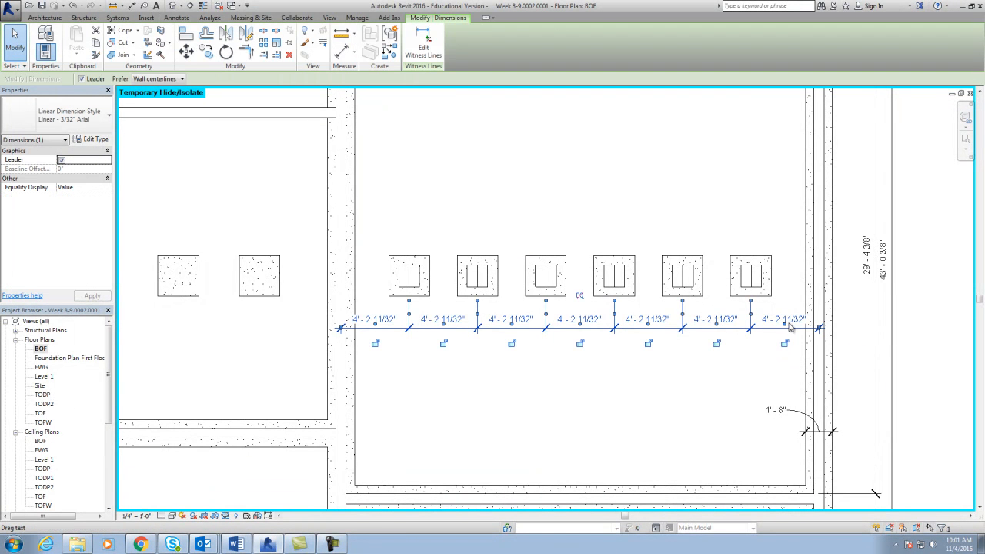
{"action": "left_click", "coordinate": [728, 384]}
{"action": "scroll", "coordinate": [555, 421], "scroll_direction": "down", "scroll_amount": 2}
{"action": "middle_click_drag", "start_coordinate": [564, 425], "coordinate": [579, 431]}
{"action": "scroll", "coordinate": [579, 428], "scroll_direction": "down", "scroll_amount": 1}
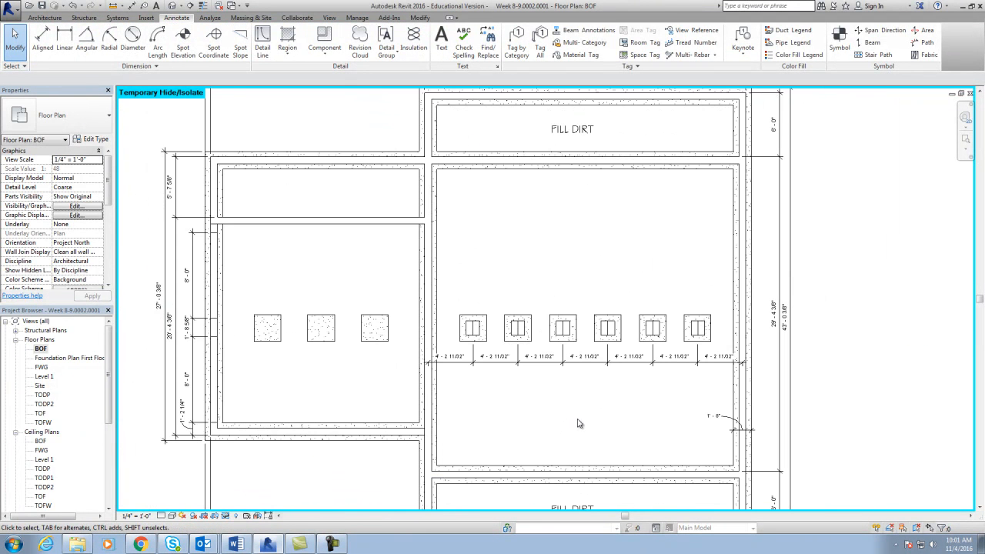
Place an aligned vertical dimension from the centerline of the wall south of the north fill dirt strip to the westernmost pier's center
{"action": "left_click", "coordinate": [63, 42]}
{"action": "key", "text": "Escape"}
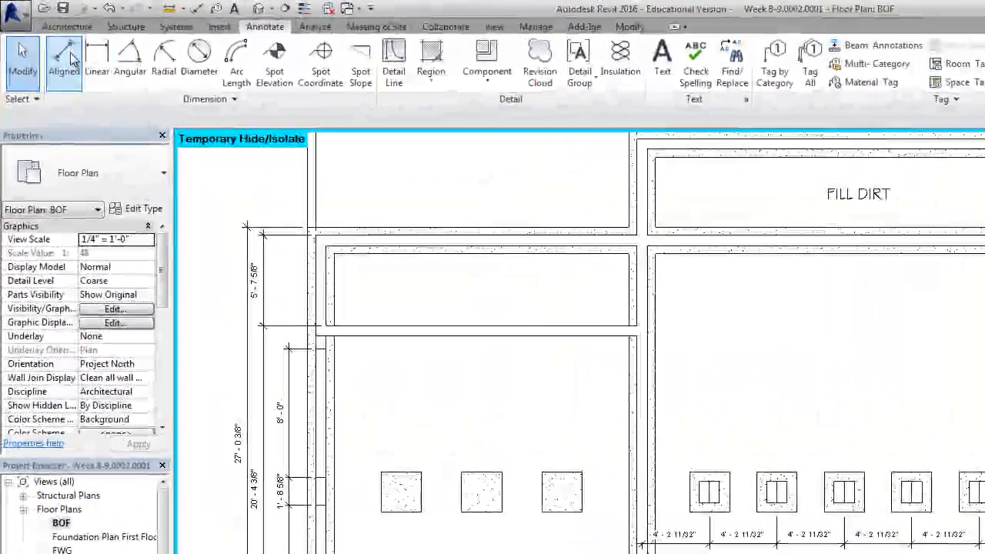
{"action": "key", "text": "d"}
{"action": "key", "text": "i"}
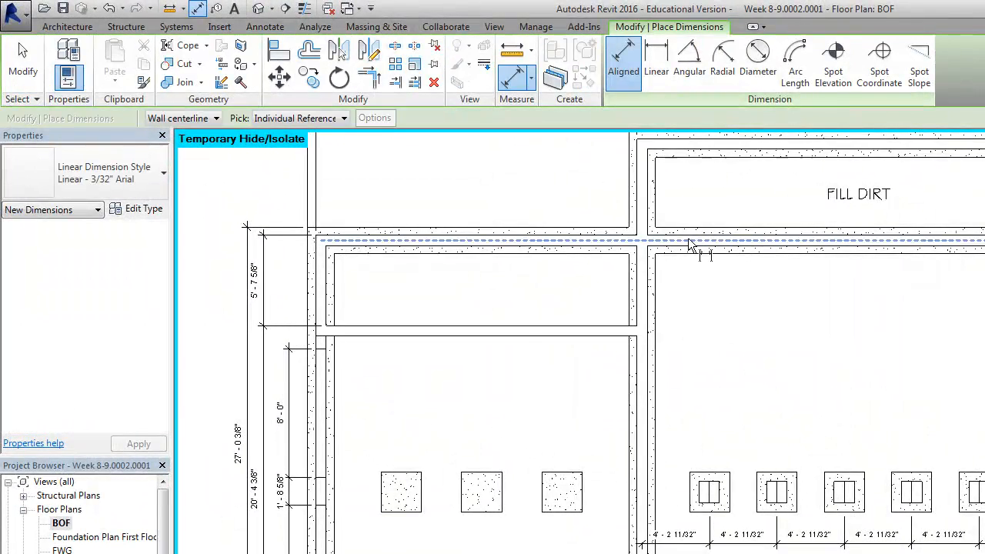
{"action": "left_click", "coordinate": [701, 241]}
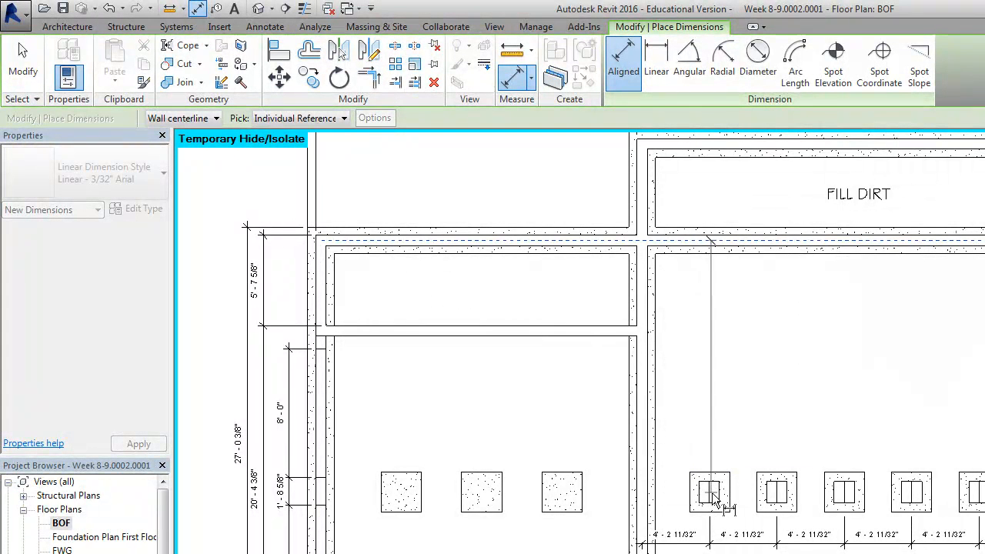
{"action": "left_click", "coordinate": [723, 499]}
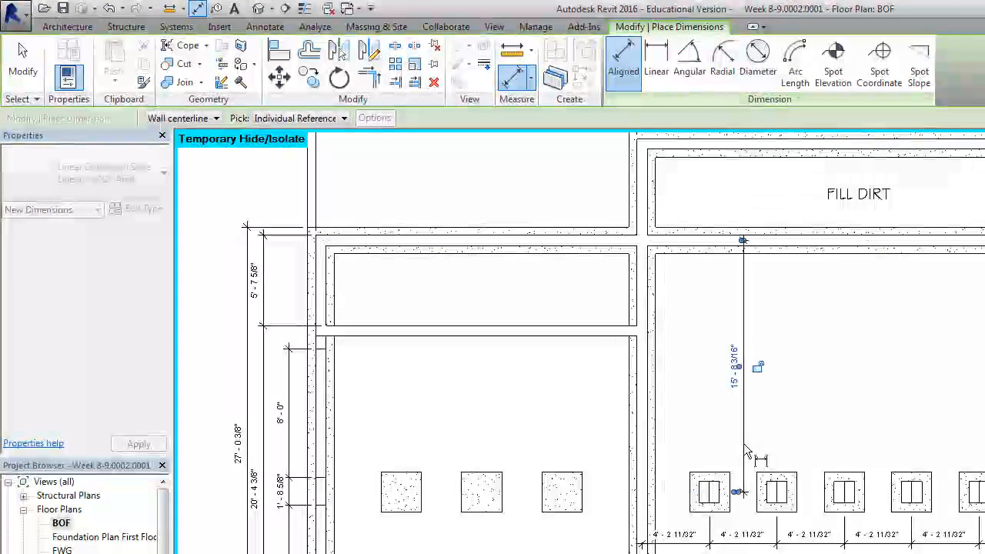
{"action": "left_click", "coordinate": [745, 450]}
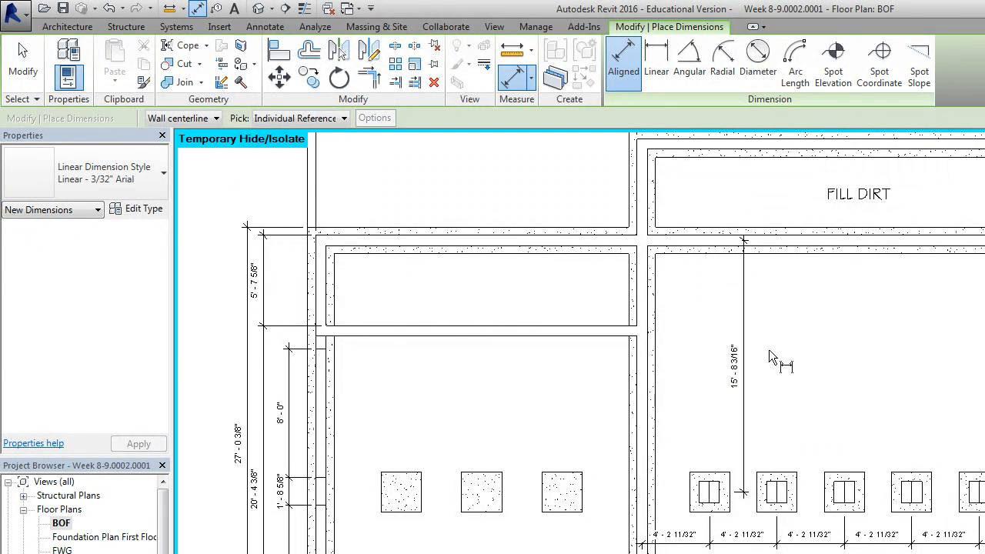
{"action": "key", "text": "Escape"}
{"action": "key", "text": "Escape"}
Move the vertical pier dimension's upper witness line from the wall centerline to the wall's north face
{"action": "scroll", "coordinate": [750, 396], "scroll_direction": "up", "scroll_amount": 1}
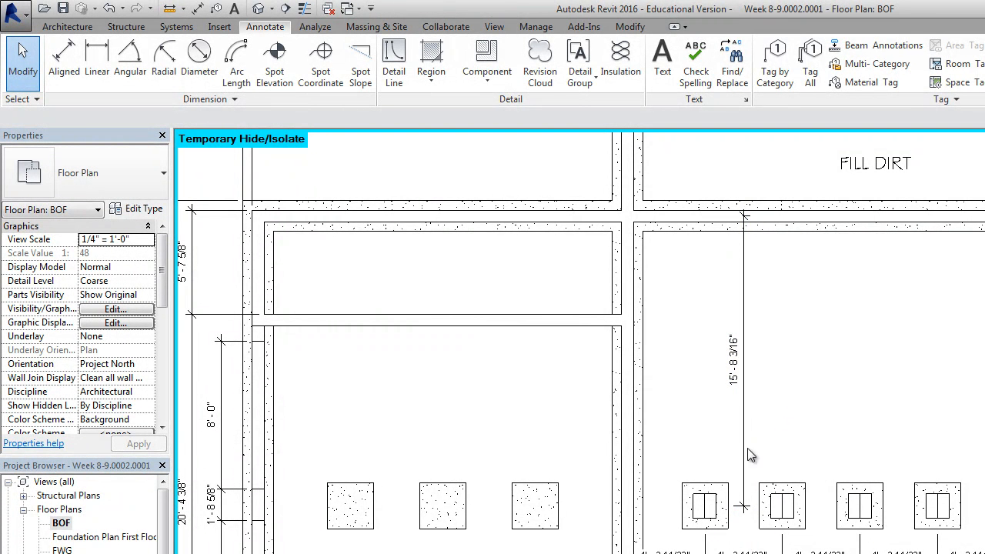
{"action": "left_click", "coordinate": [745, 288]}
{"action": "left_click_drag", "start_coordinate": [743, 215], "coordinate": [745, 224]}
{"action": "left_click", "coordinate": [744, 221]}
{"action": "left_click", "coordinate": [827, 340]}
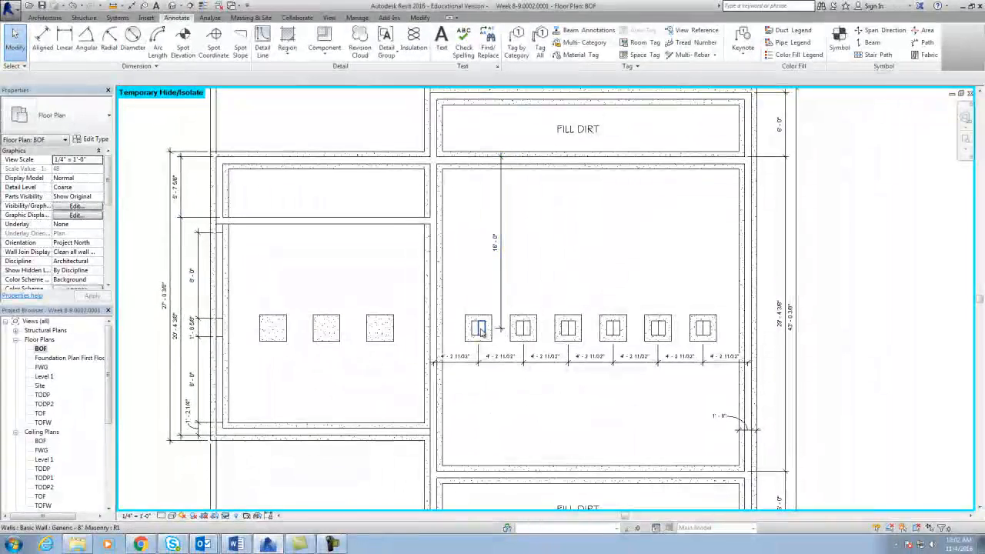
Draw a horizontal detail line in the <Centerline> style from the easternmost house pier to the east wall
{"action": "middle_click_drag", "start_coordinate": [659, 328], "coordinate": [594, 280]}
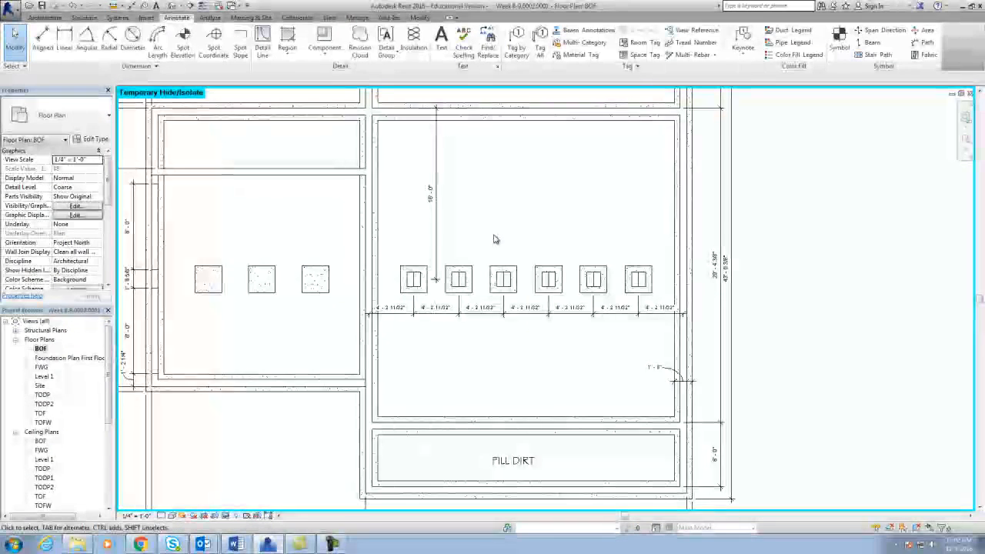
{"action": "scroll", "coordinate": [494, 239], "scroll_direction": "down", "scroll_amount": 2}
{"action": "middle_click_drag", "start_coordinate": [501, 241], "coordinate": [501, 249]}
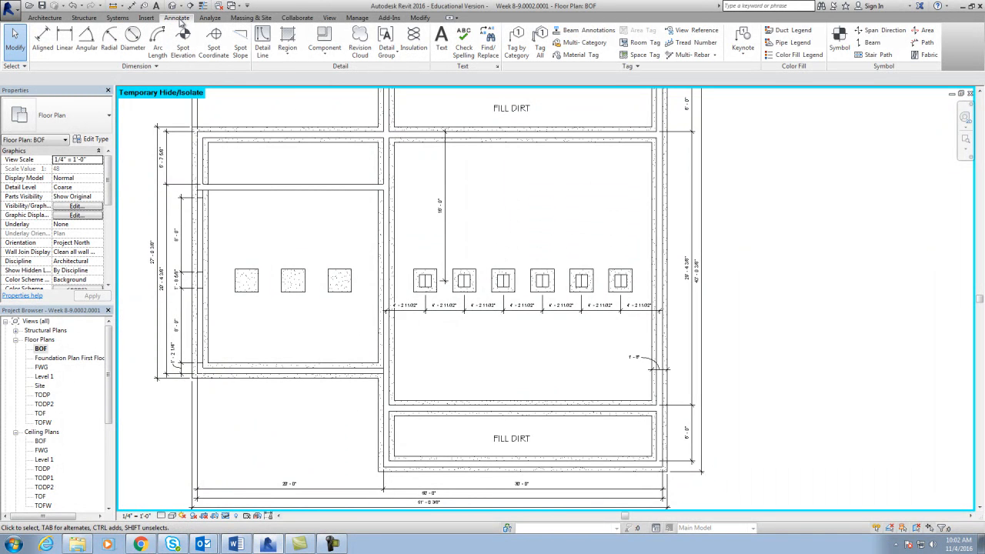
{"action": "left_click", "coordinate": [263, 40]}
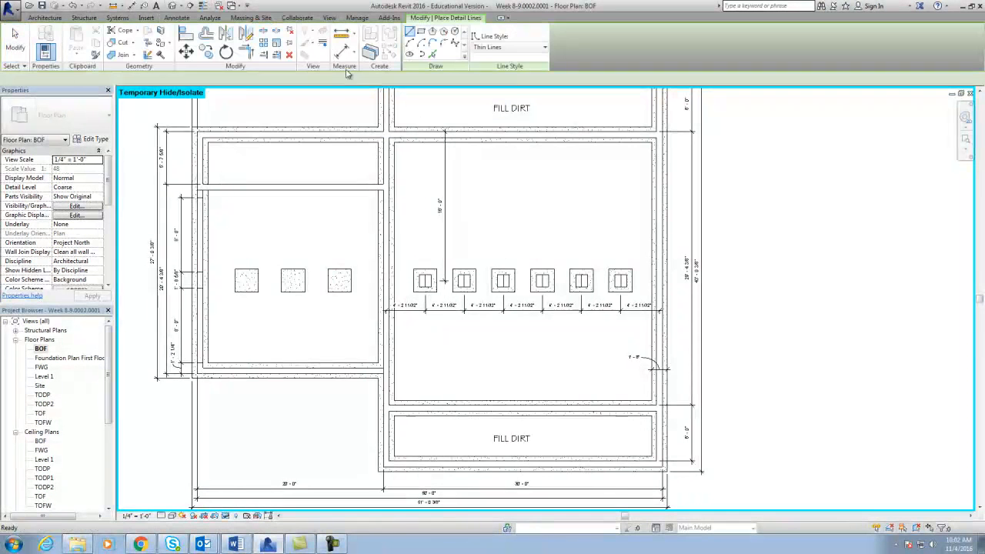
{"action": "left_click", "coordinate": [513, 49]}
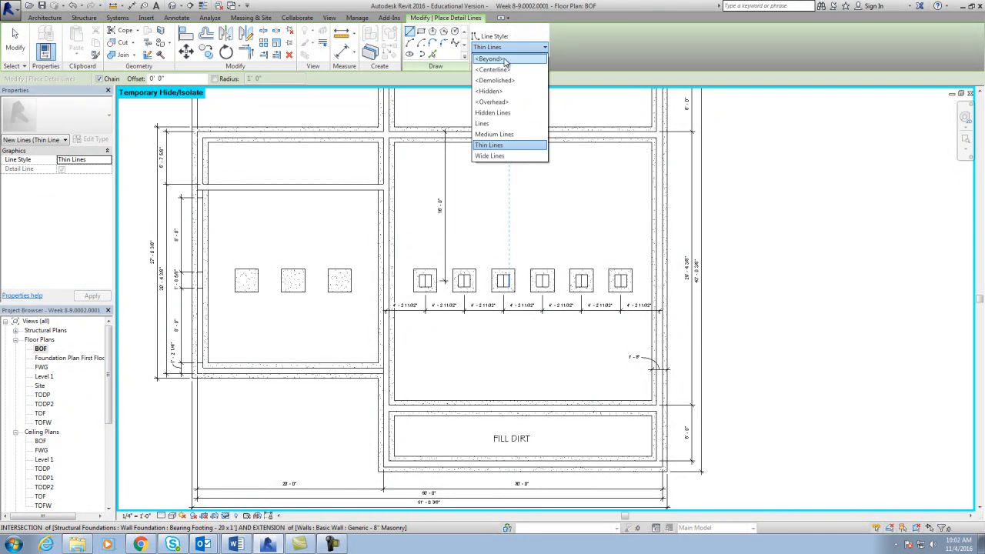
{"action": "left_click", "coordinate": [492, 69]}
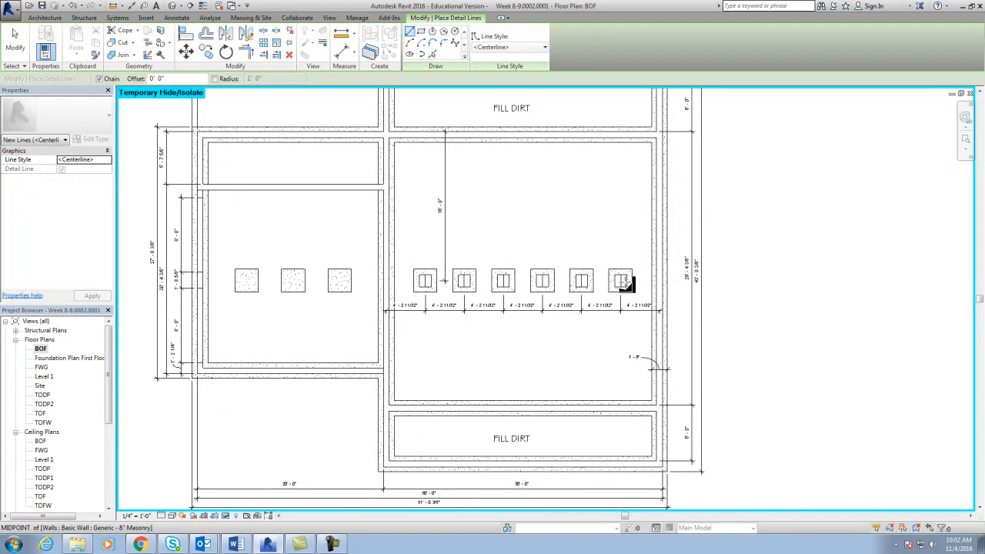
{"action": "left_click", "coordinate": [653, 280]}
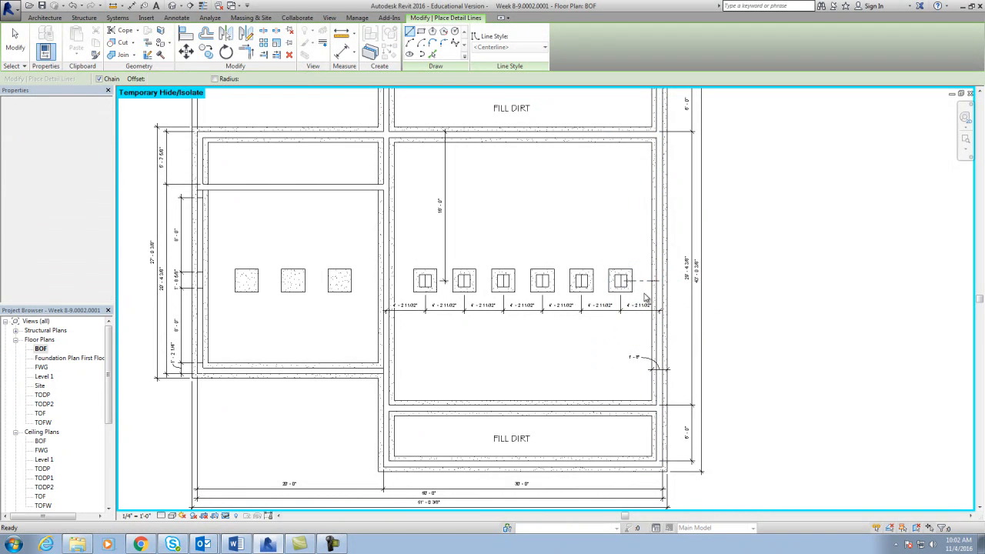
{"action": "key", "text": "Escape"}
Stretch the west end of the centerline detail line through all six house piers to the west wall
{"action": "scroll", "coordinate": [645, 293], "scroll_direction": "up", "scroll_amount": 2}
{"action": "key", "text": "Escape"}
{"action": "left_click", "coordinate": [635, 276]}
{"action": "left_click_drag", "start_coordinate": [616, 279], "coordinate": [254, 275]}
{"action": "left_click", "coordinate": [444, 178]}
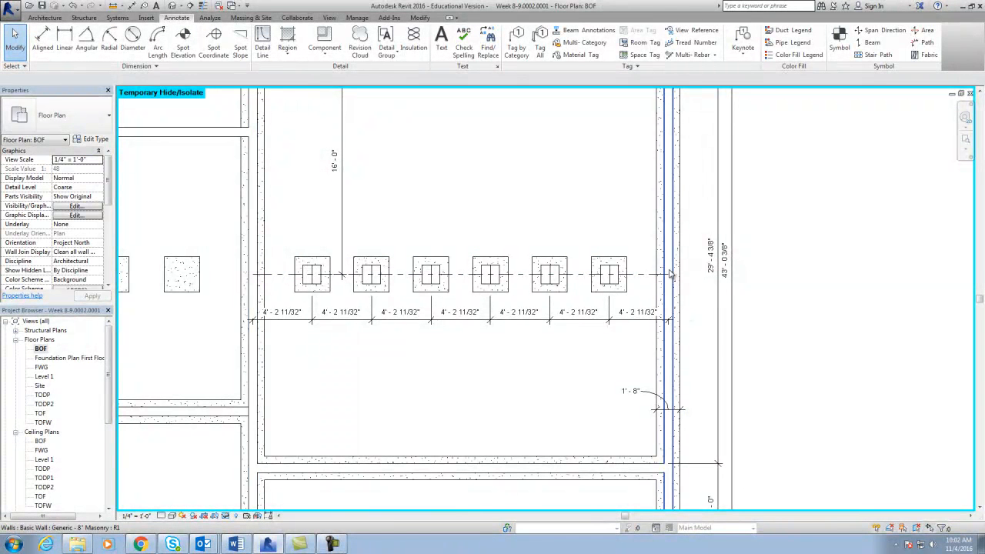
Start a text note with a two-segment leader pointing at the centerline between the third and fourth house piers from the west
{"action": "scroll", "coordinate": [677, 285], "scroll_direction": "down", "scroll_amount": 4}
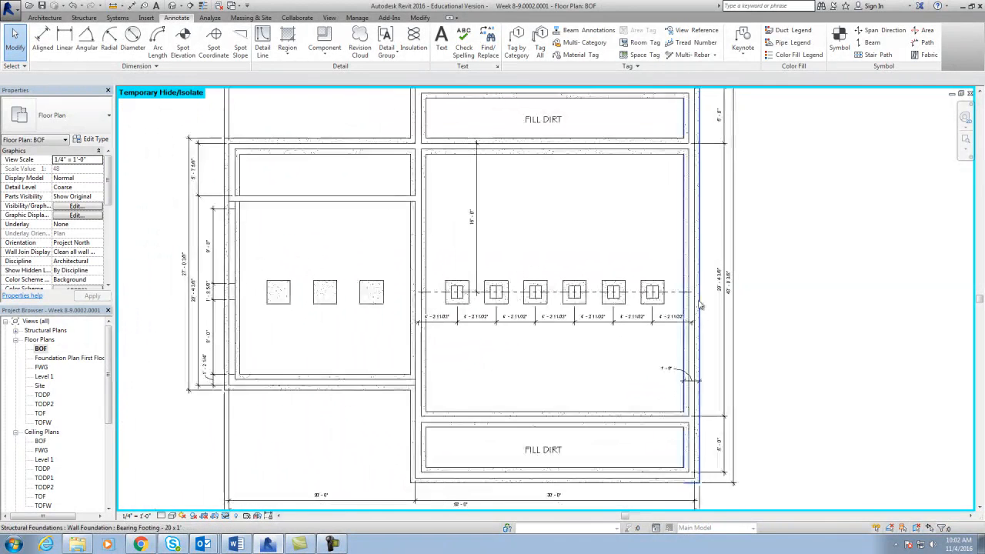
{"action": "scroll", "coordinate": [656, 292], "scroll_direction": "up", "scroll_amount": 3}
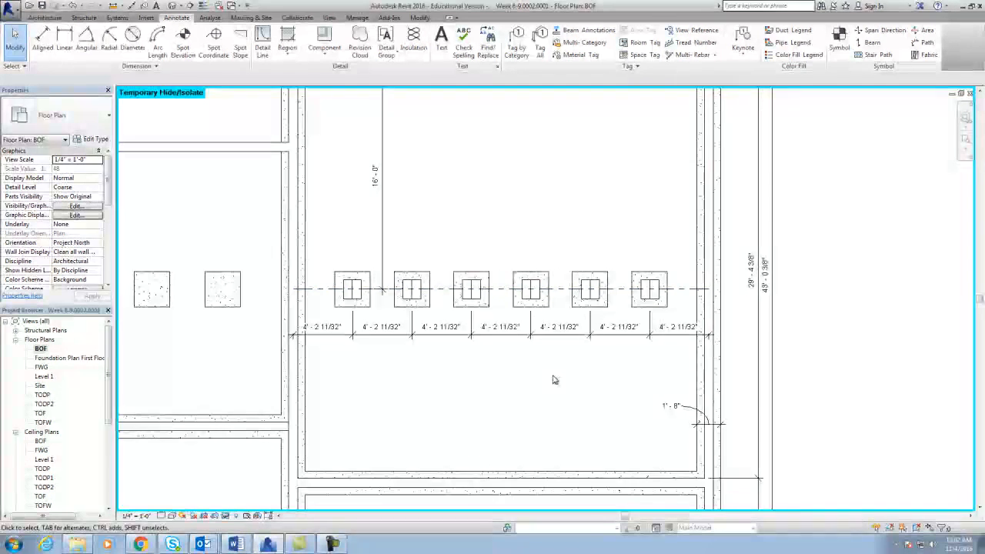
{"action": "middle_click_drag", "start_coordinate": [455, 462], "coordinate": [455, 509]}
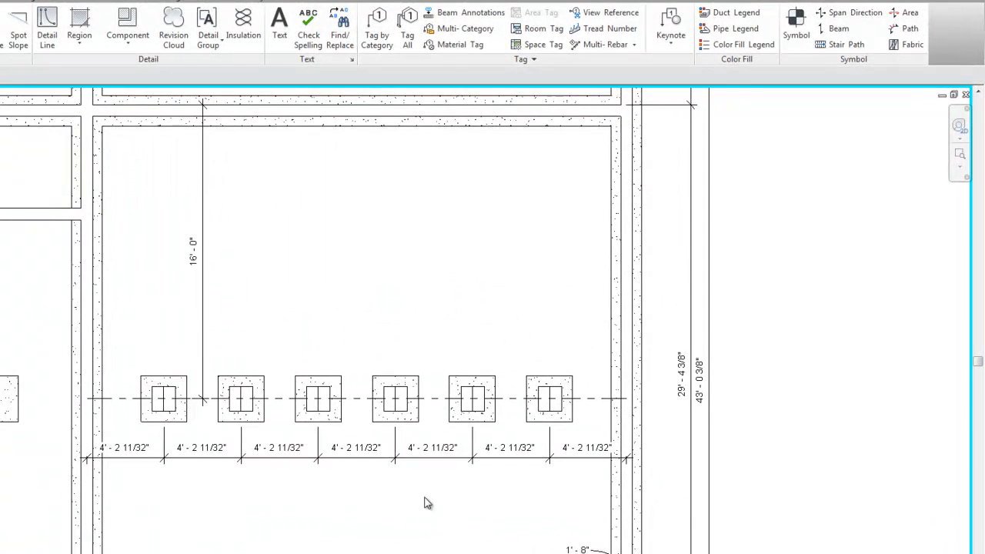
{"action": "left_click", "coordinate": [280, 34]}
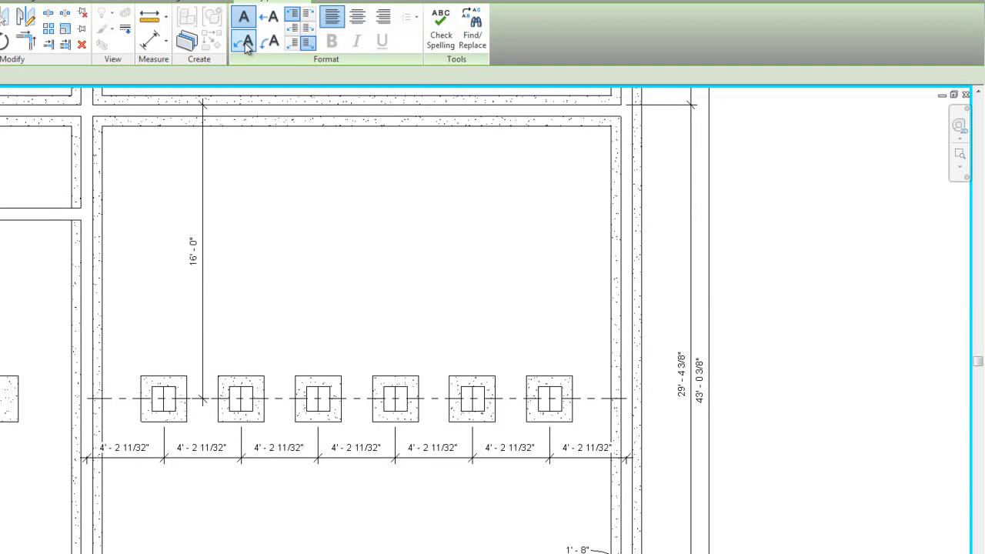
{"action": "left_click", "coordinate": [245, 42]}
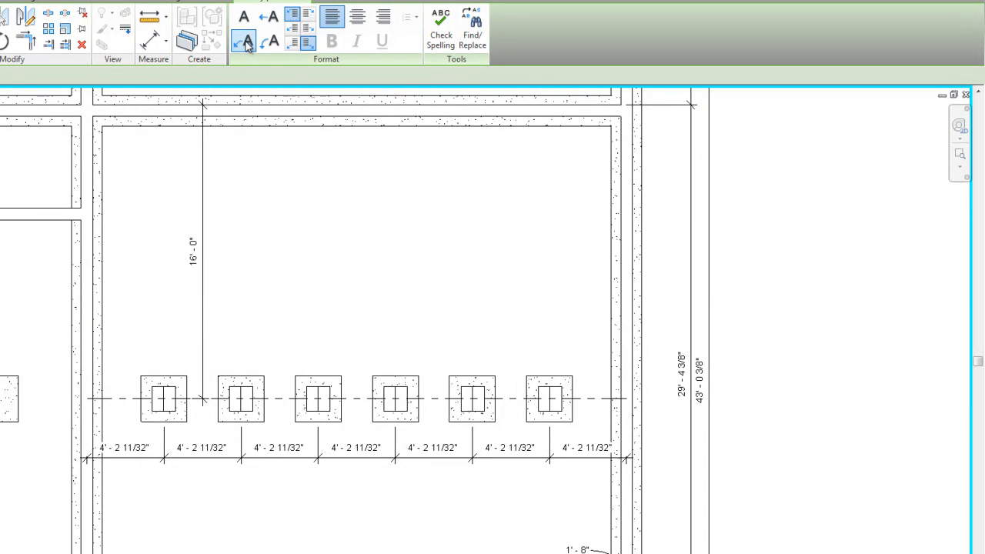
{"action": "left_click", "coordinate": [352, 397]}
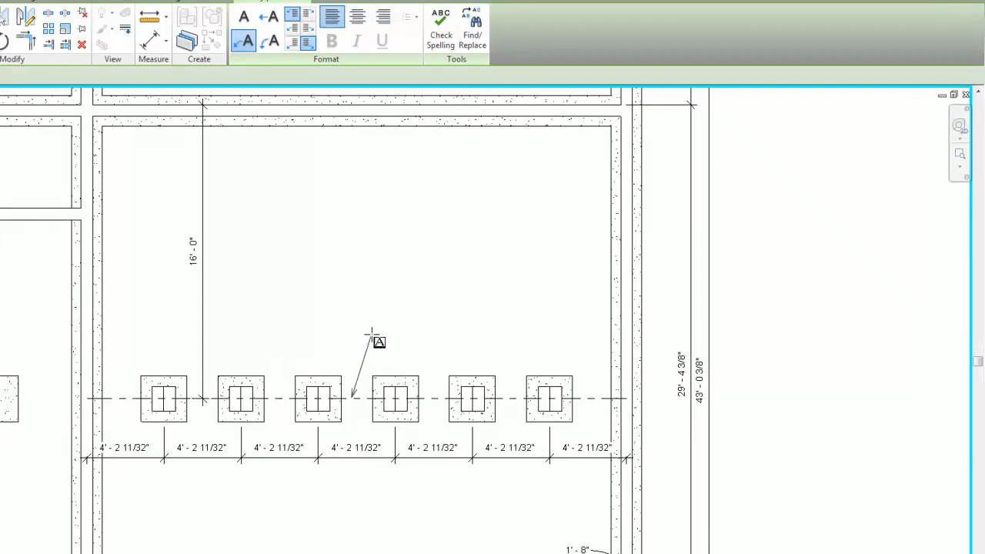
{"action": "left_click", "coordinate": [372, 333]}
{"action": "left_click", "coordinate": [378, 333]}
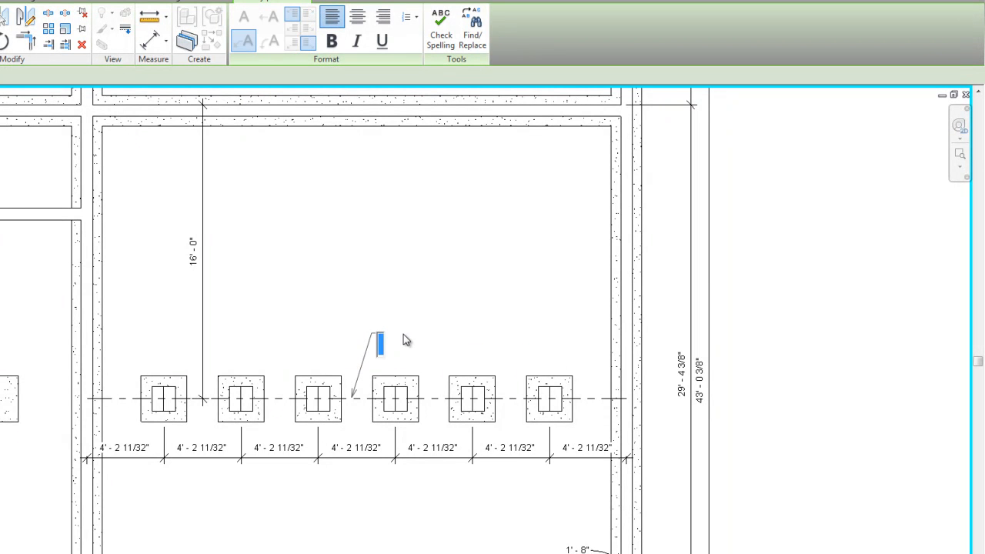
Enter "(4) 2X10 GIRDER" as the text of the leader note above the house piers
{"action": "type", "text": "(4)"}
{"action": "type", "text": "2X10 gIRD"}
{"action": "key", "text": "BackSpace"}
{"action": "key", "text": "BackSpace"}
{"action": "key", "text": "BackSpace"}
{"action": "key", "text": "BackSpace"}
{"action": "key", "text": "BackSpace"}
{"action": "type", "text": "GIRDER"}
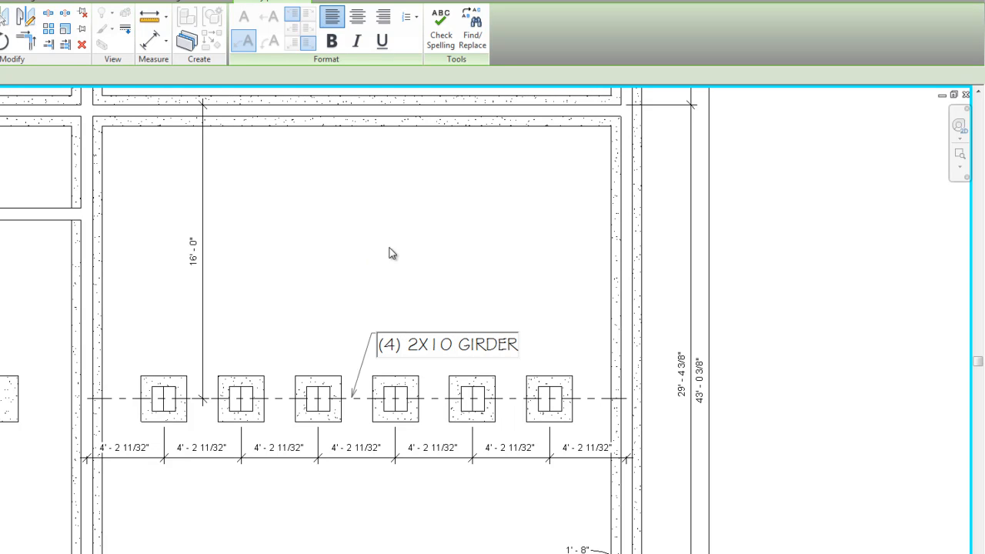
{"action": "left_click", "coordinate": [565, 268]}
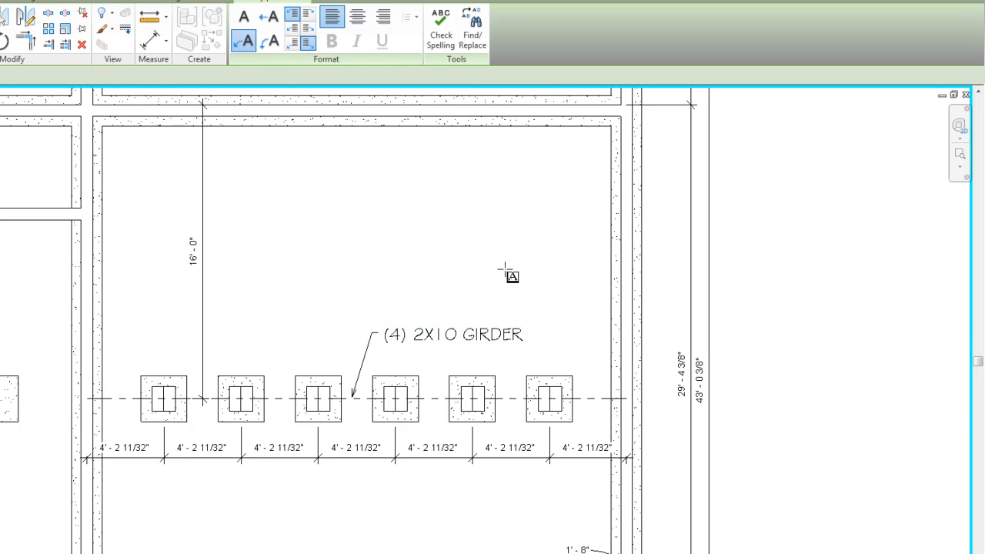
{"action": "key", "text": "Escape"}
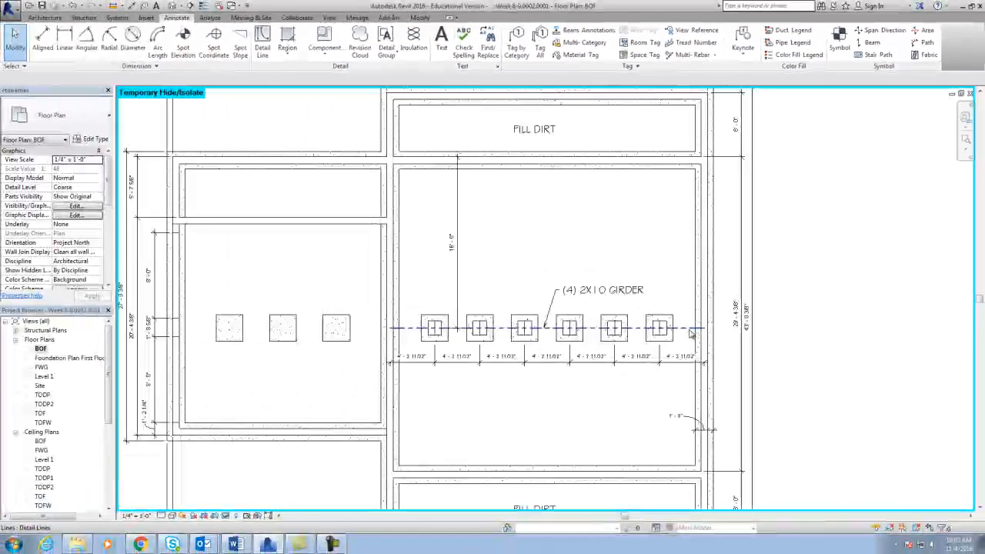
Dimension from the girder centerline down to the wall beside the southern fill dirt area, in line with the 16'-0" dimension
{"action": "middle_click_drag", "start_coordinate": [691, 332], "coordinate": [665, 273]}
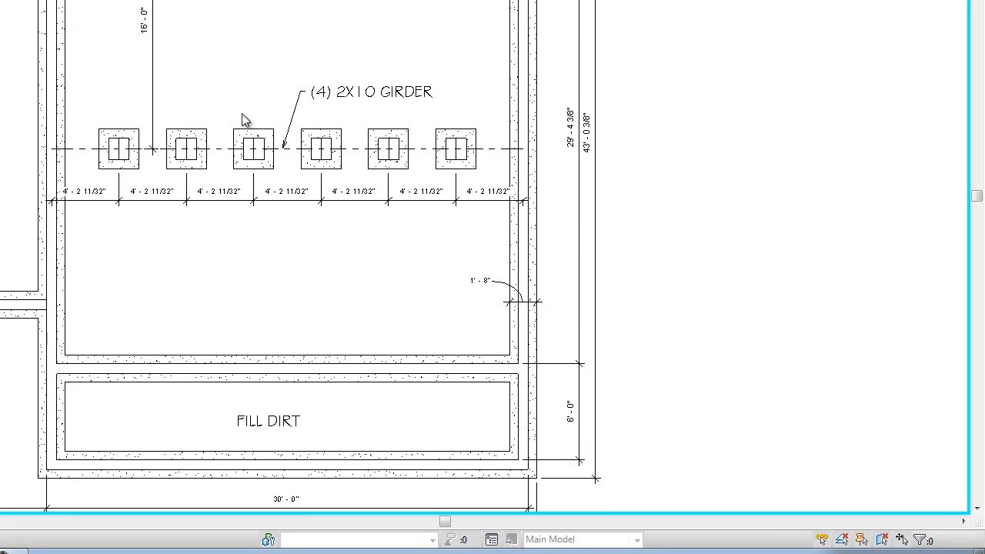
{"action": "middle_click_drag", "start_coordinate": [256, 133], "coordinate": [258, 148]}
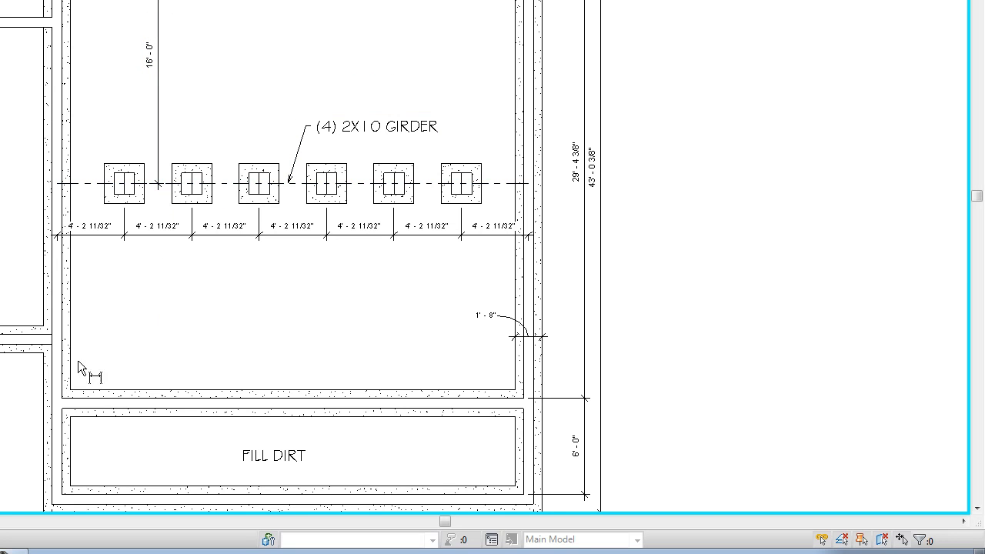
{"action": "left_click", "coordinate": [157, 404]}
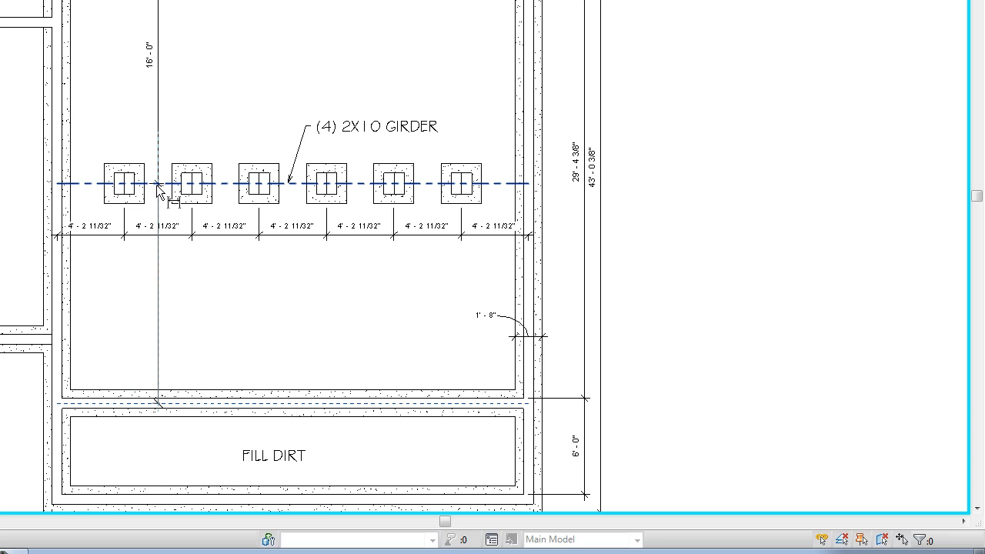
{"action": "left_click", "coordinate": [157, 184]}
{"action": "left_click", "coordinate": [157, 324]}
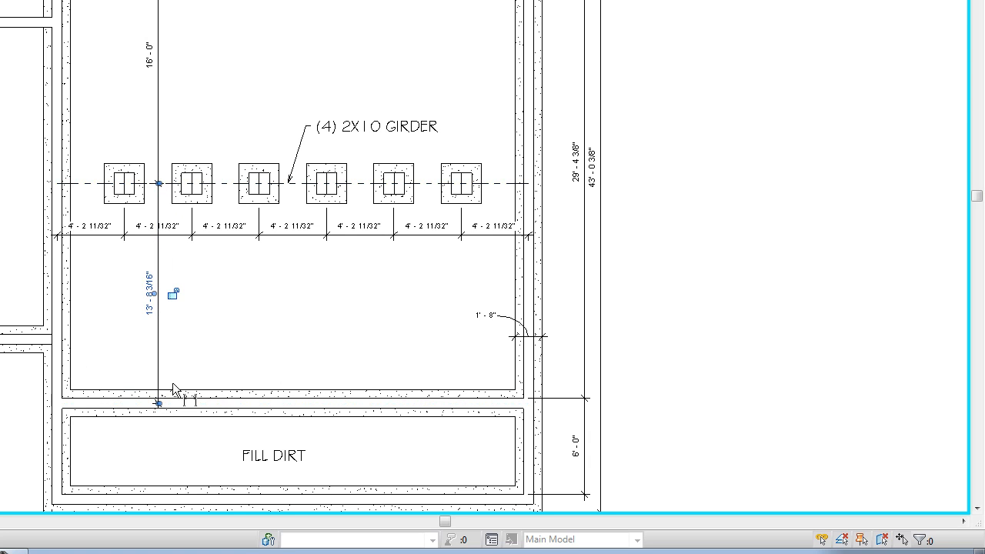
{"action": "left_click", "coordinate": [158, 399]}
{"action": "left_click", "coordinate": [198, 351]}
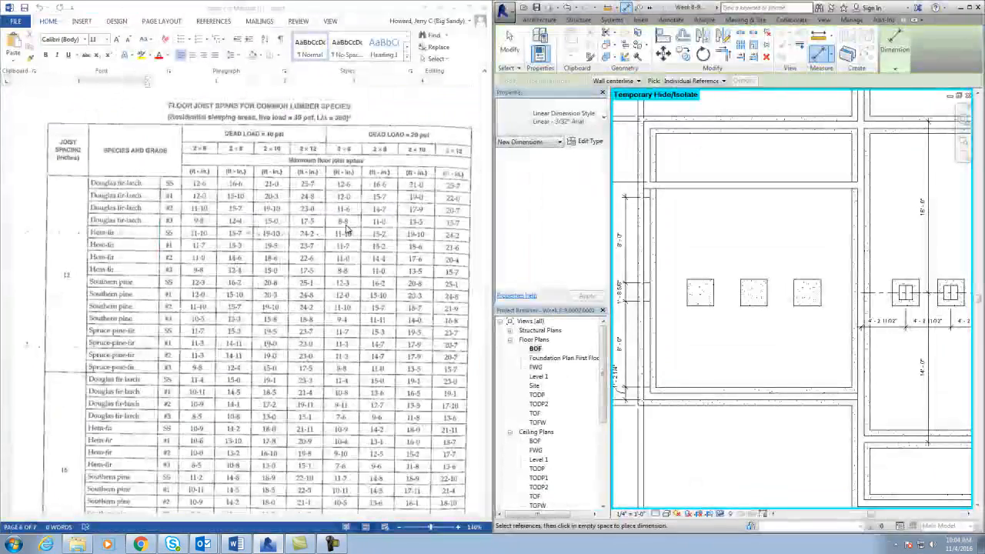
Compare the garage and house joist spans on the foundation plan with the floor joist span table in the Word document
{"action": "scroll", "coordinate": [300, 277], "scroll_direction": "up", "scroll_amount": 2}
{"action": "scroll", "coordinate": [300, 278], "scroll_direction": "down", "scroll_amount": 1}
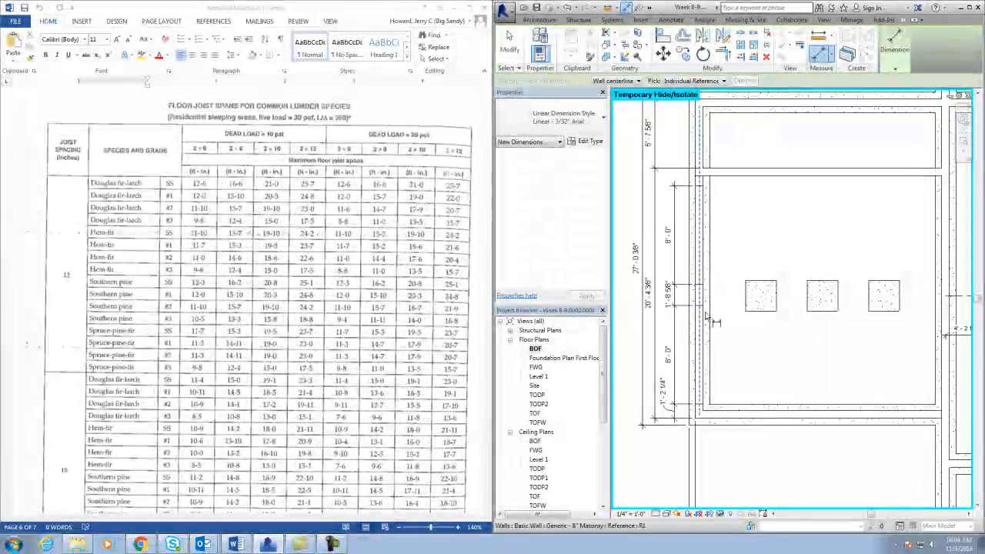
{"action": "left_click", "coordinate": [347, 303]}
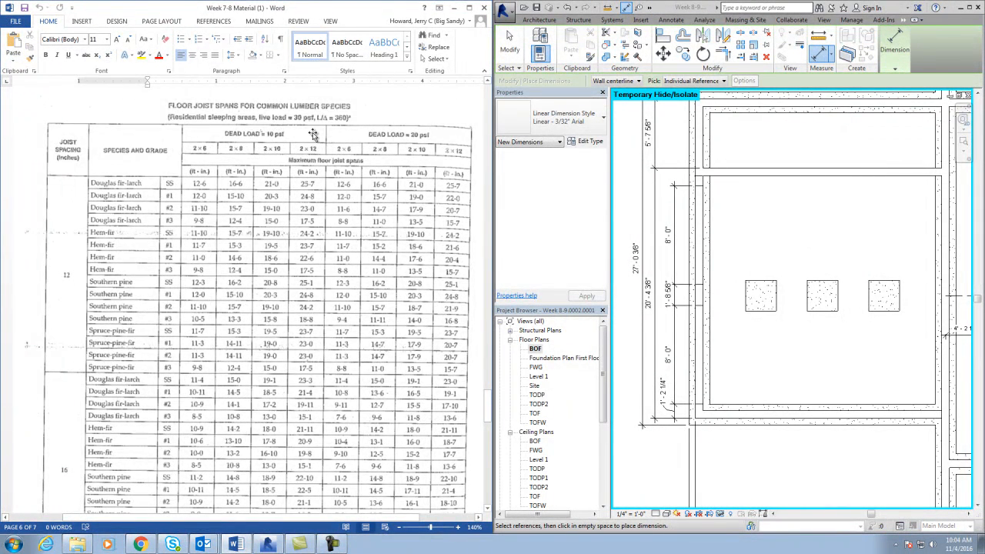
{"action": "scroll", "coordinate": [313, 134], "scroll_direction": "down", "scroll_amount": 2}
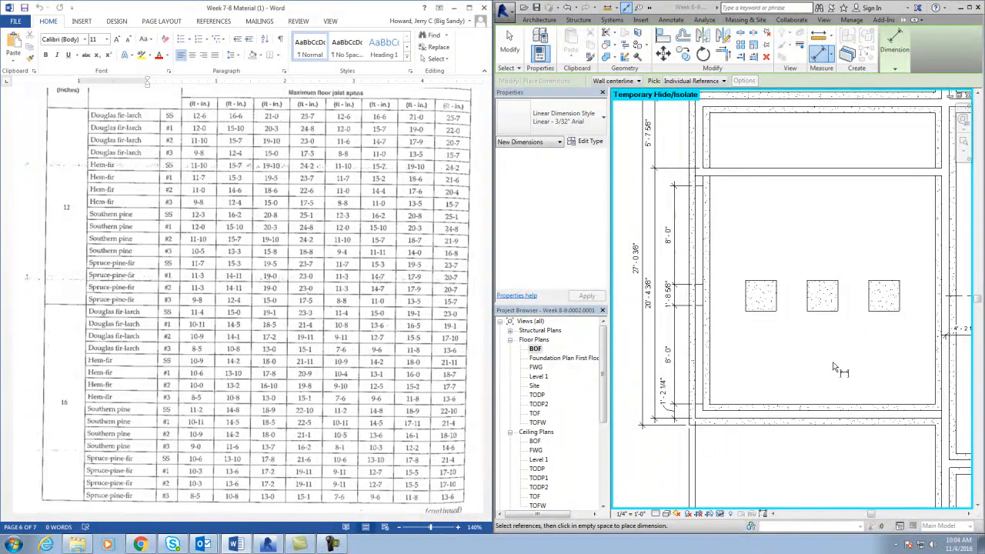
{"action": "middle_click_drag", "start_coordinate": [838, 368], "coordinate": [705, 369]}
{"action": "scroll", "coordinate": [706, 368], "scroll_direction": "down", "scroll_amount": 1}
{"action": "middle_click_drag", "start_coordinate": [915, 363], "coordinate": [740, 368]}
{"action": "scroll", "coordinate": [256, 243], "scroll_direction": "up", "scroll_amount": 1}
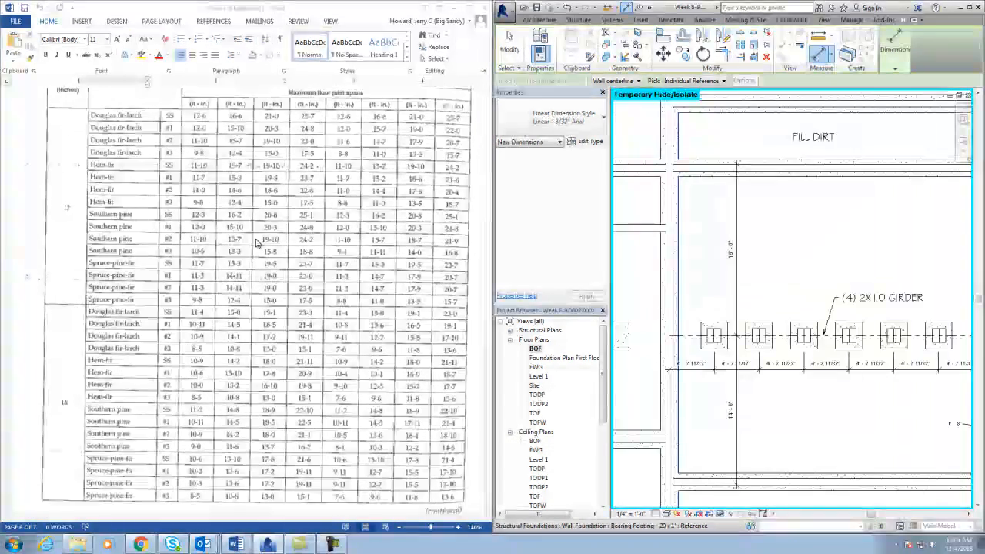
Review the floor joist span tables in the Word document, covering the load headings and the 12 to 24 inch joist spacings
{"action": "left_click", "coordinate": [294, 243]}
{"action": "scroll", "coordinate": [294, 243], "scroll_direction": "up", "scroll_amount": 3}
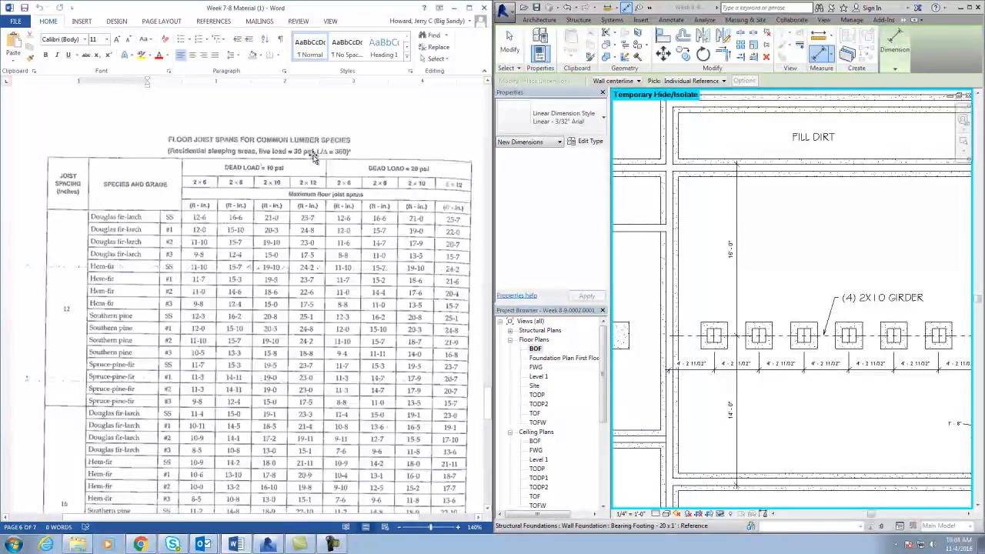
{"action": "scroll", "coordinate": [313, 161], "scroll_direction": "down", "scroll_amount": 1}
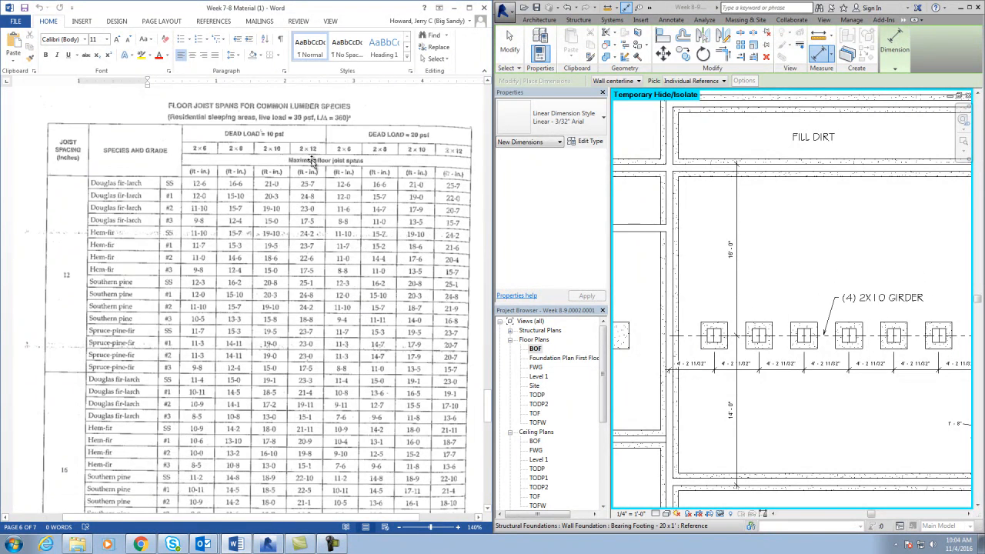
{"action": "scroll", "coordinate": [312, 162], "scroll_direction": "down", "scroll_amount": 2}
{"action": "scroll", "coordinate": [346, 146], "scroll_direction": "up", "scroll_amount": 1}
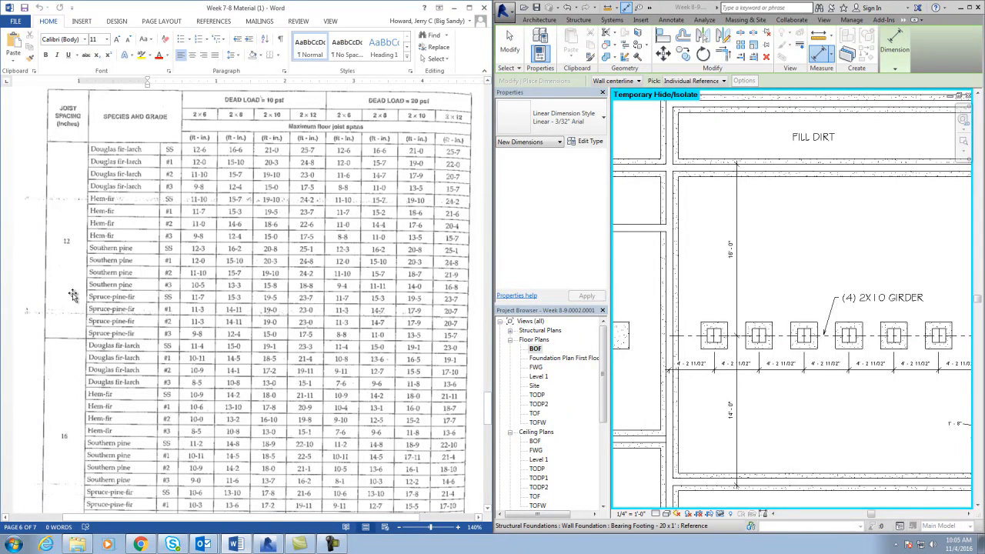
{"action": "scroll", "coordinate": [74, 296], "scroll_direction": "down", "scroll_amount": 1}
{"action": "scroll", "coordinate": [76, 346], "scroll_direction": "down", "scroll_amount": 7}
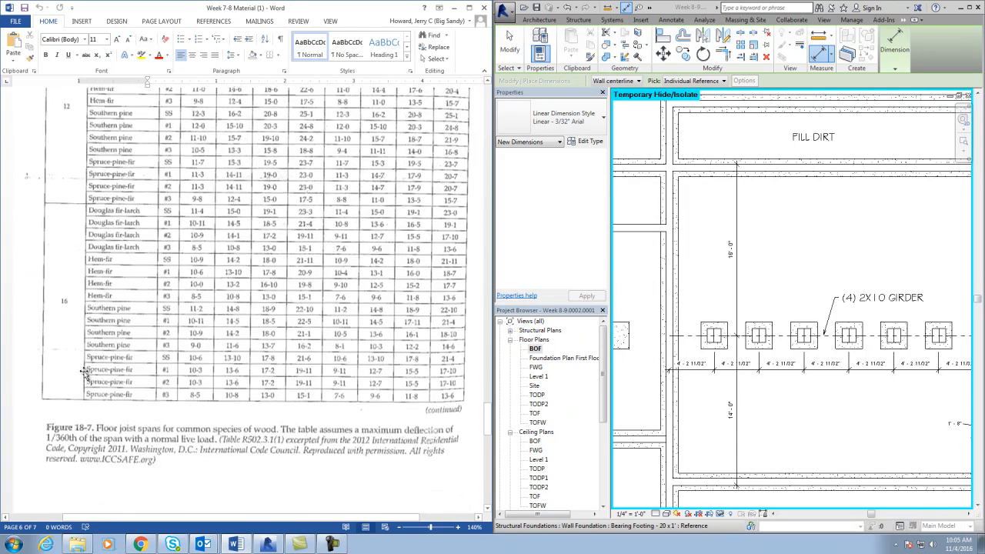
{"action": "scroll", "coordinate": [75, 346], "scroll_direction": "down", "scroll_amount": 14}
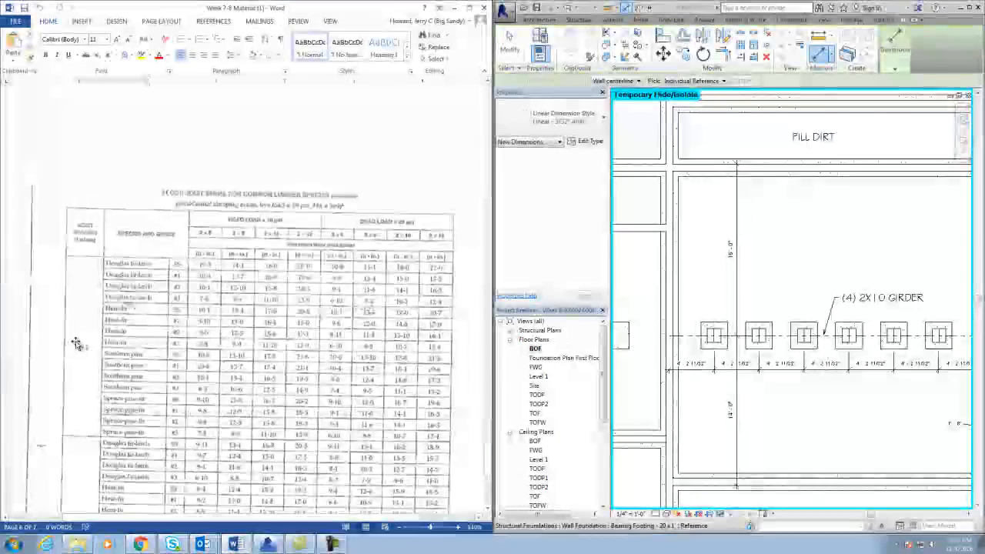
{"action": "scroll", "coordinate": [116, 354], "scroll_direction": "down", "scroll_amount": 6}
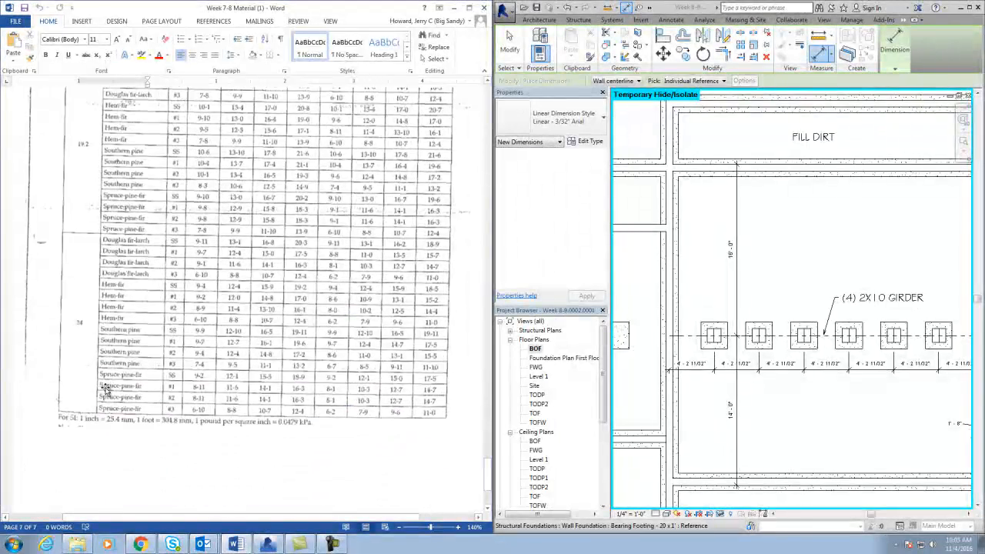
{"action": "scroll", "coordinate": [147, 389], "scroll_direction": "up", "scroll_amount": 6}
{"action": "scroll", "coordinate": [146, 389], "scroll_direction": "up", "scroll_amount": 15}
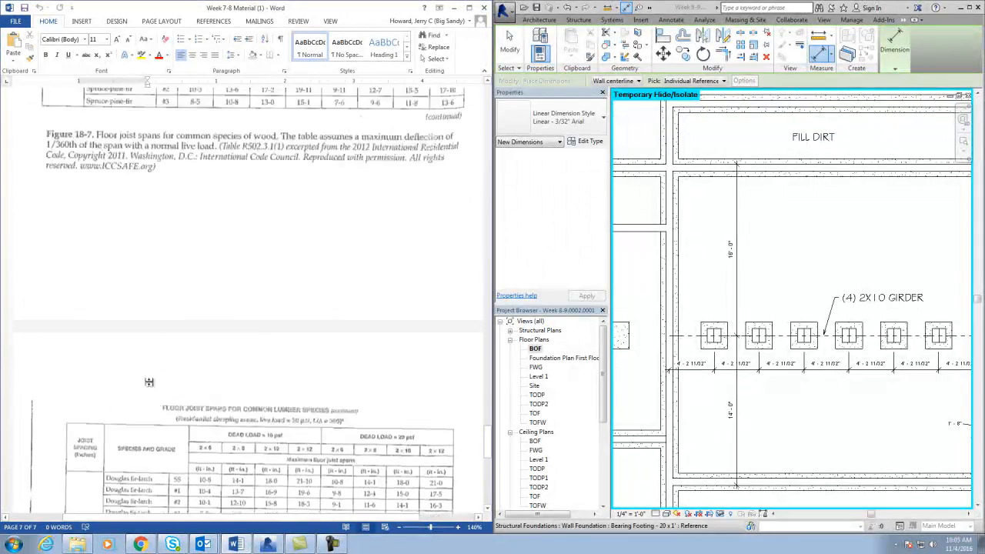
{"action": "scroll", "coordinate": [151, 380], "scroll_direction": "up", "scroll_amount": 3}
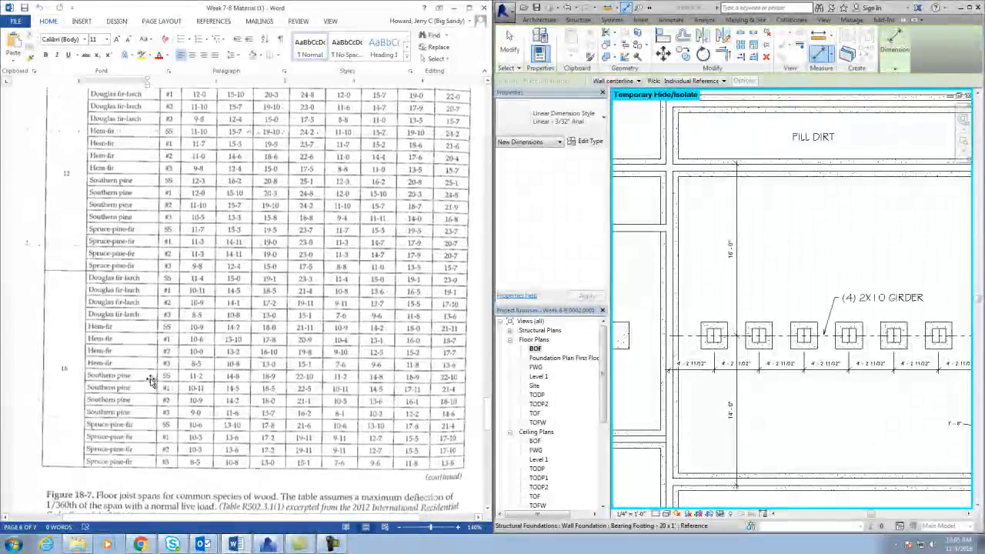
Examine the Southern pine spans for 2x10 joists at 12 and 16 inch spacing under the 20 psf dead load
{"action": "scroll", "coordinate": [142, 384], "scroll_direction": "down", "scroll_amount": 2}
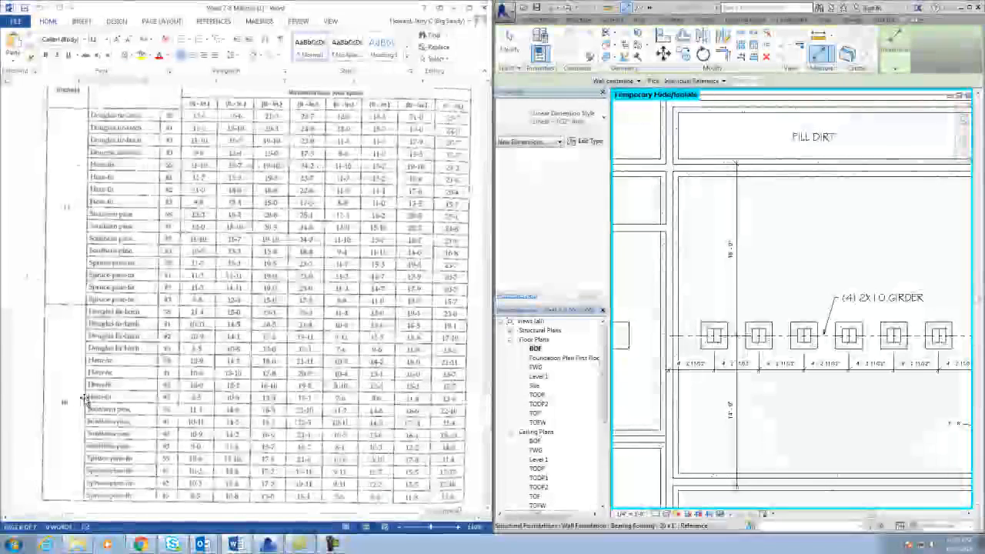
{"action": "scroll", "coordinate": [283, 402], "scroll_direction": "up", "scroll_amount": 2}
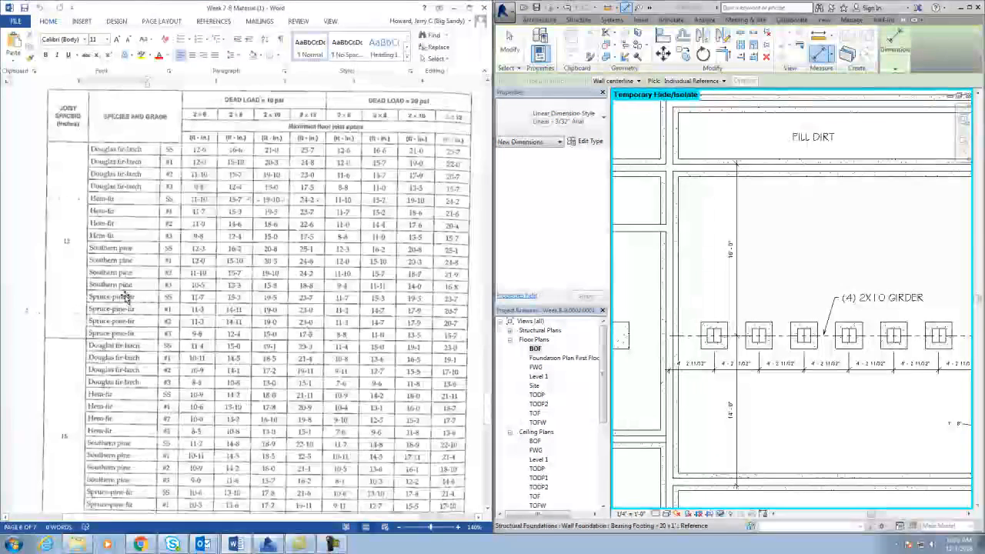
{"action": "scroll", "coordinate": [116, 265], "scroll_direction": "down", "scroll_amount": 2}
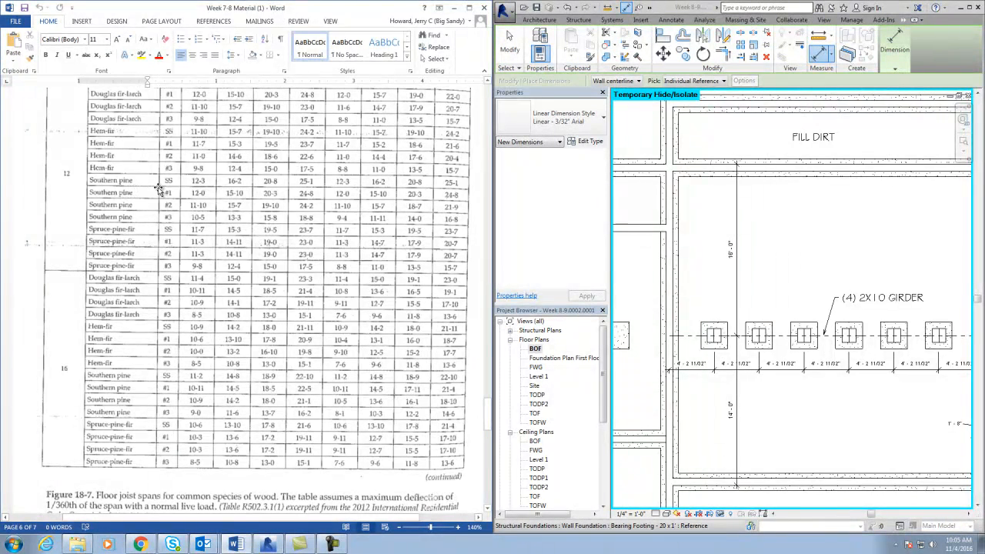
{"action": "scroll", "coordinate": [397, 214], "scroll_direction": "up", "scroll_amount": 2}
{"action": "scroll", "coordinate": [397, 213], "scroll_direction": "up", "scroll_amount": 2}
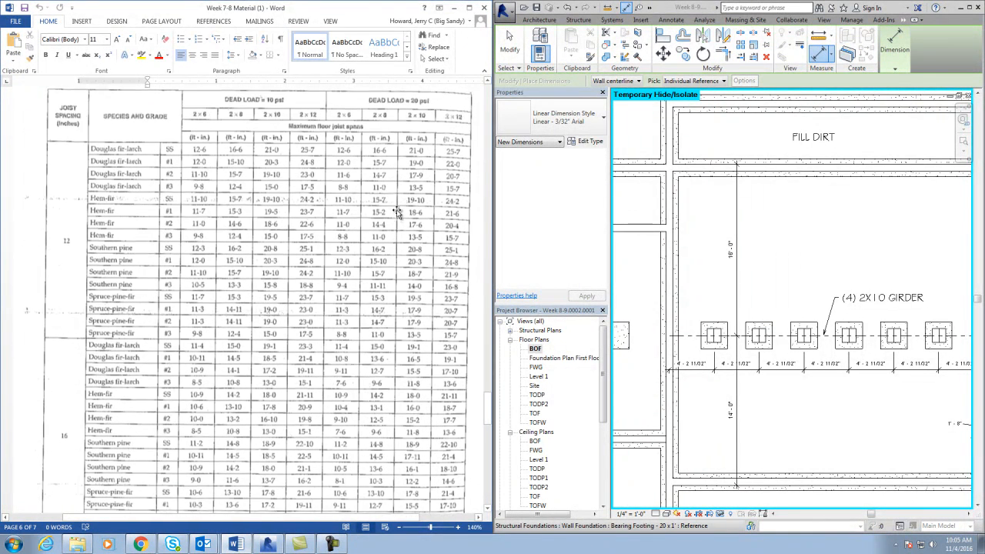
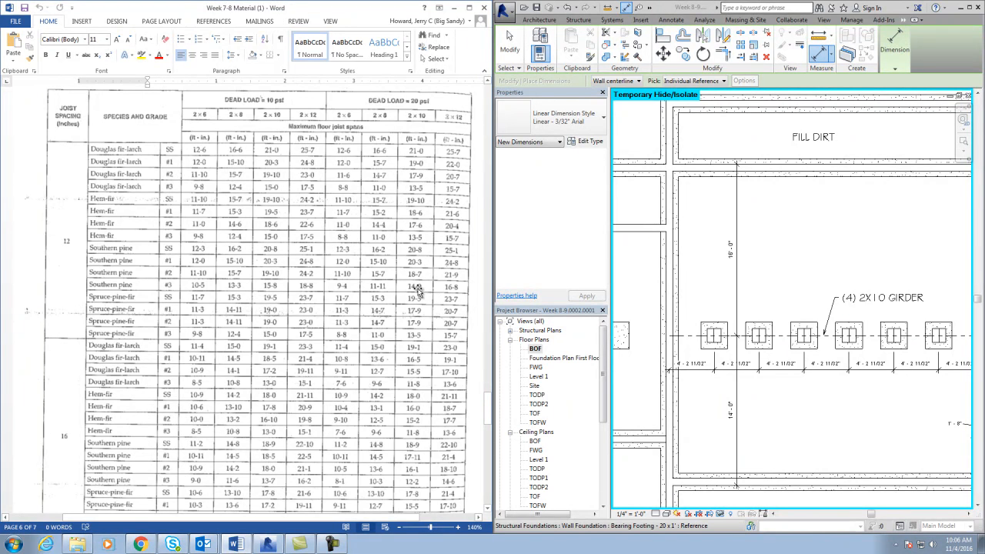
{"action": "scroll", "coordinate": [416, 288], "scroll_direction": "down", "scroll_amount": 3}
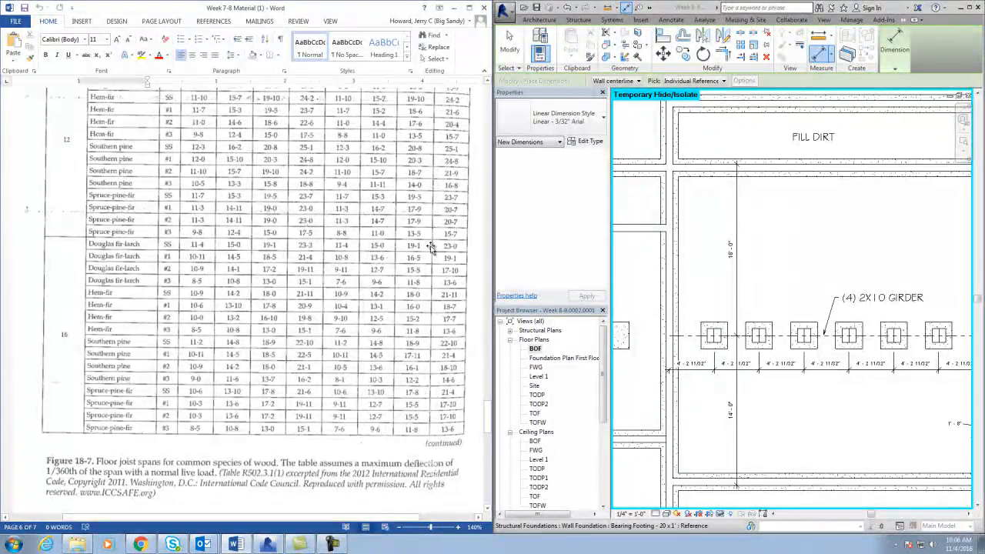
{"action": "scroll", "coordinate": [422, 120], "scroll_direction": "up", "scroll_amount": 4}
{"action": "scroll", "coordinate": [419, 154], "scroll_direction": "down", "scroll_amount": 4}
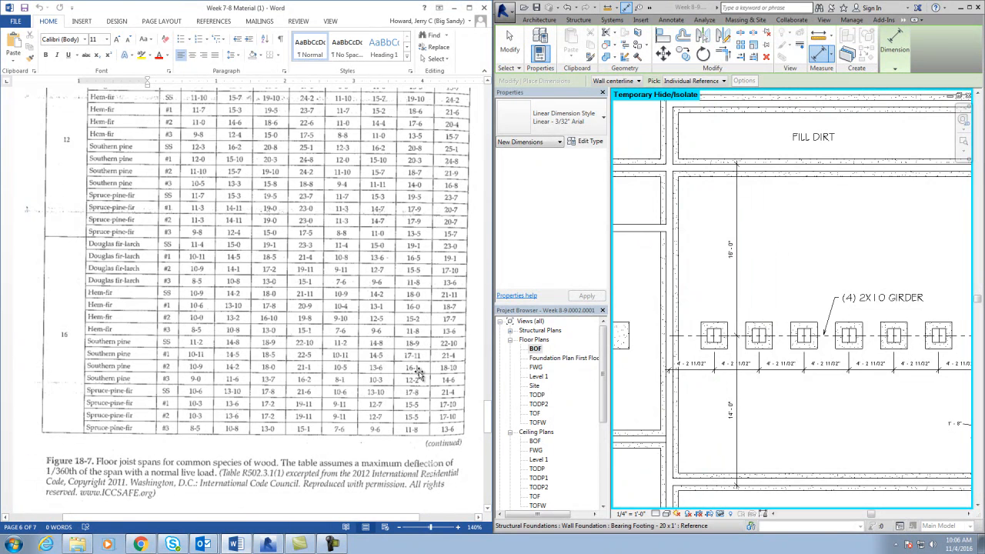
{"action": "left_click", "coordinate": [971, 8]}
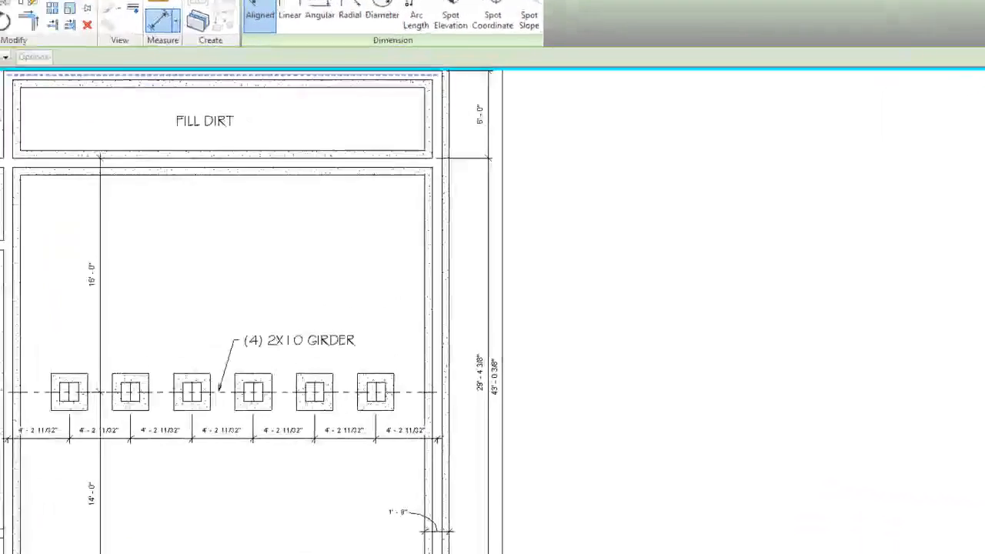
{"action": "left_click", "coordinate": [157, 14]}
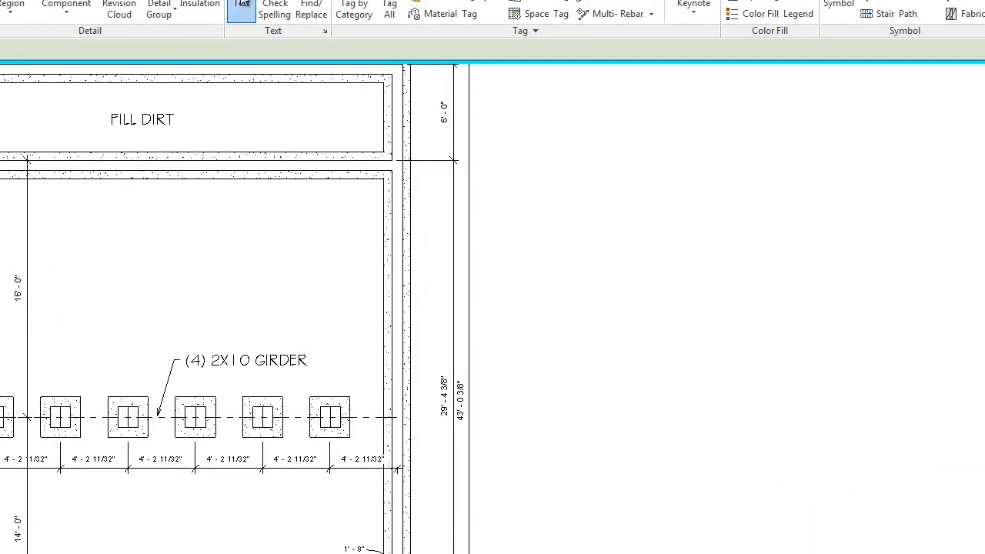
{"action": "left_click", "coordinate": [430, 42]}
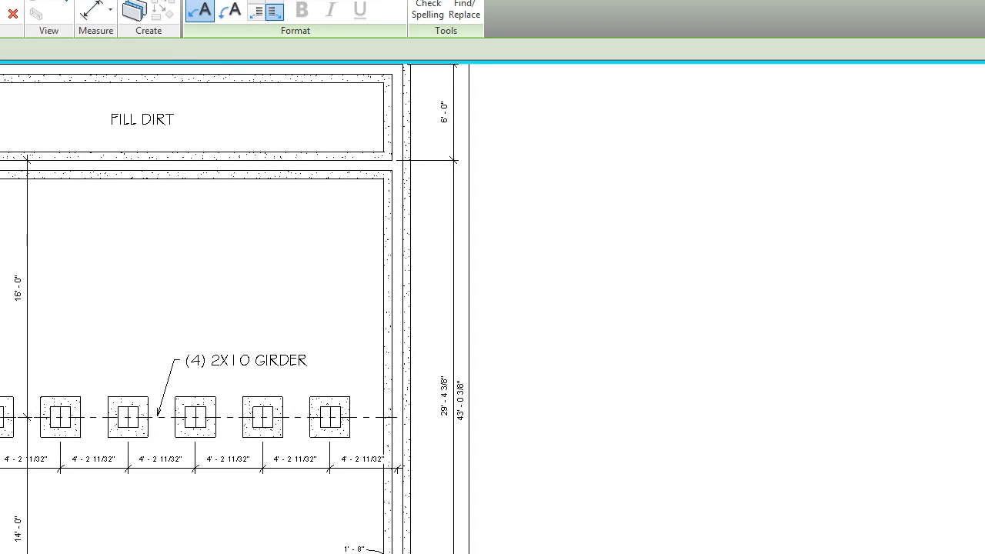
{"action": "left_click", "coordinate": [91, 299]}
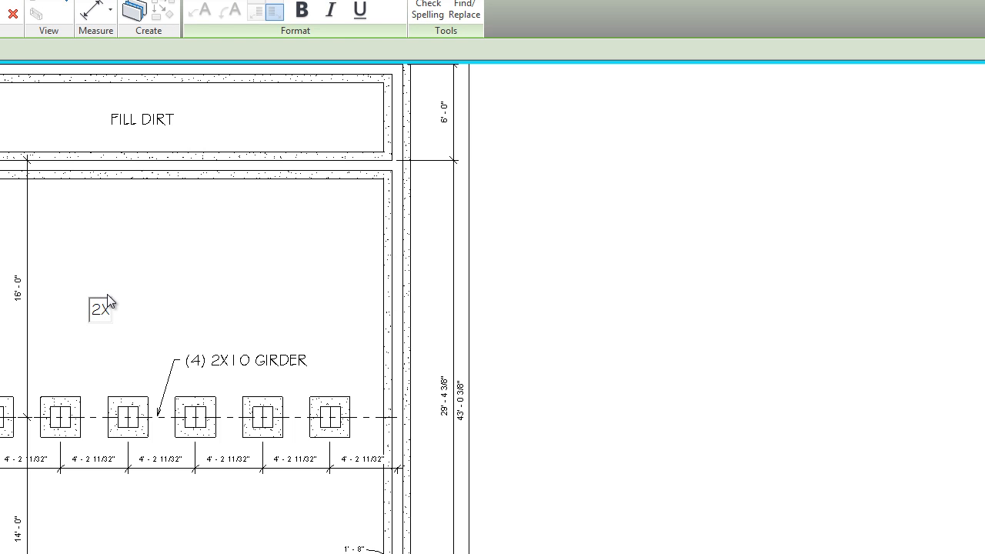
{"action": "type", "text": "2X10X16"}
{"action": "type", "text": "' @16\"o.c"}
{"action": "key", "text": "BackSpace"}
{"action": "key", "text": "BackSpace"}
{"action": "key", "text": "BackSpace"}
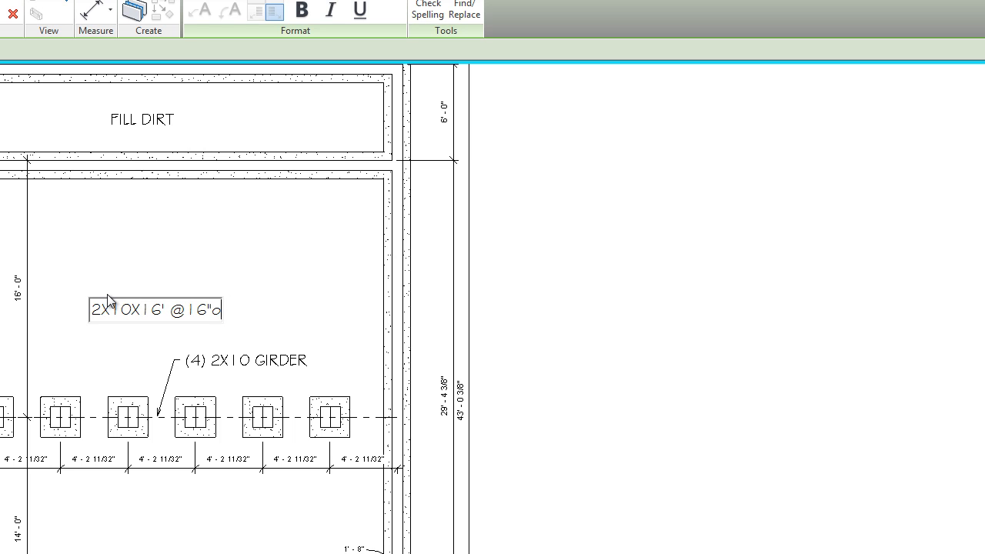
{"action": "type", "text": "O.C"}
{"action": "key", "text": "Return"}
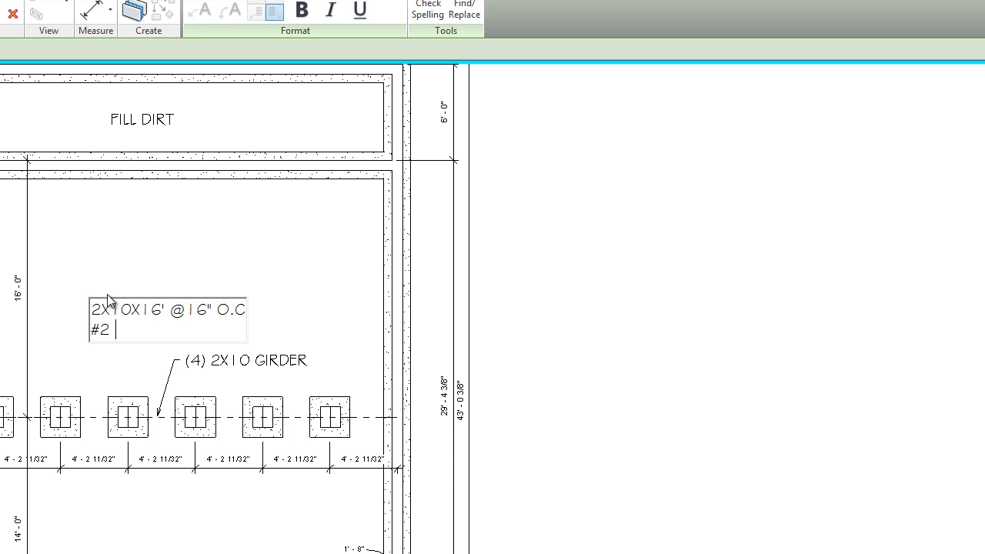
Add "#2 GRADE SOUTHERN PINE" as the joist note's second line and center-align both lines
{"action": "type", "text": "#2 GR"}
{"action": "type", "text": "ADE SOUTHERN PINE"}
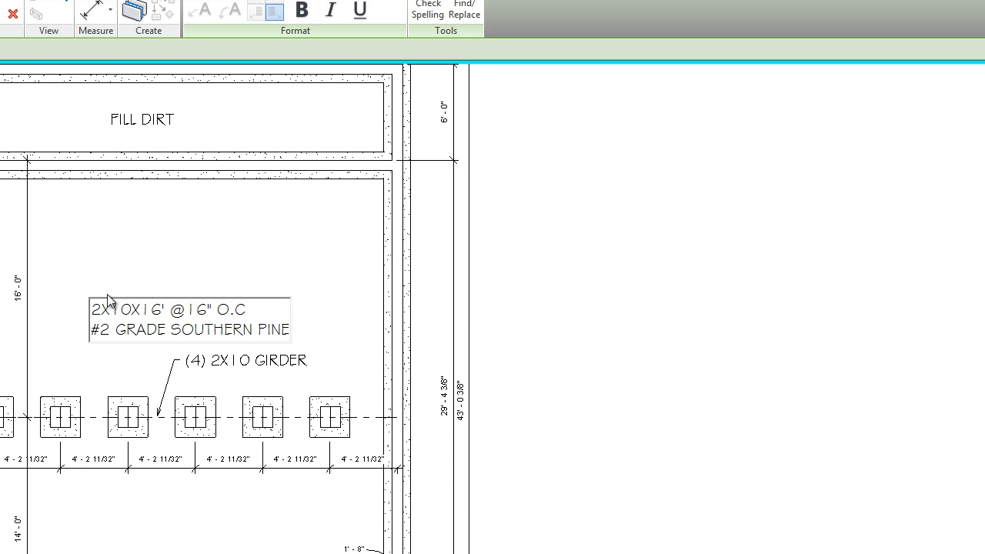
{"action": "left_click_drag", "start_coordinate": [286, 330], "coordinate": [84, 309]}
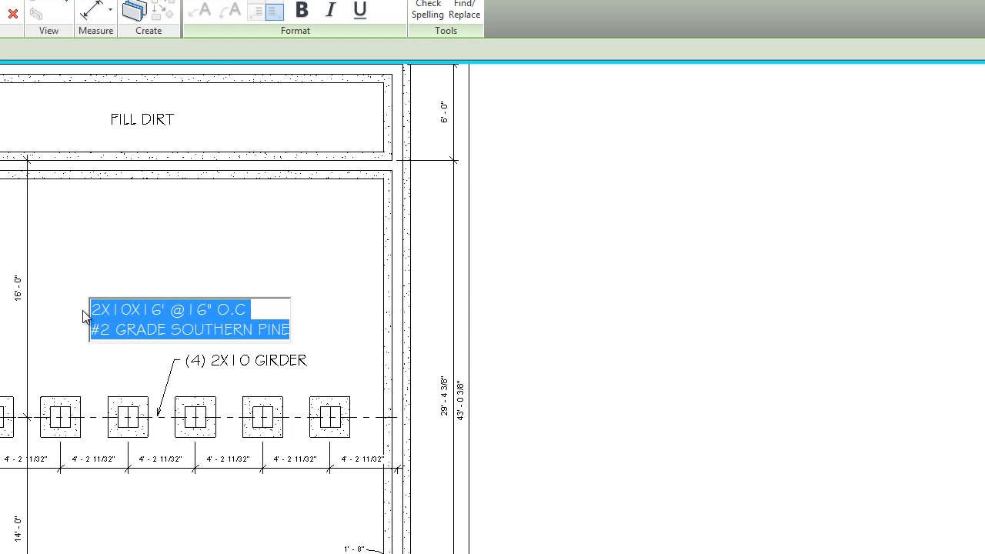
{"action": "left_click", "coordinate": [330, 0]}
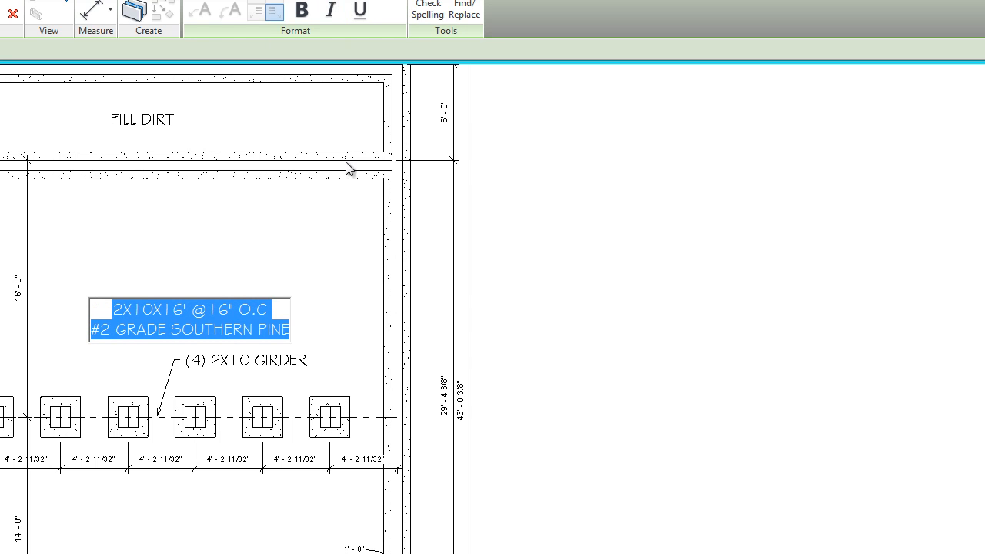
{"action": "left_click", "coordinate": [250, 254]}
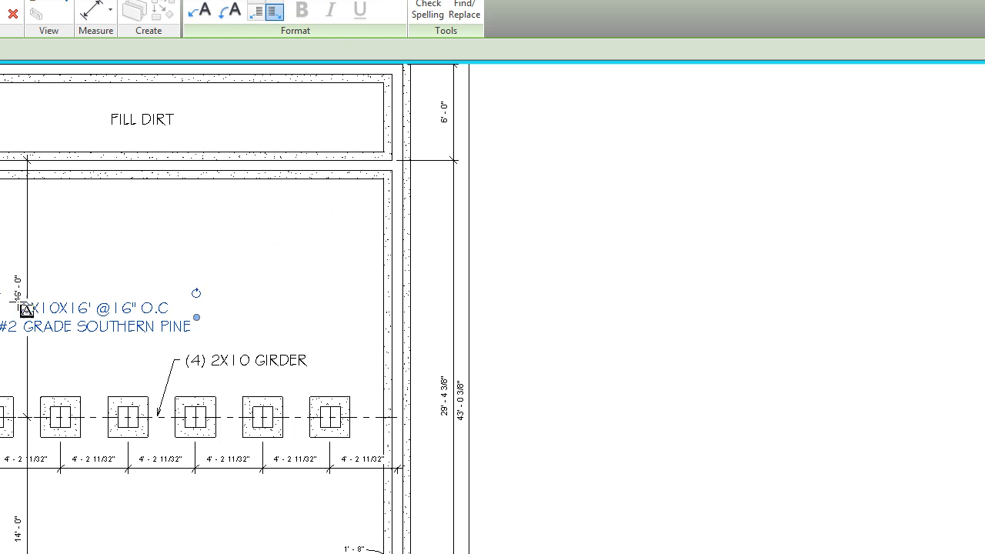
Rotate the joist note 90° to read vertically and position it between the 16'-0" dimension and the girder note
{"action": "key", "text": "Escape"}
{"action": "left_click", "coordinate": [195, 311]}
{"action": "left_click_drag", "start_coordinate": [196, 294], "coordinate": [99, 229]}
{"action": "left_click", "coordinate": [135, 257]}
{"action": "left_click_drag", "start_coordinate": [114, 282], "coordinate": [149, 252]}
{"action": "left_click", "coordinate": [217, 257]}
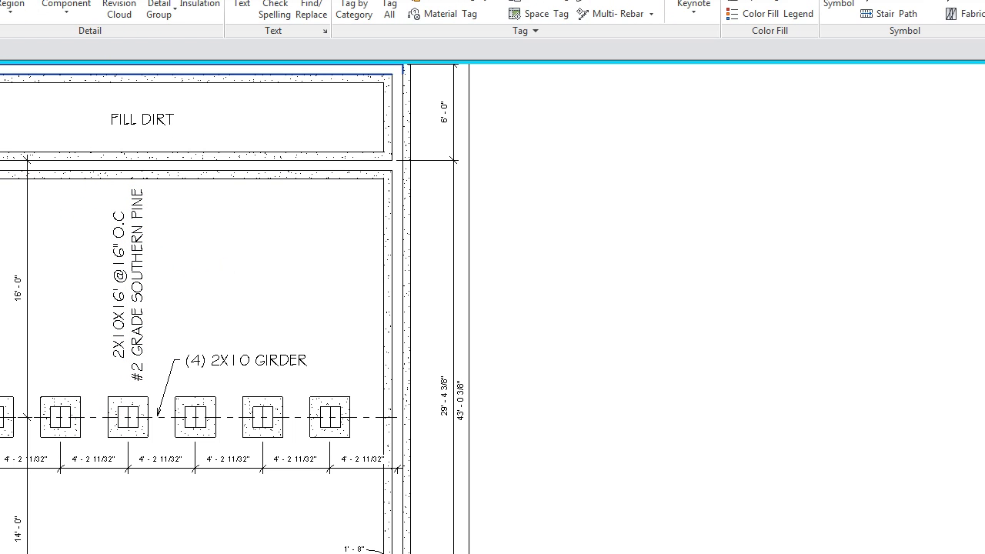
Draw a joist direction symbol in Thin Lines beside the upper joist note: a vertical detail line about 12' long with a short slanted tick at each end
{"action": "key", "text": "d"}
{"action": "key", "text": "l"}
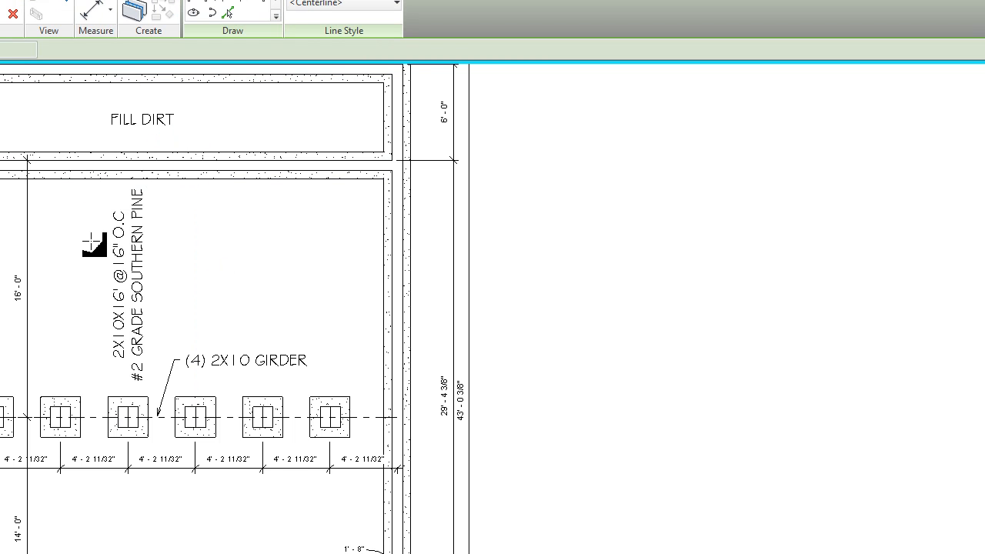
{"action": "left_click", "coordinate": [502, 42]}
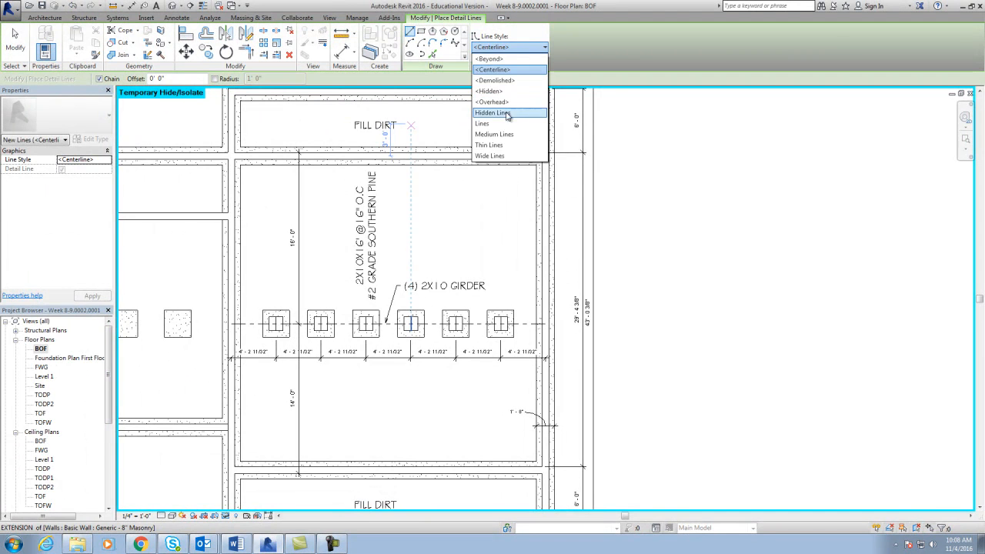
{"action": "left_click", "coordinate": [485, 123]}
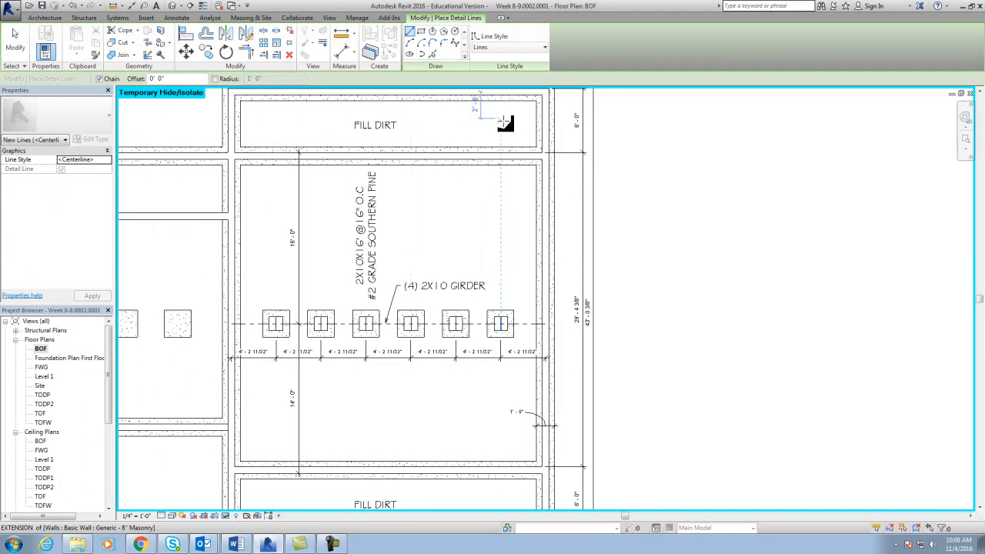
{"action": "left_click", "coordinate": [328, 194]}
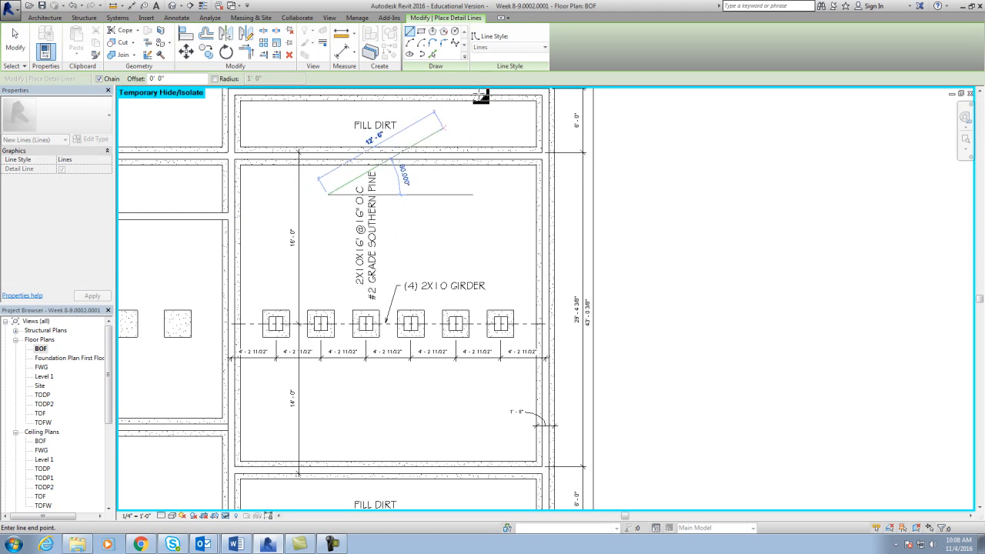
{"action": "left_click", "coordinate": [504, 48]}
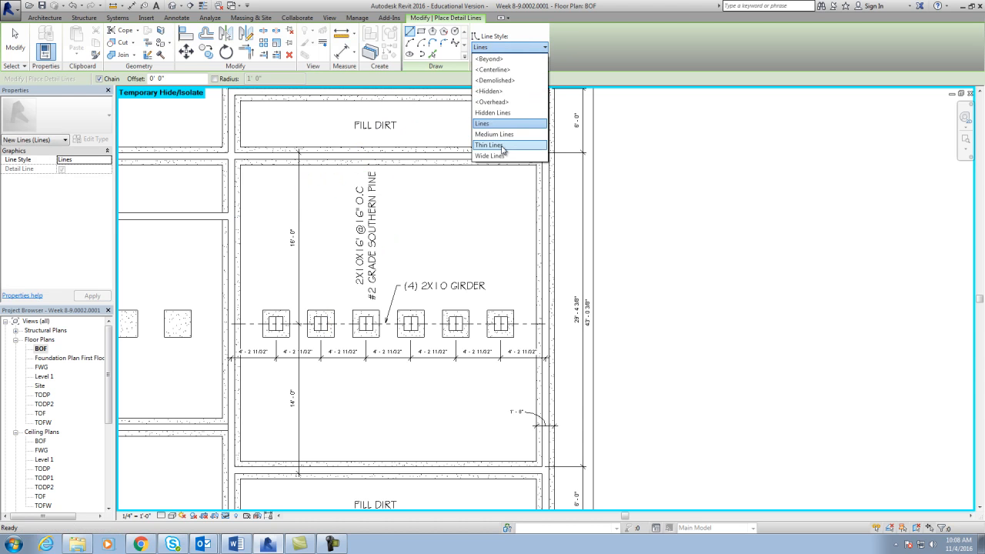
{"action": "left_click", "coordinate": [502, 145]}
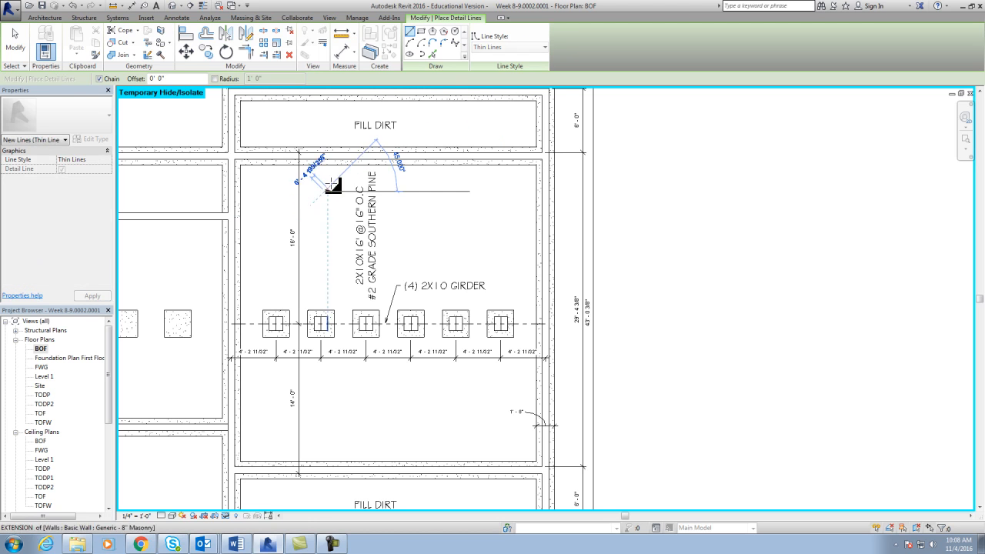
{"action": "left_click", "coordinate": [334, 172]}
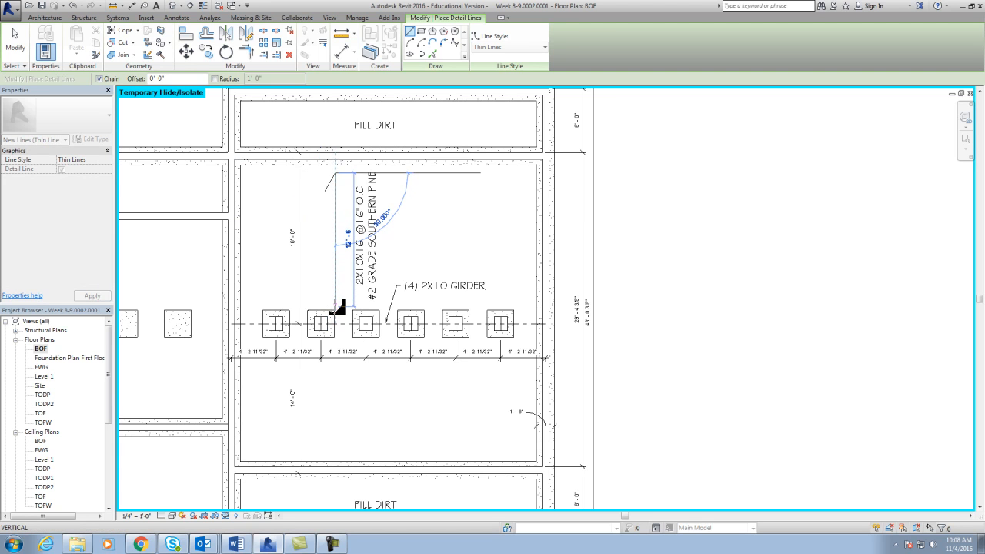
{"action": "left_click", "coordinate": [336, 301]}
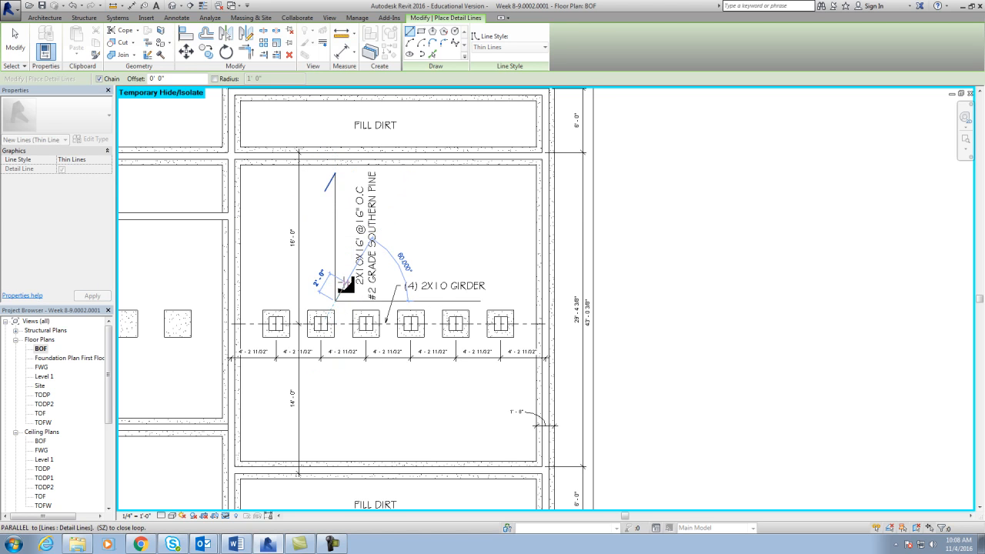
{"action": "key", "text": "Escape"}
{"action": "key", "text": "Escape"}
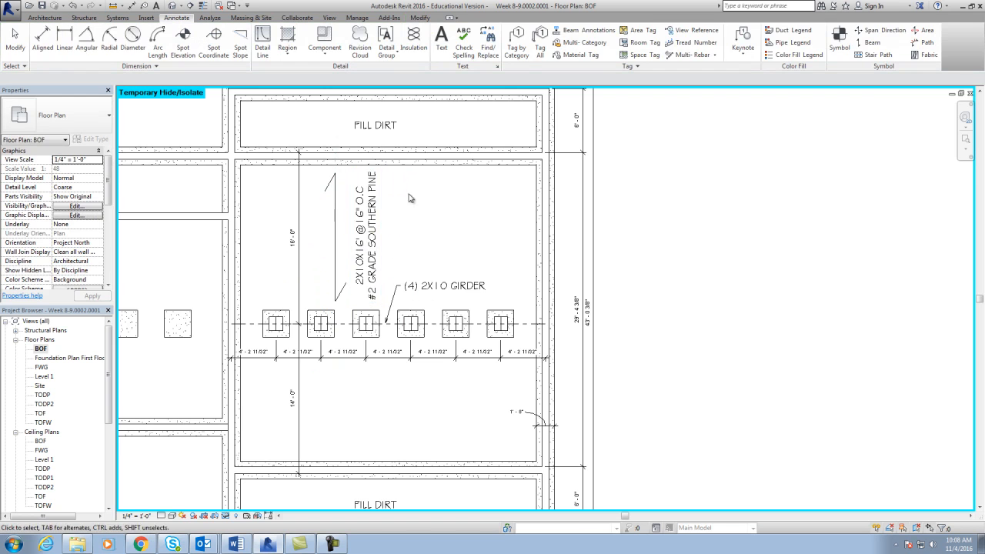
Check the #2 Southern pine joist spans in the Word document's floor joist table and return to the Revit plan
{"action": "scroll", "coordinate": [451, 192], "scroll_direction": "down", "scroll_amount": 2}
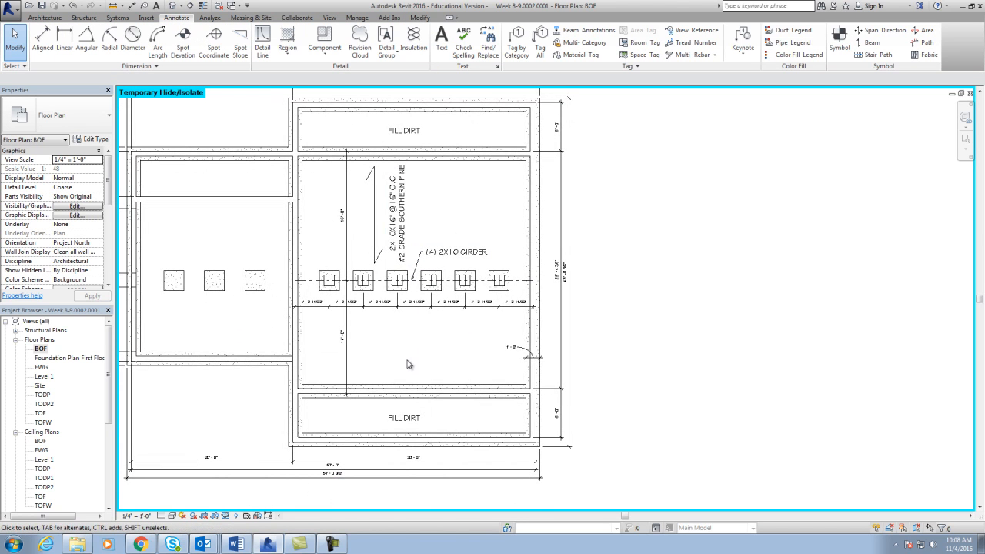
{"action": "scroll", "coordinate": [401, 355], "scroll_direction": "up", "scroll_amount": 2}
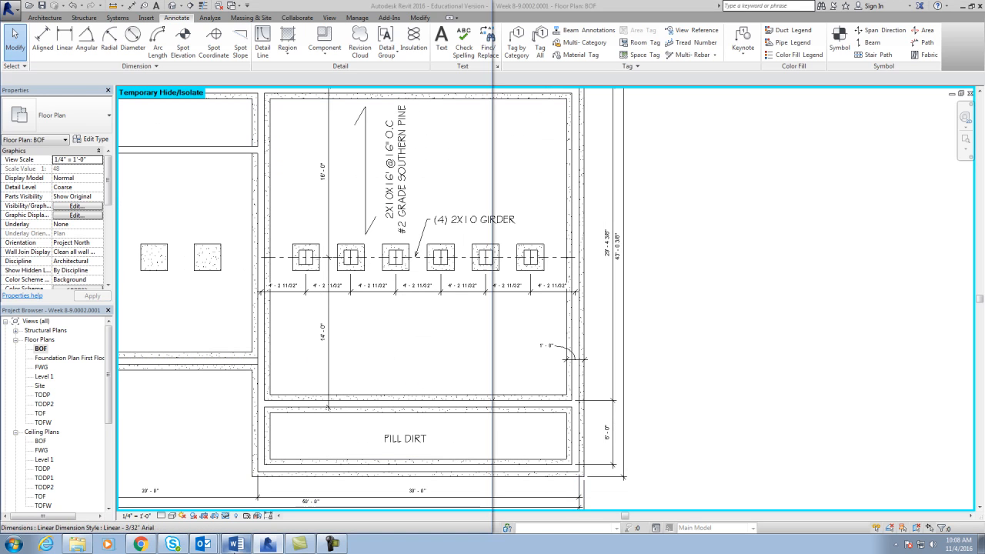
{"action": "left_click", "coordinate": [236, 544]}
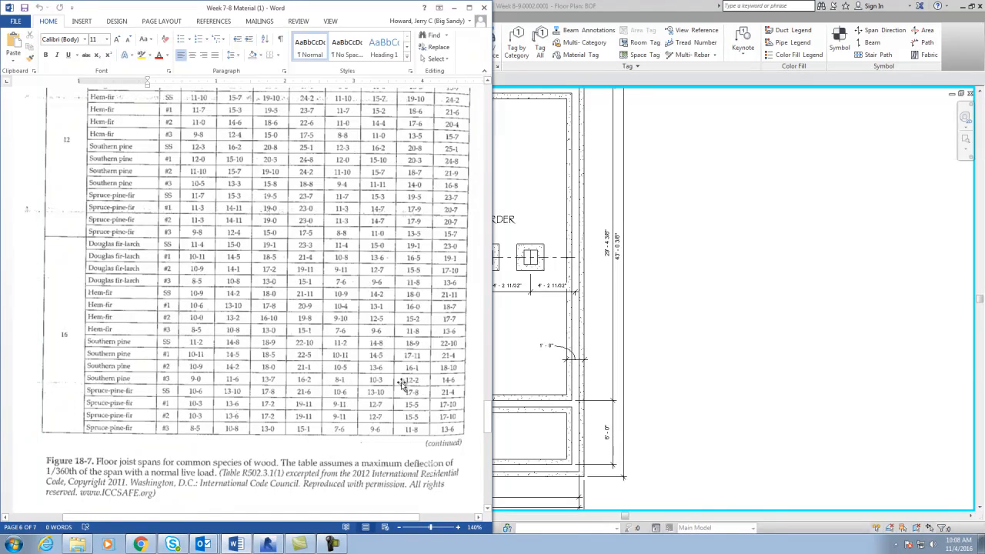
{"action": "left_click", "coordinate": [456, 8]}
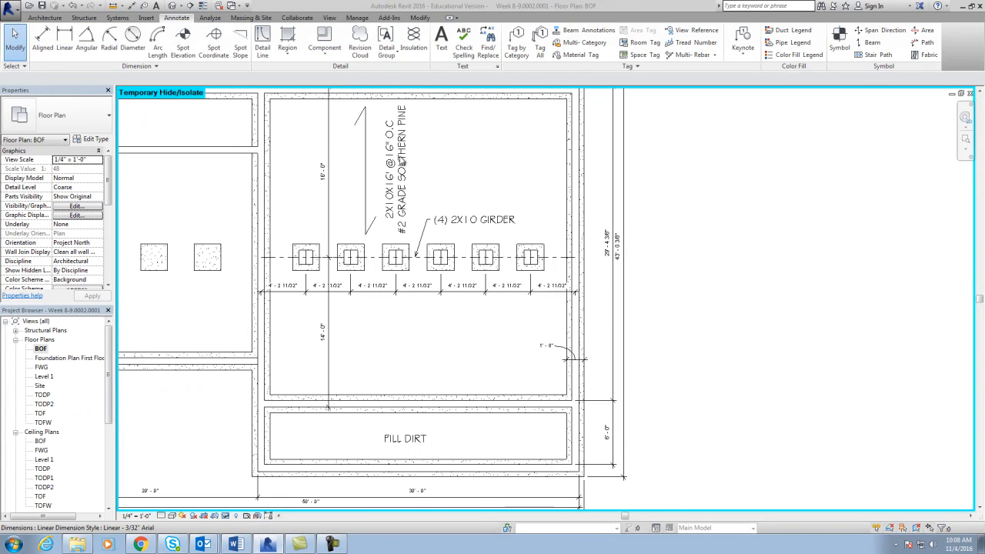
Copy the vertical joist note straight down into the 14'-0" bay below the girder
{"action": "left_click", "coordinate": [401, 160]}
{"action": "left_click", "coordinate": [205, 51]}
{"action": "left_click", "coordinate": [543, 154]}
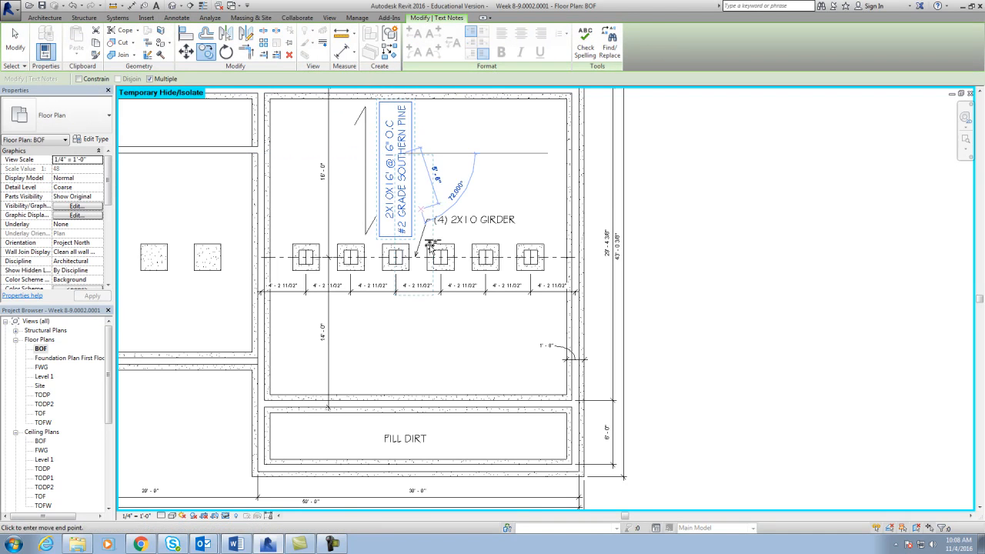
{"action": "left_click", "coordinate": [406, 333]}
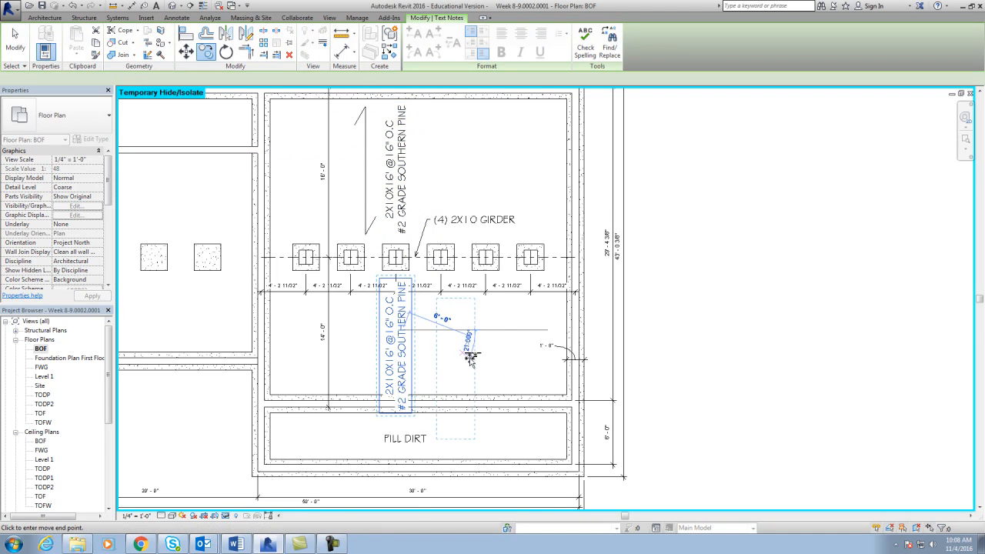
{"action": "left_click", "coordinate": [412, 366]}
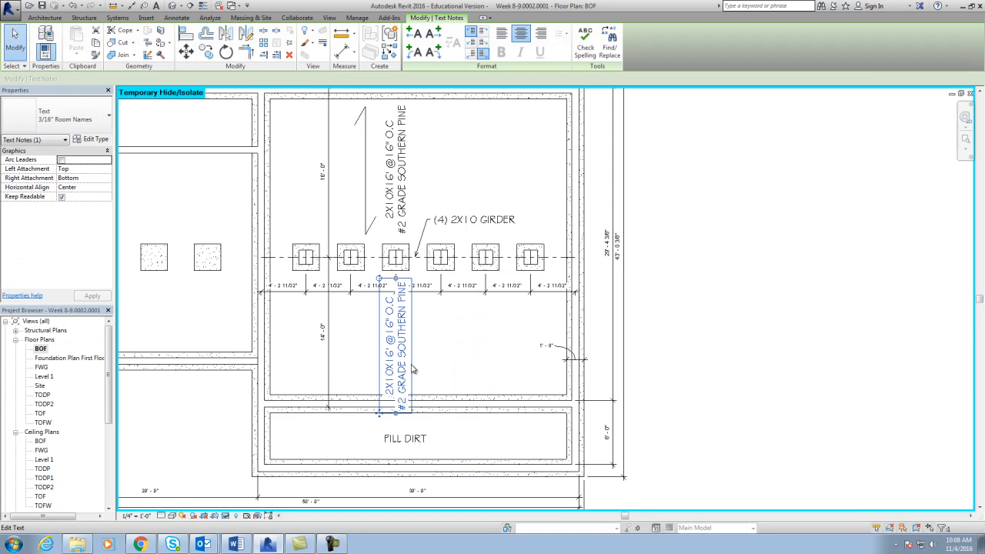
{"action": "left_click", "coordinate": [425, 192]}
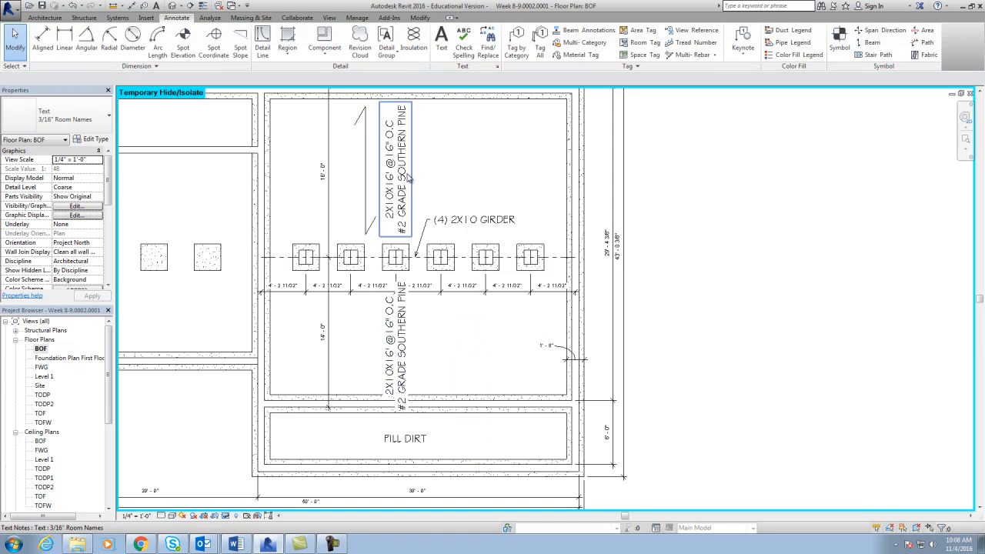
Try the 1/4" Arial text type on the upper joist note and look at its type properties
{"action": "left_click", "coordinate": [409, 177]}
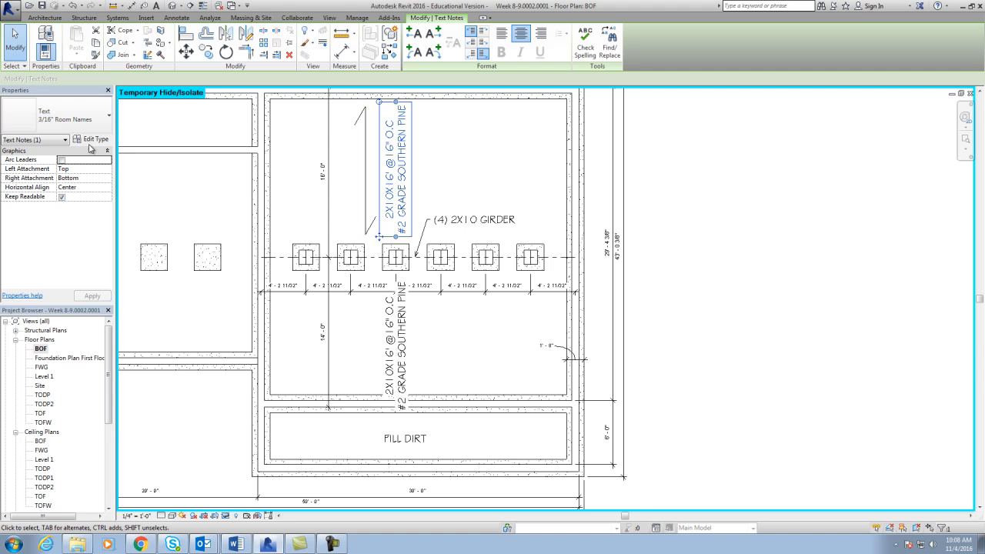
{"action": "left_click", "coordinate": [70, 115]}
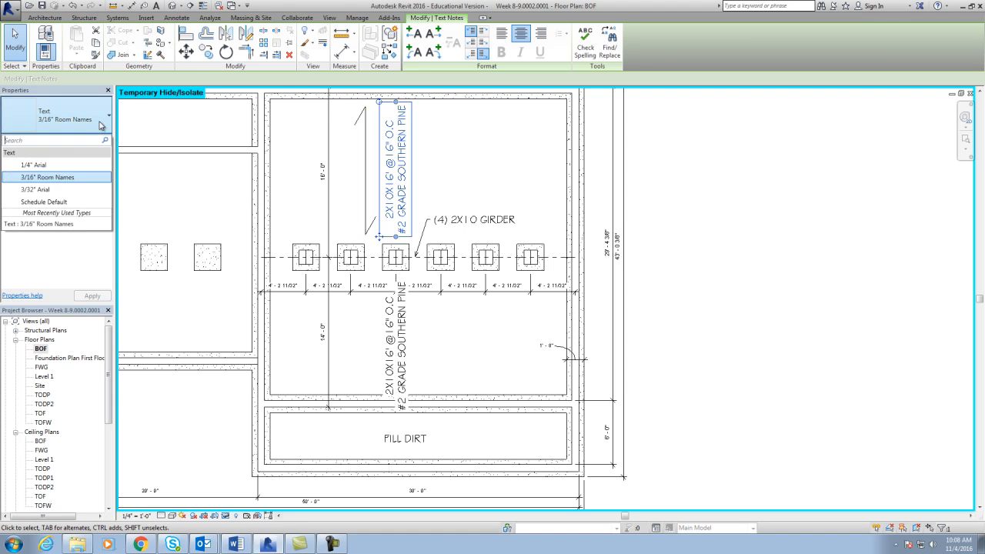
{"action": "left_click", "coordinate": [48, 167]}
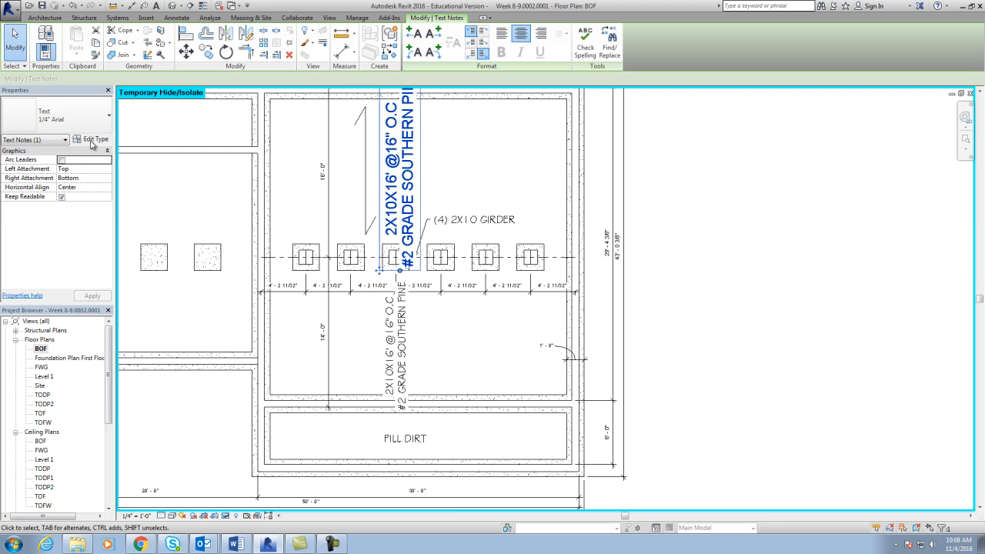
{"action": "left_click", "coordinate": [92, 142]}
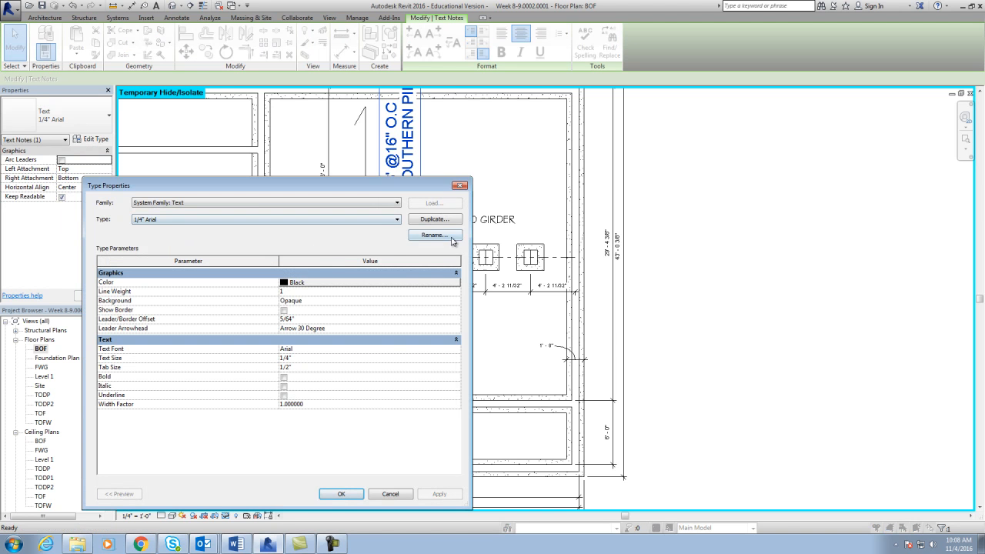
{"action": "left_click", "coordinate": [460, 185]}
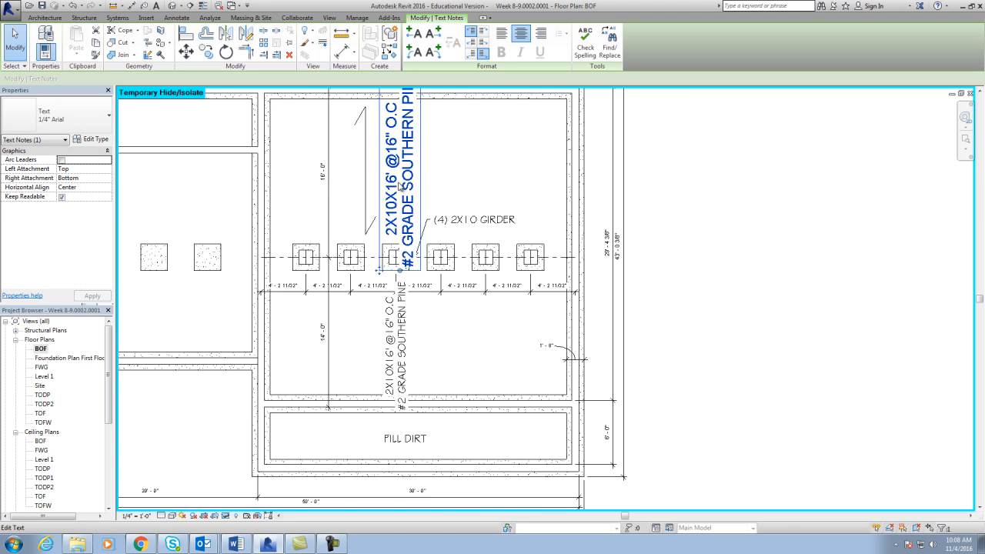
Set both the upper and lower joist notes to the 3/32" Arial text type
{"action": "left_click", "coordinate": [83, 121]}
{"action": "left_click", "coordinate": [61, 190]}
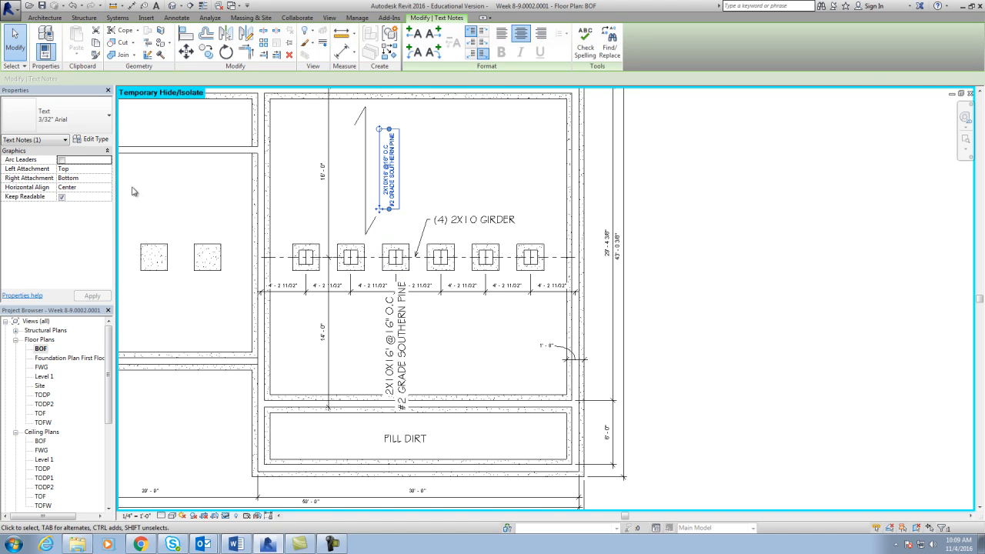
{"action": "left_click", "coordinate": [478, 178]}
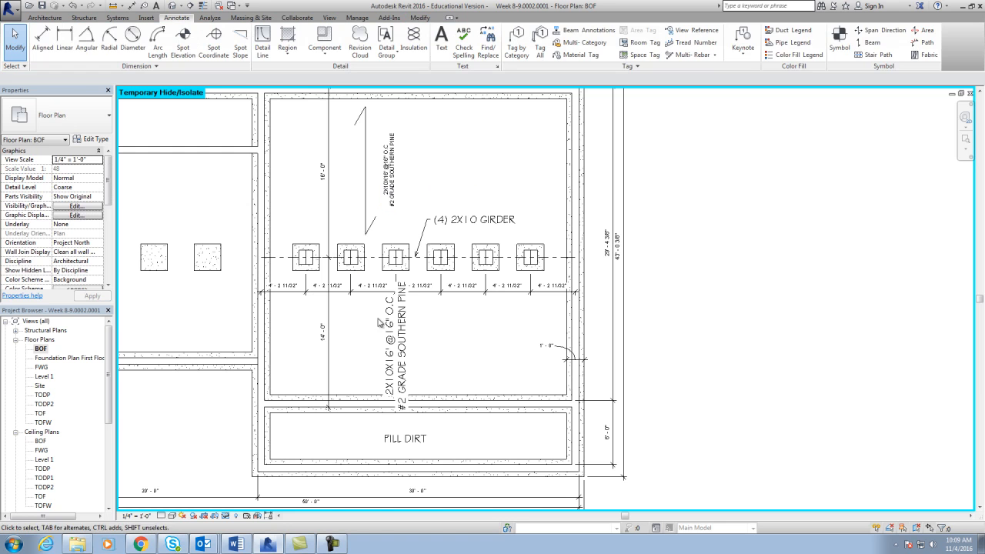
{"action": "left_click", "coordinate": [392, 339]}
{"action": "left_click", "coordinate": [62, 115]}
{"action": "left_click", "coordinate": [62, 190]}
{"action": "left_click", "coordinate": [510, 165]}
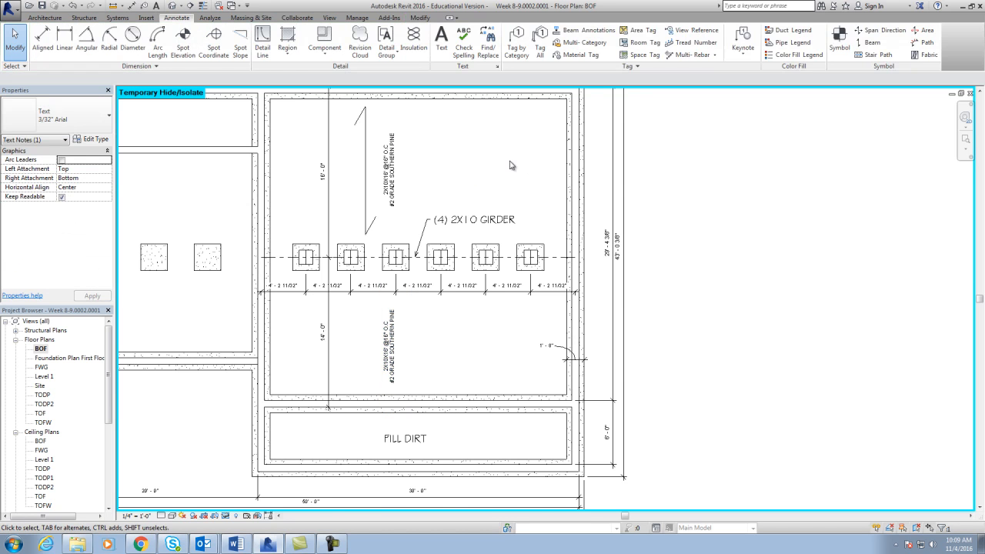
Duplicate the lower joist note's text type under the name 1/8" TEXT
{"action": "left_click", "coordinate": [401, 350]}
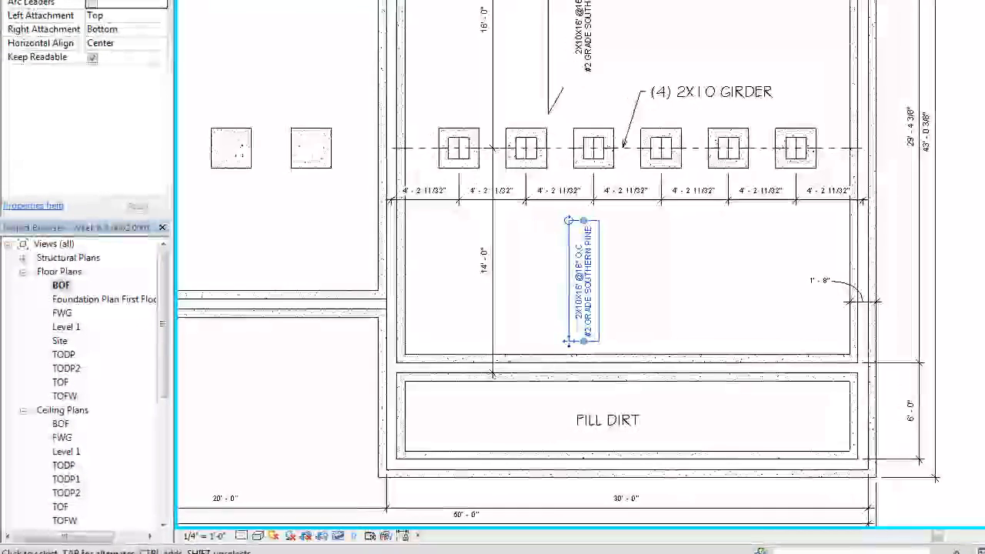
{"action": "left_click", "coordinate": [138, 2]}
{"action": "left_click", "coordinate": [666, 93]}
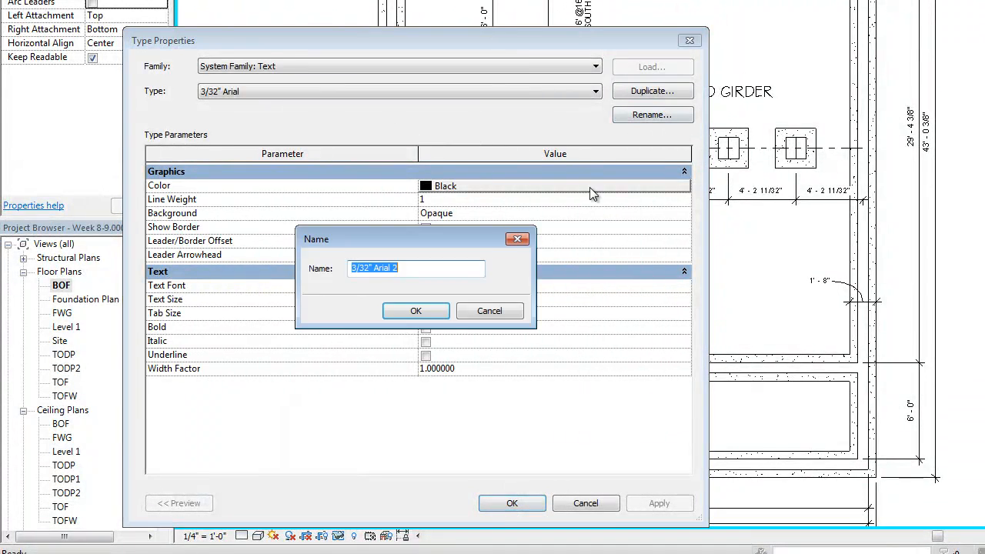
{"action": "type", "text": "1/8\" TEXT"}
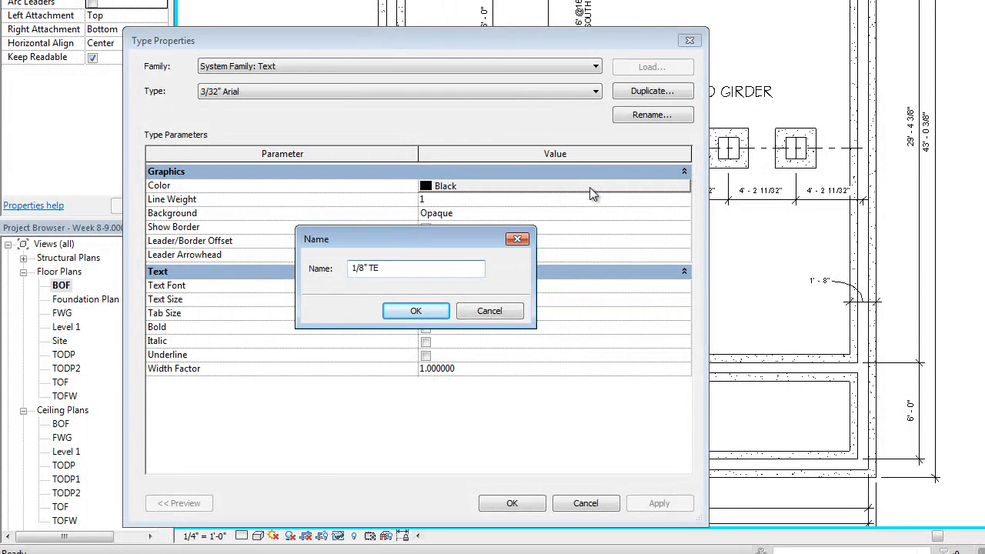
{"action": "left_click", "coordinate": [425, 312]}
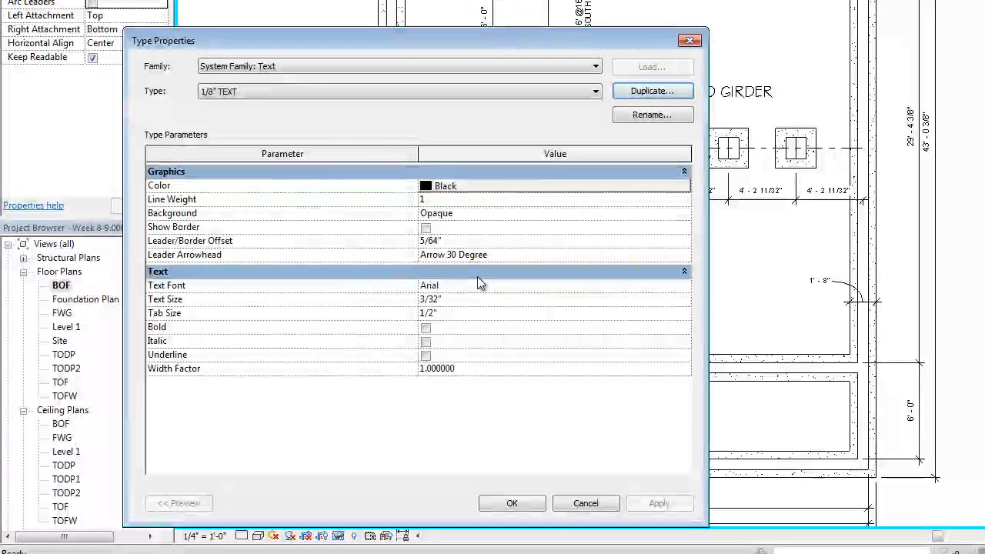
Set the text font of the 1/8" TEXT type to Stylus BT
{"action": "left_click", "coordinate": [455, 285]}
{"action": "left_click", "coordinate": [685, 286]}
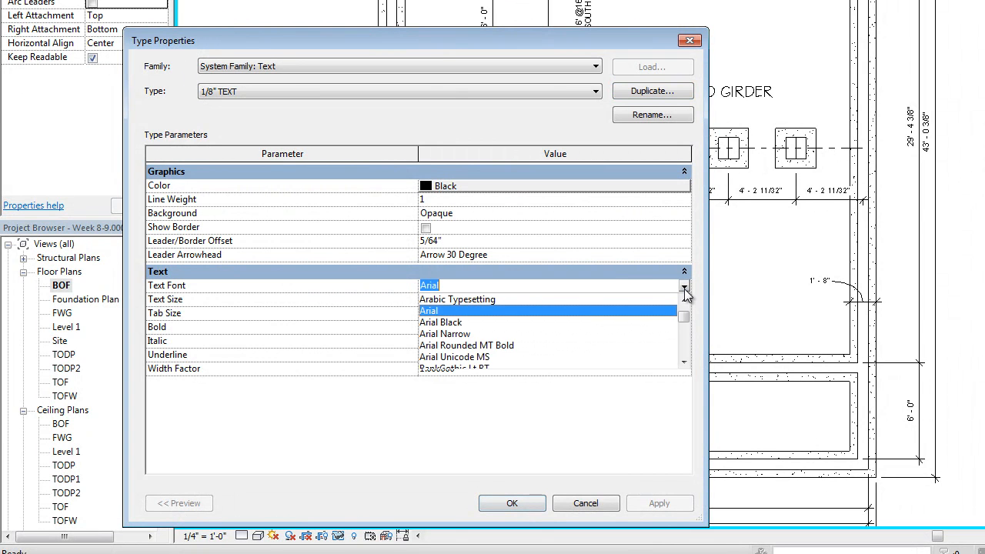
{"action": "left_click_drag", "start_coordinate": [684, 308], "coordinate": [682, 351]}
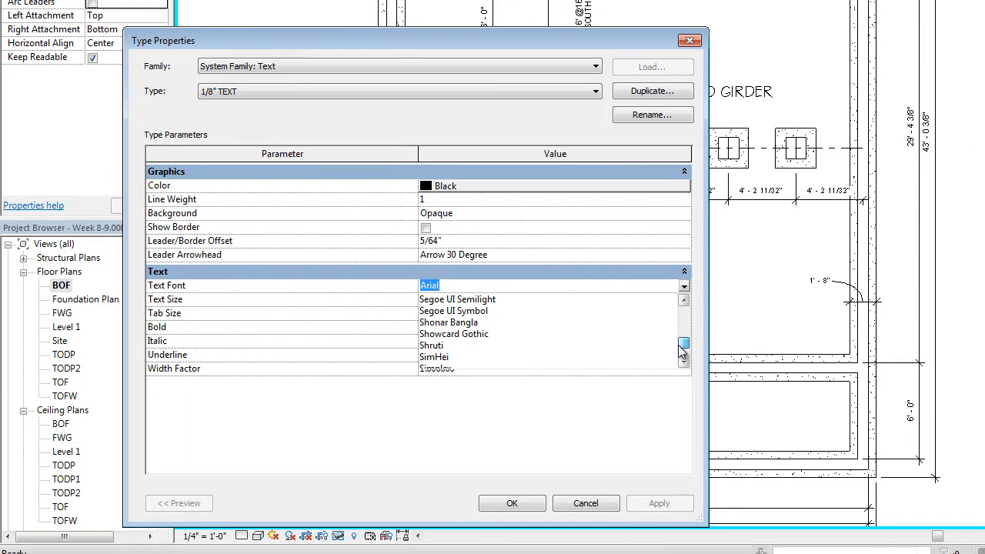
{"action": "left_click", "coordinate": [684, 361]}
{"action": "left_click", "coordinate": [684, 362]}
{"action": "left_click", "coordinate": [684, 362]}
{"action": "left_click", "coordinate": [685, 361]}
{"action": "left_click", "coordinate": [684, 362]}
{"action": "left_click", "coordinate": [684, 361]}
{"action": "left_click", "coordinate": [684, 362]}
{"action": "left_click", "coordinate": [684, 362]}
{"action": "left_click", "coordinate": [684, 362]}
{"action": "left_click", "coordinate": [684, 362]}
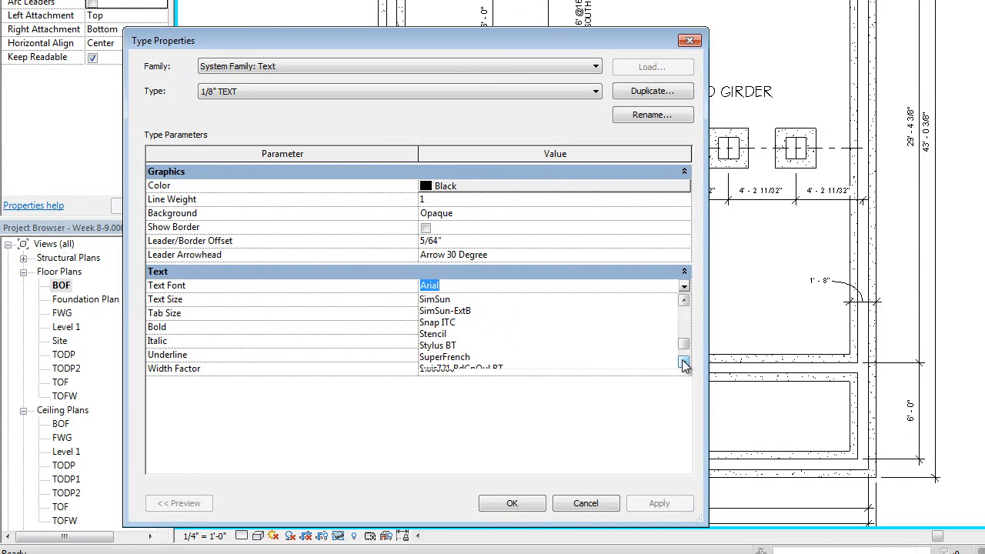
{"action": "left_click", "coordinate": [459, 345]}
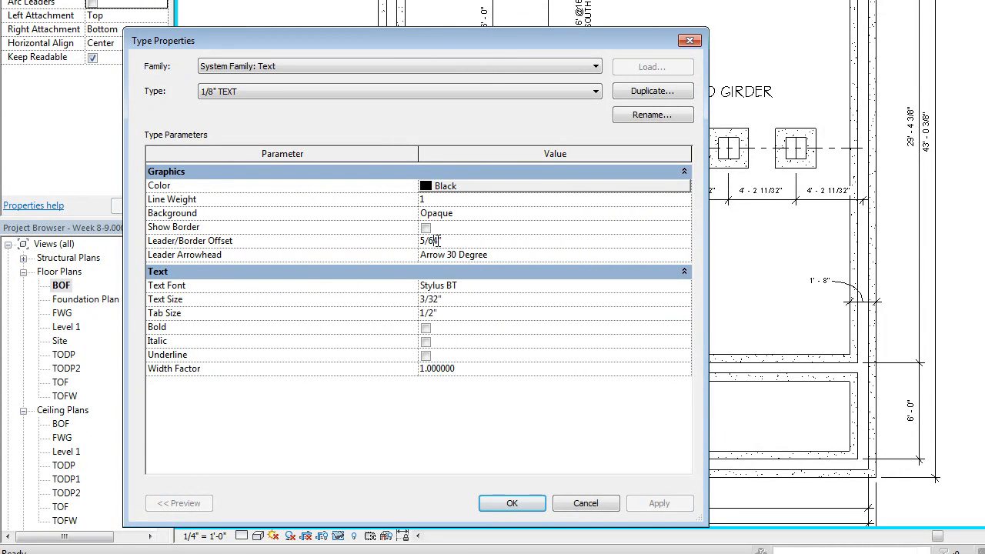
Set the 1/8" TEXT type's text size to 1/8" and apply the type to the lower joist note
{"action": "left_click", "coordinate": [455, 300]}
{"action": "key", "text": "BackSpace"}
{"action": "type", "text": ".125"}
{"action": "key", "text": "Return"}
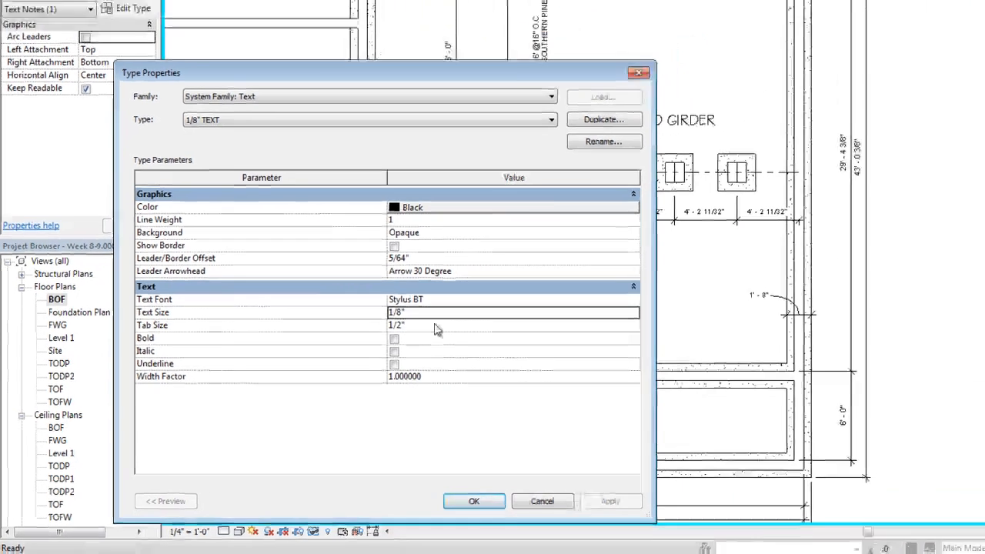
{"action": "left_click", "coordinate": [512, 502]}
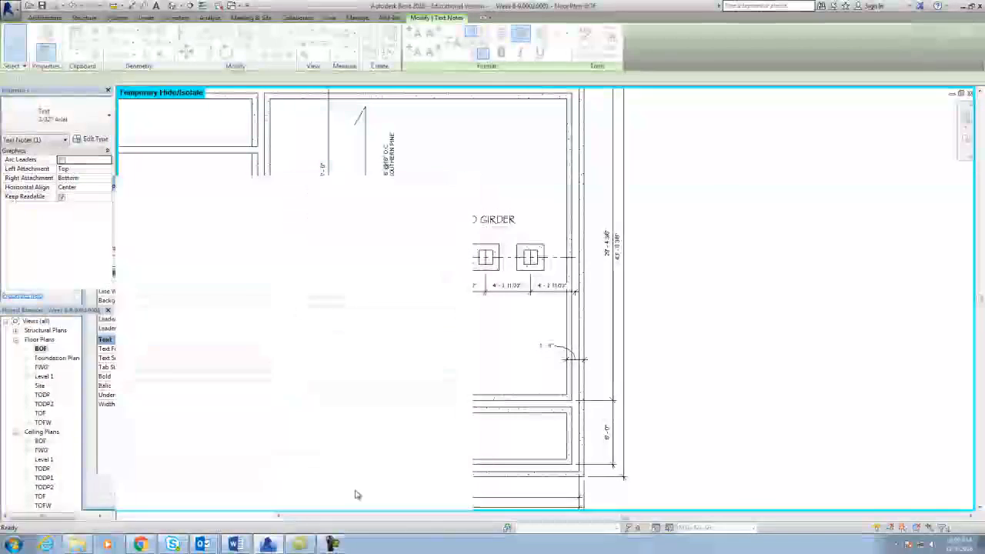
{"action": "left_click", "coordinate": [455, 172]}
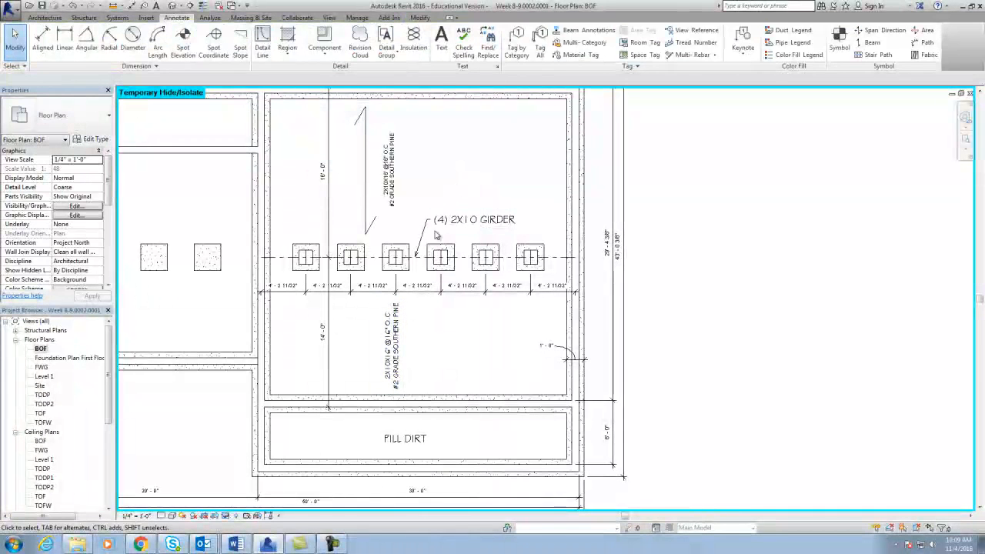
Set the upper joist note to the 1/8" TEXT type
{"action": "left_click", "coordinate": [400, 200]}
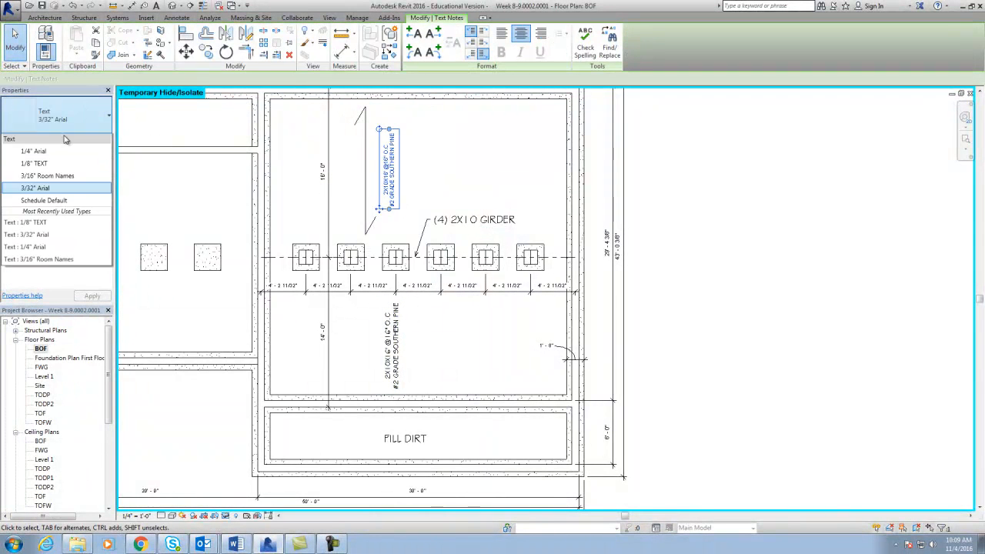
{"action": "left_click", "coordinate": [58, 115]}
{"action": "left_click", "coordinate": [39, 178]}
{"action": "left_click", "coordinate": [446, 150]}
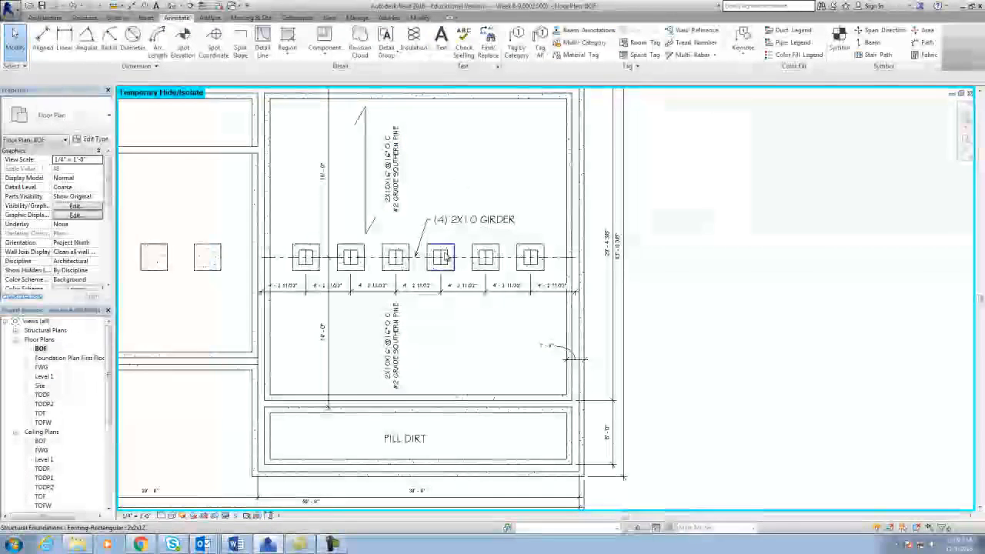
Copy the joist direction symbol with both ticks straight down beside the lower joist note
{"action": "left_click", "coordinate": [371, 210]}
{"action": "left_click", "coordinate": [364, 119], "text": "ctrl"}
{"action": "left_click", "coordinate": [360, 117], "text": "ctrl"}
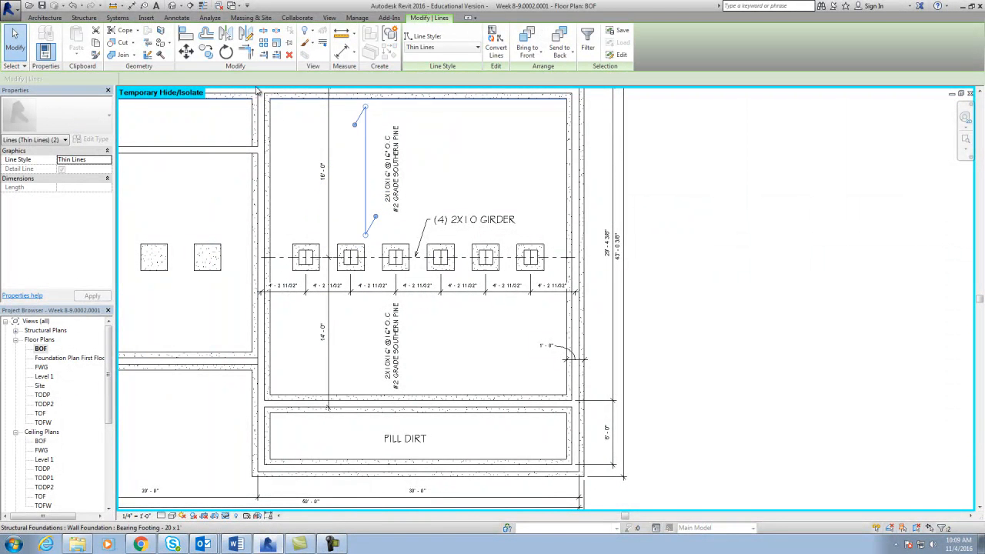
{"action": "left_click", "coordinate": [207, 52]}
{"action": "left_click", "coordinate": [378, 165]}
{"action": "left_click", "coordinate": [368, 331]}
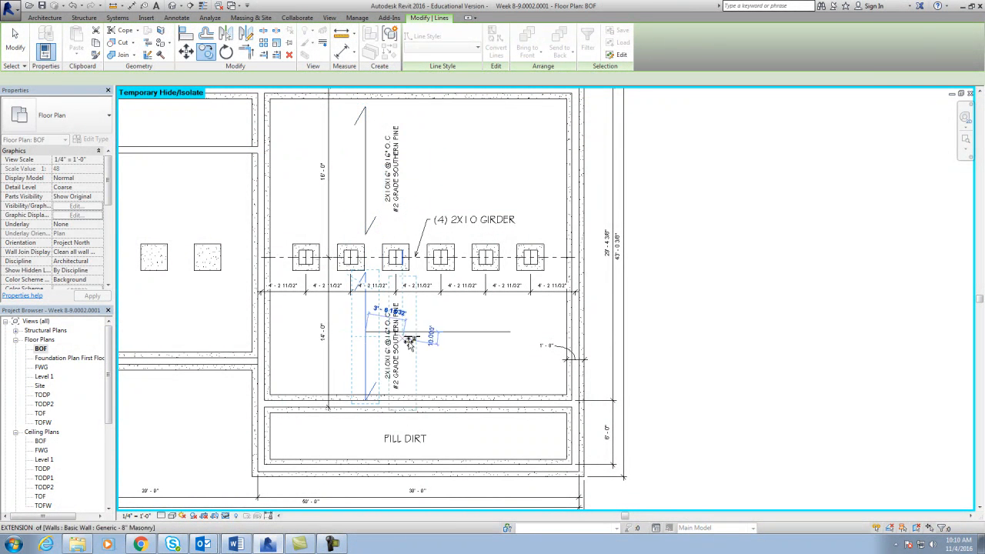
Shorten the lower joist span line at both ends so it stays clear of the girder dimension string and the bottom wall
{"action": "key", "text": "Escape"}
{"action": "left_click", "coordinate": [447, 389]}
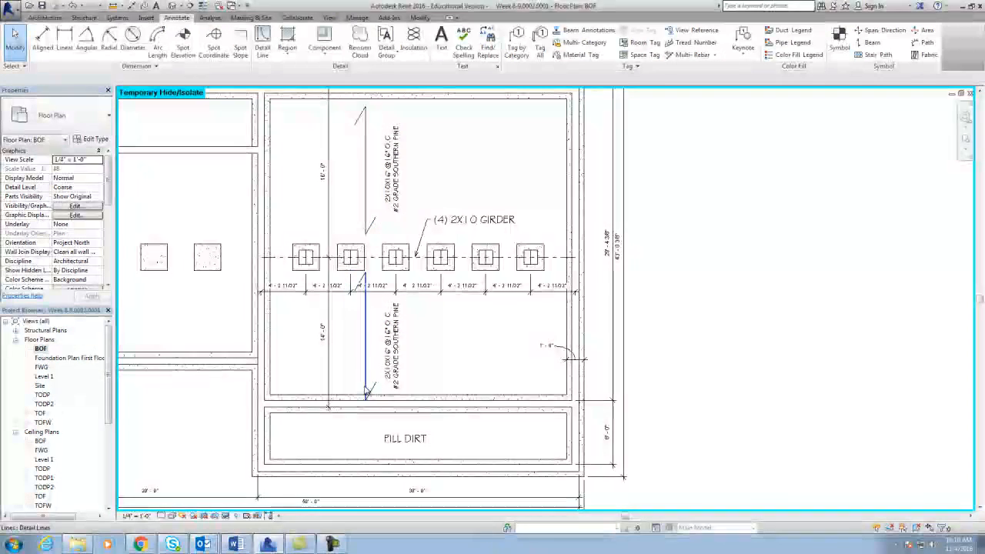
{"action": "left_click", "coordinate": [367, 394]}
{"action": "left_click_drag", "start_coordinate": [366, 401], "coordinate": [366, 385]}
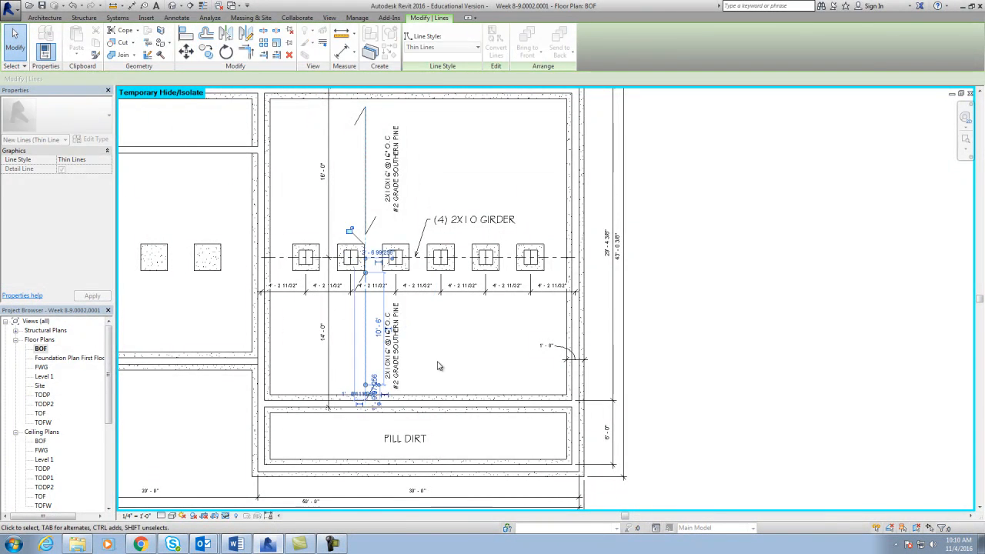
{"action": "left_click", "coordinate": [427, 372]}
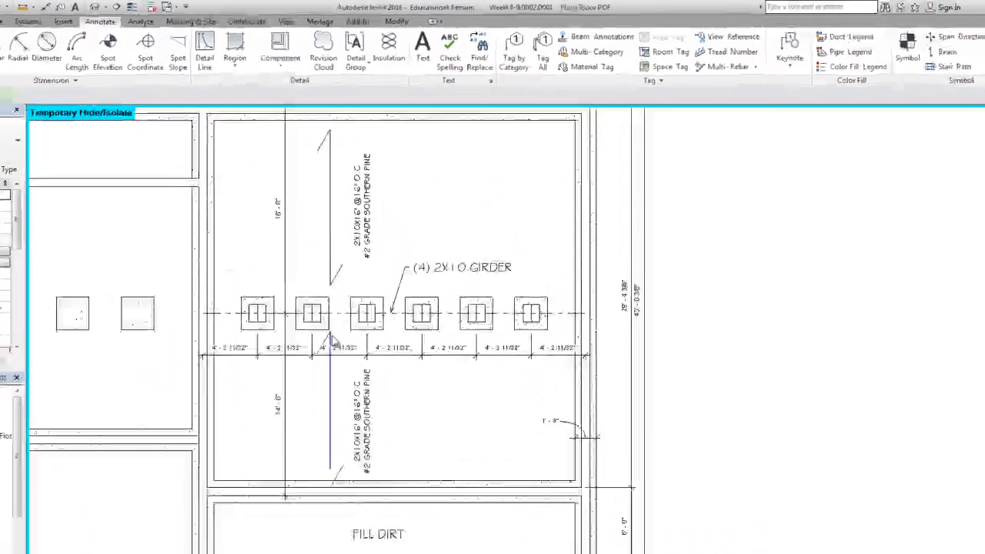
{"action": "left_click", "coordinate": [366, 278]}
{"action": "left_click_drag", "start_coordinate": [285, 408], "coordinate": [286, 449]}
{"action": "left_click", "coordinate": [444, 482]}
Copy the slanted tick from the lower span line's old upper endpoint to its shortened upper end
{"action": "left_click", "coordinate": [282, 422]}
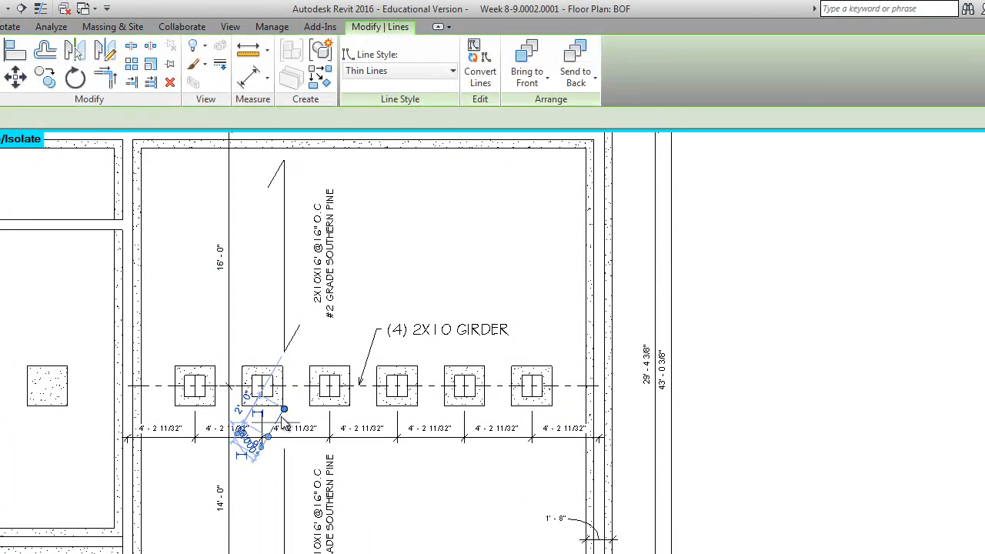
{"action": "left_click", "coordinate": [51, 76]}
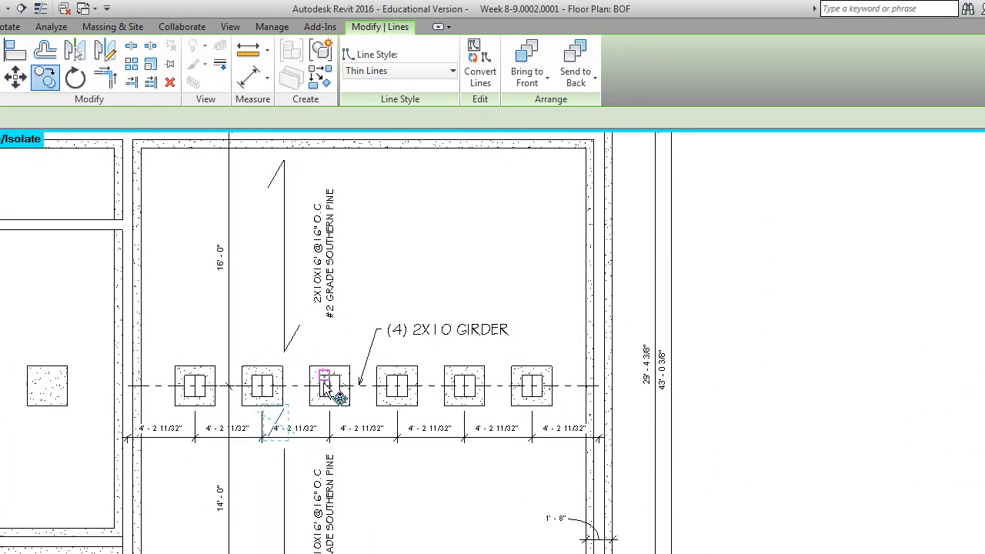
{"action": "left_click", "coordinate": [284, 409]}
{"action": "left_click", "coordinate": [284, 449]}
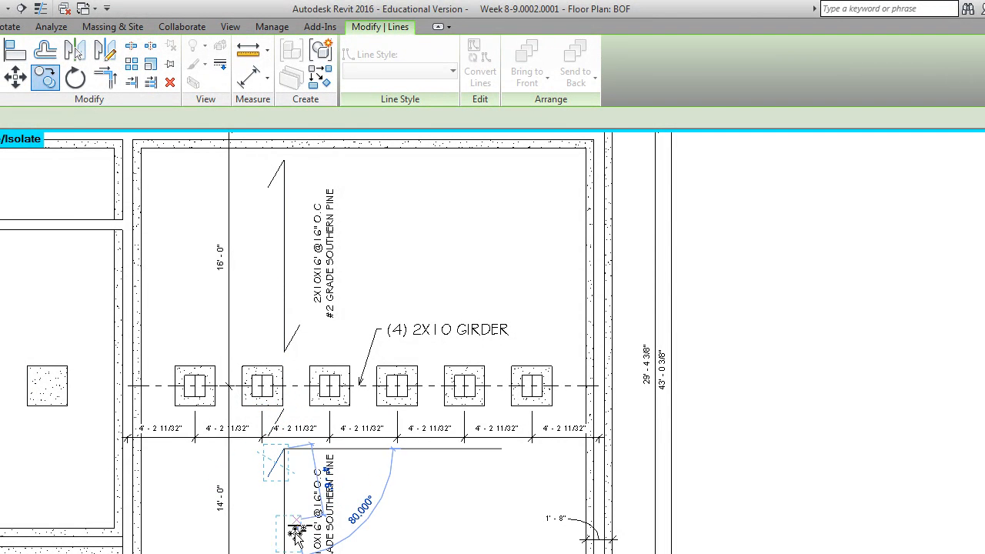
{"action": "key", "text": "Escape"}
Copy the slanted tick near the bottom wall up to the span line's shortened lower end
{"action": "left_click", "coordinate": [291, 552]}
{"action": "left_click", "coordinate": [48, 78]}
{"action": "left_click", "coordinate": [342, 452]}
{"action": "left_click", "coordinate": [343, 436]}
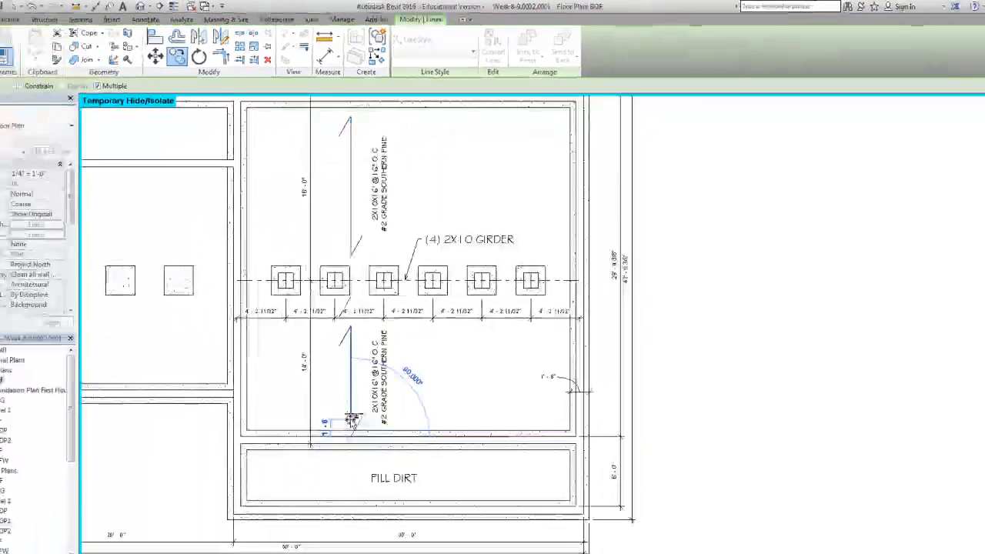
{"action": "key", "text": "Escape"}
{"action": "key", "text": "Escape"}
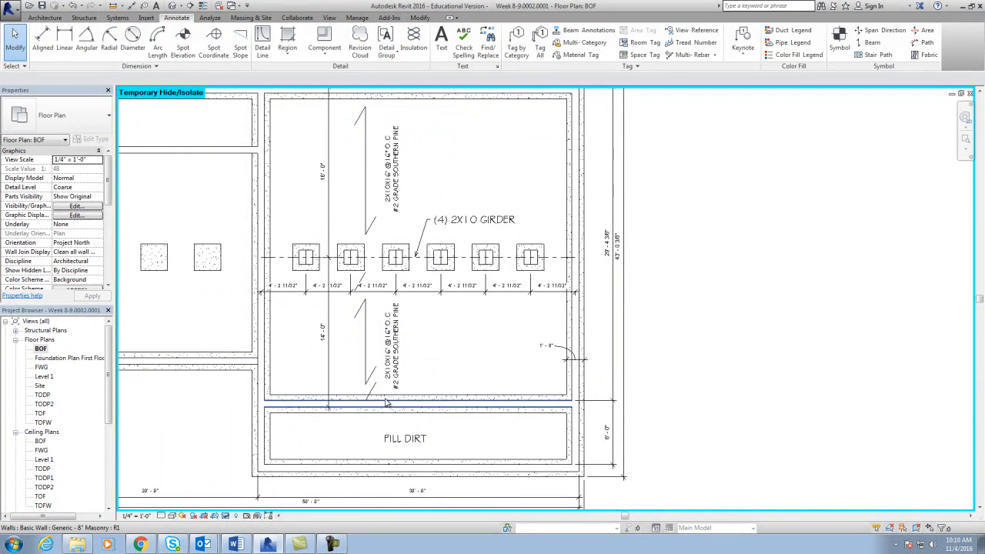
Delete the two original slanted ticks left detached beyond the ends of the lower span line
{"action": "left_click", "coordinate": [375, 391]}
{"action": "key", "text": "Delete"}
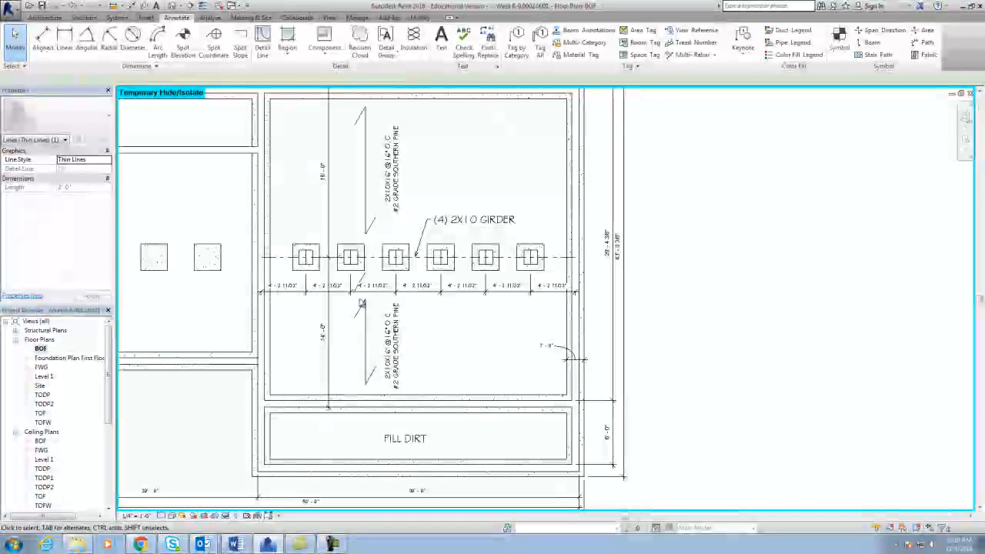
{"action": "left_click", "coordinate": [365, 279]}
{"action": "key", "text": "Delete"}
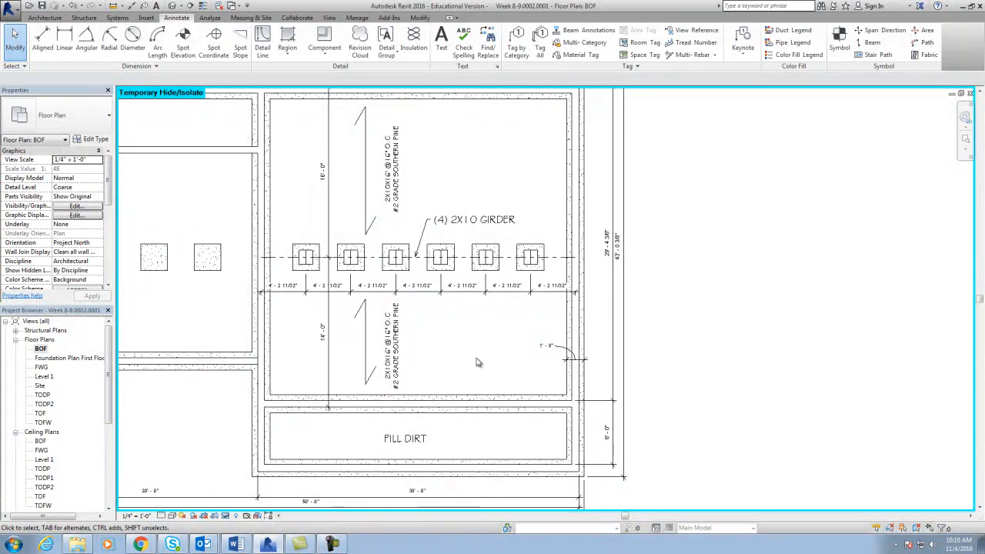
Add an aligned dimension across the narrow bay above the three piers, with witness lines on the outer faces of its walls
{"action": "scroll", "coordinate": [446, 362], "scroll_direction": "down", "scroll_amount": 4}
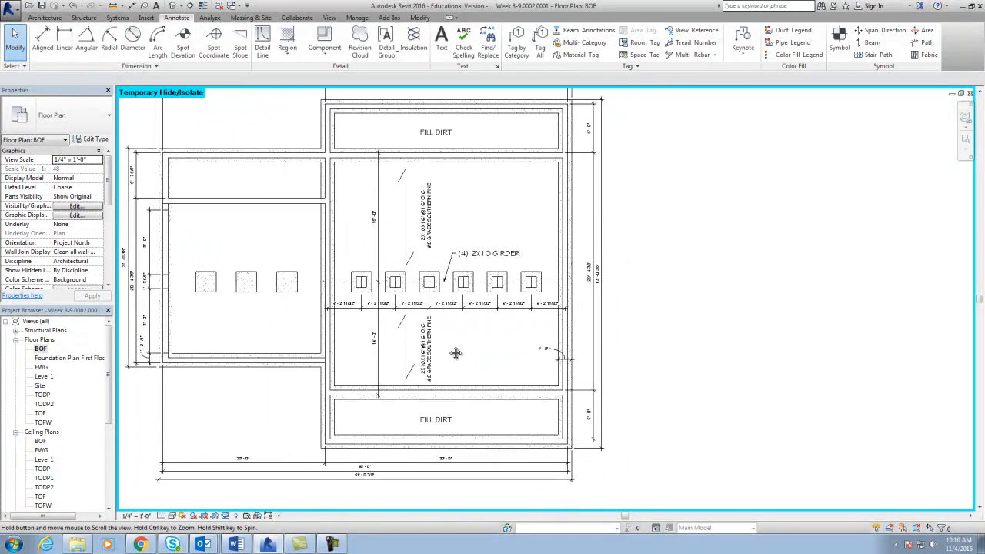
{"action": "scroll", "coordinate": [442, 363], "scroll_direction": "up", "scroll_amount": 1}
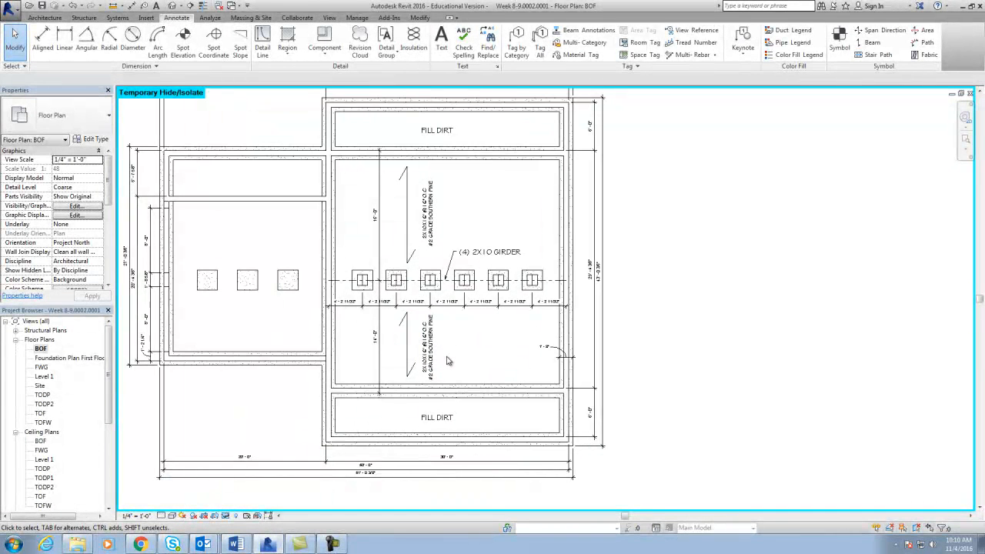
{"action": "middle_click_drag", "start_coordinate": [454, 358], "coordinate": [565, 389]}
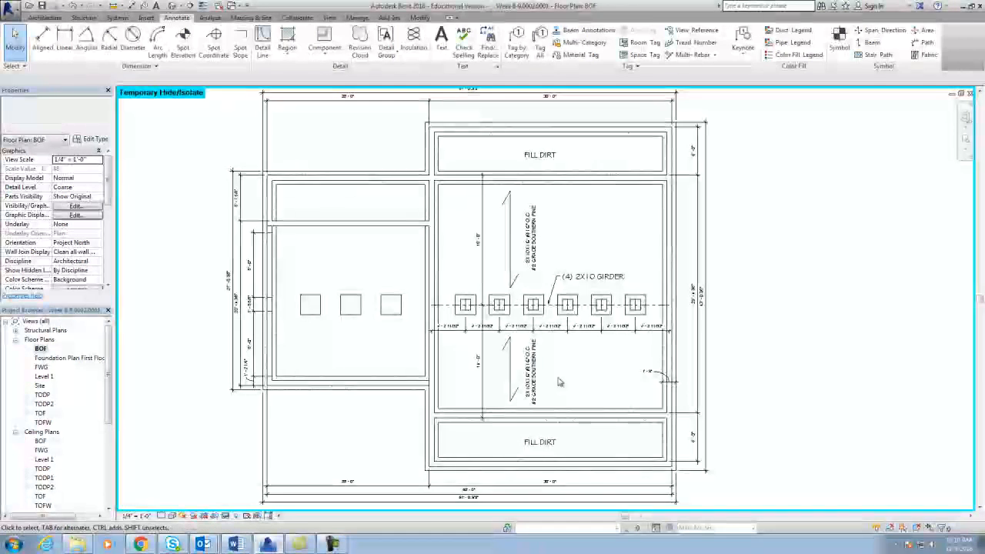
{"action": "scroll", "coordinate": [308, 204], "scroll_direction": "up", "scroll_amount": 2}
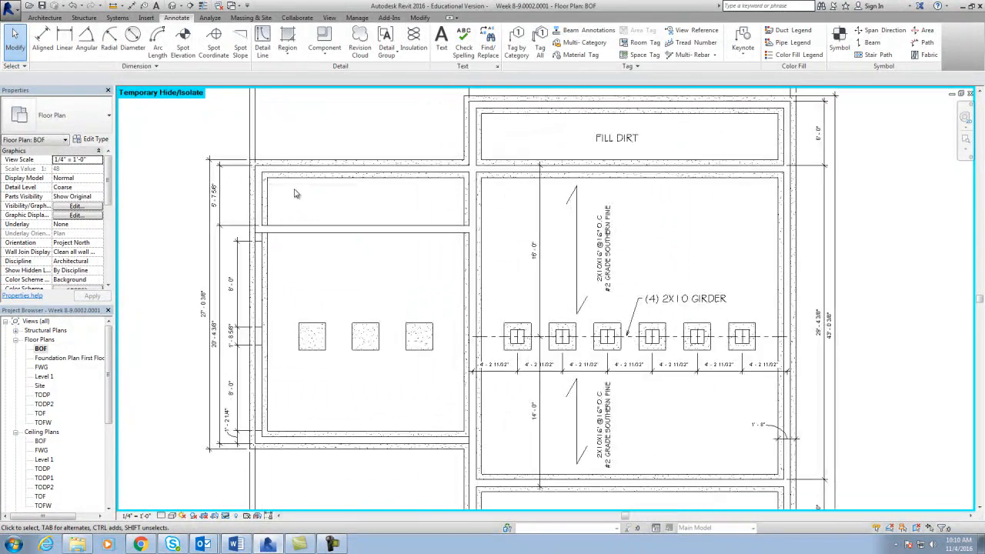
{"action": "scroll", "coordinate": [323, 213], "scroll_direction": "up", "scroll_amount": 1}
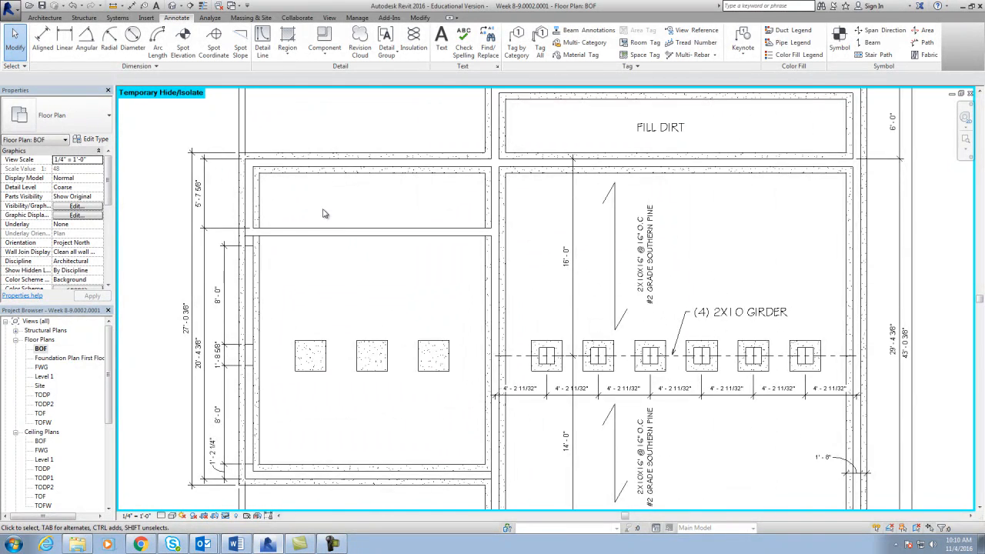
{"action": "scroll", "coordinate": [338, 240], "scroll_direction": "up", "scroll_amount": 1}
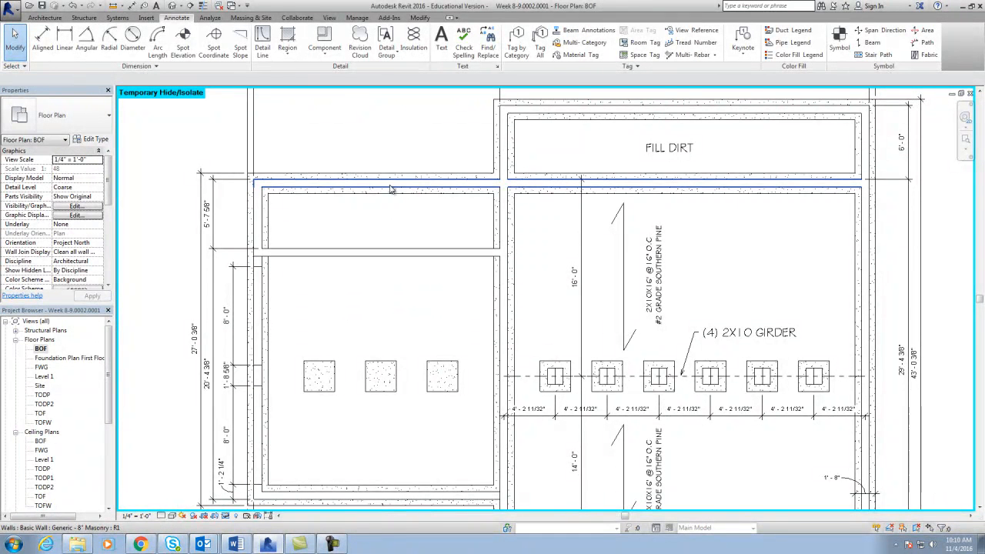
{"action": "left_click", "coordinate": [42, 43]}
{"action": "left_click", "coordinate": [354, 181]}
{"action": "left_click", "coordinate": [358, 252]}
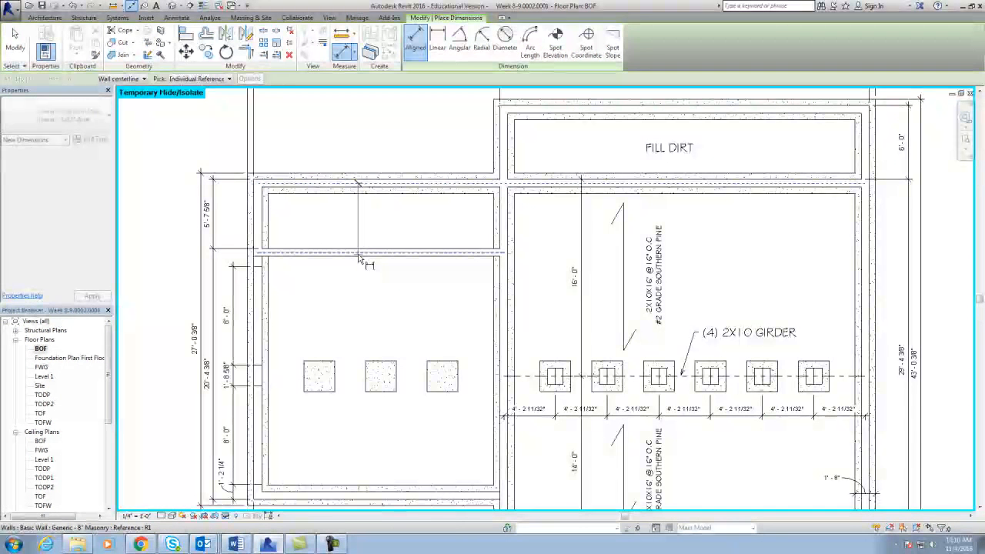
{"action": "left_click", "coordinate": [358, 247]}
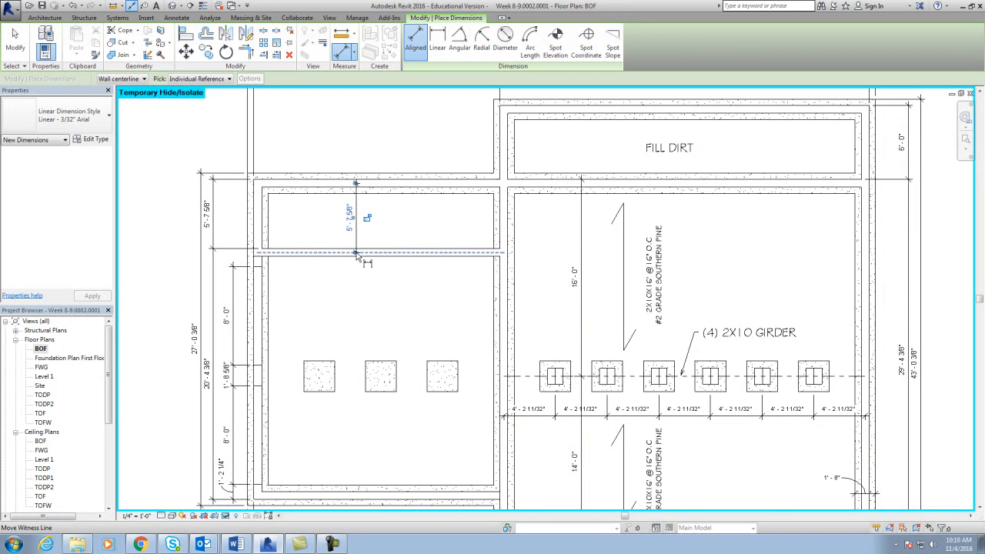
{"action": "left_click", "coordinate": [355, 249]}
{"action": "left_click", "coordinate": [354, 184]}
{"action": "left_click", "coordinate": [355, 187]}
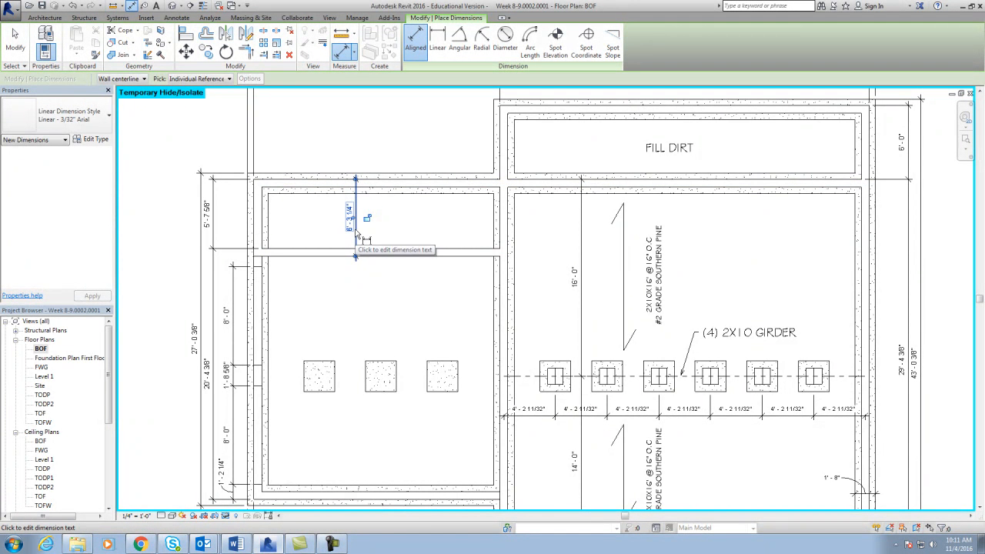
{"action": "key", "text": "Escape"}
{"action": "key", "text": "Escape"}
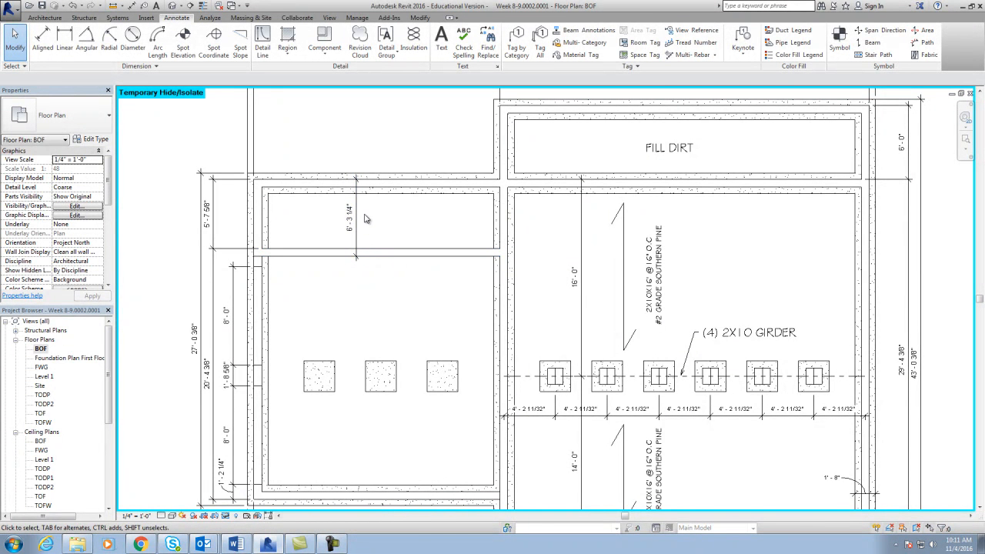
Delete the aligned dimension inside the narrow bay above the three piers
{"action": "left_click", "coordinate": [357, 228]}
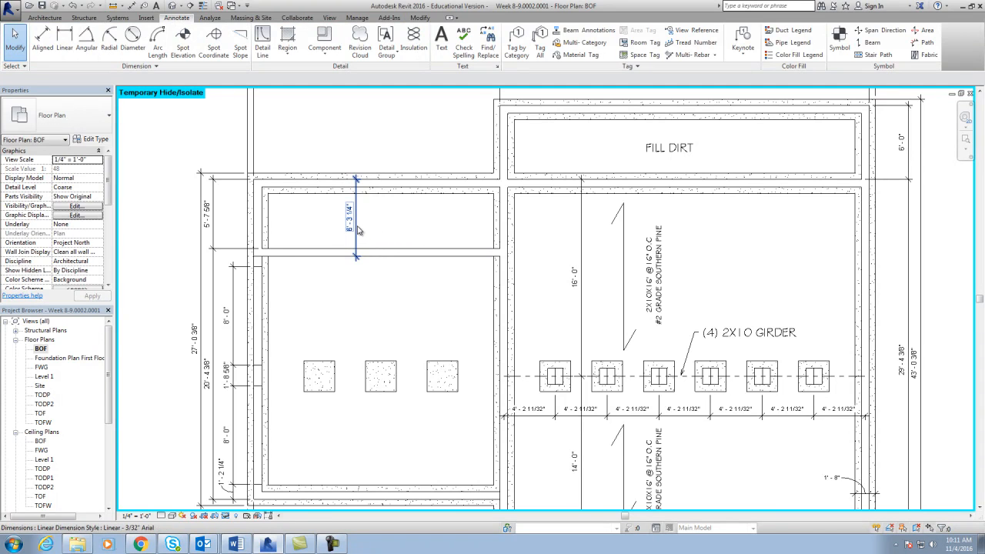
{"action": "left_click", "coordinate": [363, 235]}
{"action": "key", "text": "Delete"}
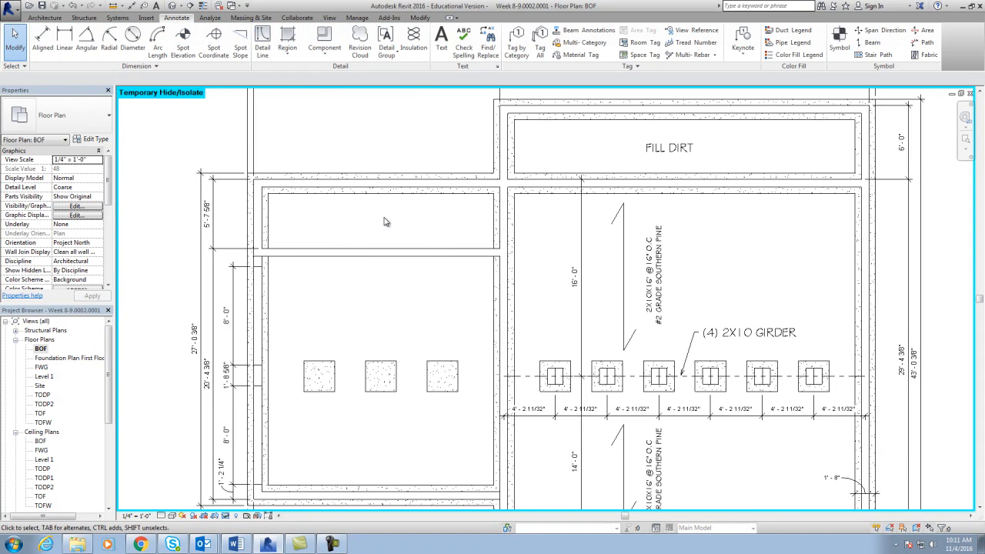
Copy the upper 2X10X16' @ 16" O.C #2 GRADE SOUTHERN PINE note into the narrow bay above the three piers
{"action": "left_click", "coordinate": [650, 270]}
{"action": "left_click", "coordinate": [207, 52]}
{"action": "left_click", "coordinate": [650, 277]}
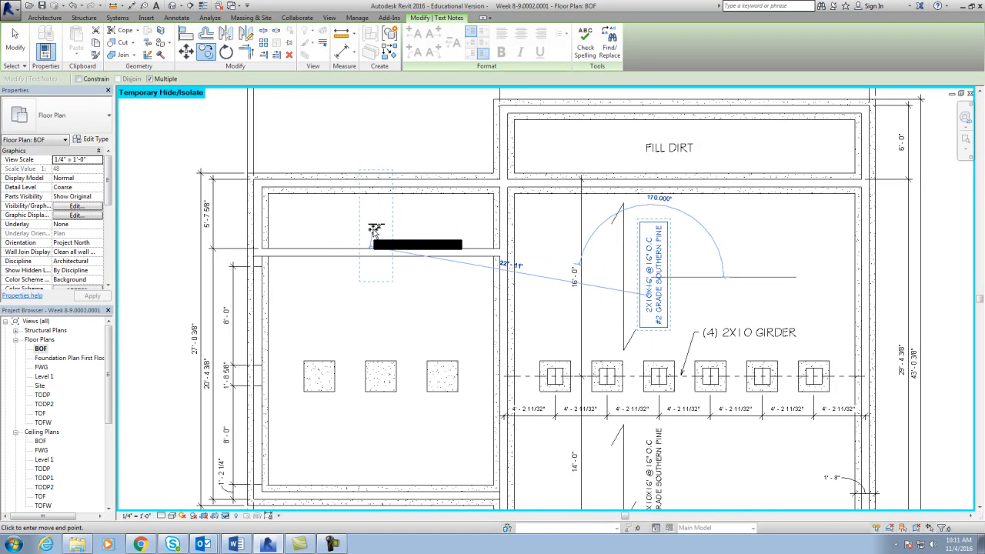
{"action": "left_click", "coordinate": [366, 231]}
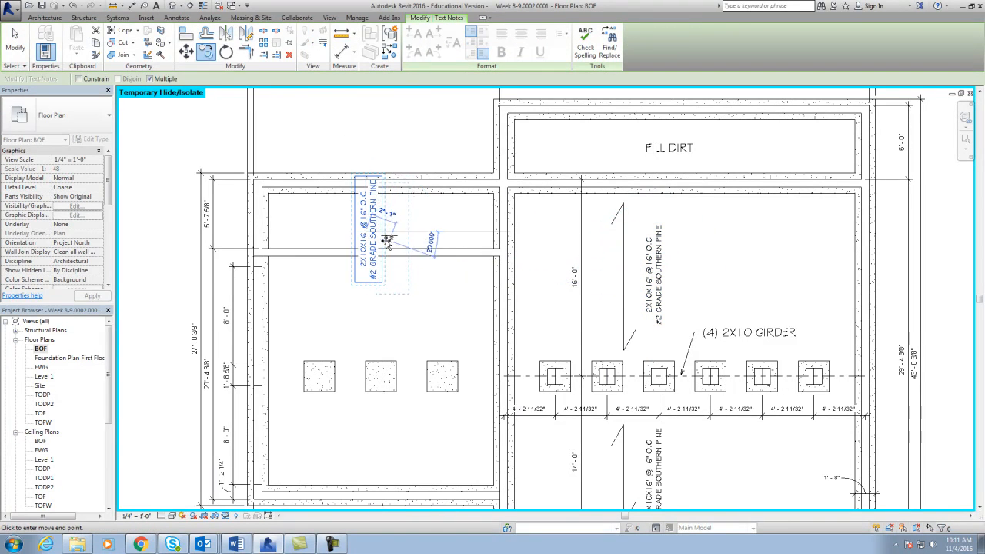
{"action": "key", "text": "Escape"}
{"action": "key", "text": "Escape"}
Rotate the copied joist note to horizontal and position it centrally inside the narrow bay
{"action": "left_click", "coordinate": [378, 223]}
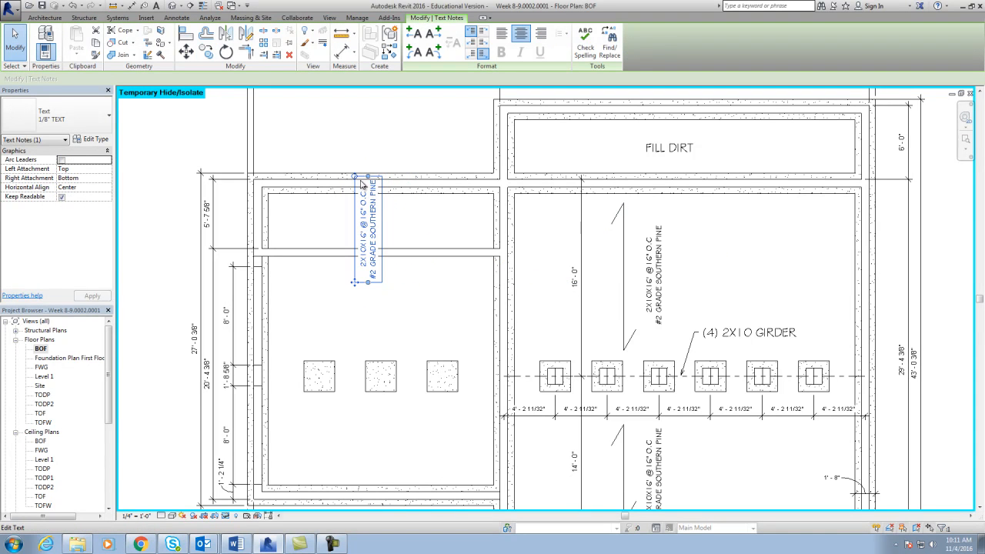
{"action": "left_click_drag", "start_coordinate": [355, 176], "coordinate": [421, 215]}
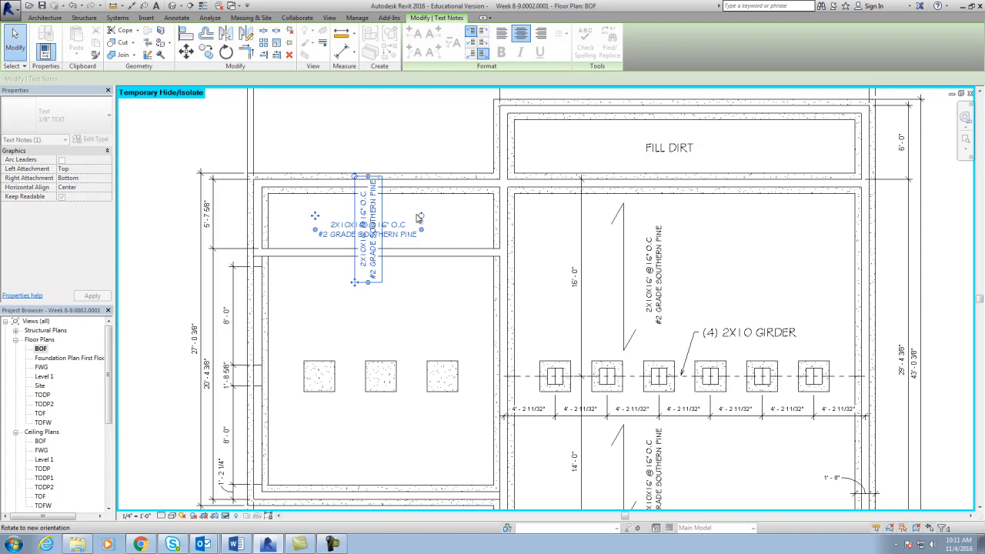
{"action": "left_click", "coordinate": [420, 290]}
{"action": "left_click_drag", "start_coordinate": [370, 237], "coordinate": [376, 228]}
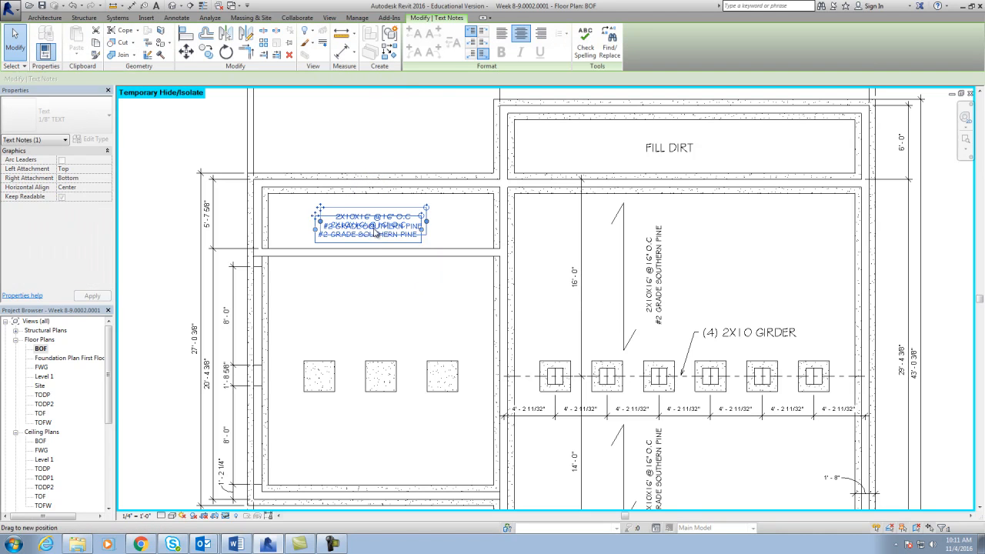
{"action": "left_click", "coordinate": [389, 291]}
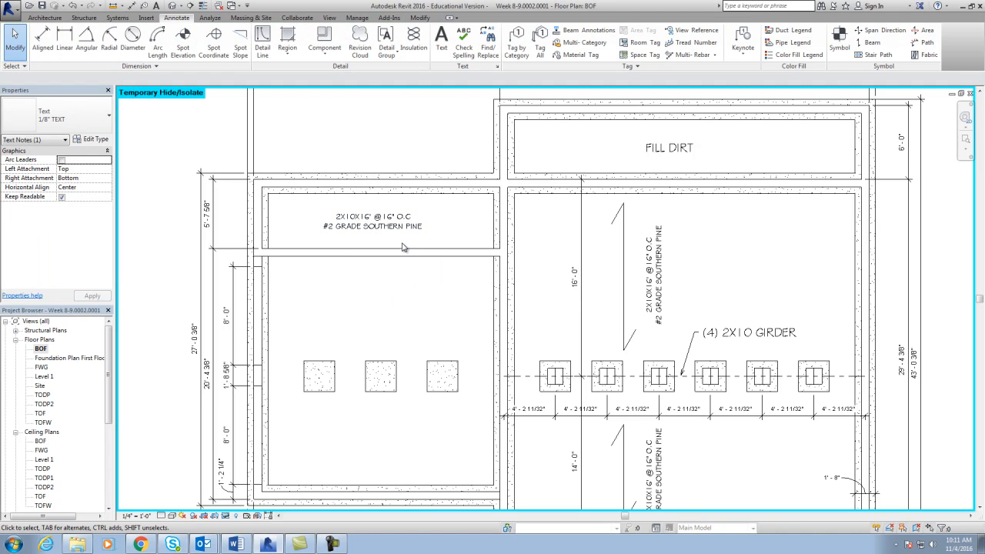
Change the joist size in the note below the girder to 2X10X14'
{"action": "double_click", "coordinate": [370, 218]}
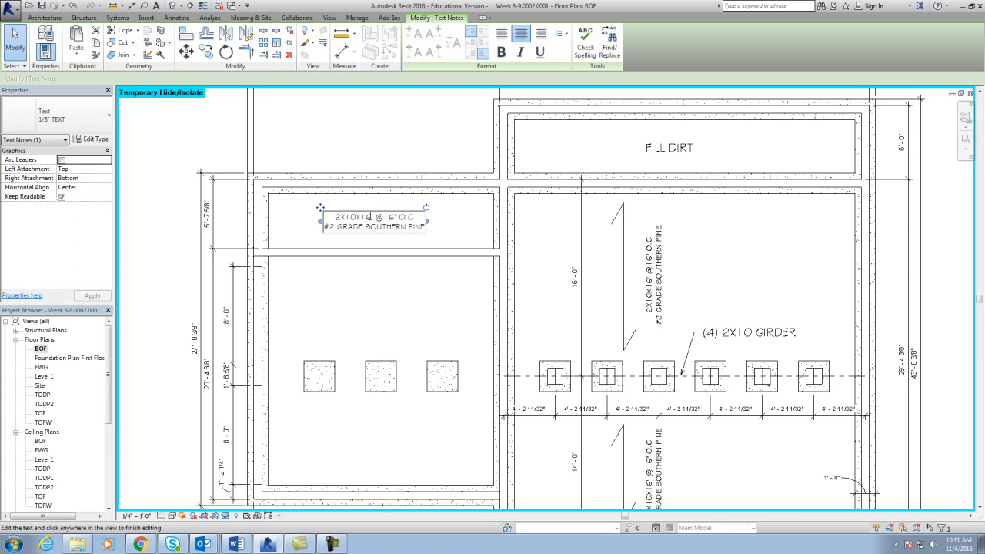
{"action": "left_click", "coordinate": [698, 464]}
{"action": "left_click", "coordinate": [698, 465]}
{"action": "scroll", "coordinate": [695, 473], "scroll_direction": "down", "scroll_amount": 1}
{"action": "middle_click_drag", "start_coordinate": [695, 473], "coordinate": [648, 372]}
{"action": "scroll", "coordinate": [551, 318], "scroll_direction": "up", "scroll_amount": 2}
{"action": "double_click", "coordinate": [606, 363]}
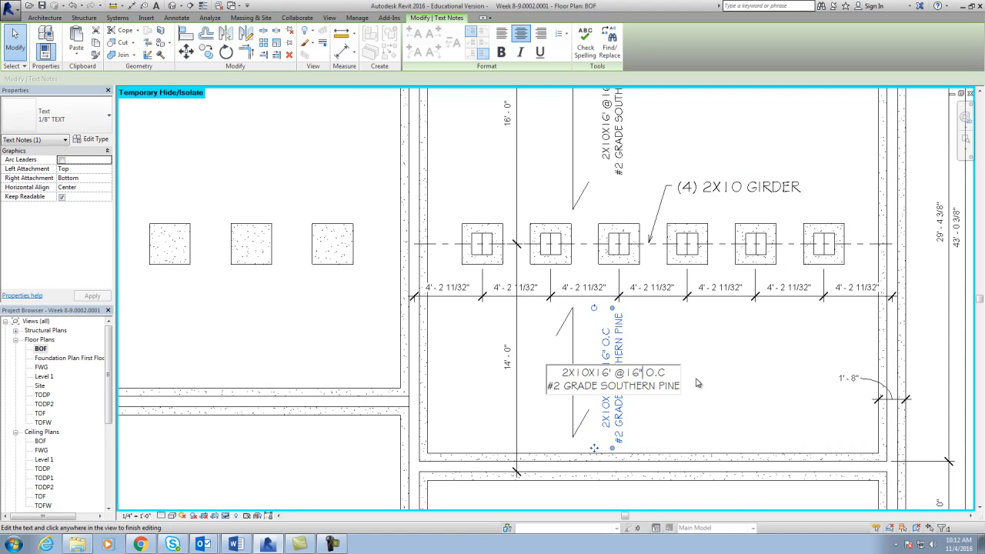
{"action": "key", "text": "BackSpace"}
{"action": "type", "text": "4"}
{"action": "left_click", "coordinate": [712, 368]}
{"action": "scroll", "coordinate": [677, 392], "scroll_direction": "down", "scroll_amount": 3}
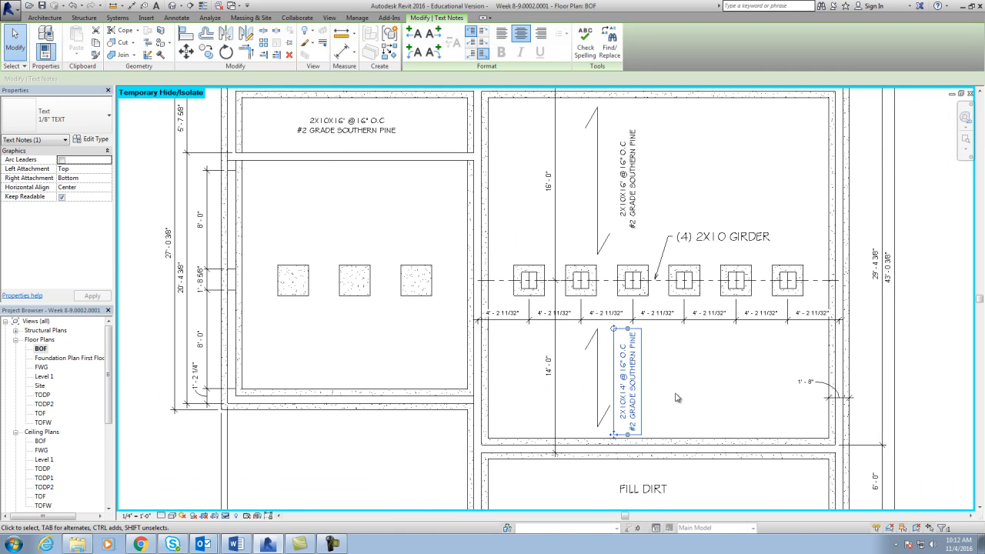
{"action": "key", "text": "Escape"}
Change the joist size in the narrow bay's note to 2X10X6'
{"action": "scroll", "coordinate": [407, 211], "scroll_direction": "up", "scroll_amount": 3}
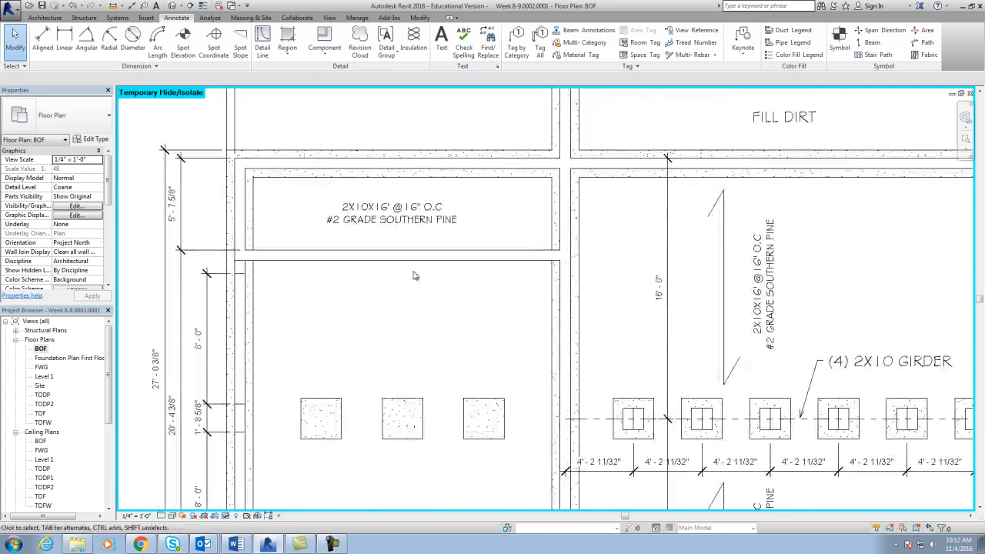
{"action": "scroll", "coordinate": [397, 233], "scroll_direction": "up", "scroll_amount": 2}
{"action": "double_click", "coordinate": [383, 200]}
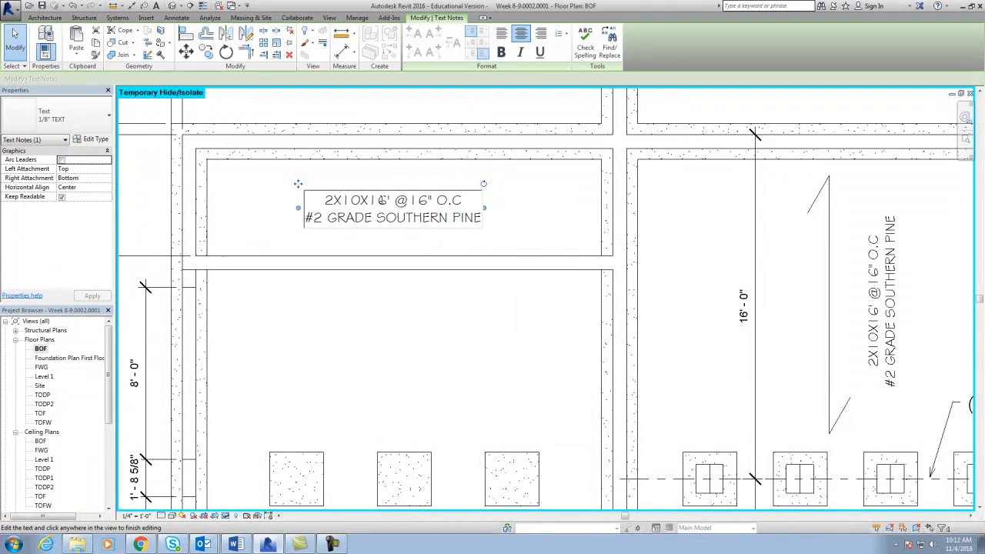
{"action": "key", "text": "BackSpace"}
{"action": "key", "text": "BackSpace"}
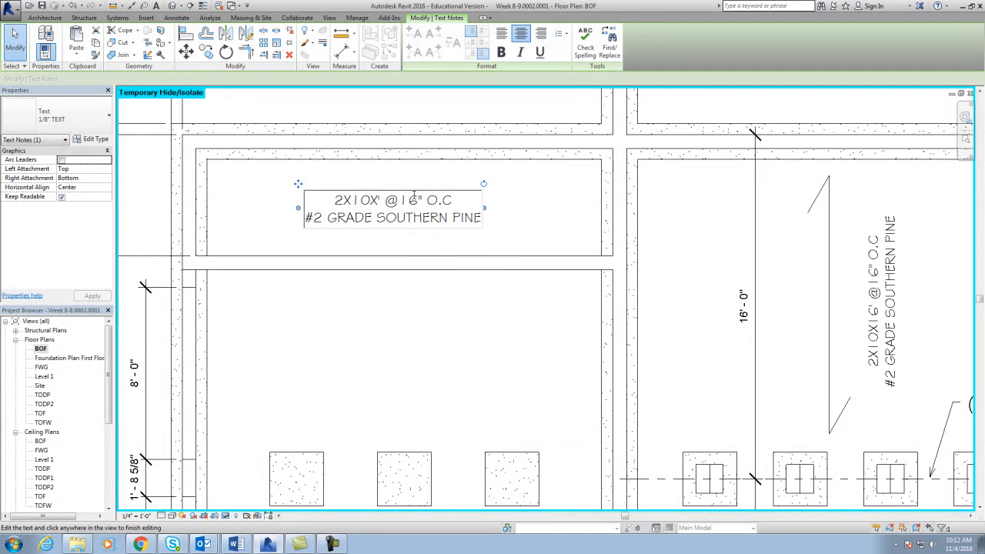
{"action": "type", "text": "6'"}
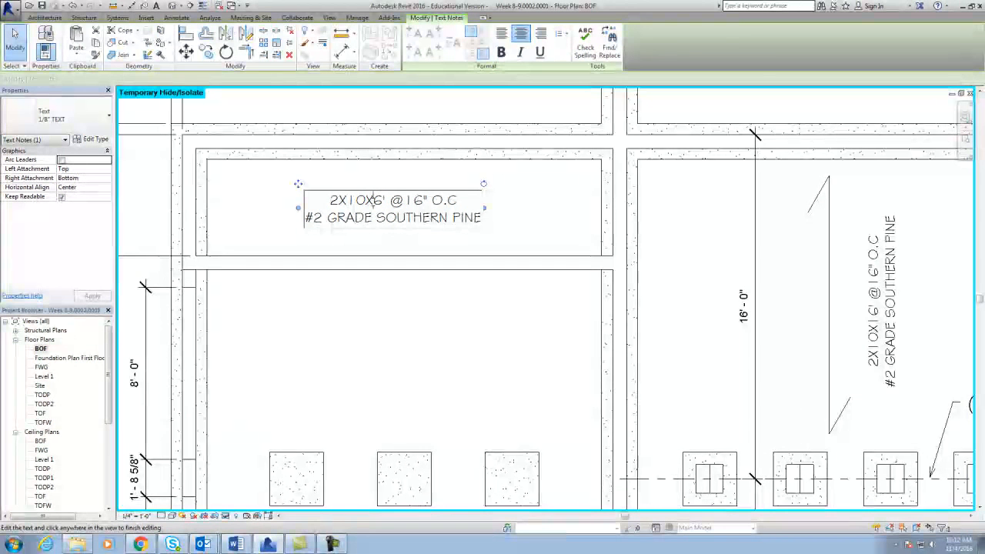
Finish the joist size edit in the narrow bay's note
{"action": "left_click", "coordinate": [439, 319]}
{"action": "left_click", "coordinate": [489, 356]}
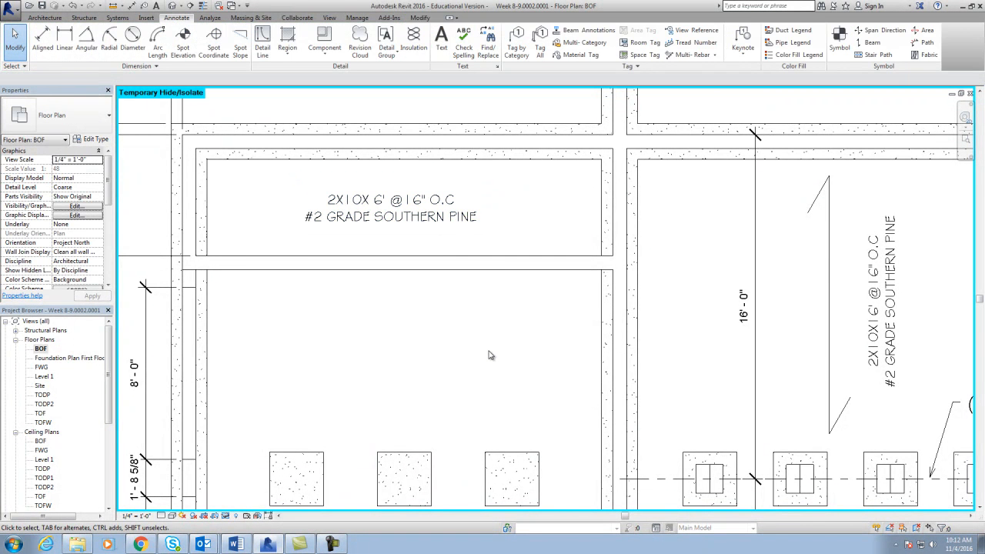
{"action": "scroll", "coordinate": [488, 356], "scroll_direction": "down", "scroll_amount": 2}
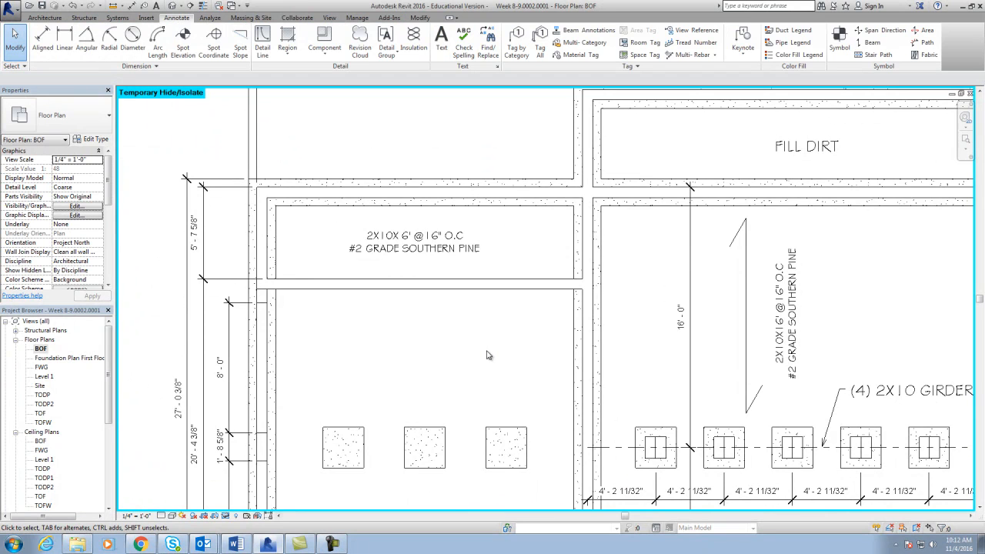
Check the Southern pine spans in the Word floor joist table and set the narrow bay's Revit note to #3 GRADE SOUTHERN PINE
{"action": "left_click", "coordinate": [236, 544]}
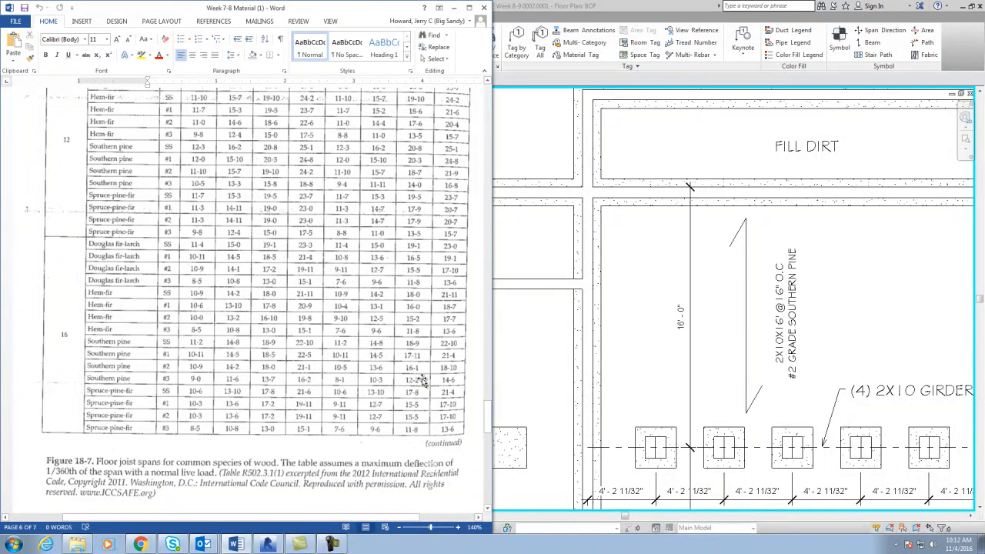
{"action": "left_click", "coordinate": [513, 364]}
{"action": "double_click", "coordinate": [363, 254]}
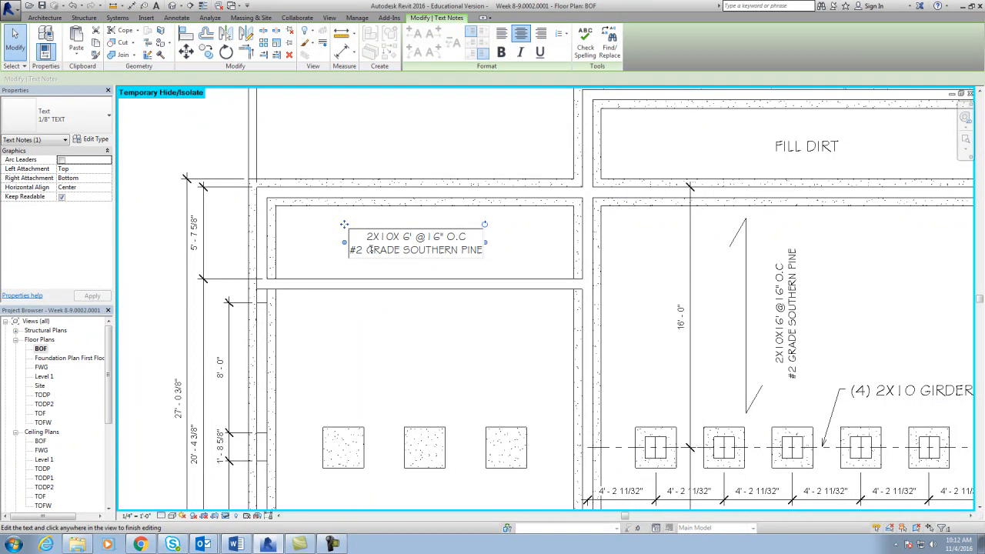
{"action": "key", "text": "BackSpace"}
{"action": "type", "text": "3"}
{"action": "left_click", "coordinate": [412, 331]}
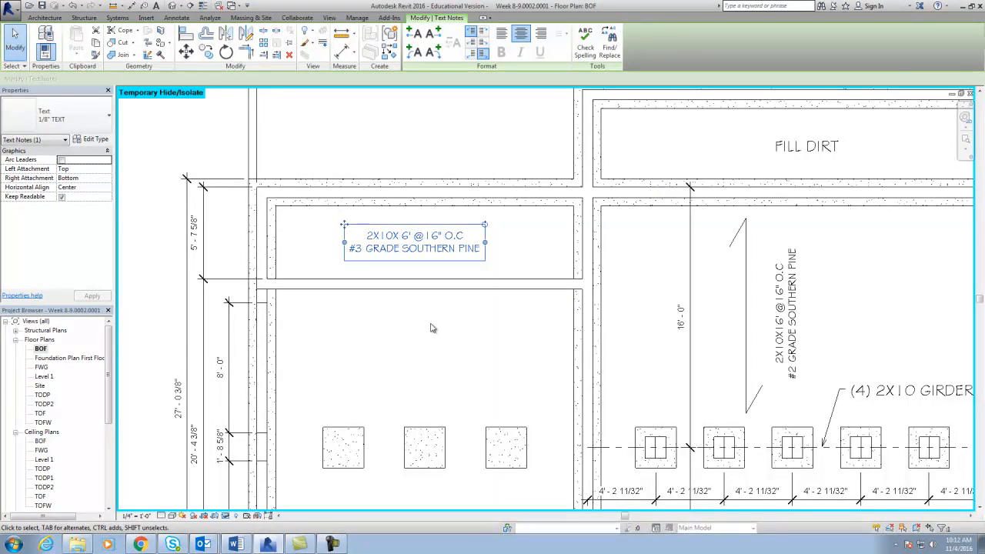
{"action": "left_click", "coordinate": [412, 332]}
Draw a vertical joist span line with a slanted tick at each end beside the narrow bay's note, using thin detail lines
{"action": "scroll", "coordinate": [404, 327], "scroll_direction": "down", "scroll_amount": 1}
{"action": "scroll", "coordinate": [405, 331], "scroll_direction": "down", "scroll_amount": 1}
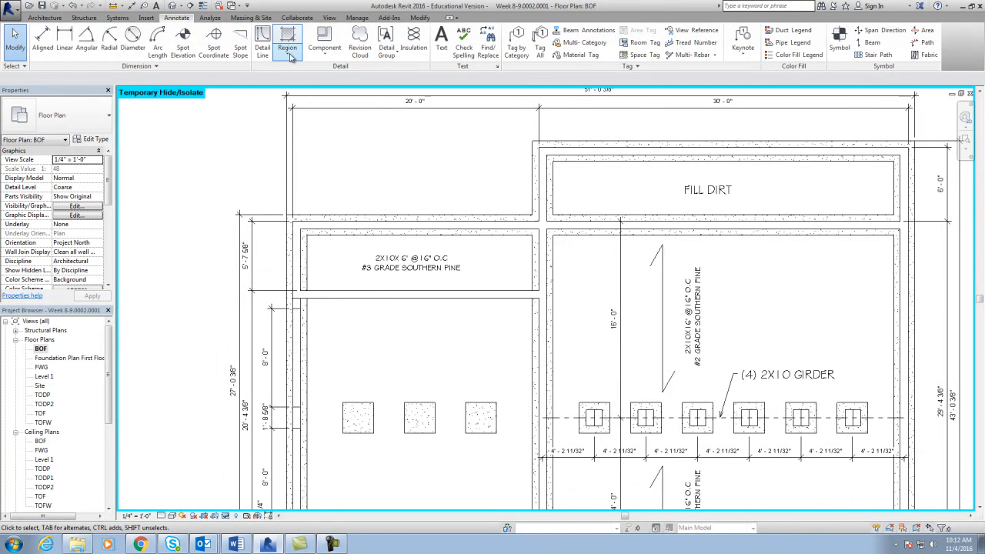
{"action": "scroll", "coordinate": [472, 267], "scroll_direction": "up", "scroll_amount": 3}
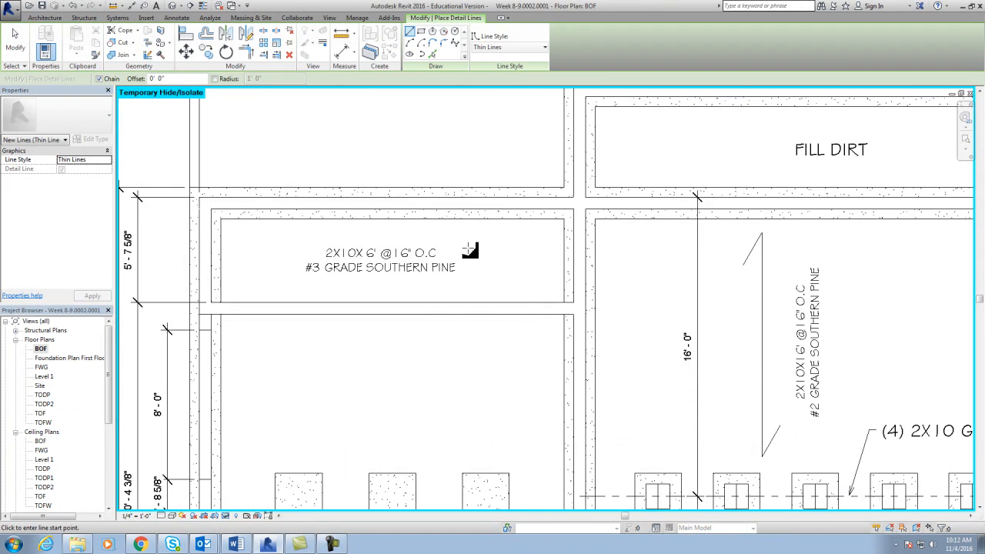
{"action": "left_click", "coordinate": [467, 239]}
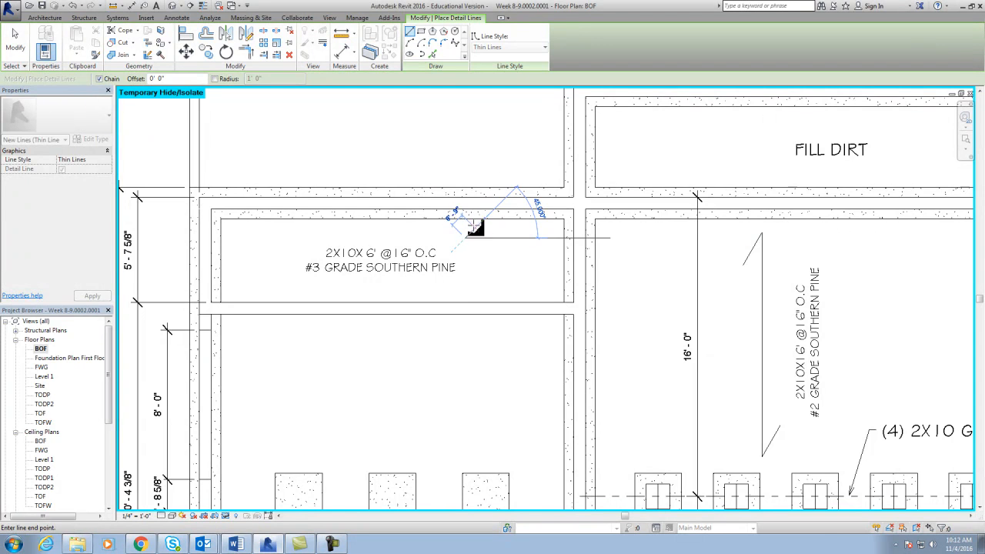
{"action": "left_click", "coordinate": [473, 225]}
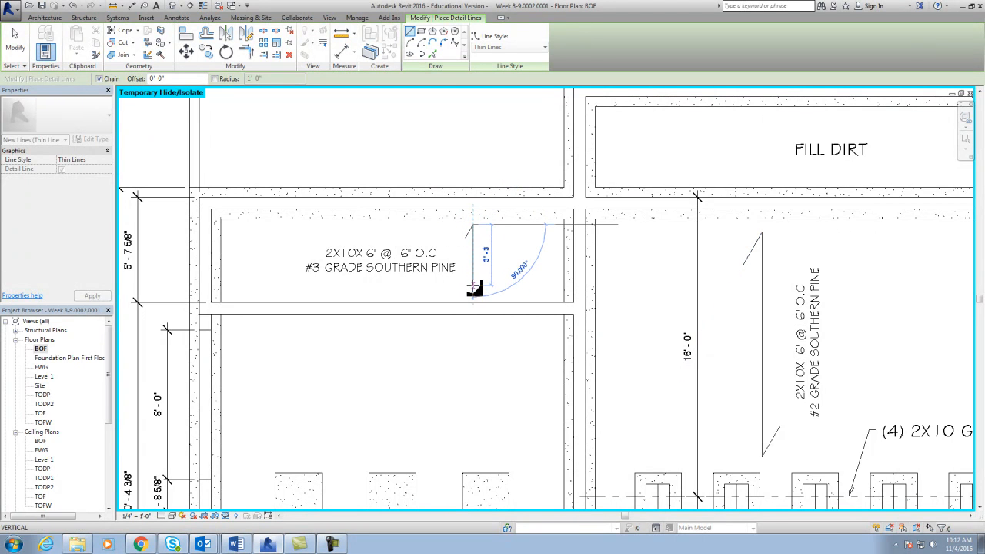
{"action": "left_click", "coordinate": [472, 290]}
{"action": "left_click", "coordinate": [482, 275]}
{"action": "key", "text": "Escape"}
{"action": "key", "text": "Escape"}
{"action": "scroll", "coordinate": [503, 330], "scroll_direction": "down", "scroll_amount": 1}
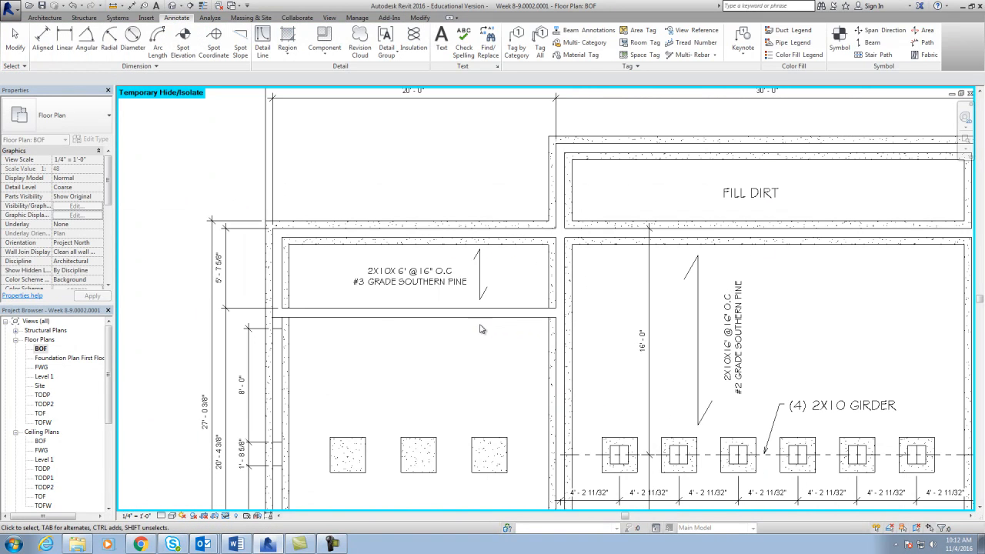
Nudge the narrow bay's joist note closer to its span line and adjust the free end of the line's lower tick
{"action": "left_click_drag", "start_coordinate": [461, 290], "coordinate": [469, 293]}
{"action": "key", "text": "Escape"}
{"action": "scroll", "coordinate": [507, 308], "scroll_direction": "down", "scroll_amount": 2}
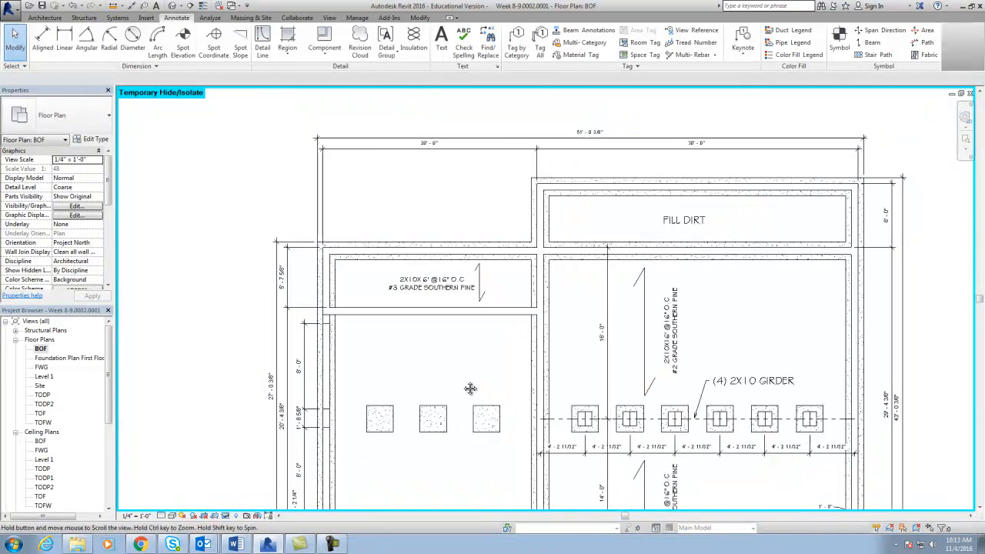
{"action": "scroll", "coordinate": [427, 377], "scroll_direction": "up", "scroll_amount": 1}
{"action": "scroll", "coordinate": [415, 270], "scroll_direction": "up", "scroll_amount": 2}
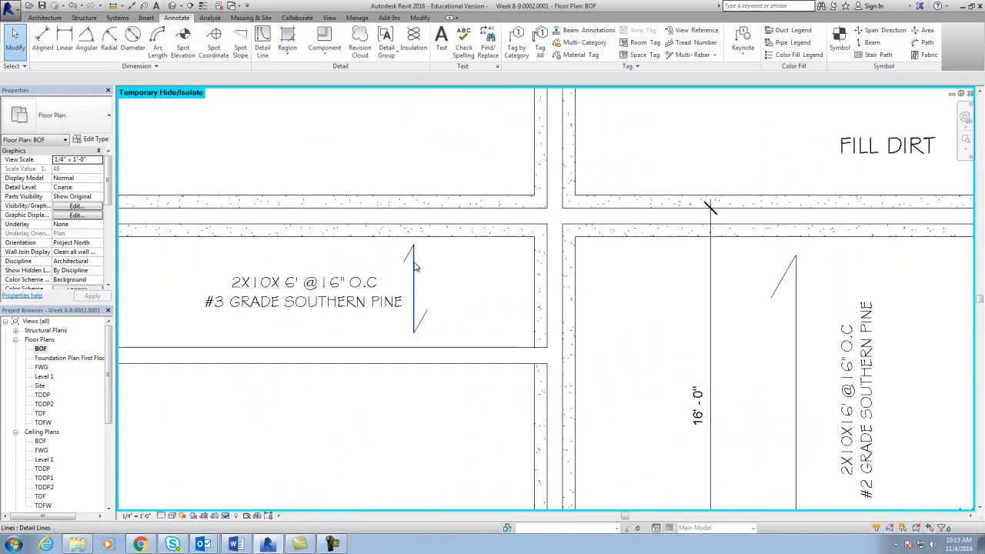
{"action": "left_click", "coordinate": [423, 319]}
{"action": "left_click_drag", "start_coordinate": [427, 311], "coordinate": [458, 323]}
{"action": "left_click", "coordinate": [462, 325]}
Place an aligned dimension string from the left foundation wall's centerline through the centers of the three isolated footers, just above them
{"action": "scroll", "coordinate": [463, 358], "scroll_direction": "down", "scroll_amount": 5}
{"action": "mouse_move", "coordinate": [460, 409]}
{"action": "middle_mouse_down"}
{"action": "mouse_move", "coordinate": [437, 299]}
{"action": "mouse_move", "coordinate": [449, 275]}
{"action": "middle_mouse_up"}
{"action": "scroll", "coordinate": [434, 313], "scroll_direction": "down", "scroll_amount": 2}
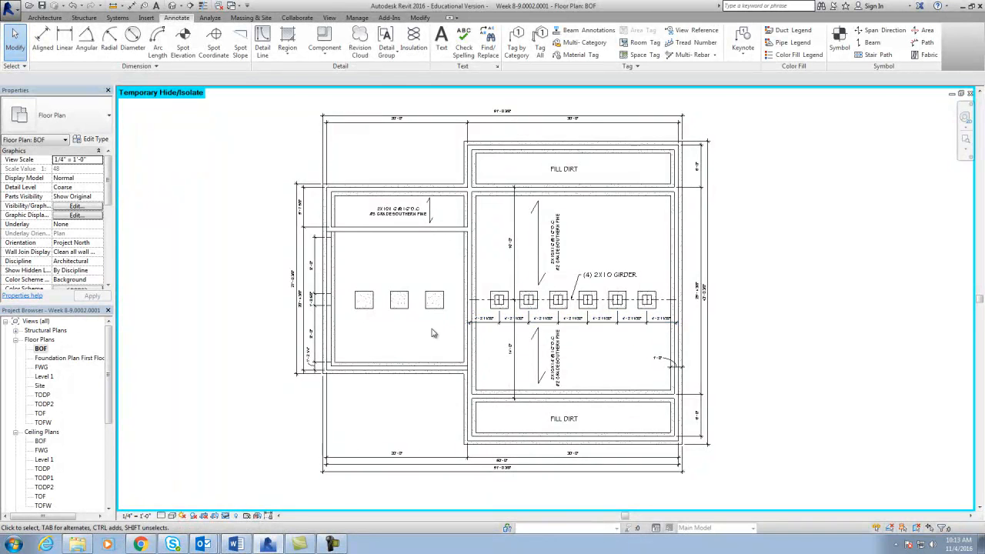
{"action": "scroll", "coordinate": [361, 311], "scroll_direction": "up", "scroll_amount": 2}
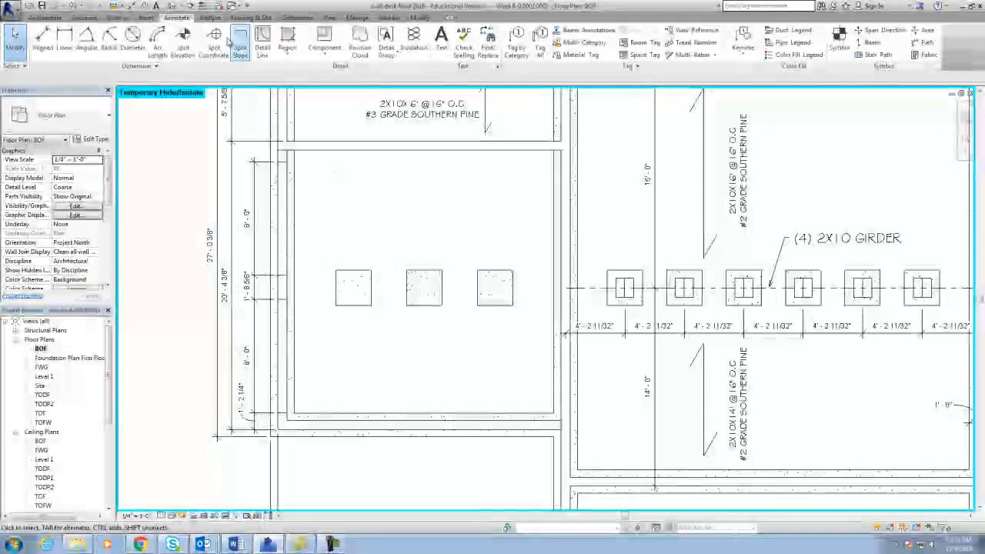
{"action": "left_click", "coordinate": [42, 38]}
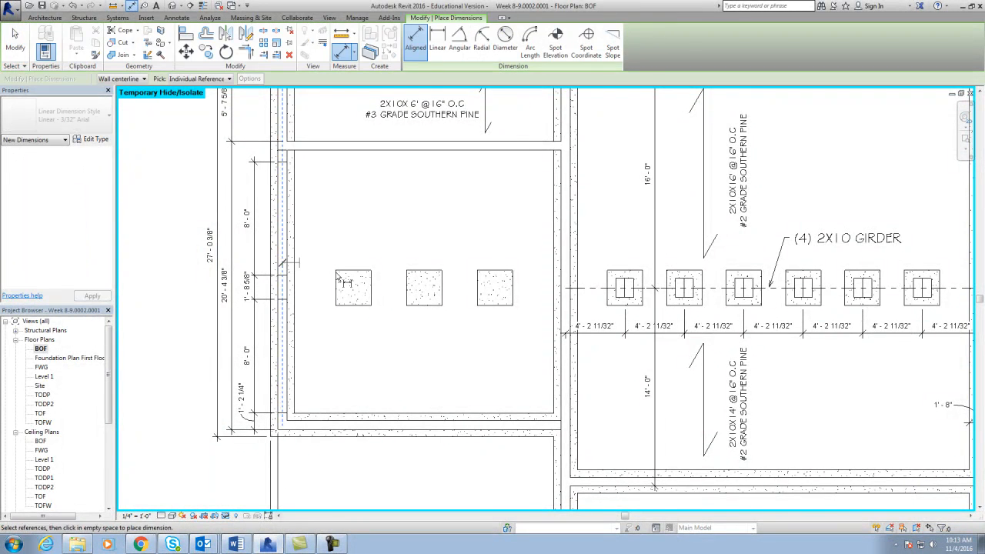
{"action": "left_click", "coordinate": [283, 258]}
{"action": "left_click", "coordinate": [353, 283]}
{"action": "left_click", "coordinate": [424, 286]}
{"action": "left_click", "coordinate": [495, 285]}
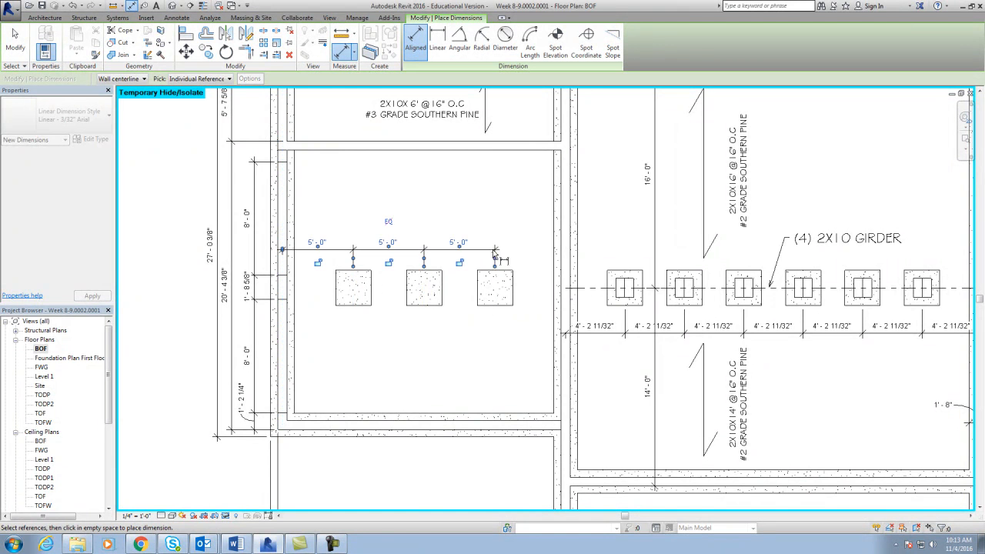
{"action": "left_click", "coordinate": [495, 251]}
{"action": "key", "text": "Escape"}
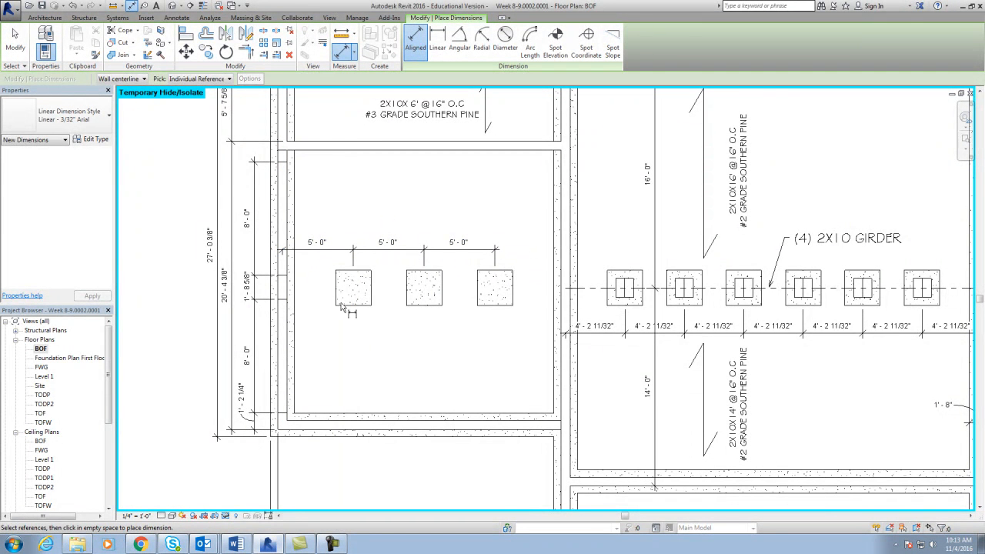
{"action": "key", "text": "Escape"}
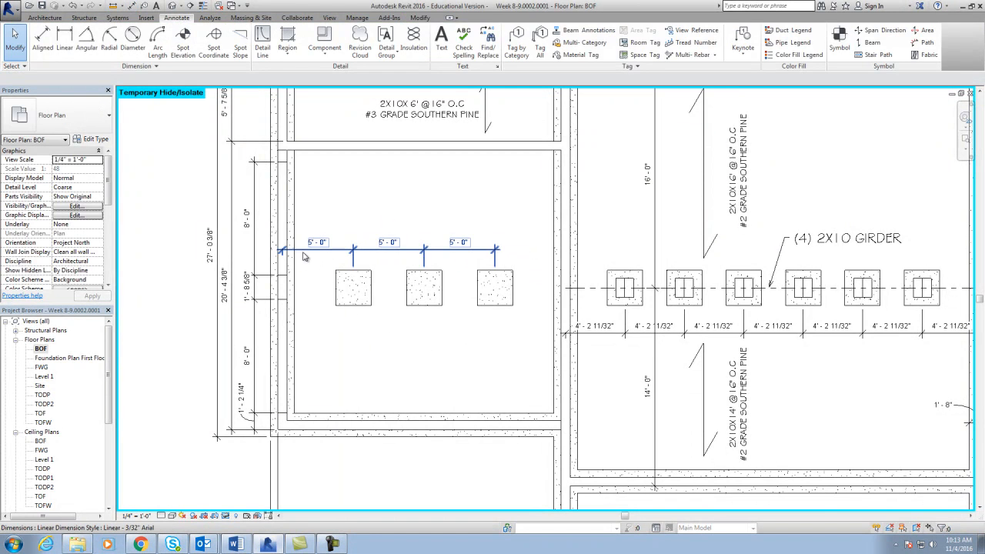
Move the first witness line of the footer dimension string from the wall centerline to the wall's outer face
{"action": "left_click", "coordinate": [302, 252]}
{"action": "left_click", "coordinate": [283, 251]}
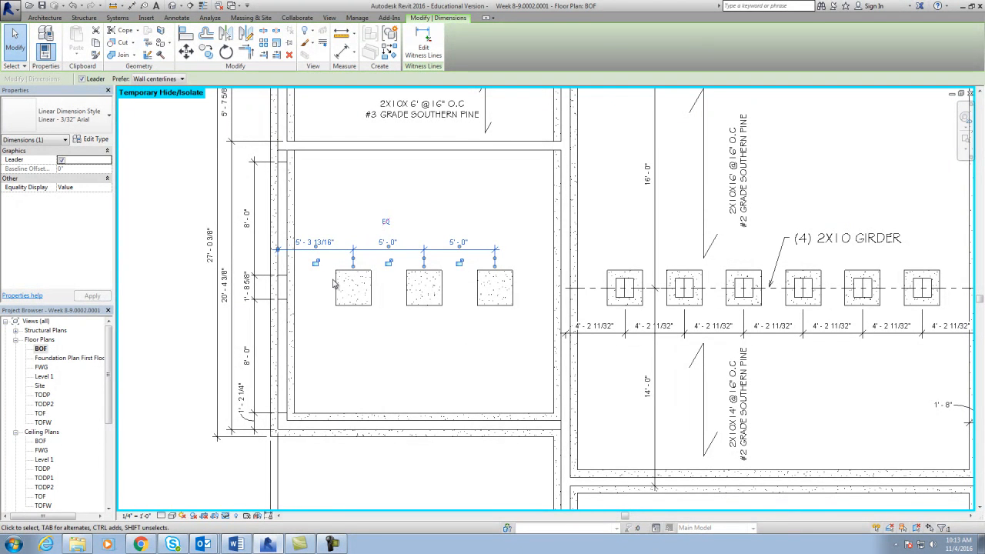
{"action": "left_click", "coordinate": [311, 297]}
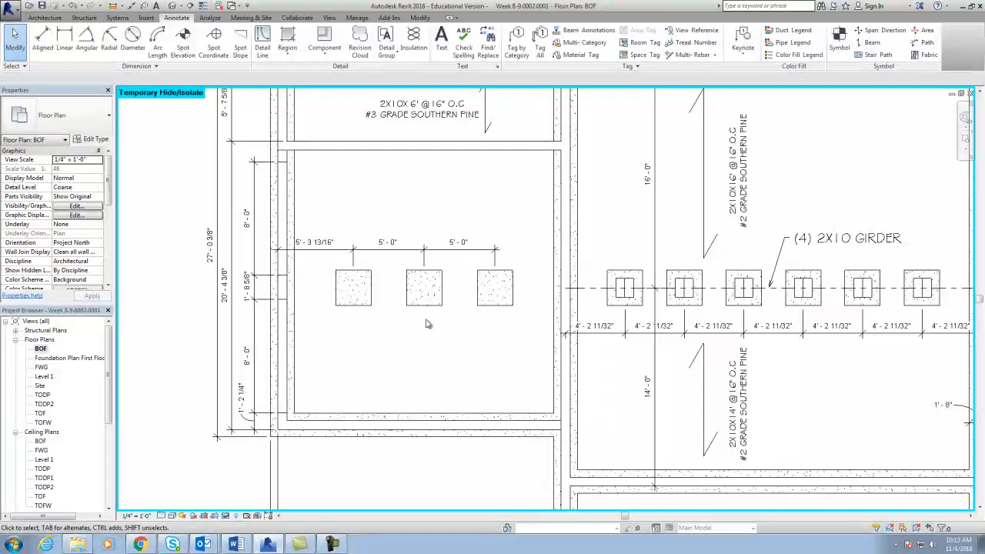
Dimension the middle isolated footer's width below it and its depth on its right side
{"action": "scroll", "coordinate": [457, 309], "scroll_direction": "up", "scroll_amount": 1}
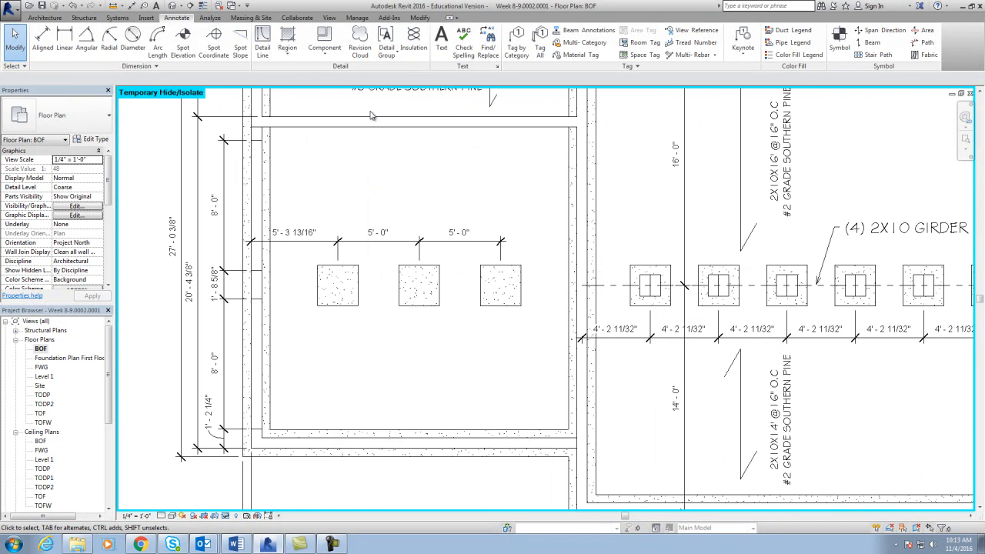
{"action": "left_click", "coordinate": [42, 38]}
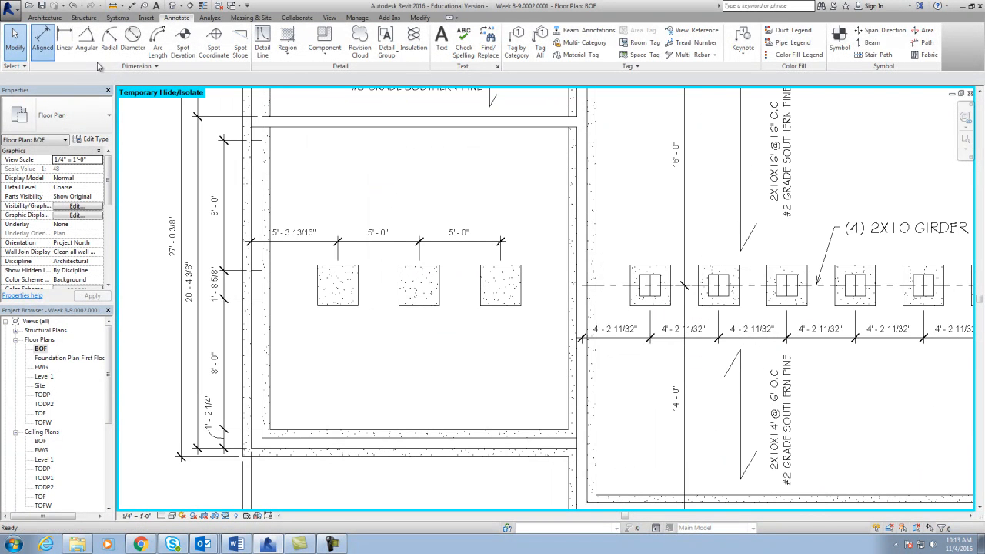
{"action": "left_click", "coordinate": [399, 294]}
{"action": "left_click", "coordinate": [439, 299]}
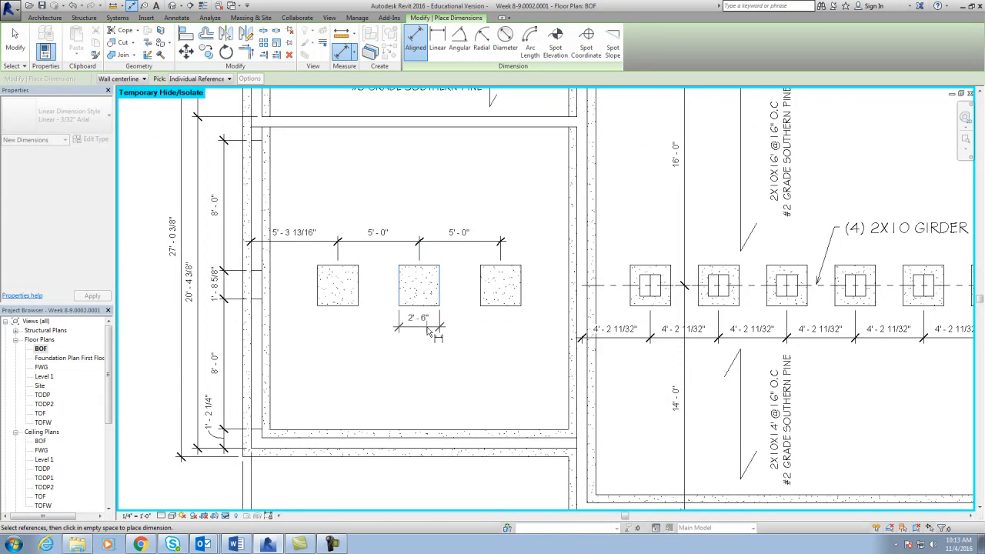
{"action": "left_click", "coordinate": [431, 327]}
{"action": "left_click", "coordinate": [426, 306]}
{"action": "left_click", "coordinate": [429, 265]}
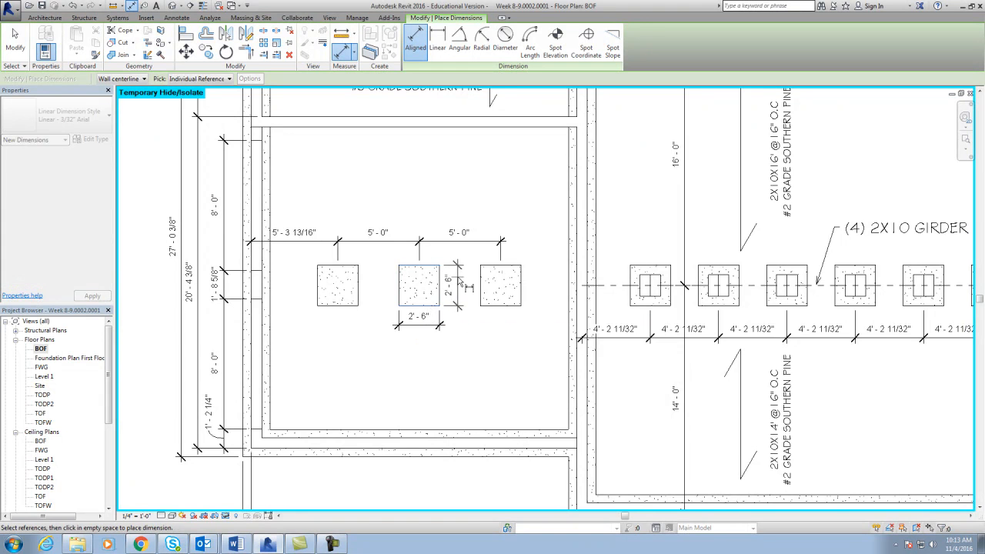
{"action": "left_click", "coordinate": [461, 283]}
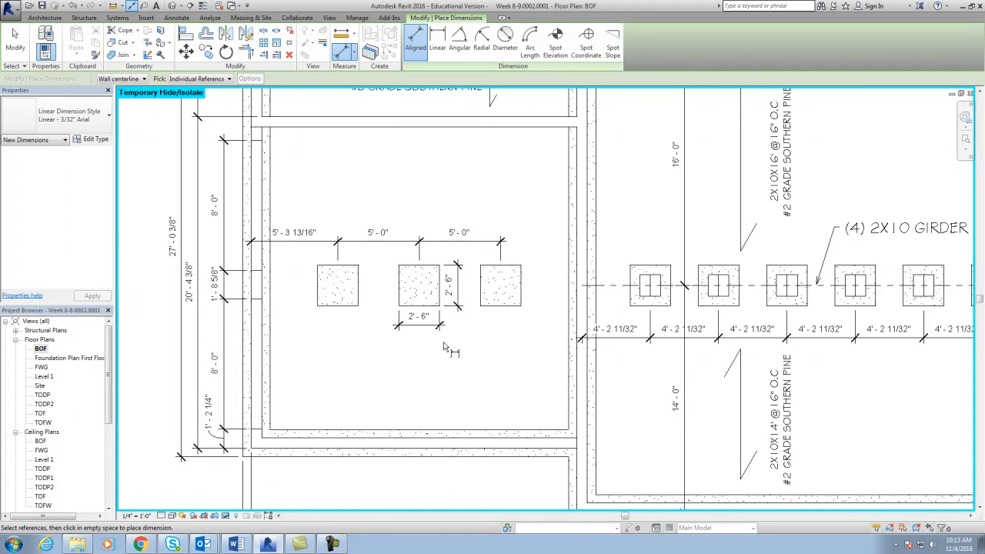
{"action": "key", "text": "Escape"}
{"action": "key", "text": "Escape"}
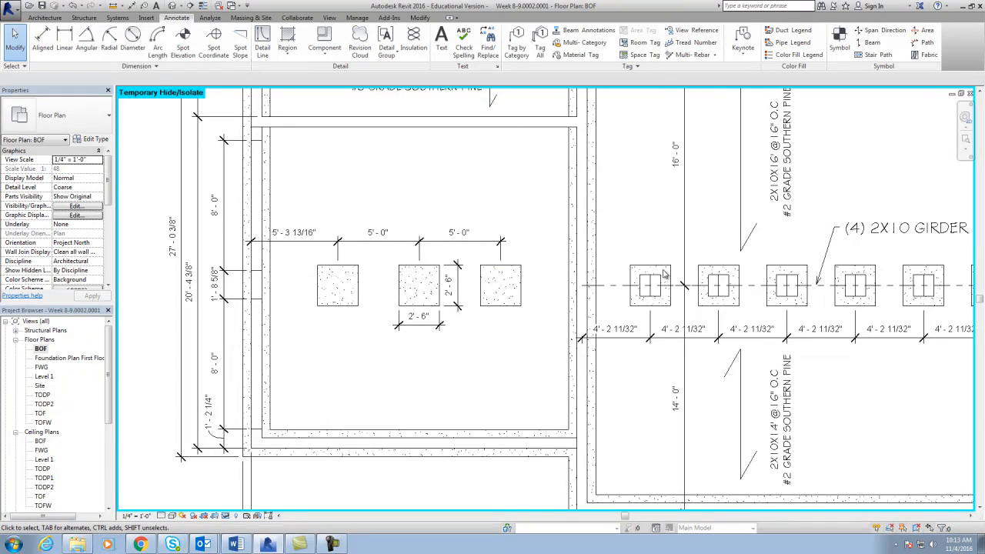
Start a leader text note pointing to the lower corner of the rightmost isolated footer, using the 1/8" TEXT type
{"action": "scroll", "coordinate": [655, 288], "scroll_direction": "down", "scroll_amount": 1}
{"action": "middle_click_drag", "start_coordinate": [666, 319], "coordinate": [518, 333]}
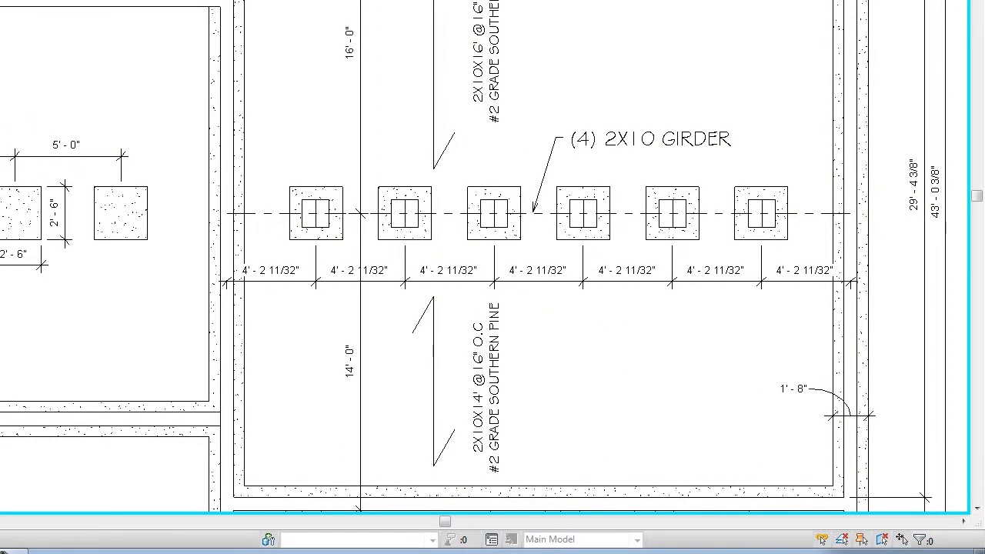
{"action": "left_click", "coordinate": [141, 241]}
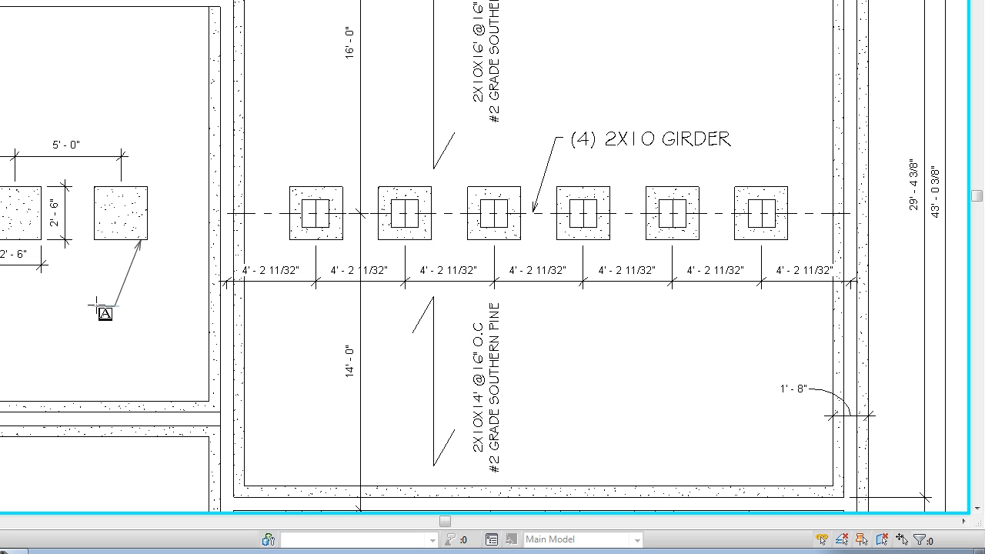
{"action": "left_click", "coordinate": [98, 305]}
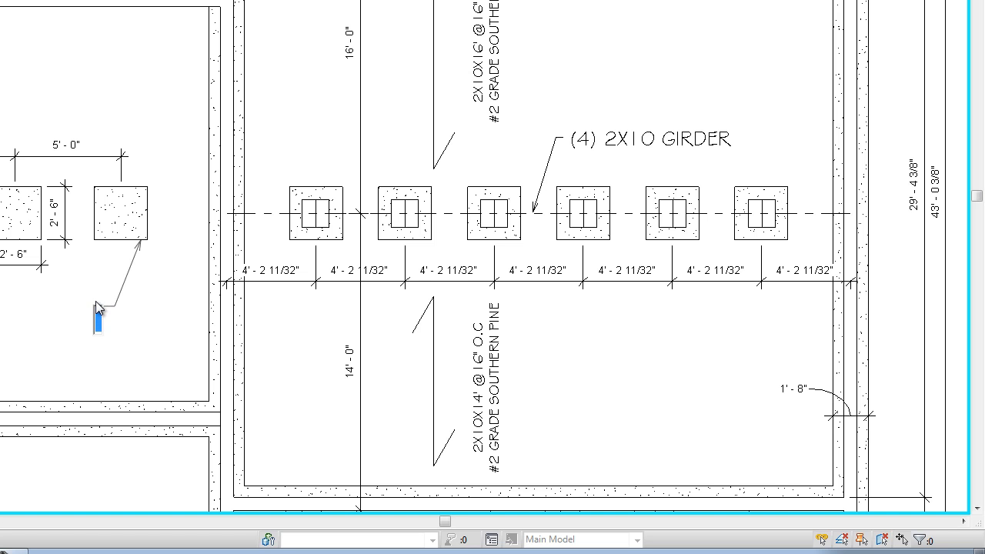
{"action": "type", "text": "ISO"}
{"action": "key", "text": "BackSpace"}
{"action": "key", "text": "BackSpace"}
{"action": "key", "text": "BackSpace"}
{"action": "key", "text": "BackSpace"}
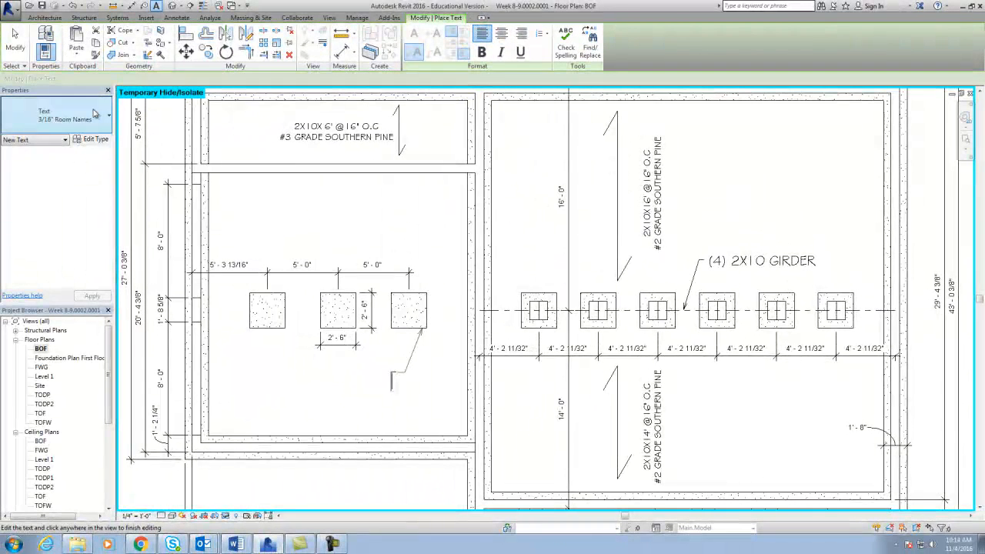
{"action": "left_click", "coordinate": [93, 113]}
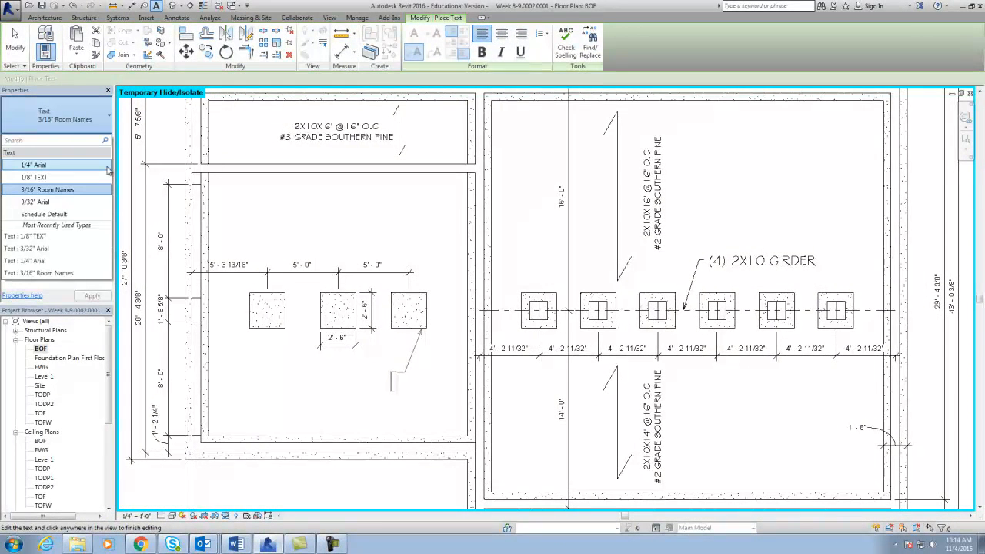
{"action": "left_click", "coordinate": [63, 178]}
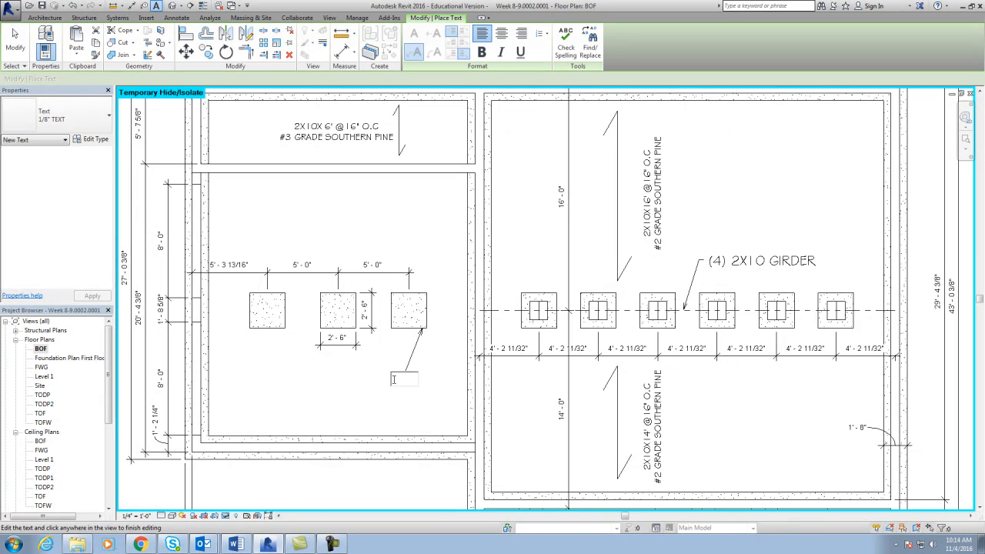
Enter ISOLATED FOOTER and CHECK SECTION VIEW on two lines as the footer leader note's text
{"action": "type", "text": "OOT"}
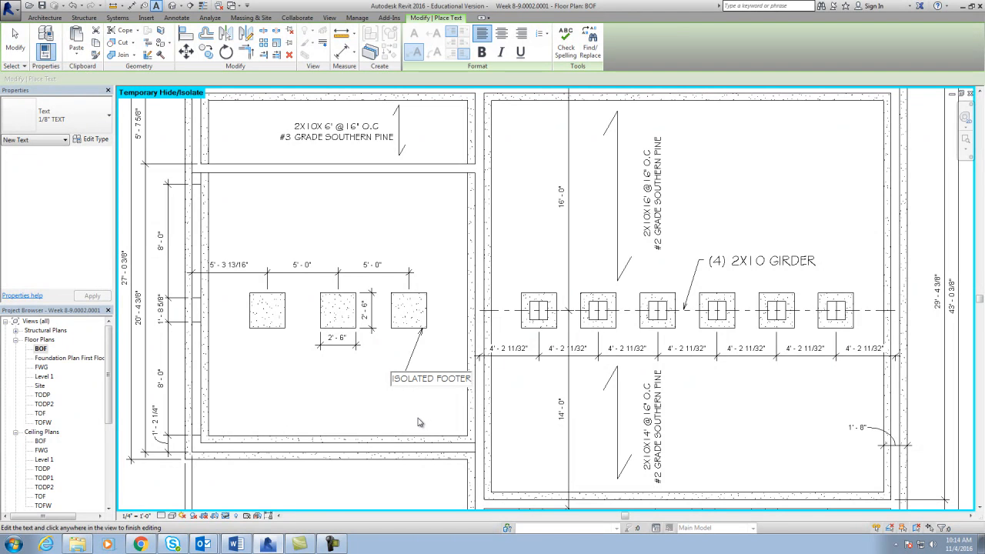
{"action": "type", "text": "ER"}
{"action": "key", "text": "Return"}
{"action": "type", "text": "C"}
{"action": "type", "text": "HECK SECTION VIEW"}
{"action": "left_click", "coordinate": [412, 437]}
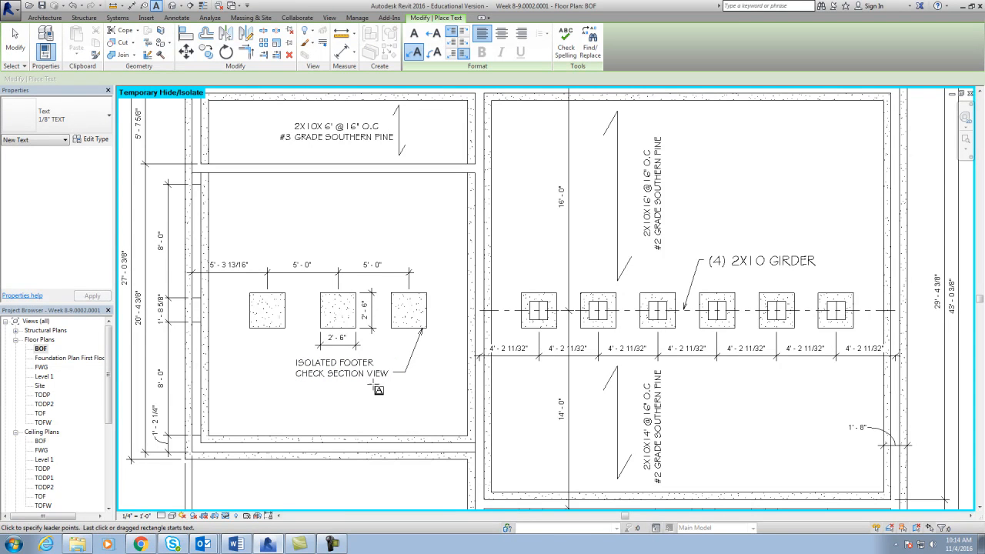
{"action": "middle_click_drag", "start_coordinate": [341, 407], "coordinate": [315, 425]}
{"action": "scroll", "coordinate": [314, 425], "scroll_direction": "down", "scroll_amount": 1}
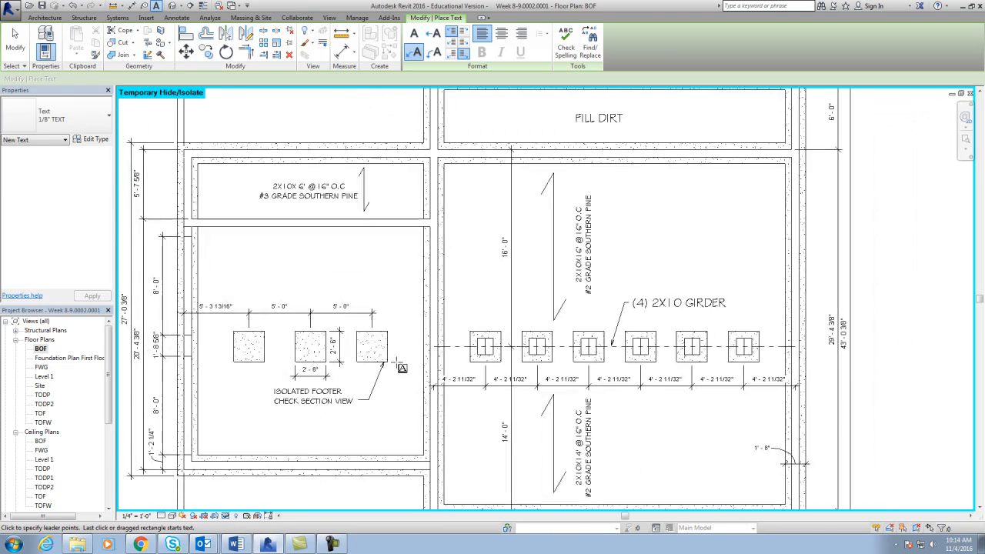
Prefix the ISOLATED FOOTER leader note with (3X)
{"action": "key", "text": "Escape"}
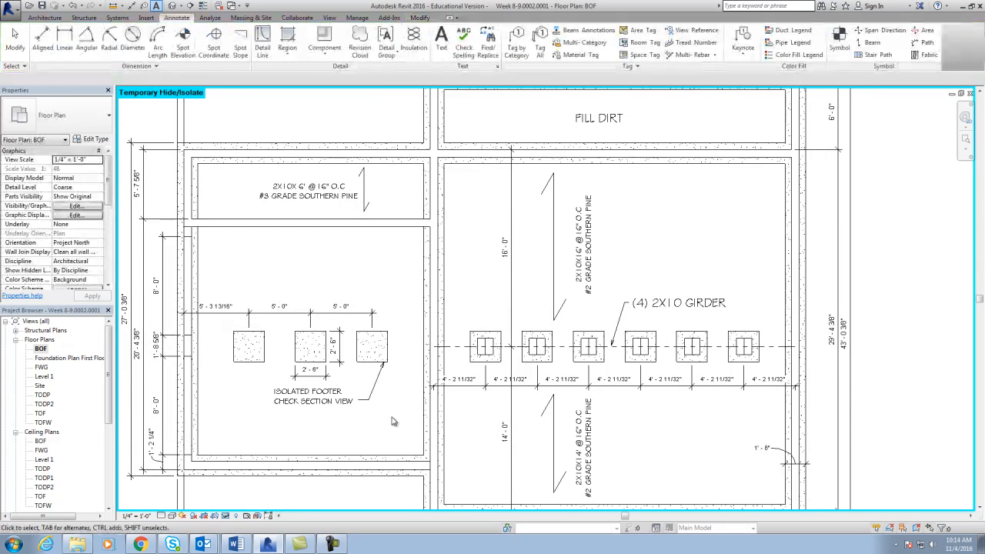
{"action": "mouse_move", "coordinate": [398, 424]}
{"action": "middle_mouse_down"}
{"action": "mouse_move", "coordinate": [367, 378]}
{"action": "mouse_move", "coordinate": [348, 375]}
{"action": "middle_mouse_up"}
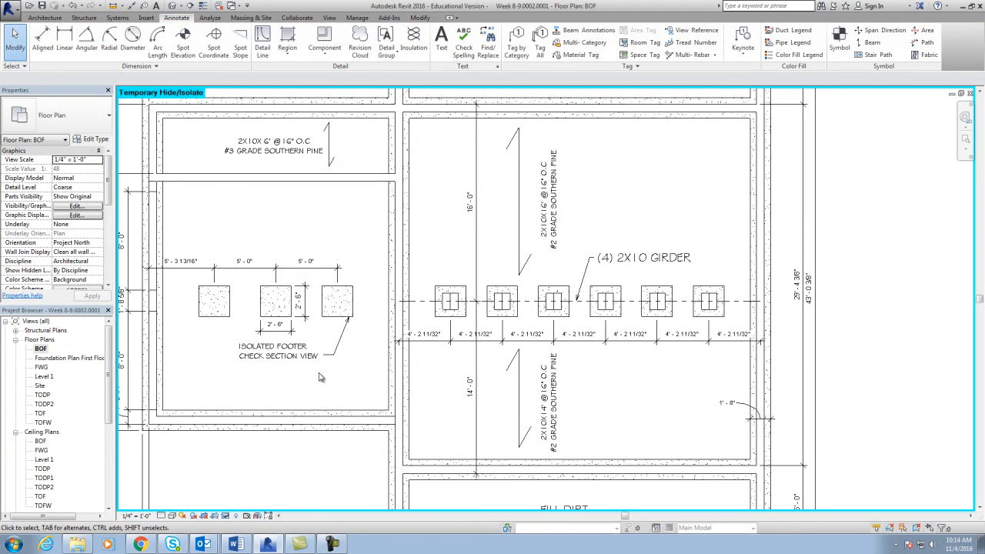
{"action": "double_click", "coordinate": [316, 344]}
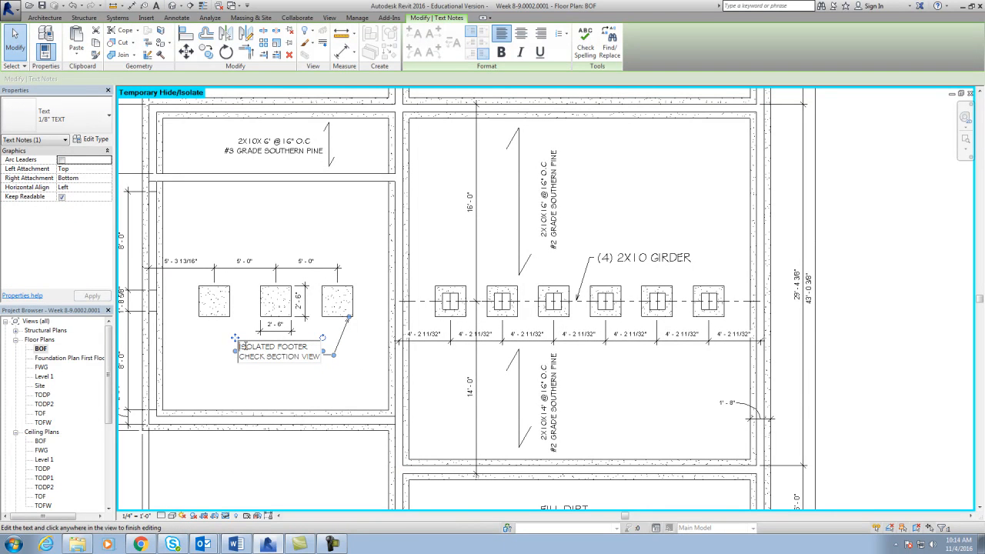
{"action": "type", "text": "(3)"}
{"action": "type", "text": "X)"}
{"action": "left_click", "coordinate": [271, 367]}
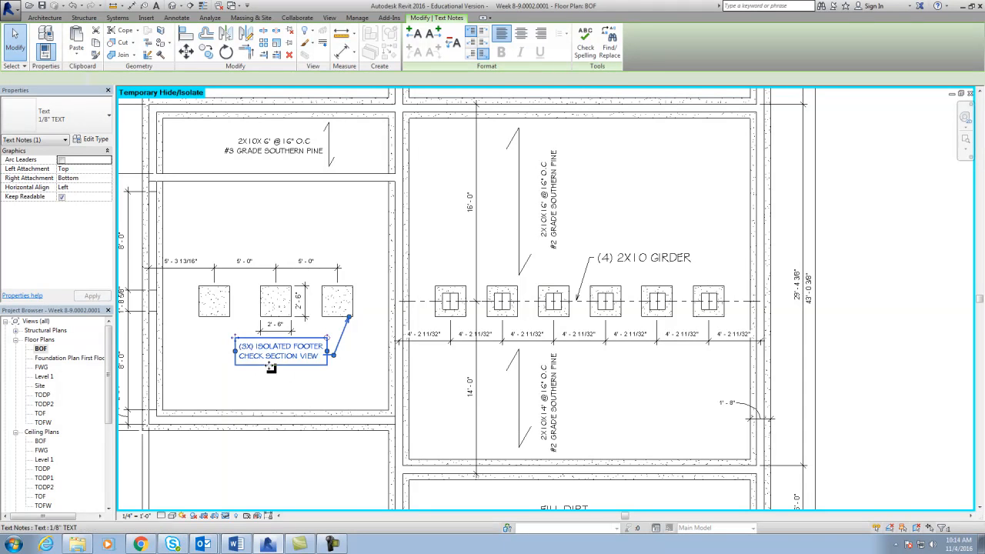
{"action": "left_click", "coordinate": [644, 300]}
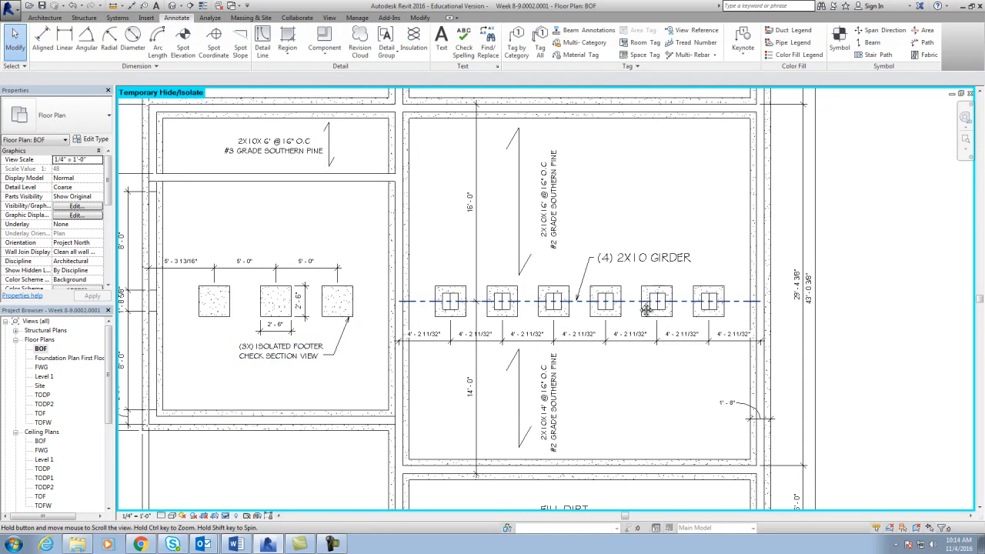
Add a 1/8" TEXT leader note to the third girder pier footer, reading (6X) TWO 8X8X16 CMU ON and 30X30X1' ISO. FOOTERS on two lines
{"action": "middle_click_drag", "start_coordinate": [647, 303], "coordinate": [572, 328]}
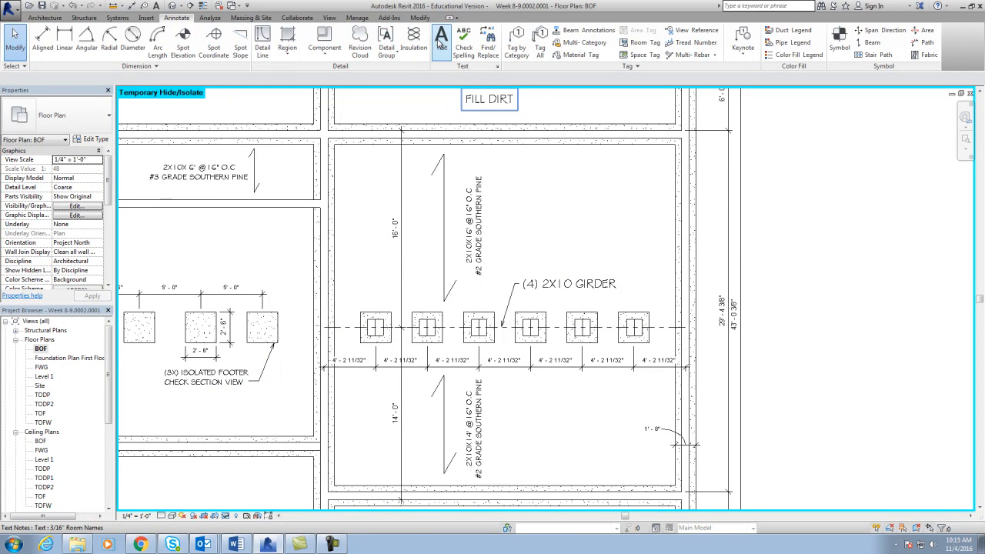
{"action": "left_click", "coordinate": [441, 38]}
{"action": "left_click", "coordinate": [417, 54]}
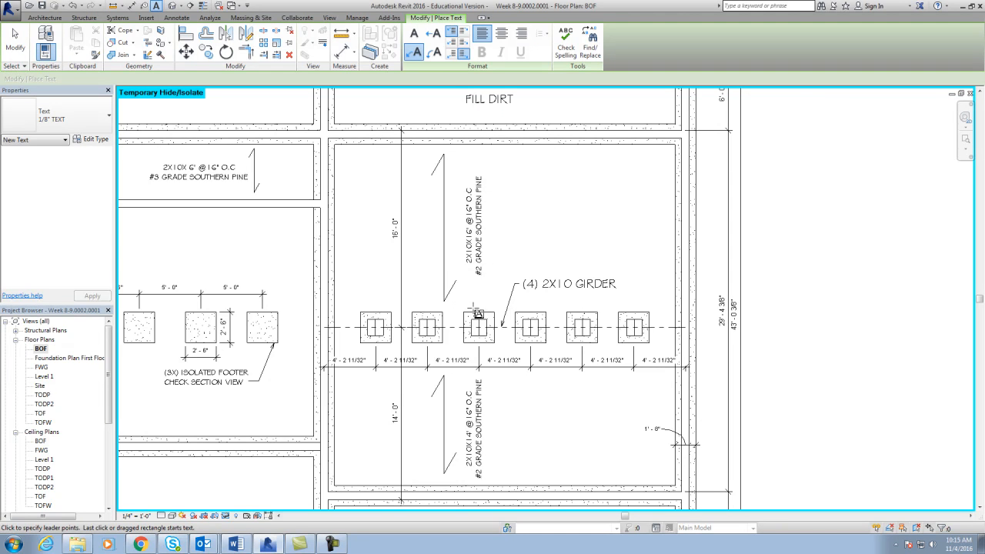
{"action": "left_click", "coordinate": [478, 312]}
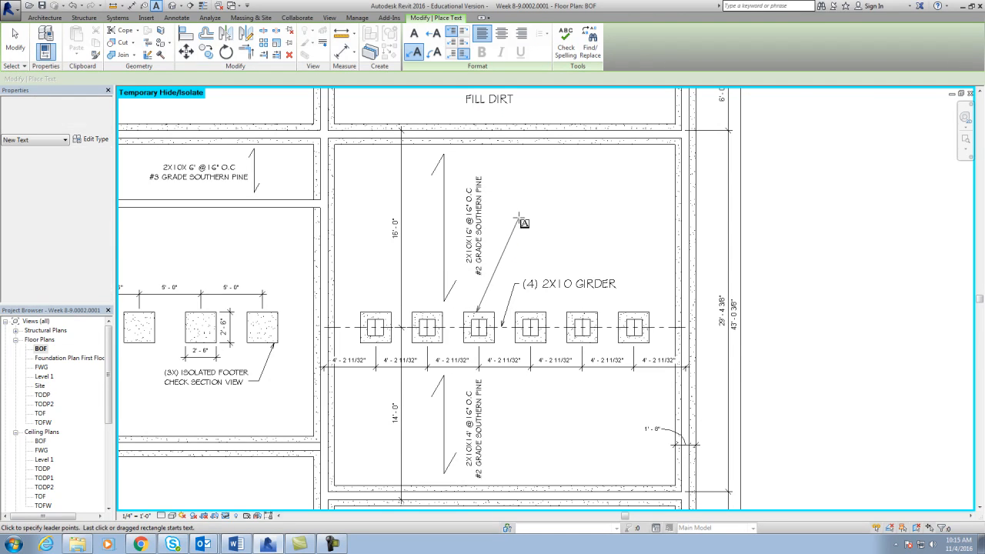
{"action": "left_click", "coordinate": [515, 236]}
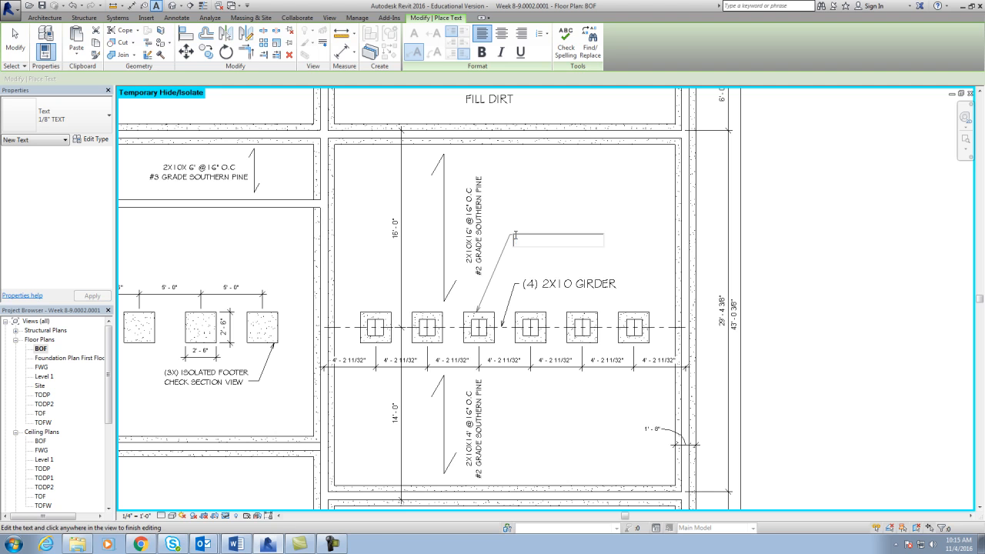
{"action": "key", "text": "Return"}
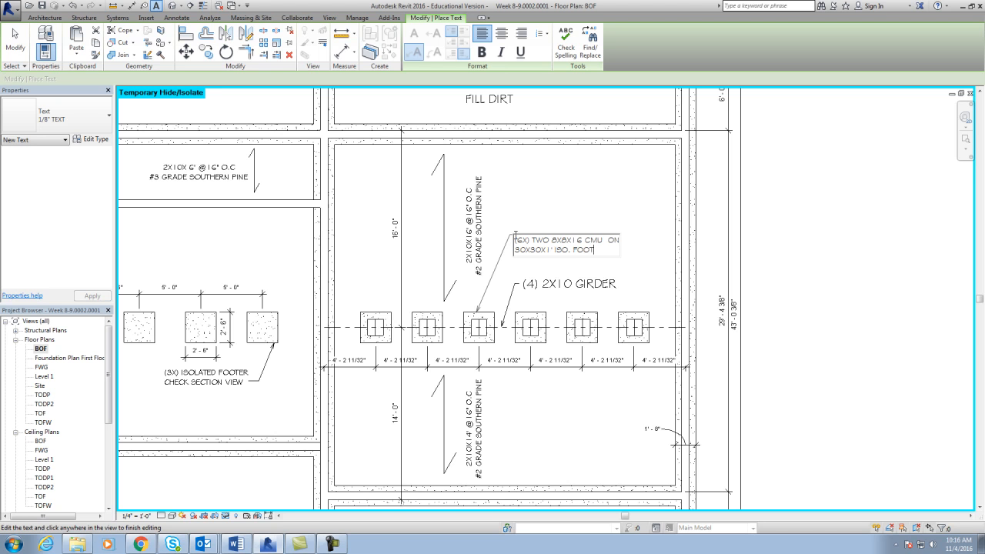
{"action": "left_click", "coordinate": [576, 202]}
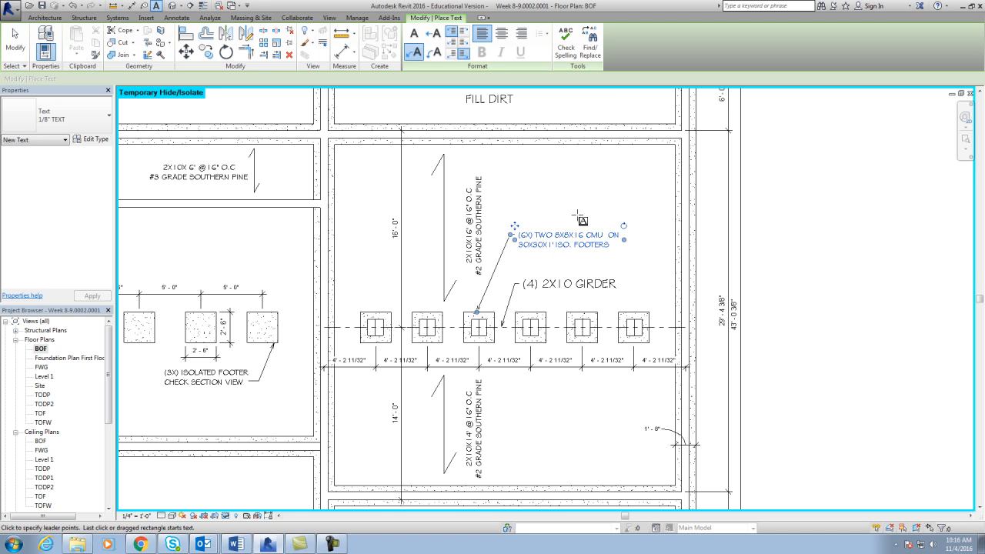
{"action": "key", "text": "Escape"}
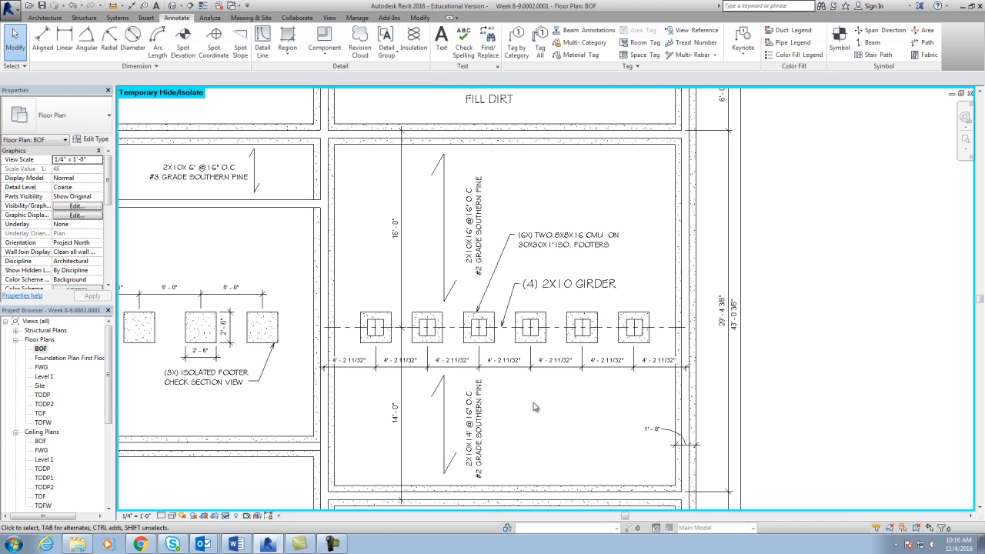
Try to save the project to Week 8-9.rvt instead of the backup file
{"action": "scroll", "coordinate": [536, 406], "scroll_direction": "down", "scroll_amount": 2}
{"action": "middle_click_drag", "start_coordinate": [536, 406], "coordinate": [547, 350]}
{"action": "scroll", "coordinate": [564, 337], "scroll_direction": "down", "scroll_amount": 1}
{"action": "scroll", "coordinate": [564, 336], "scroll_direction": "down", "scroll_amount": 1}
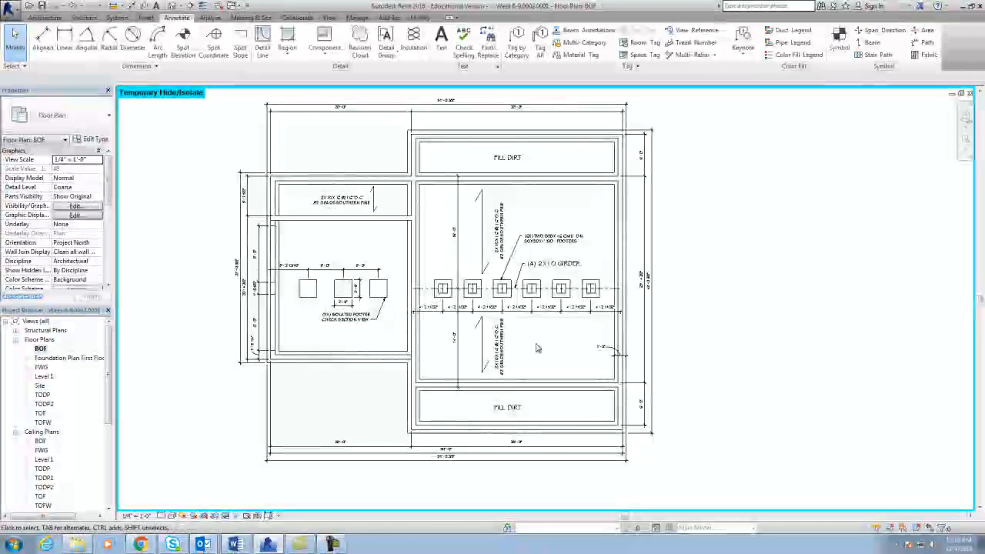
{"action": "left_click", "coordinate": [42, 6]}
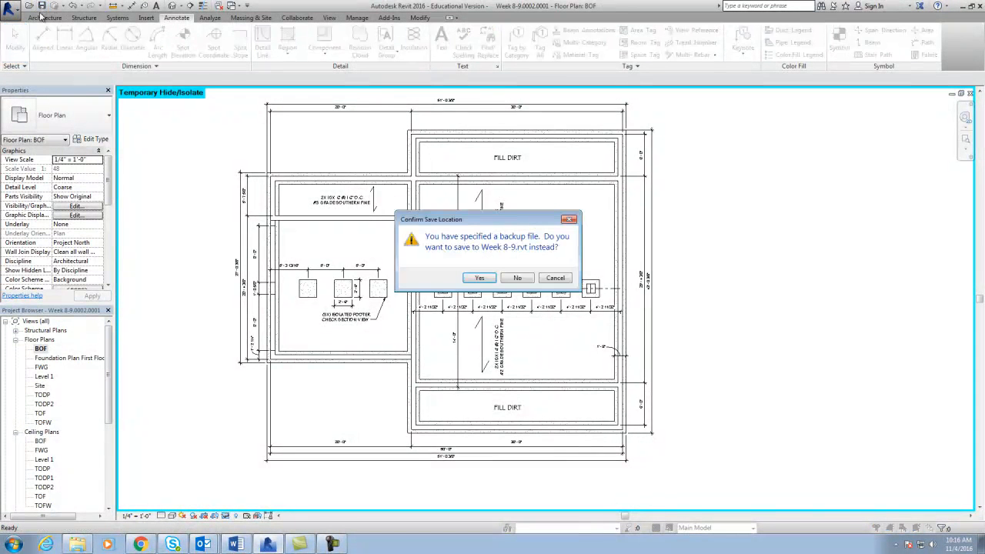
{"action": "left_click", "coordinate": [481, 278]}
{"action": "left_click", "coordinate": [569, 275]}
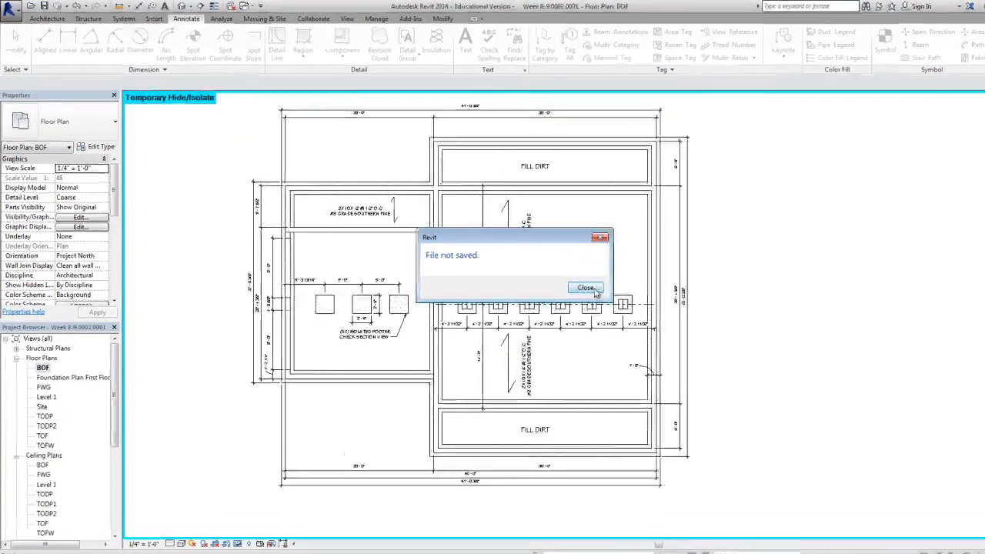
{"action": "left_click", "coordinate": [619, 284]}
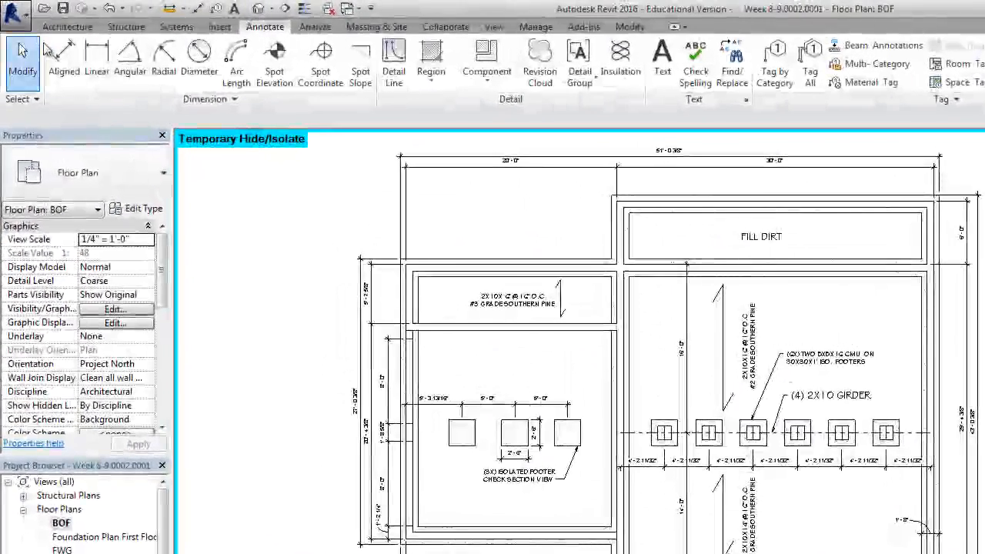
Start saving the current project under a new file name
{"action": "left_click", "coordinate": [14, 11]}
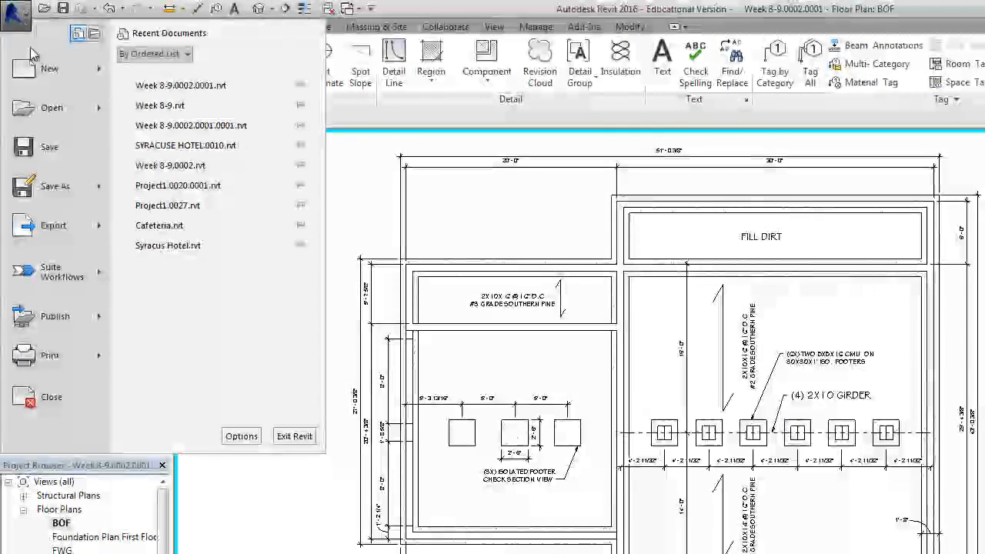
{"action": "mouse_move", "coordinate": [97, 191]}
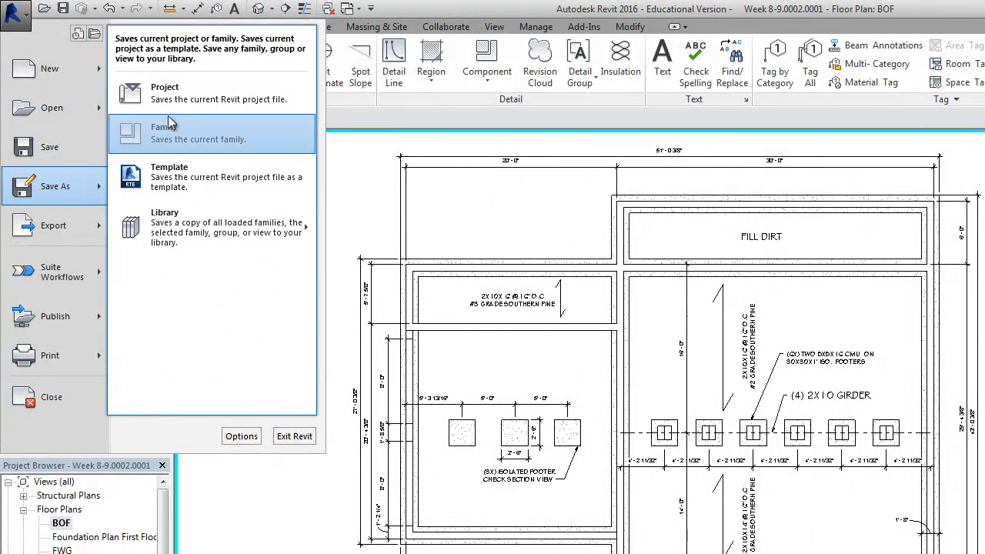
{"action": "left_click", "coordinate": [164, 92]}
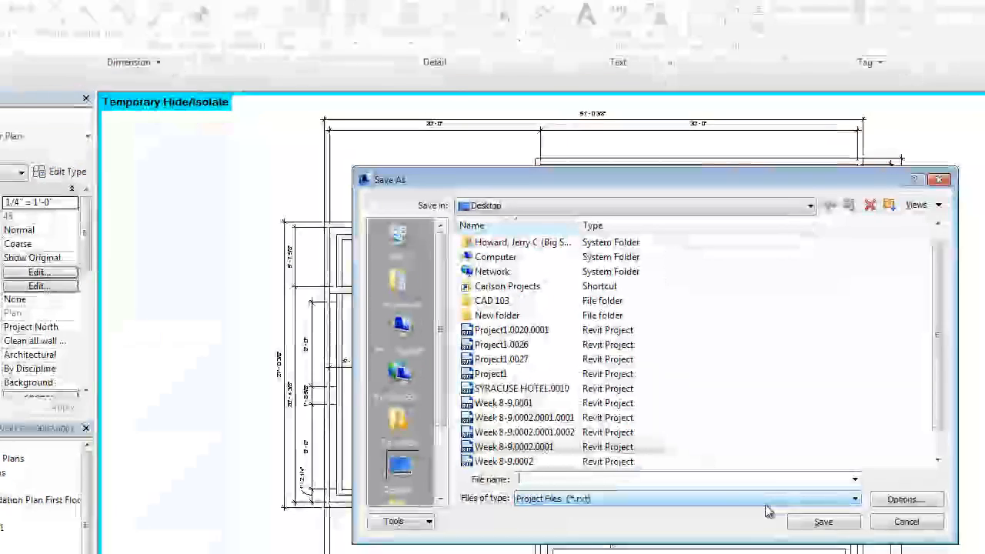
{"action": "key", "text": "BackSpace"}
{"action": "type", "text": "wEEK"}
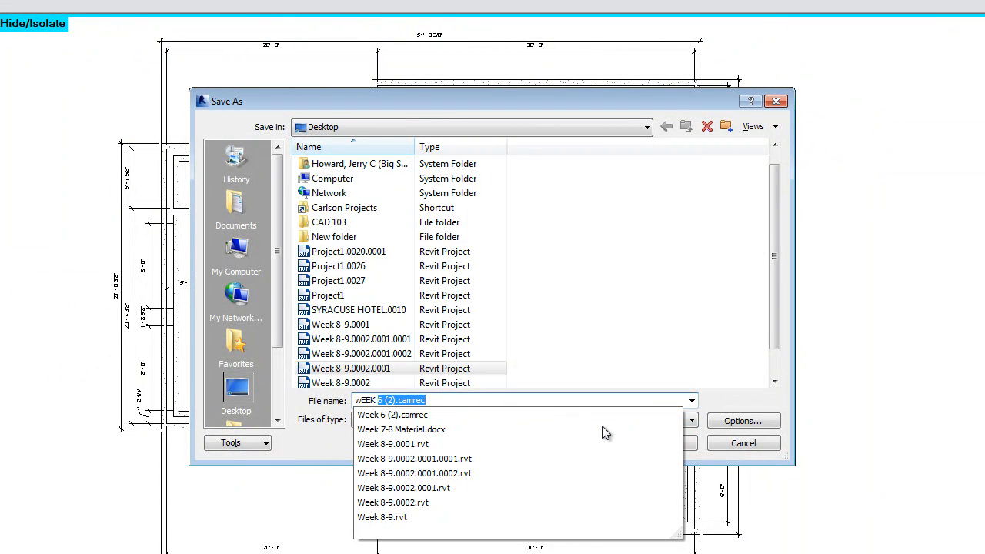
{"action": "type", "text": " 89"}
{"action": "key", "text": "BackSpace"}
{"action": "key", "text": "BackSpace"}
{"action": "key", "text": "BackSpace"}
{"action": "key", "text": "BackSpace"}
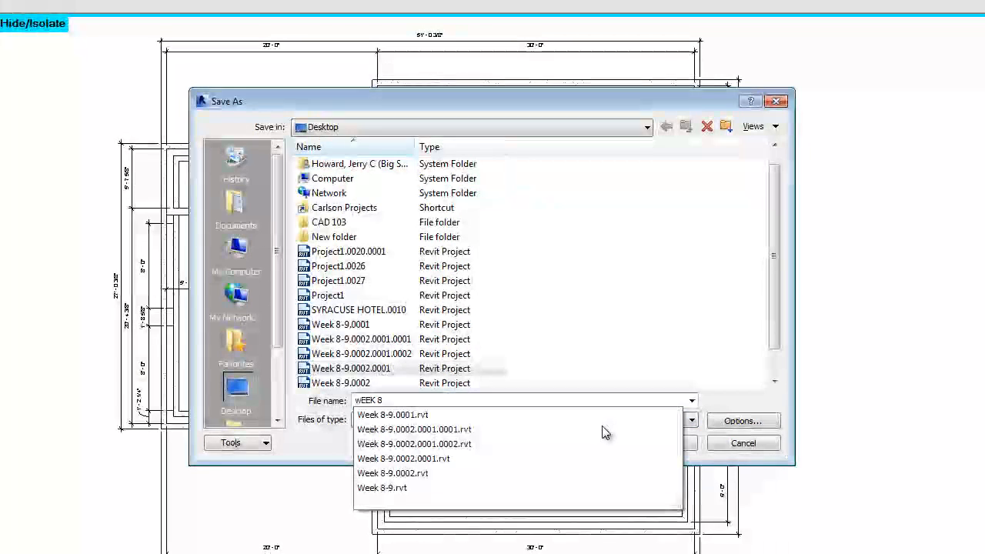
{"action": "key", "text": "BackSpace"}
{"action": "key", "text": "BackSpace"}
{"action": "key", "text": "BackSpace"}
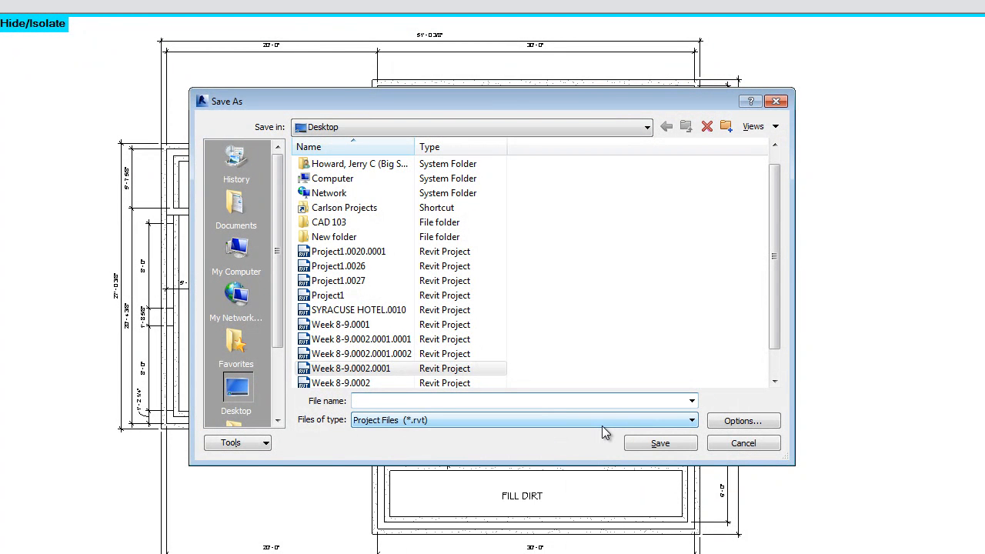
Name the project file fOUNDATION pLAN and save it to the Desktop
{"action": "type", "text": "fOUNDATION pLAN"}
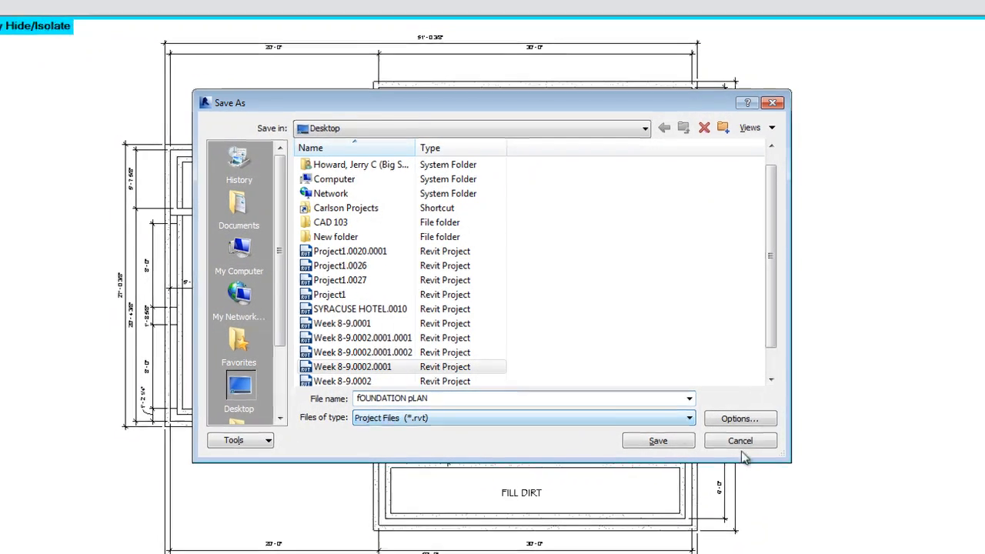
{"action": "left_click", "coordinate": [664, 442]}
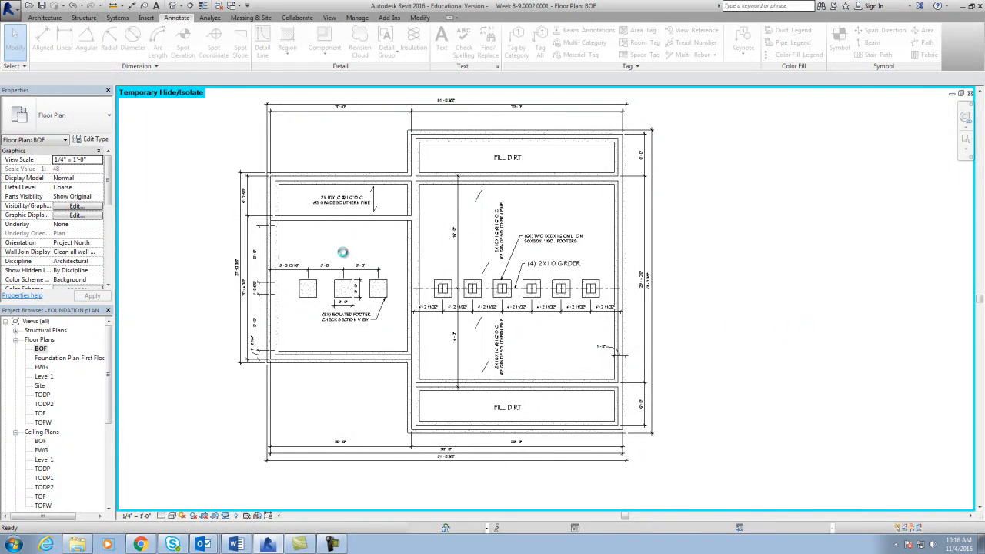
Review the joist notes, footer annotations and dimensions across the whole BOF foundation plan
{"action": "scroll", "coordinate": [305, 187], "scroll_direction": "up", "scroll_amount": 5}
{"action": "scroll", "coordinate": [304, 175], "scroll_direction": "up", "scroll_amount": 2}
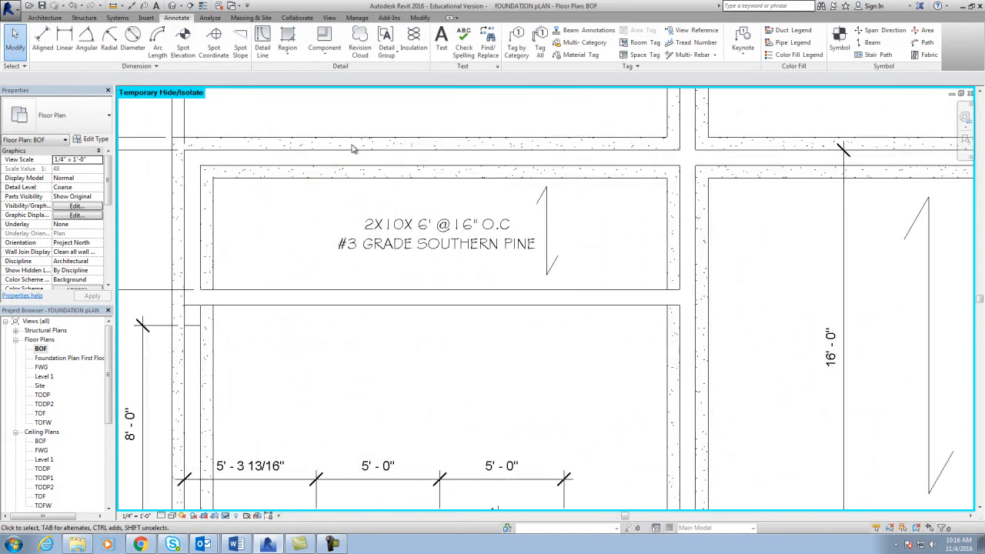
{"action": "scroll", "coordinate": [387, 159], "scroll_direction": "down", "scroll_amount": 3}
{"action": "scroll", "coordinate": [387, 159], "scroll_direction": "down", "scroll_amount": 3}
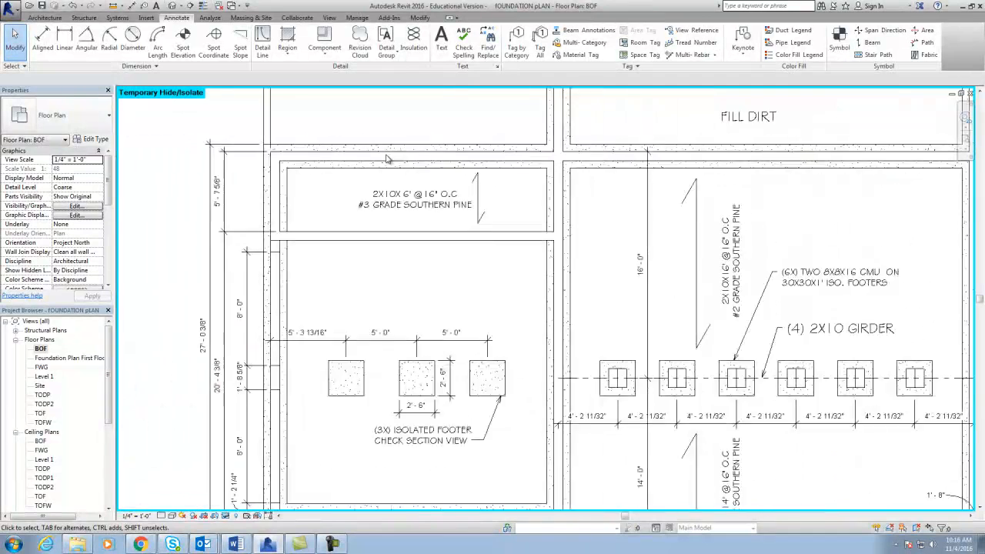
{"action": "middle_click_drag", "start_coordinate": [541, 279], "coordinate": [464, 286]}
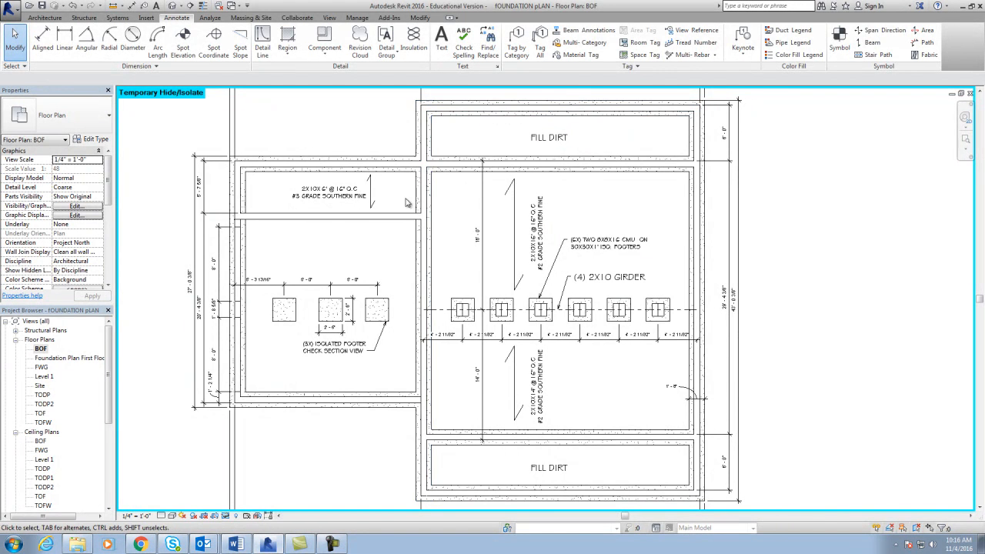
{"action": "scroll", "coordinate": [396, 202], "scroll_direction": "up", "scroll_amount": 1}
{"action": "scroll", "coordinate": [397, 201], "scroll_direction": "up", "scroll_amount": 3}
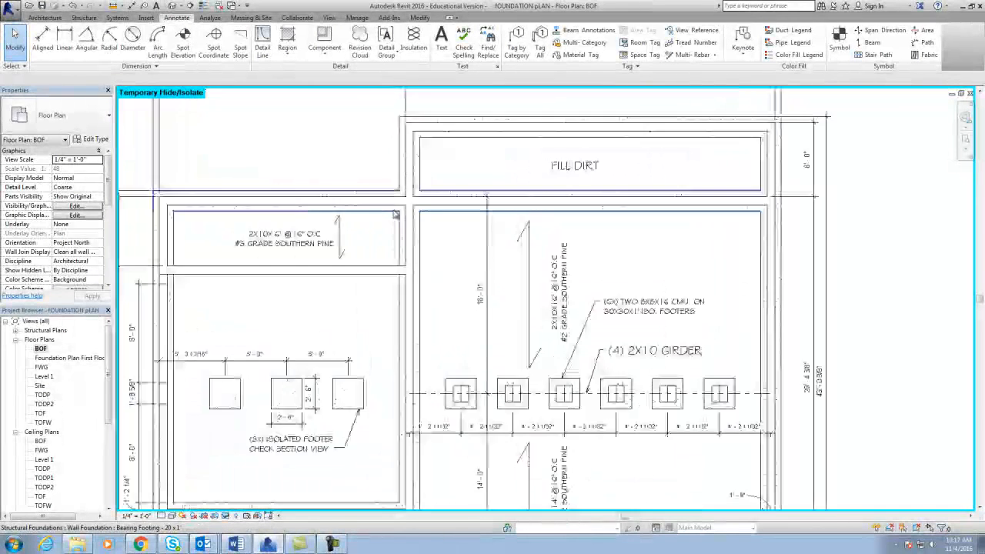
{"action": "scroll", "coordinate": [396, 214], "scroll_direction": "down", "scroll_amount": 4}
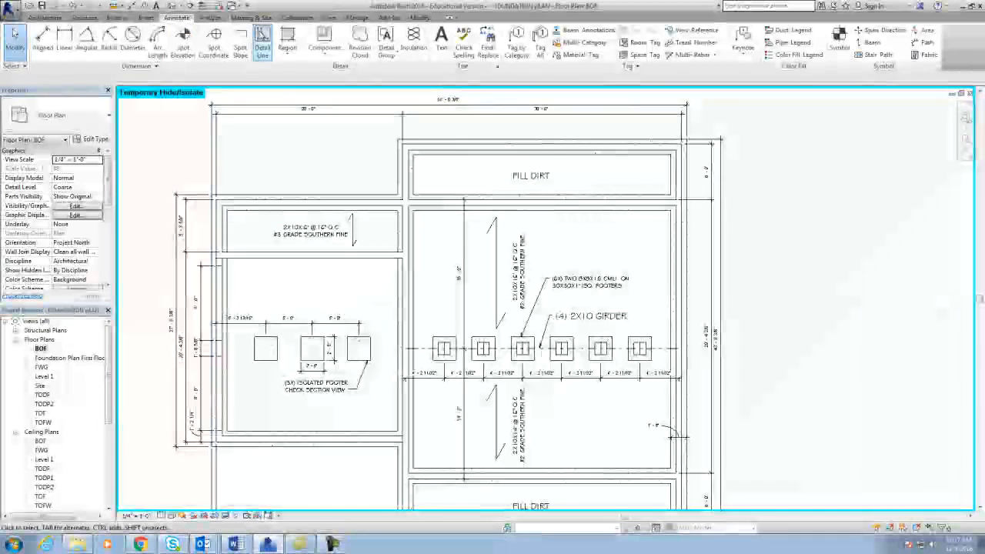
Draw a detail line in the <Hidden> style along the upper outer footing edge of the right building section, from corner to corner
{"action": "left_click", "coordinate": [270, 50]}
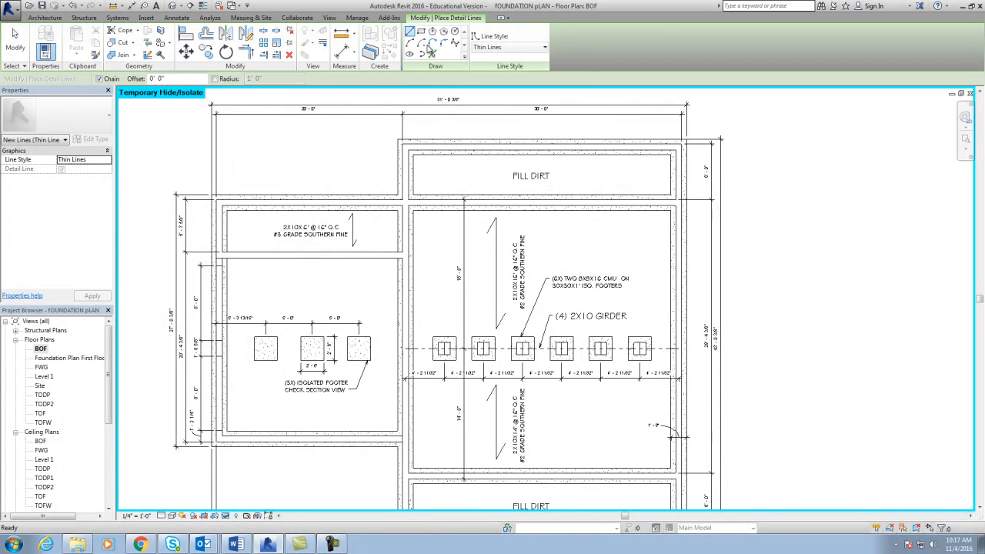
{"action": "left_click", "coordinate": [505, 48]}
{"action": "left_click", "coordinate": [501, 100]}
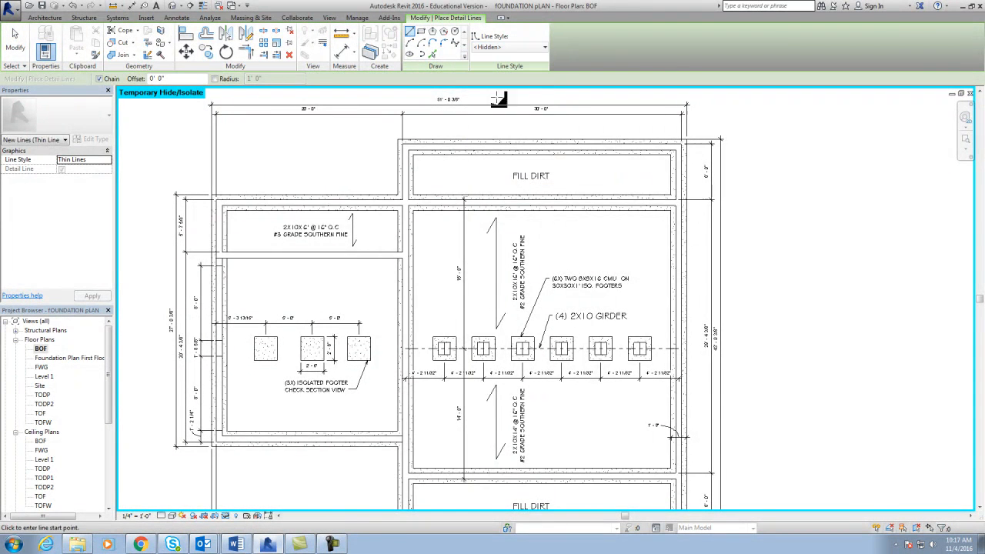
{"action": "scroll", "coordinate": [396, 146], "scroll_direction": "up", "scroll_amount": 3}
{"action": "left_click", "coordinate": [402, 137]}
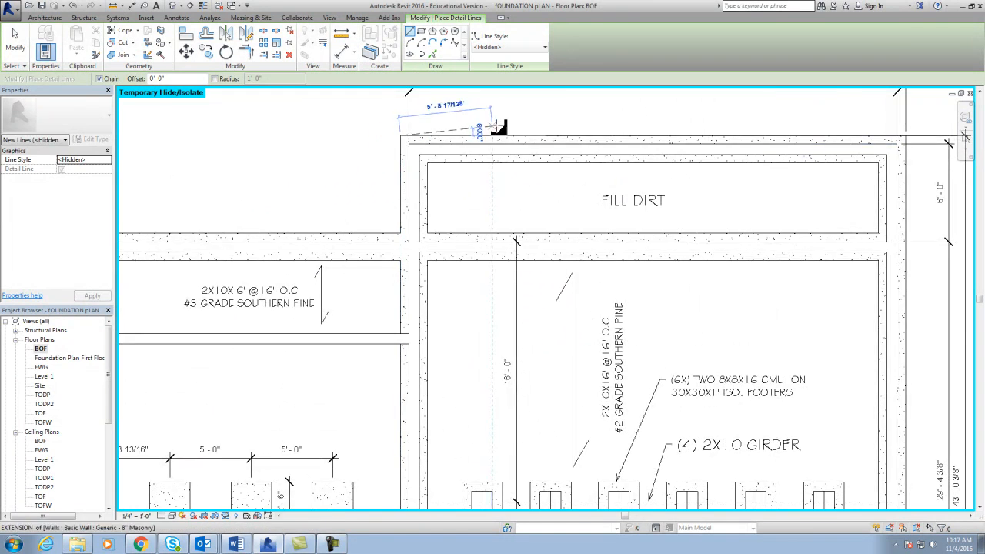
{"action": "scroll", "coordinate": [504, 112], "scroll_direction": "down", "scroll_amount": 1}
{"action": "scroll", "coordinate": [845, 131], "scroll_direction": "up", "scroll_amount": 3}
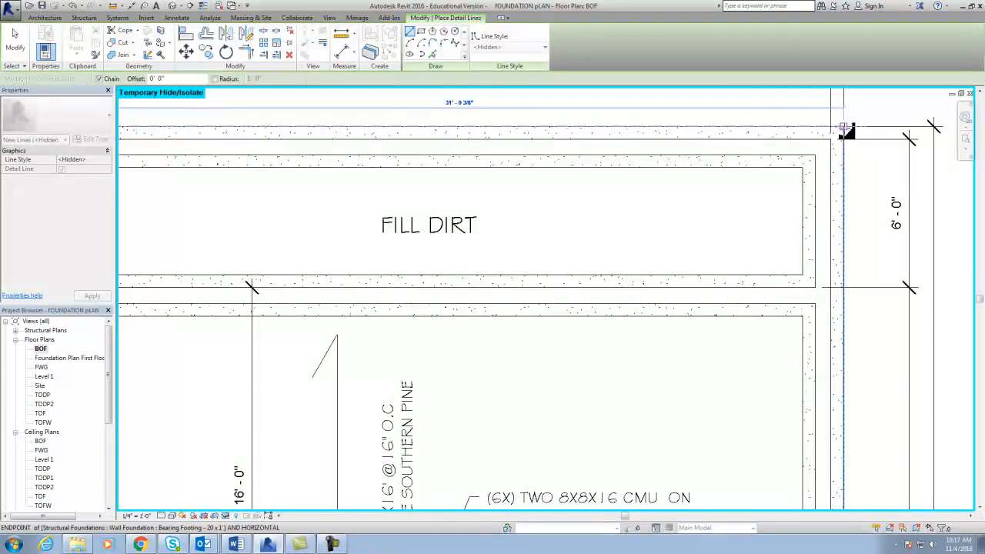
{"action": "left_click", "coordinate": [845, 127]}
Continue the hidden detail line down the right section's outer footing edge, along its lower edge and across the left section's lower edge
{"action": "scroll", "coordinate": [843, 223], "scroll_direction": "down", "scroll_amount": 3}
{"action": "scroll", "coordinate": [835, 365], "scroll_direction": "down", "scroll_amount": 1}
{"action": "middle_click_drag", "start_coordinate": [836, 498], "coordinate": [775, 352]}
{"action": "middle_click_drag", "start_coordinate": [794, 414], "coordinate": [692, 132]}
{"action": "left_click", "coordinate": [698, 343]}
{"action": "left_click", "coordinate": [317, 344]}
{"action": "left_click", "coordinate": [317, 222]}
{"action": "middle_click_drag", "start_coordinate": [379, 247], "coordinate": [583, 288]}
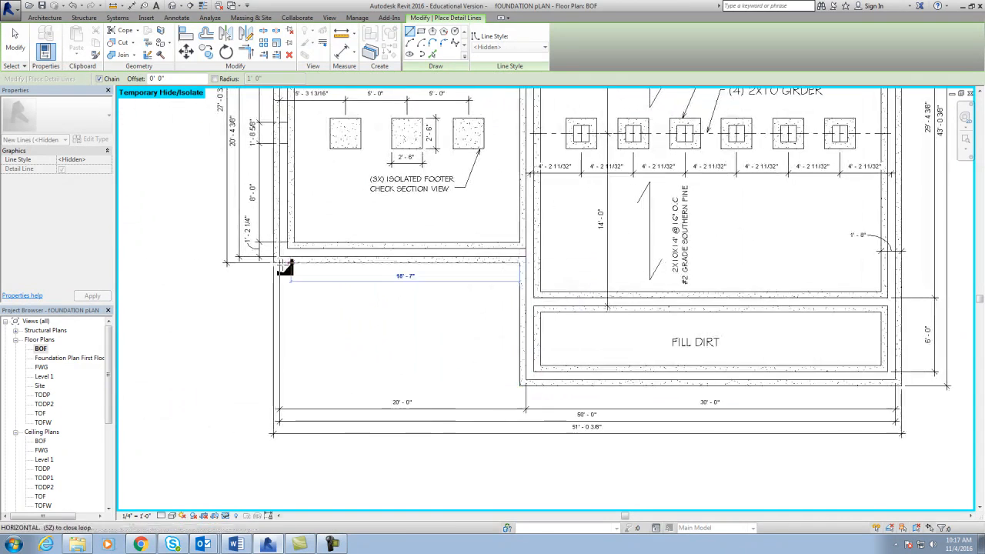
{"action": "left_click", "coordinate": [275, 264]}
{"action": "middle_click_drag", "start_coordinate": [314, 308], "coordinate": [337, 424]}
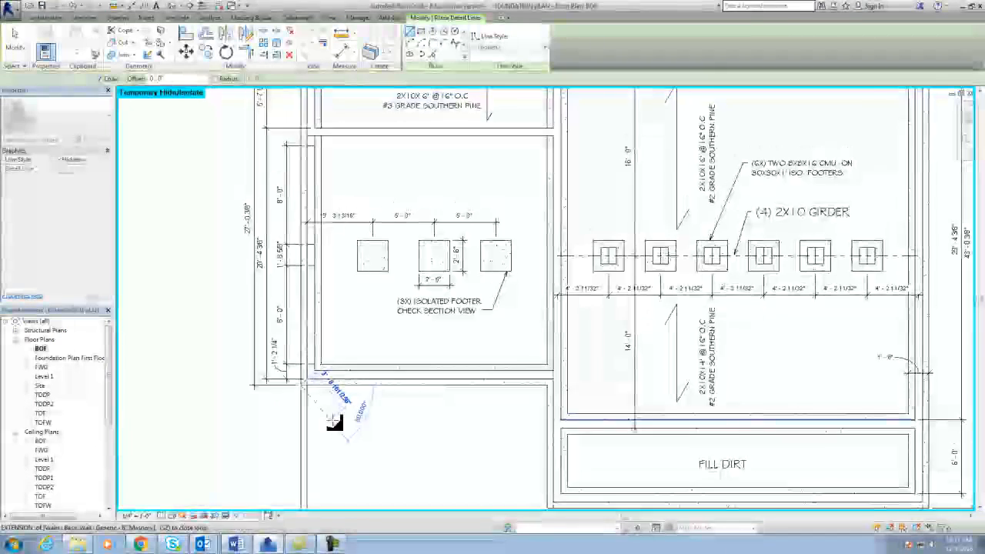
Trace the left section's left and upper outer footing edges and close the hidden perimeter at the right section's upper-left corner
{"action": "scroll", "coordinate": [336, 424], "scroll_direction": "down", "scroll_amount": 3}
{"action": "scroll", "coordinate": [315, 184], "scroll_direction": "up", "scroll_amount": 5}
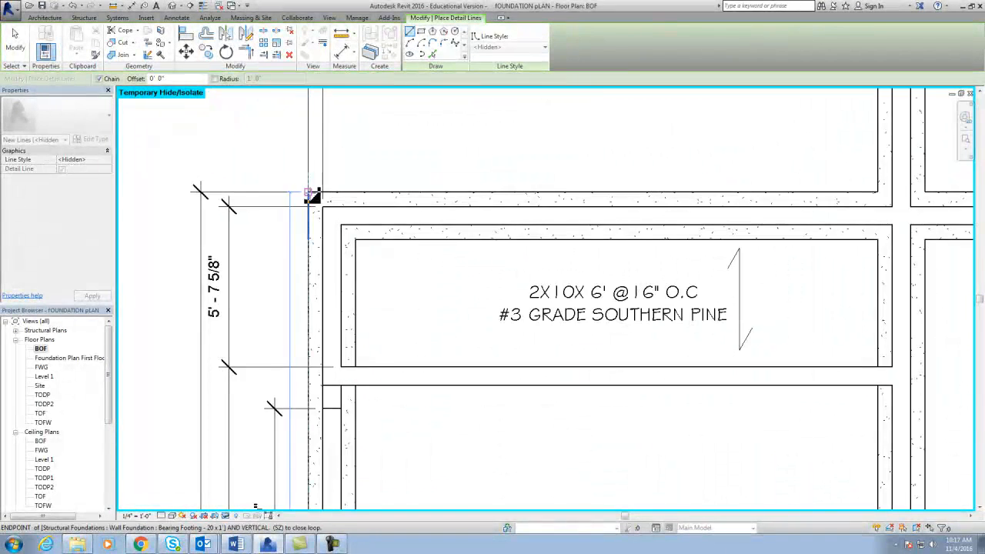
{"action": "scroll", "coordinate": [391, 185], "scroll_direction": "down", "scroll_amount": 3}
{"action": "scroll", "coordinate": [429, 216], "scroll_direction": "up", "scroll_amount": 1}
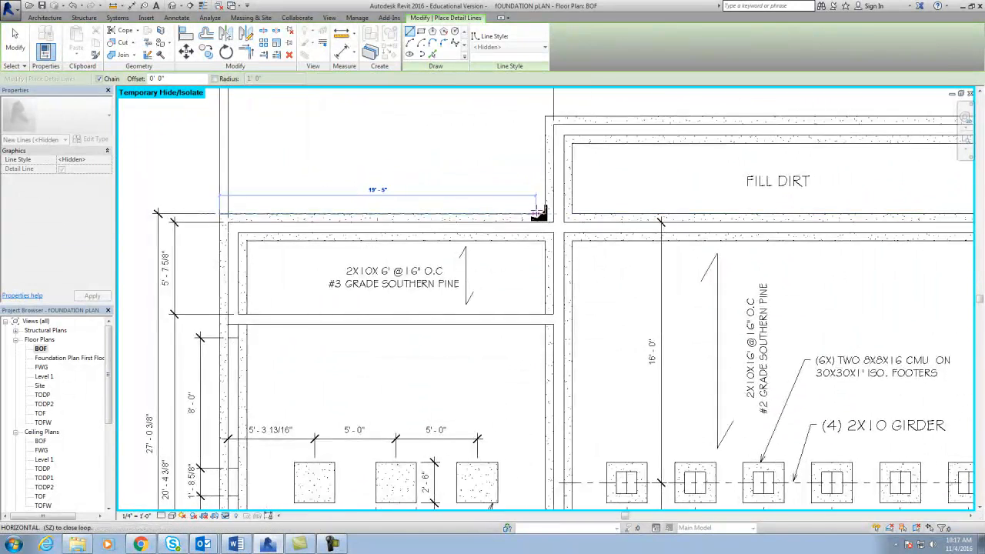
{"action": "scroll", "coordinate": [539, 213], "scroll_direction": "up", "scroll_amount": 3}
{"action": "left_click", "coordinate": [552, 216]}
{"action": "middle_click_drag", "start_coordinate": [552, 217], "coordinate": [517, 293]}
{"action": "left_click", "coordinate": [513, 166]}
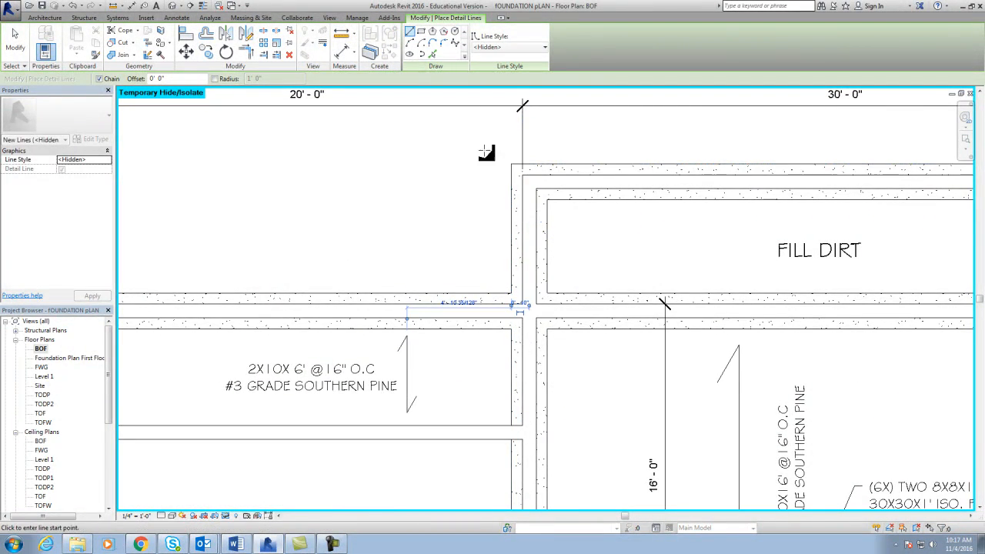
Outline the inner footing edge of the upper FILL DIRT area with a closed rectangle of hidden detail lines
{"action": "left_click", "coordinate": [547, 201]}
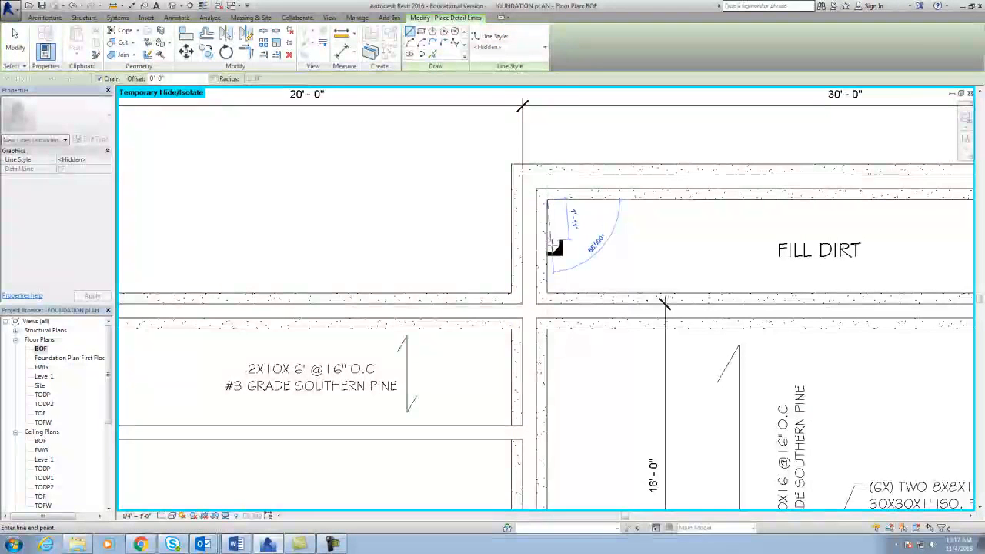
{"action": "left_click", "coordinate": [547, 293]}
{"action": "scroll", "coordinate": [577, 288], "scroll_direction": "down", "scroll_amount": 1}
{"action": "middle_click_drag", "start_coordinate": [577, 287], "coordinate": [414, 288]}
{"action": "left_click", "coordinate": [905, 293]}
{"action": "left_click", "coordinate": [906, 209]}
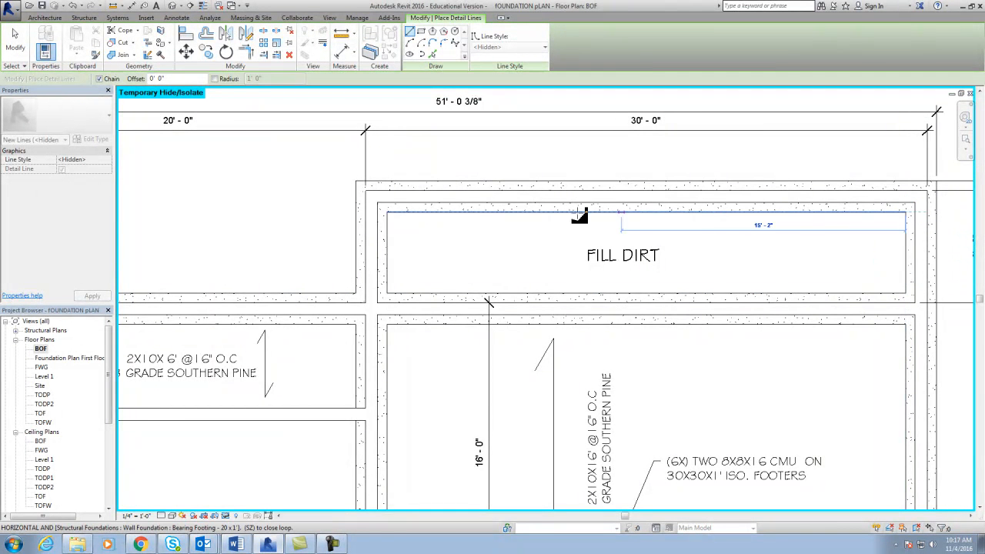
{"action": "left_click", "coordinate": [388, 208]}
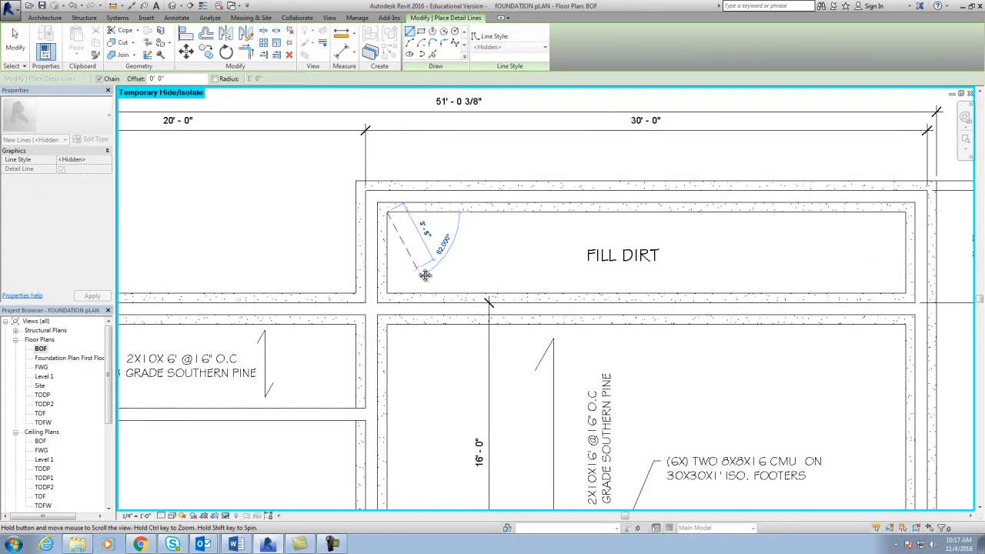
{"action": "middle_click_drag", "start_coordinate": [418, 269], "coordinate": [416, 213]}
{"action": "key", "text": "Escape"}
Outline the inner footing edge of the large girder bay between the two FILL DIRT areas with hidden detail lines
{"action": "left_click", "coordinate": [398, 269]}
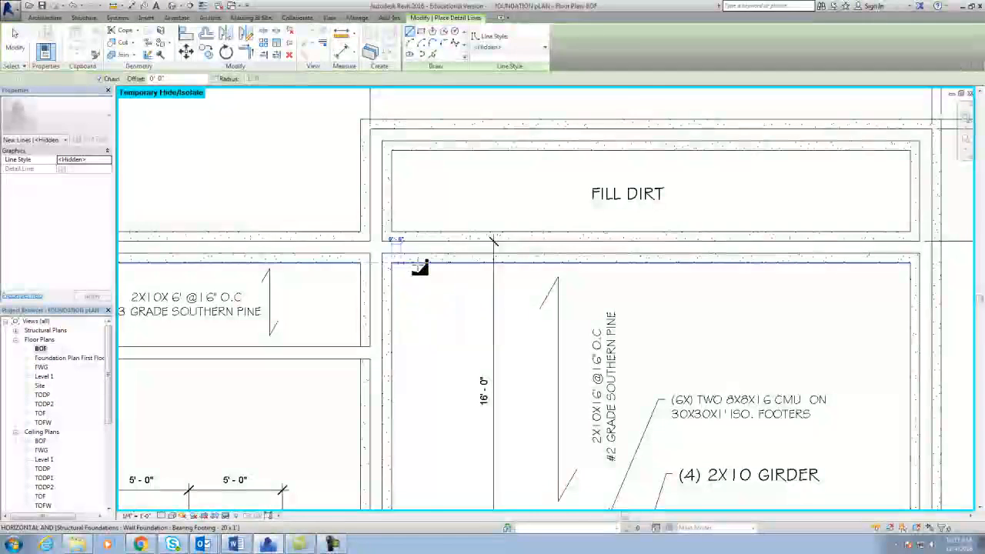
{"action": "scroll", "coordinate": [398, 266], "scroll_direction": "down", "scroll_amount": 2}
{"action": "left_click", "coordinate": [745, 266]}
{"action": "middle_click_drag", "start_coordinate": [704, 507], "coordinate": [721, 308]}
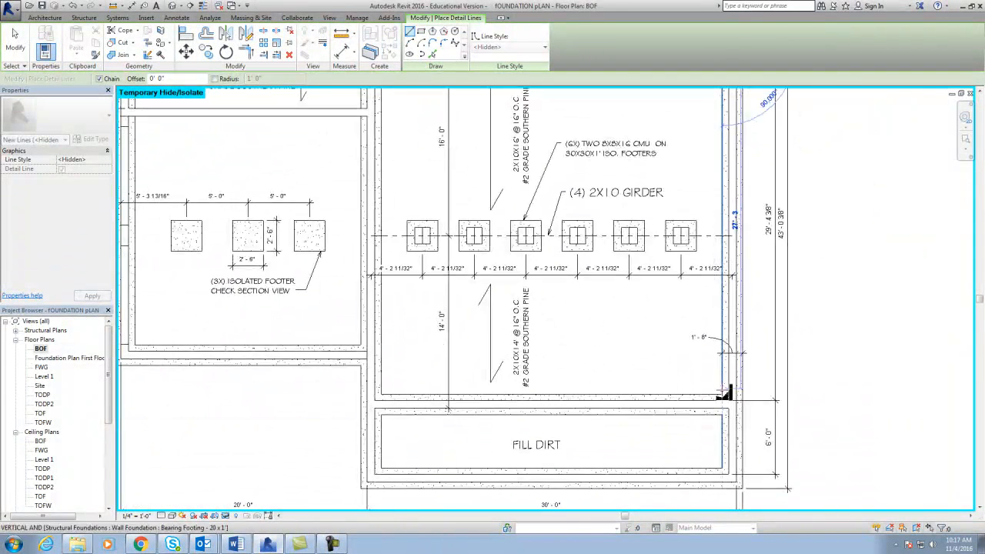
{"action": "left_click", "coordinate": [724, 396]}
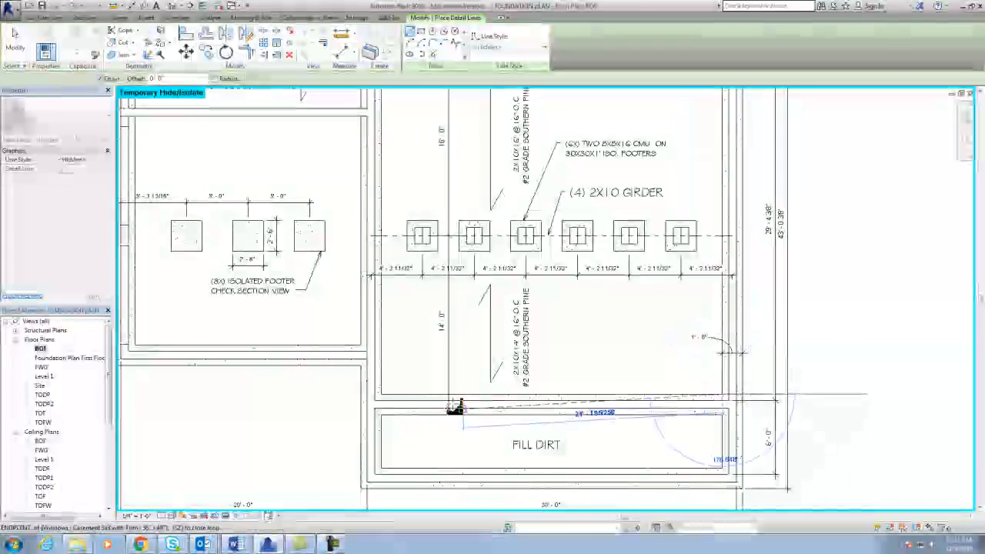
{"action": "left_click", "coordinate": [382, 395]}
{"action": "middle_click_drag", "start_coordinate": [403, 433], "coordinate": [410, 504]}
{"action": "scroll", "coordinate": [409, 504], "scroll_direction": "down", "scroll_amount": 1}
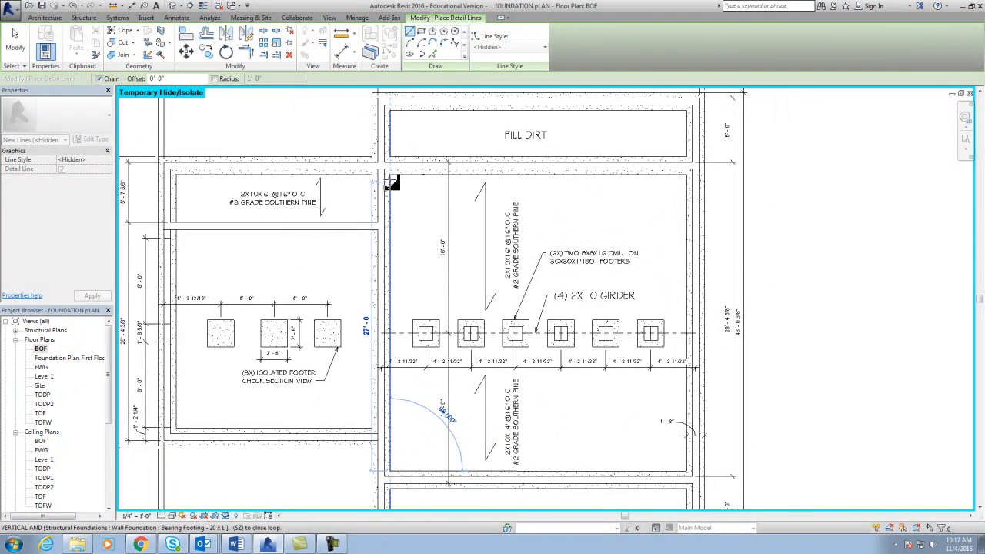
Outline the first and second pier footers from the left on the girder line with hidden detail lines
{"action": "left_click", "coordinate": [413, 319]}
{"action": "left_click", "coordinate": [439, 320]}
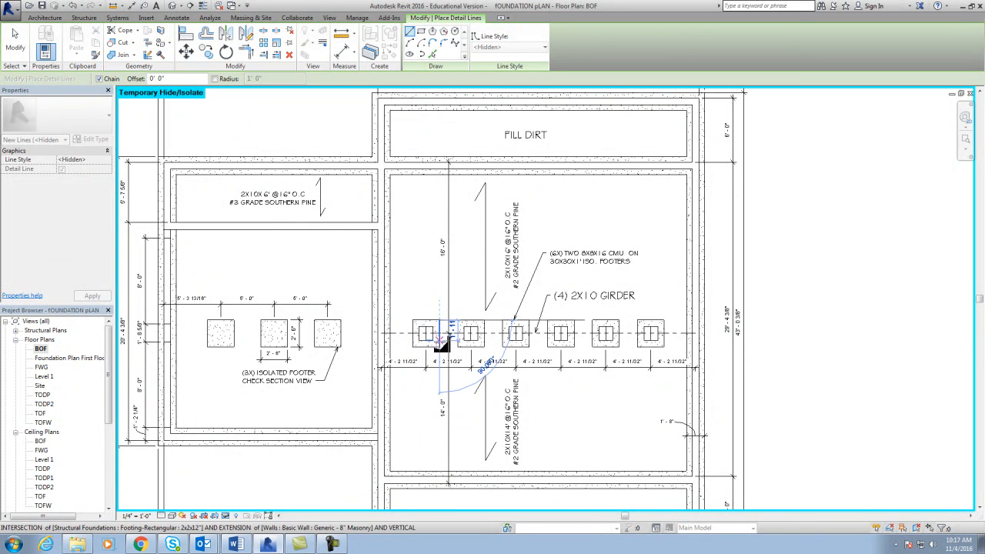
{"action": "left_click", "coordinate": [440, 345]}
{"action": "left_click", "coordinate": [414, 345]}
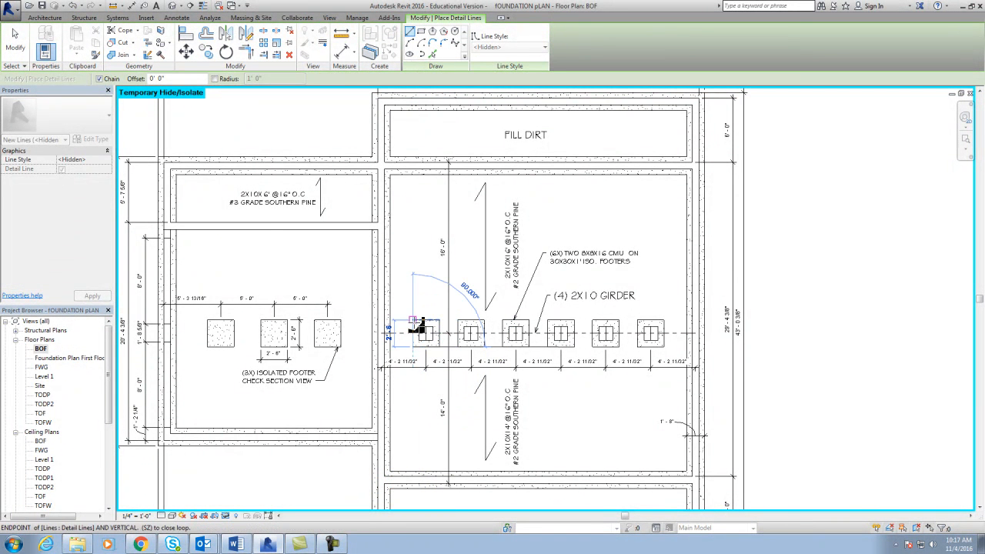
{"action": "left_click", "coordinate": [413, 320]}
{"action": "left_click", "coordinate": [458, 320]}
{"action": "left_click", "coordinate": [485, 320]}
{"action": "left_click", "coordinate": [485, 345]}
{"action": "left_click", "coordinate": [458, 345]}
{"action": "left_click", "coordinate": [458, 320]}
Trace hidden detail lines around the third and fourth pier footers on the girder line
{"action": "left_click", "coordinate": [502, 320]}
{"action": "left_click", "coordinate": [530, 320]}
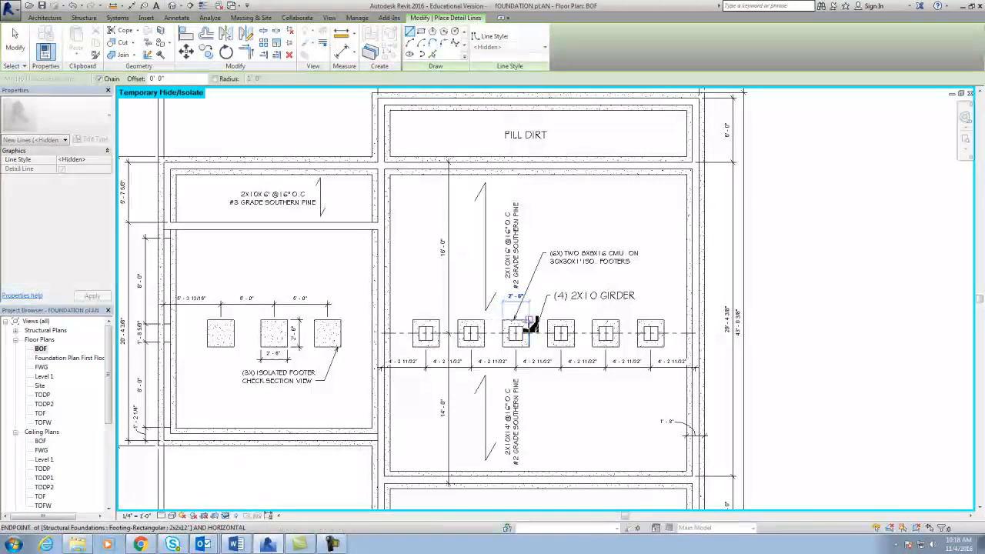
{"action": "left_click", "coordinate": [529, 345]}
{"action": "left_click", "coordinate": [503, 345]}
{"action": "left_click", "coordinate": [503, 320]}
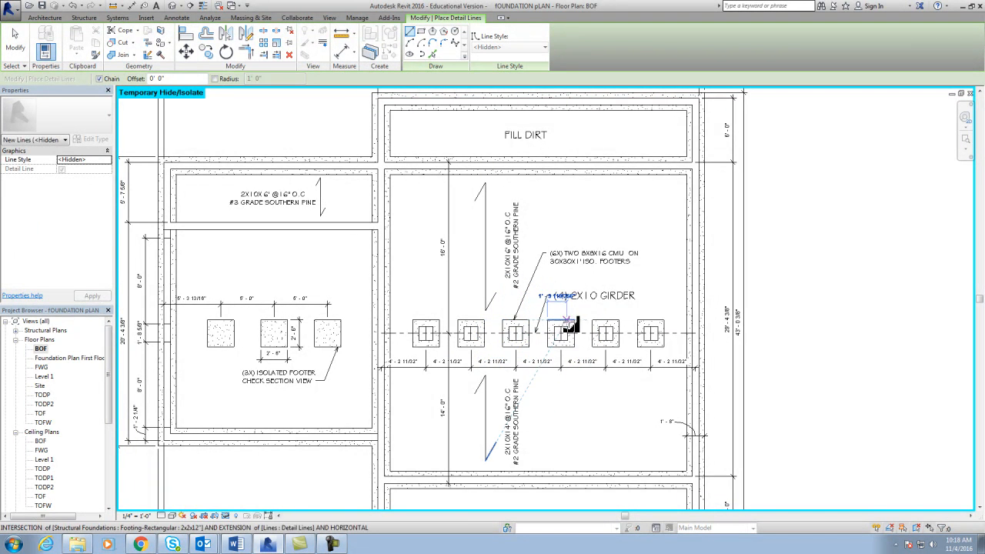
{"action": "left_click", "coordinate": [569, 322]}
{"action": "left_click", "coordinate": [574, 348]}
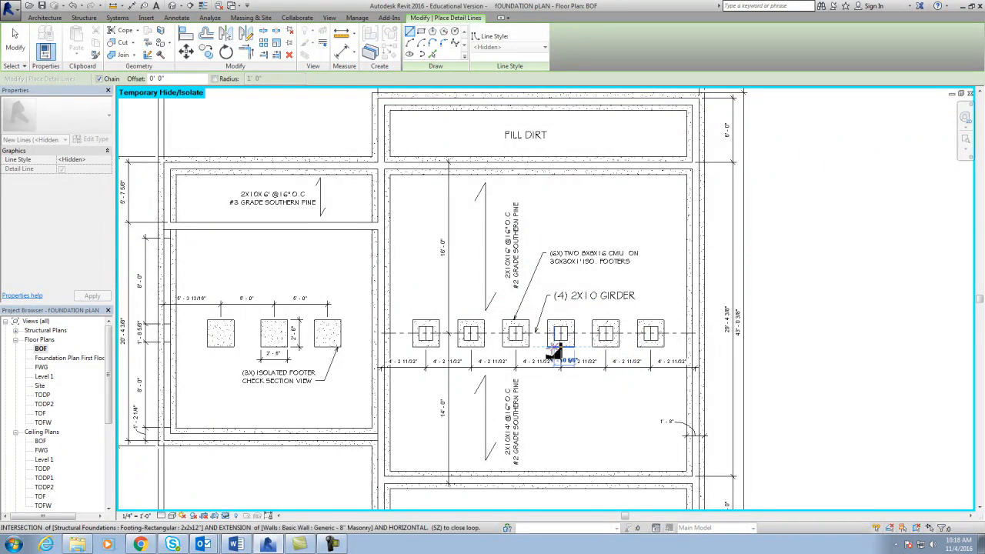
{"action": "left_click", "coordinate": [547, 320]}
Trace hidden detail lines around the fifth and sixth pier footers at the right end of the girder line
{"action": "left_click", "coordinate": [618, 323]}
{"action": "left_click", "coordinate": [618, 352]}
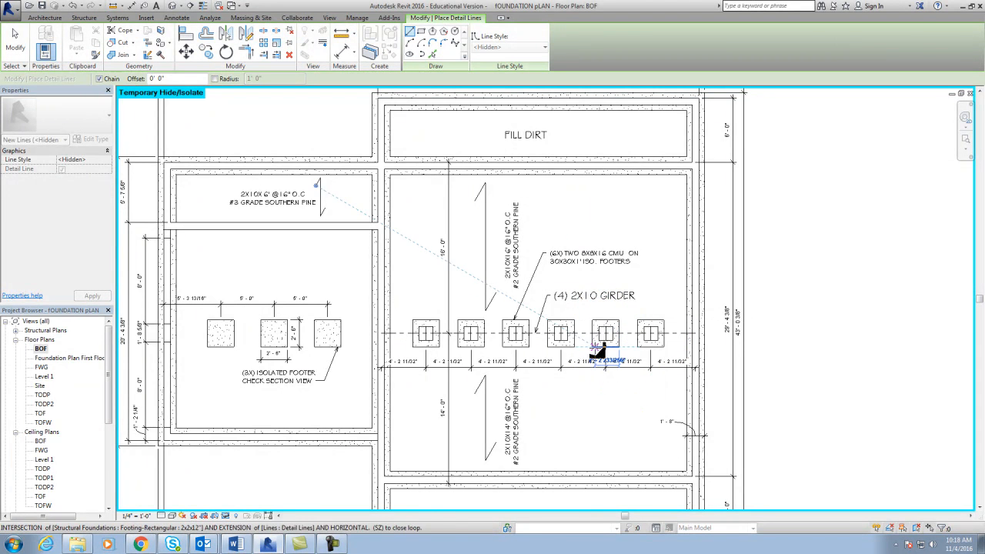
{"action": "left_click", "coordinate": [593, 352]}
{"action": "key", "text": "Escape"}
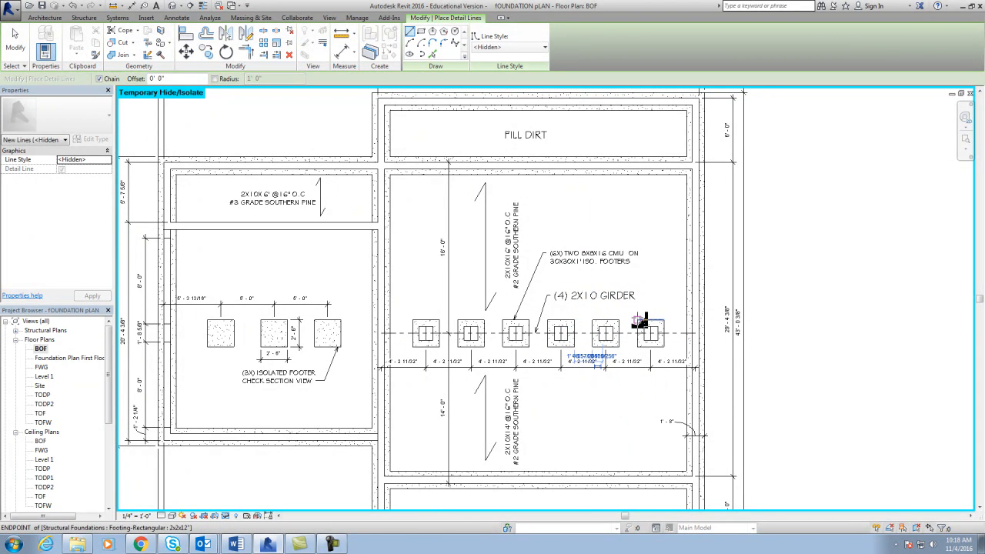
{"action": "left_click", "coordinate": [663, 323]}
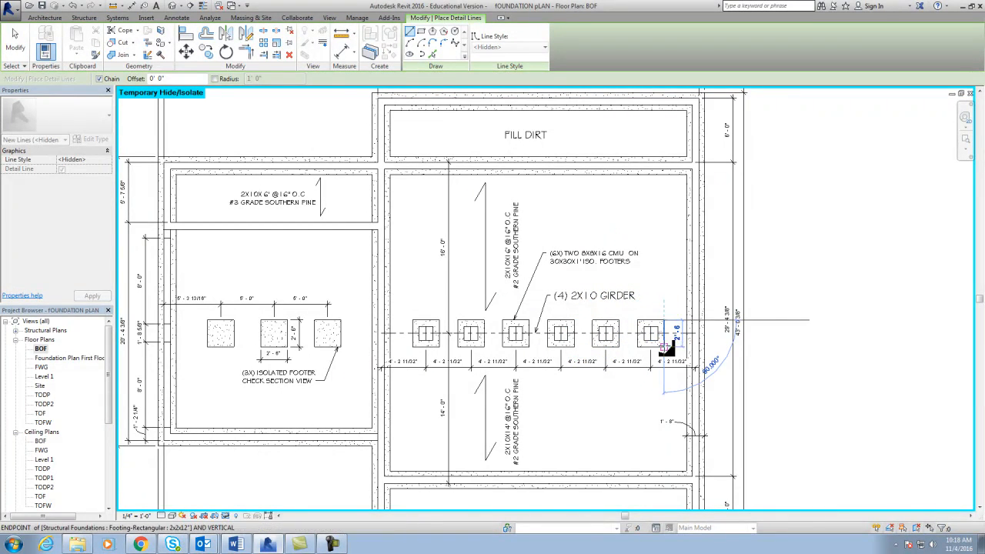
{"action": "left_click", "coordinate": [663, 348]}
{"action": "left_click", "coordinate": [639, 350]}
{"action": "key", "text": "Escape"}
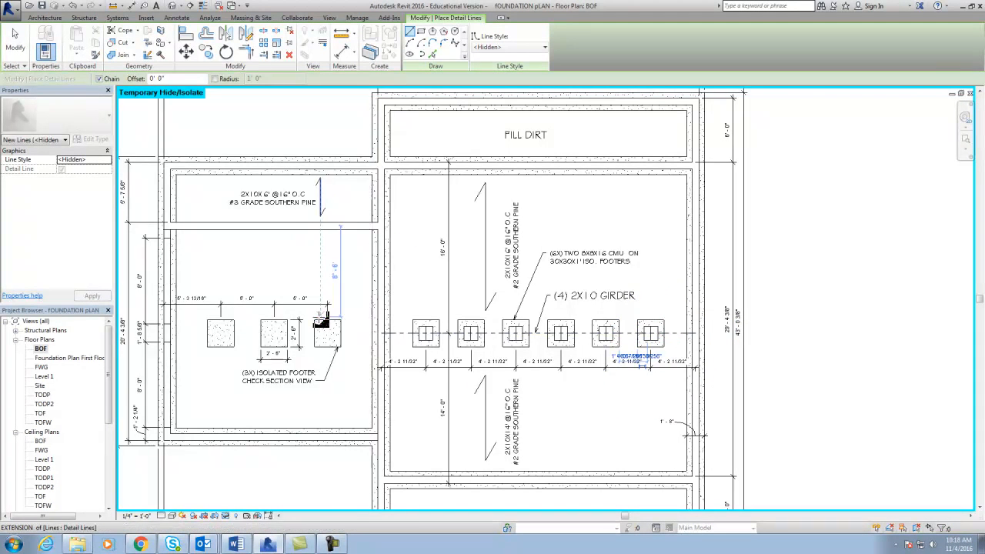
Outline the rightmost isolated footer in the left building section with hidden detail lines
{"action": "middle_click_drag", "start_coordinate": [292, 318], "coordinate": [339, 287]}
{"action": "scroll", "coordinate": [346, 285], "scroll_direction": "up", "scroll_amount": 1}
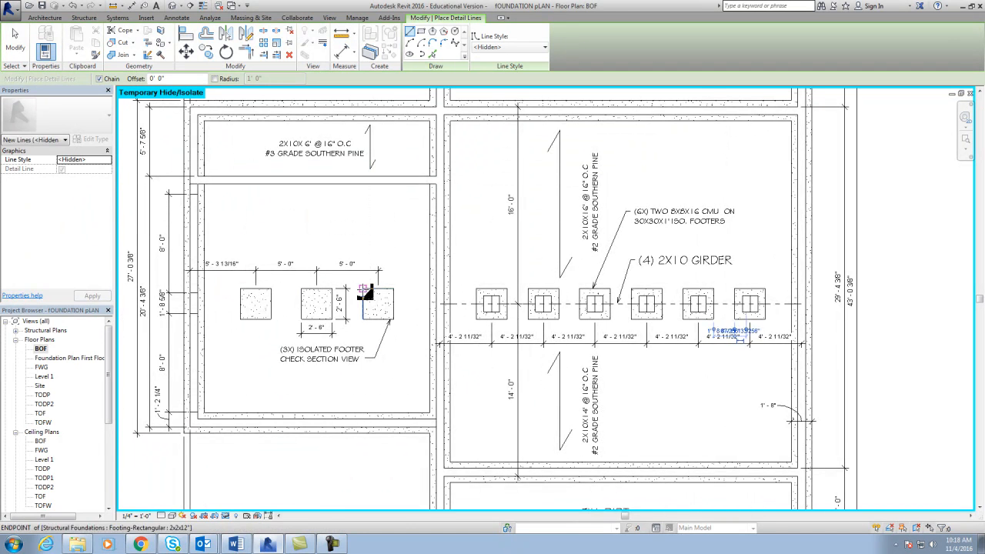
{"action": "left_click", "coordinate": [362, 287]}
{"action": "left_click", "coordinate": [394, 288]}
{"action": "left_click", "coordinate": [394, 320]}
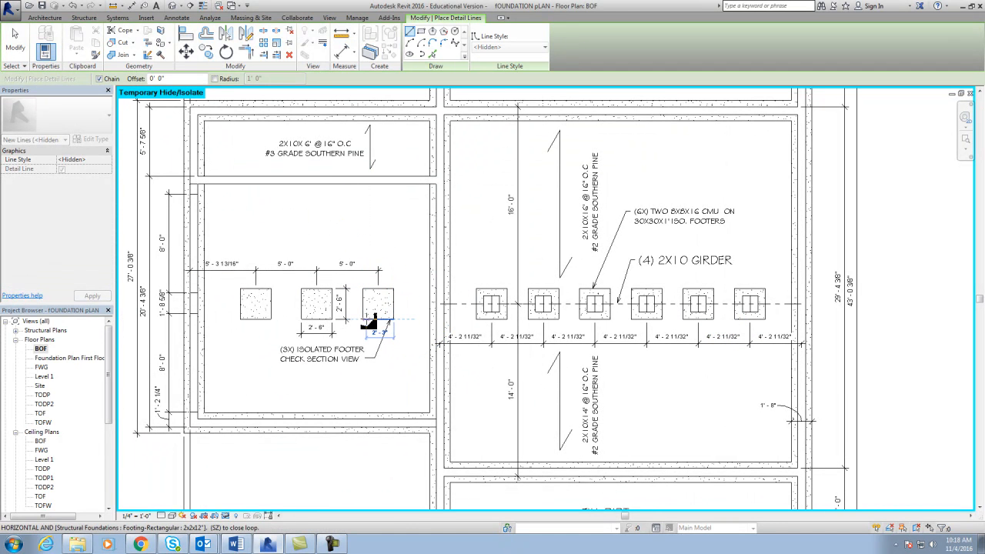
{"action": "left_click", "coordinate": [362, 319]}
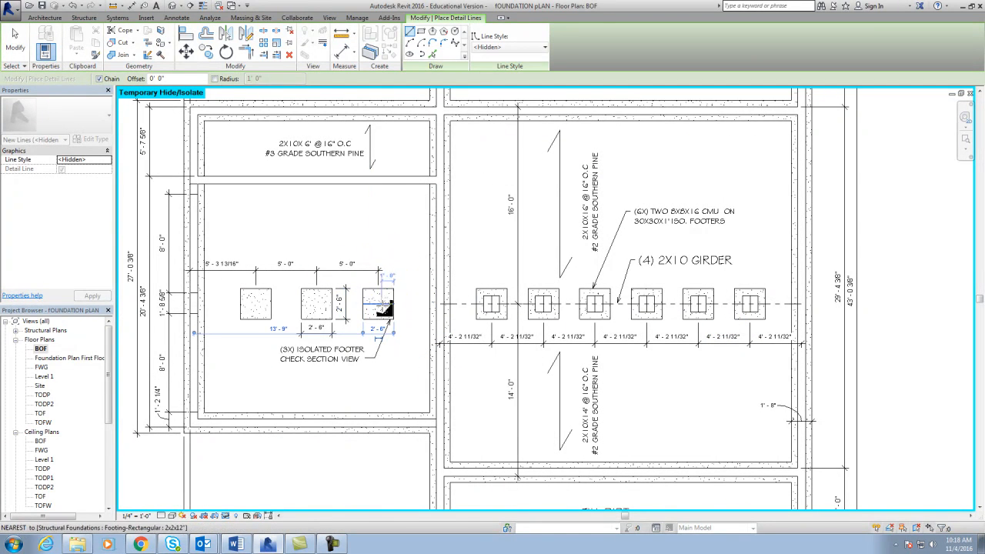
Outline the middle and leftmost isolated footers in the left building section with hidden detail lines and end the line command
{"action": "left_click", "coordinate": [303, 289]}
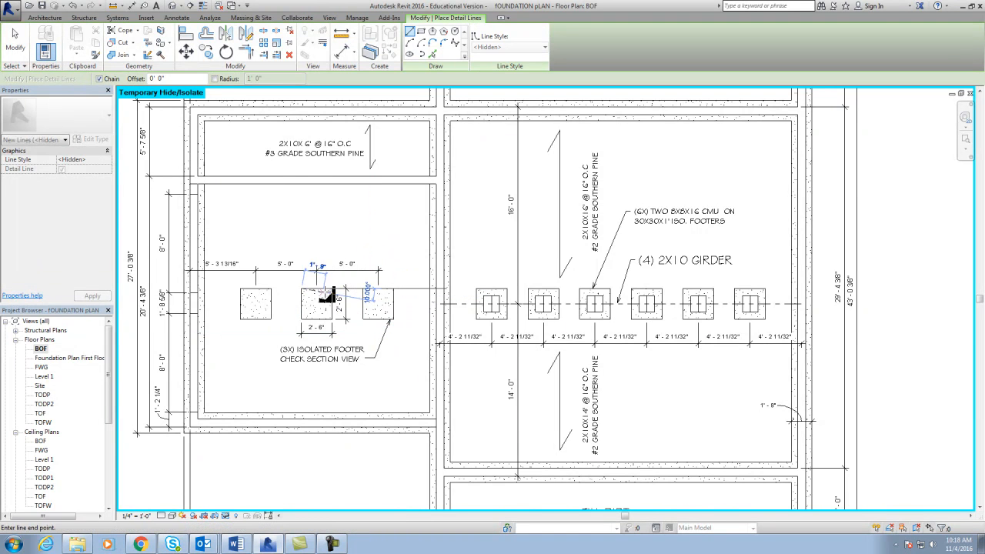
{"action": "left_click", "coordinate": [336, 290]}
{"action": "left_click", "coordinate": [334, 319]}
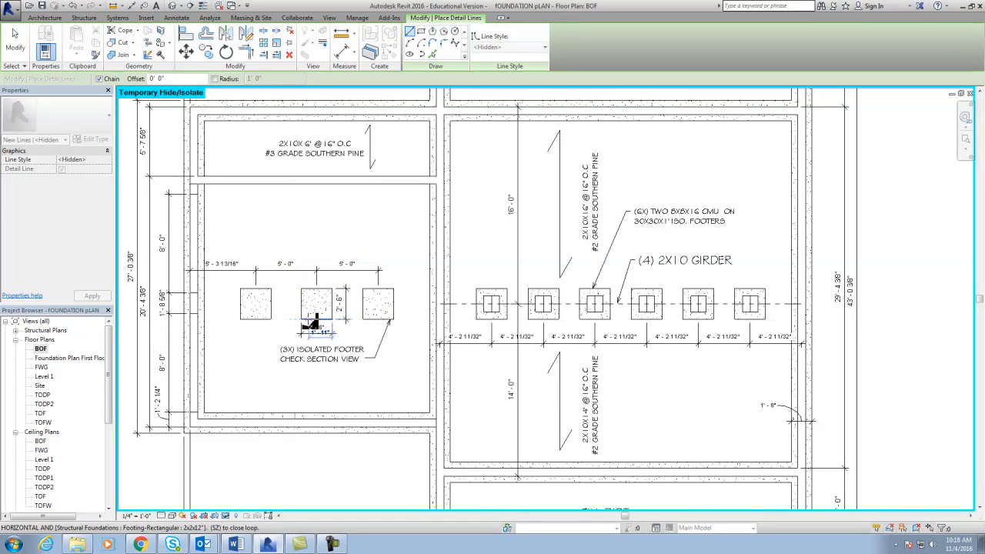
{"action": "left_click", "coordinate": [302, 319]}
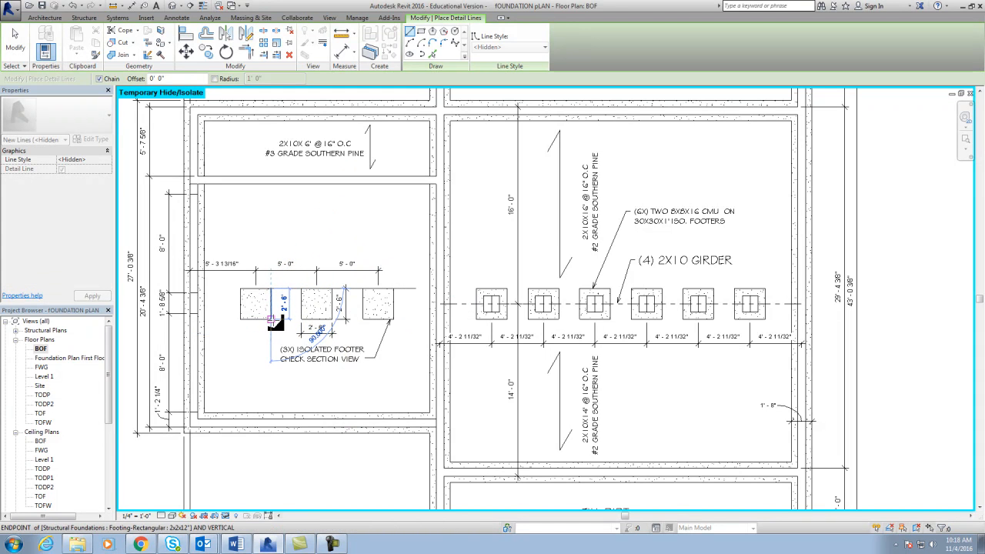
{"action": "left_click", "coordinate": [241, 319]}
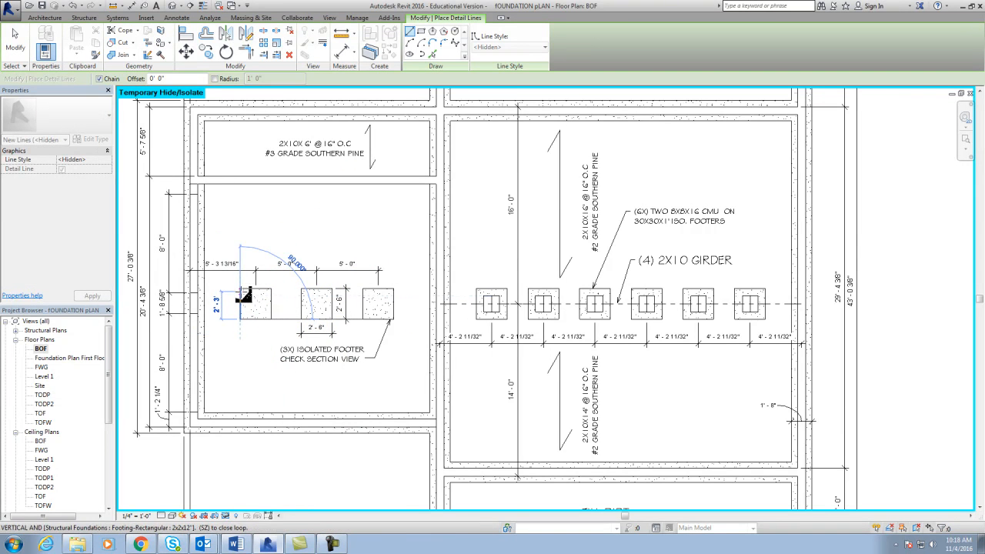
{"action": "left_click", "coordinate": [240, 289]}
{"action": "left_click", "coordinate": [271, 291]}
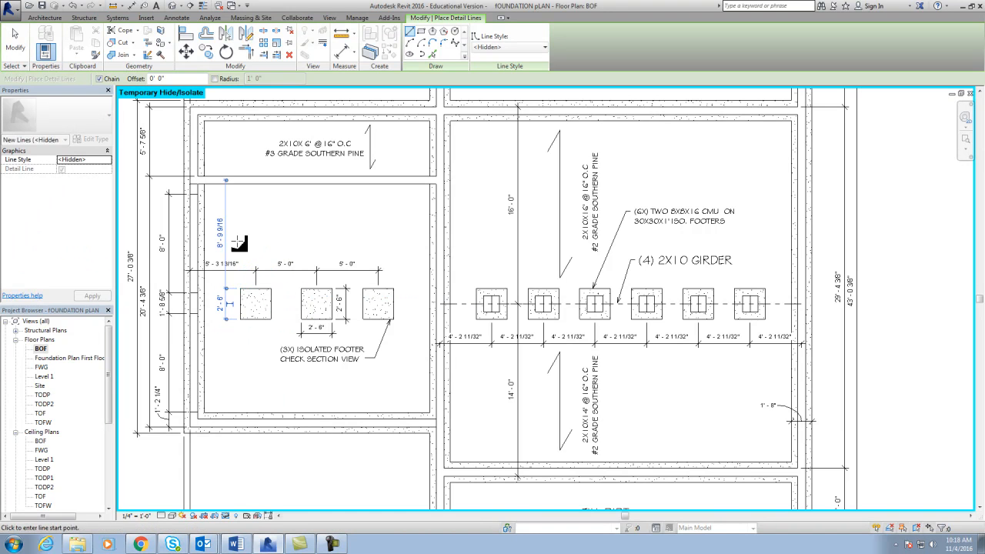
{"action": "key", "text": "Escape"}
{"action": "key", "text": "Escape"}
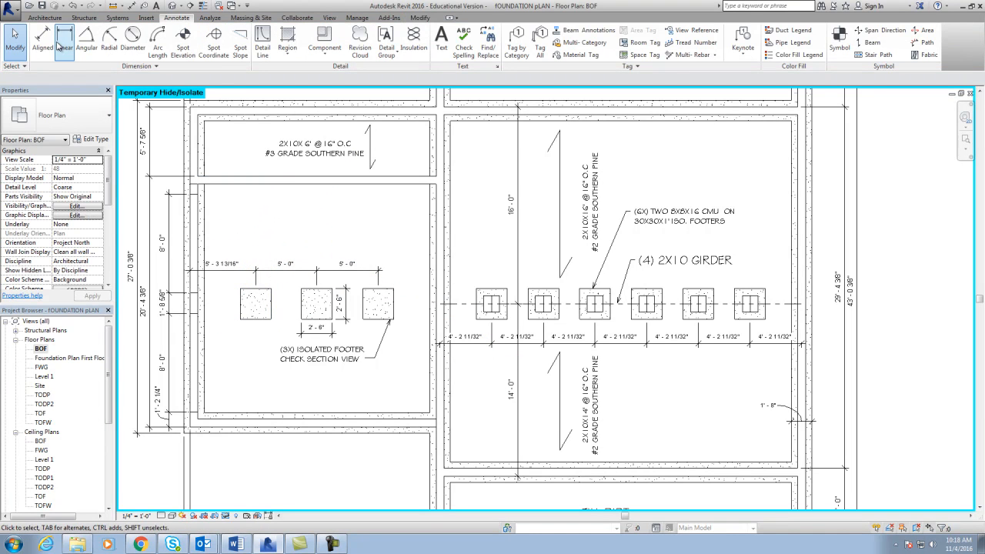
Place a Bearing Footing - 20 x 1' wall foundation under the left section's wall between the 6' joist bay and the isolated footers
{"action": "left_click", "coordinate": [83, 19]}
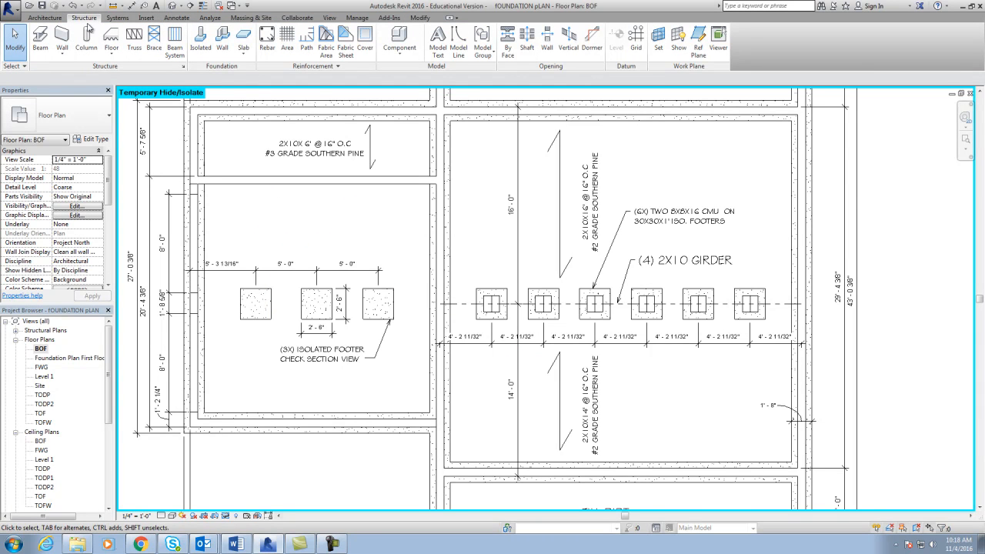
{"action": "left_click", "coordinate": [223, 54]}
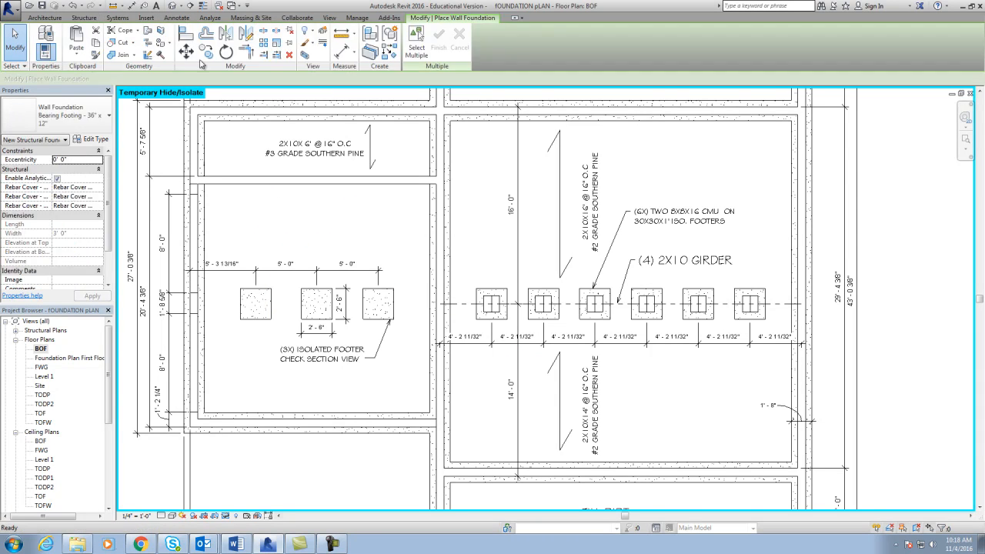
{"action": "left_click", "coordinate": [96, 115]}
{"action": "left_click", "coordinate": [83, 177]}
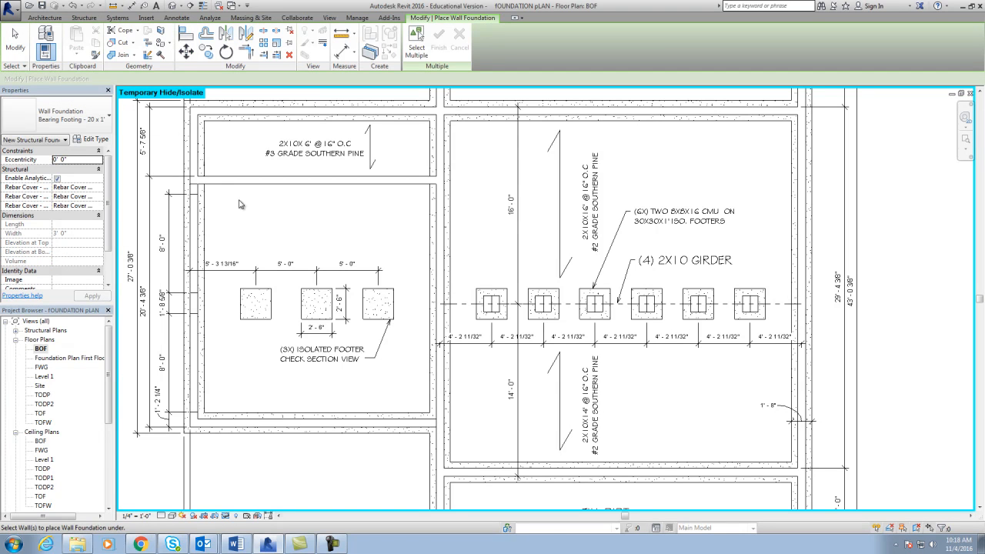
{"action": "left_click", "coordinate": [247, 190]}
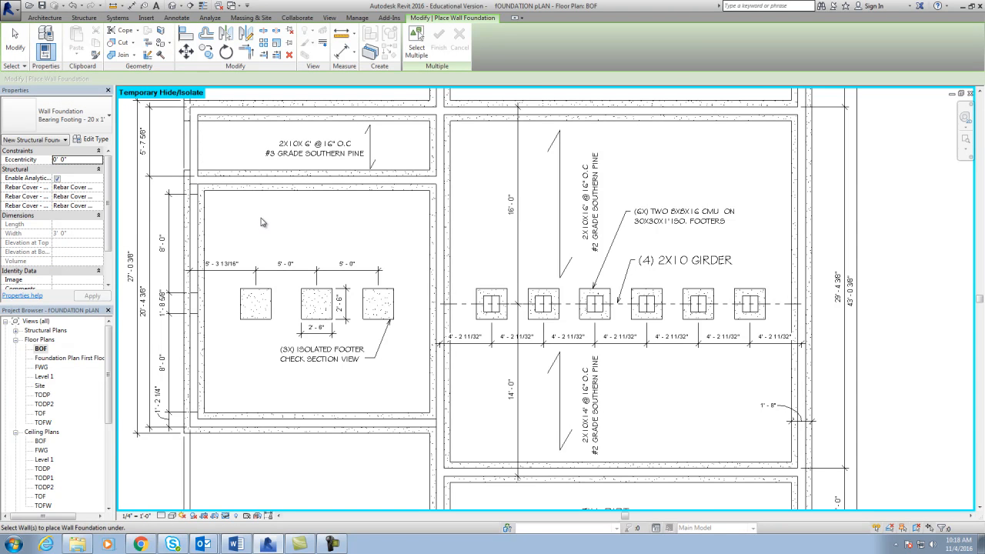
{"action": "key", "text": "Escape"}
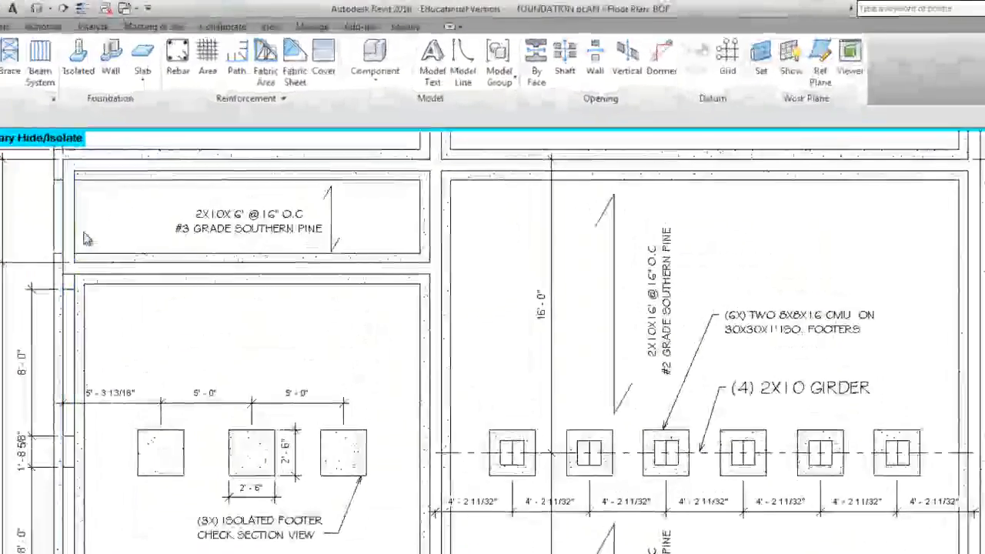
{"action": "scroll", "coordinate": [132, 332], "scroll_direction": "up", "scroll_amount": 4}
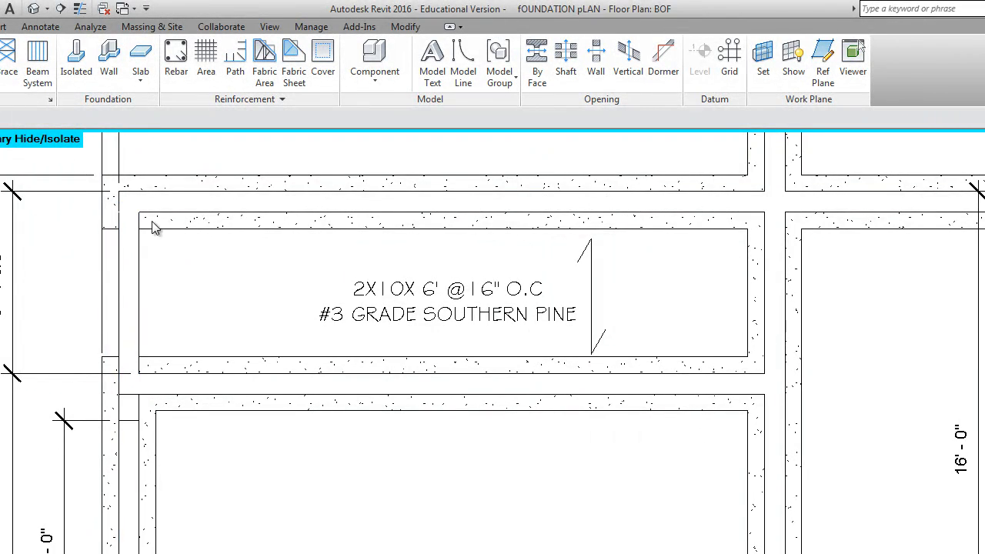
{"action": "left_click", "coordinate": [109, 56]}
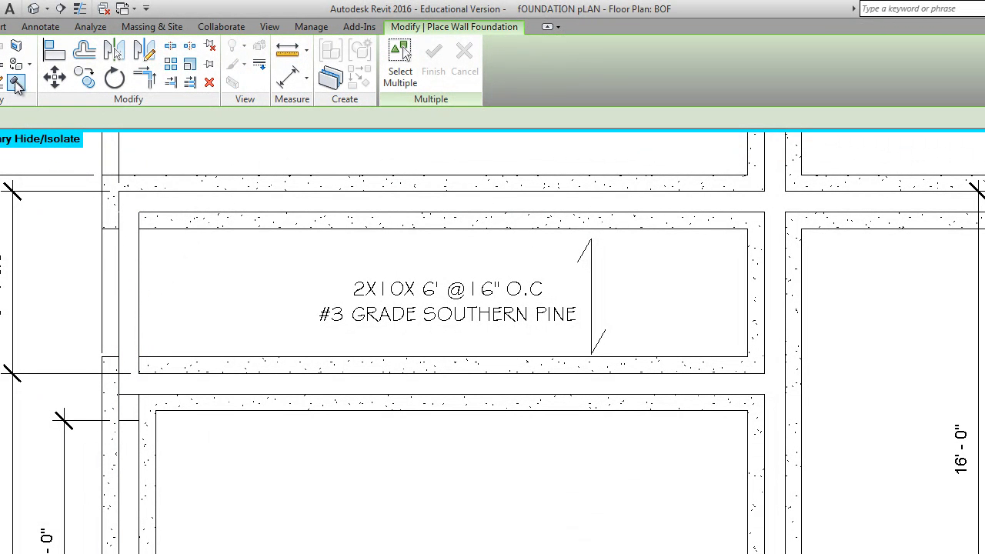
{"action": "left_click", "coordinate": [0, 27]}
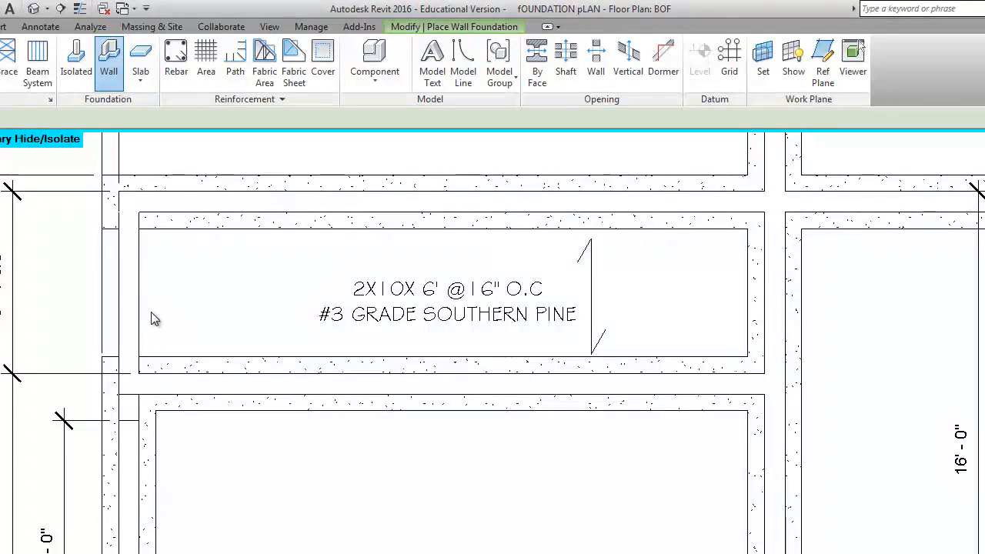
{"action": "key", "text": "Escape"}
{"action": "scroll", "coordinate": [277, 369], "scroll_direction": "down", "scroll_amount": 2}
{"action": "middle_click_drag", "start_coordinate": [232, 450], "coordinate": [200, 366]}
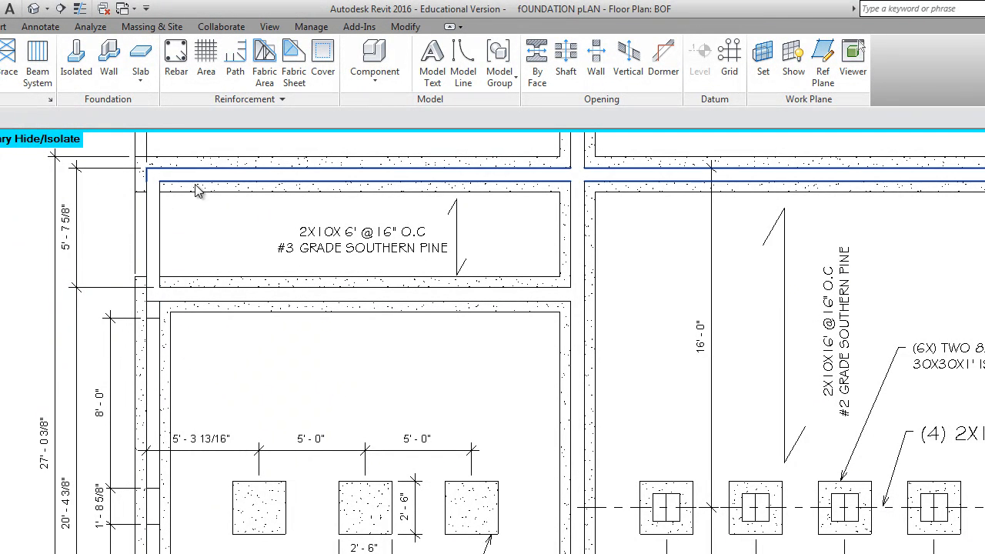
Trace a closed rectangle of hidden detail lines along the inner footing edge around the left section's isolated-footer bay
{"action": "left_click", "coordinate": [40, 26]}
{"action": "left_click", "coordinate": [169, 62]}
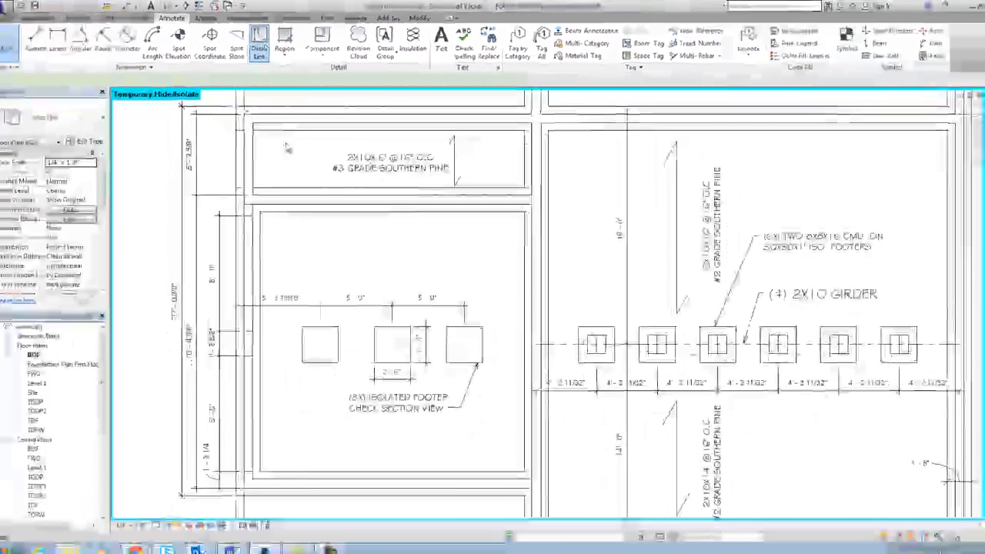
{"action": "left_click", "coordinate": [264, 208]}
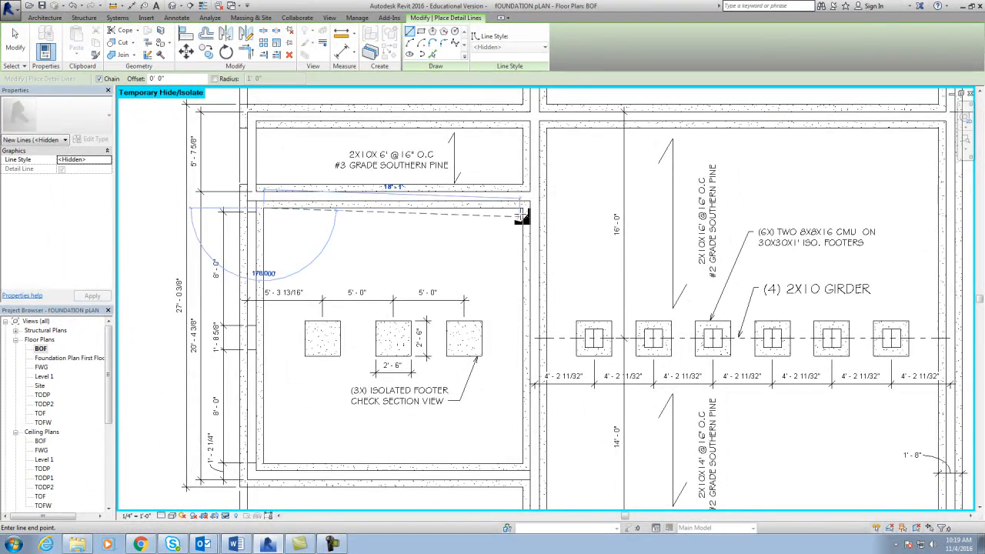
{"action": "left_click", "coordinate": [523, 207]}
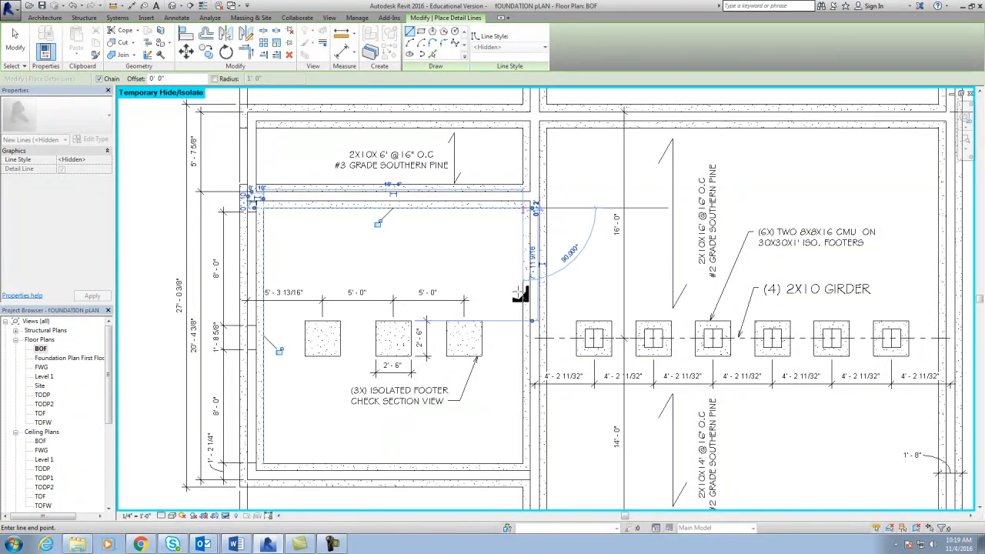
{"action": "left_click", "coordinate": [524, 464]}
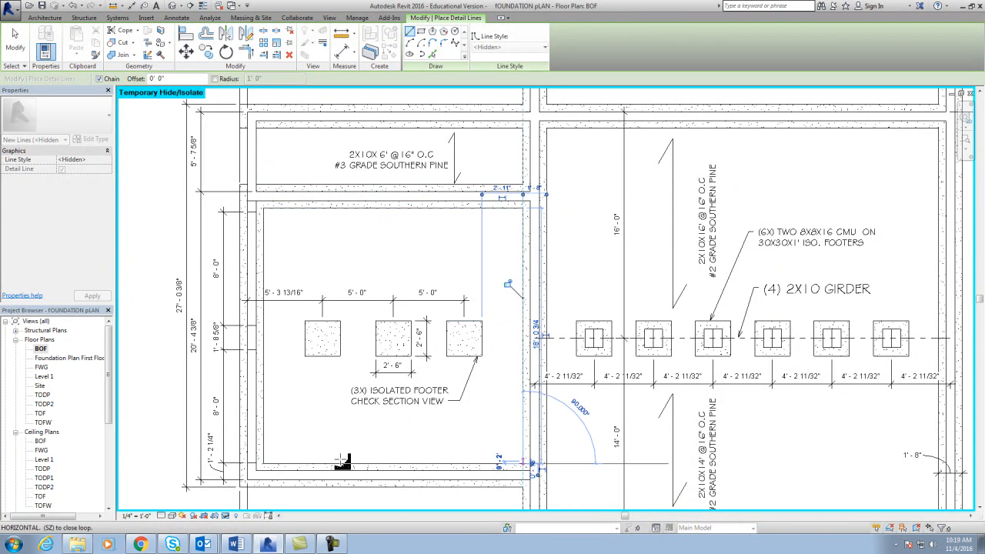
{"action": "left_click", "coordinate": [264, 464]}
{"action": "left_click", "coordinate": [264, 208]}
{"action": "scroll", "coordinate": [261, 254], "scroll_direction": "down", "scroll_amount": 1}
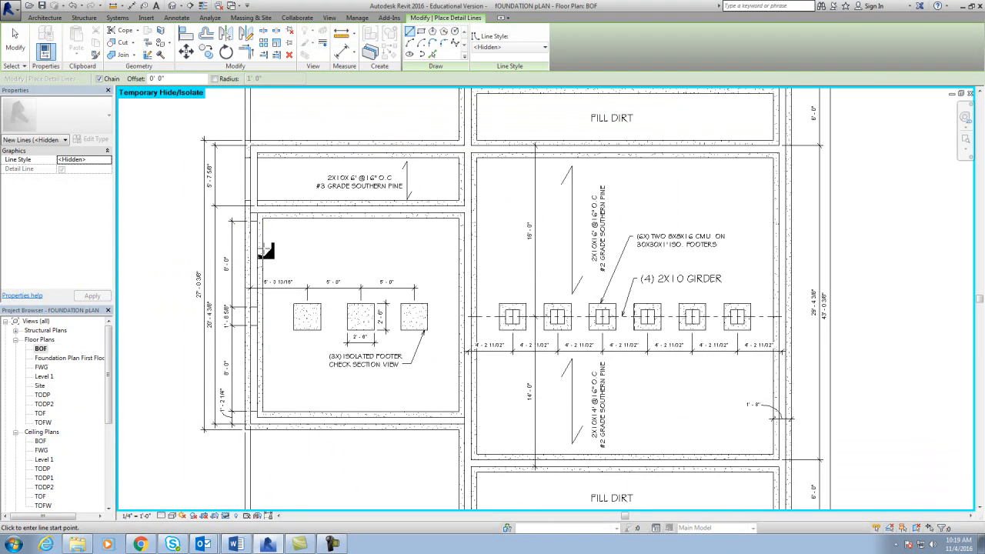
{"action": "key", "text": "Escape"}
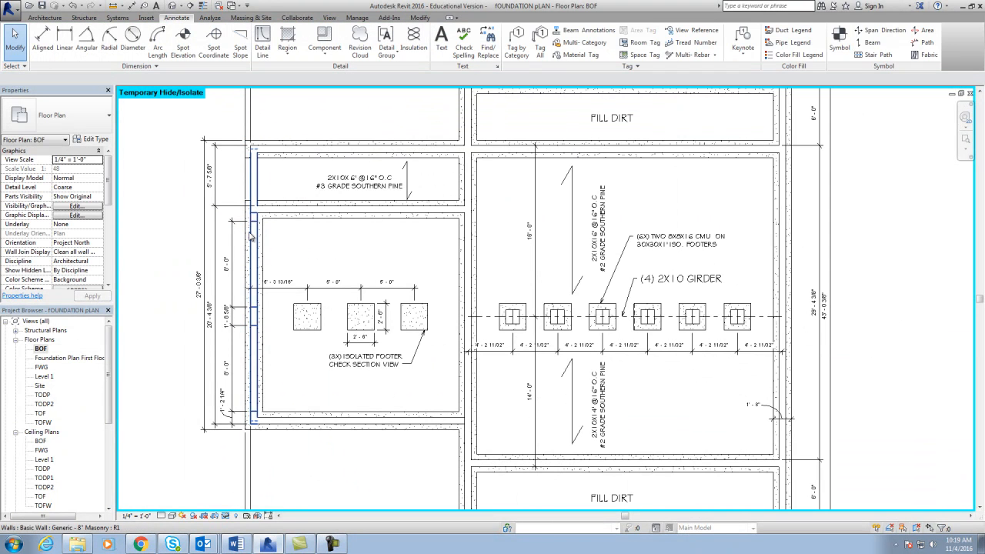
Temporarily hide the structural foundation category and review the hidden-line outlines across the whole plan
{"action": "left_click", "coordinate": [274, 164]}
{"action": "left_click", "coordinate": [231, 522]}
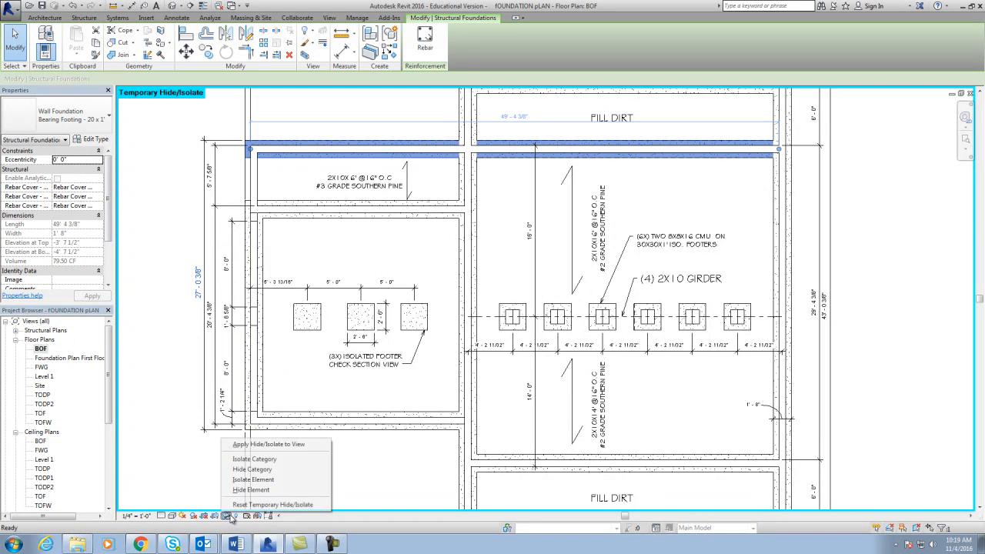
{"action": "left_click", "coordinate": [259, 474]}
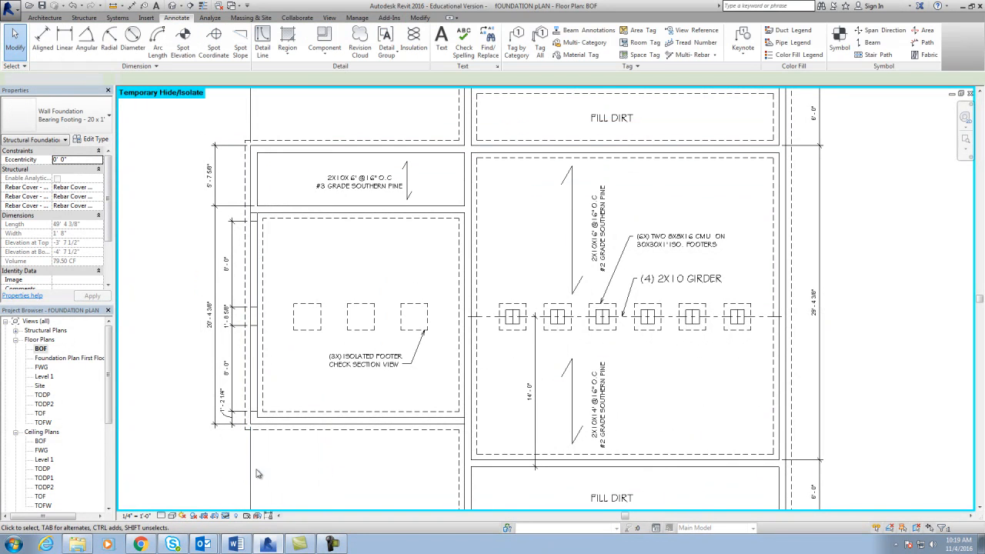
{"action": "left_click", "coordinate": [350, 282]}
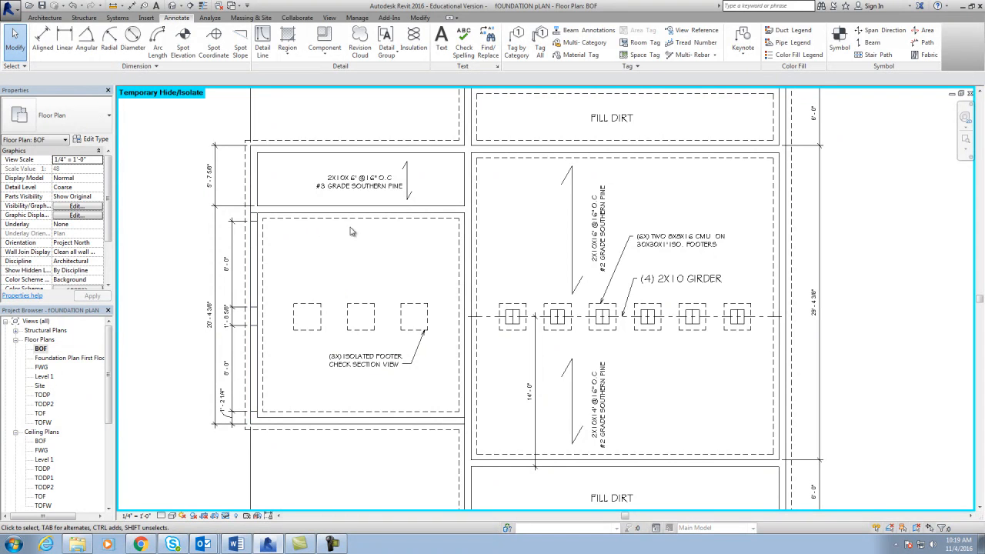
{"action": "scroll", "coordinate": [491, 429], "scroll_direction": "down", "scroll_amount": 1}
{"action": "middle_click_drag", "start_coordinate": [492, 429], "coordinate": [460, 361]}
{"action": "middle_click_drag", "start_coordinate": [538, 416], "coordinate": [540, 467]}
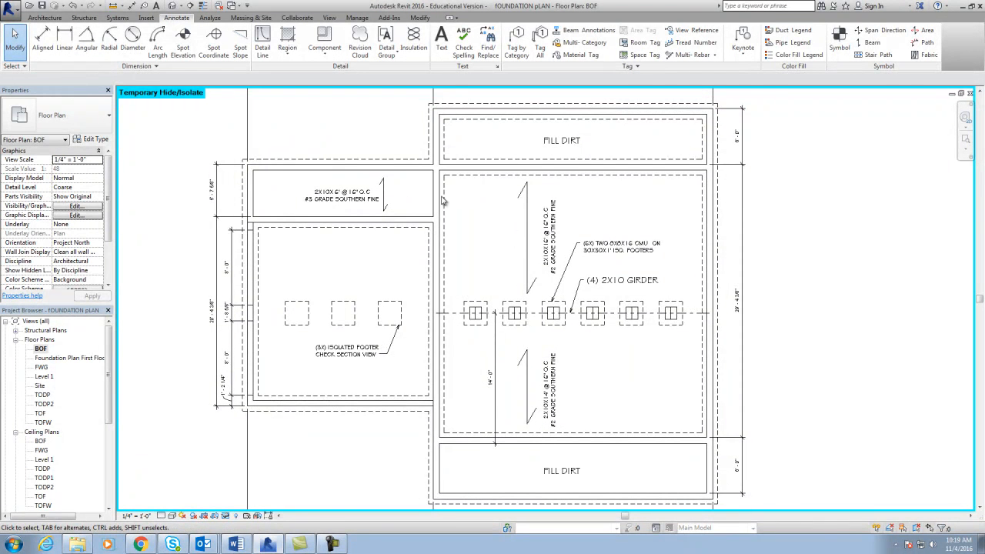
Reset the temporary hide/isolate and trace the inner footing edge of the 6' joist bay with hidden detail lines
{"action": "left_click", "coordinate": [226, 515]}
{"action": "left_click", "coordinate": [241, 504]}
{"action": "scroll", "coordinate": [297, 93], "scroll_direction": "up", "scroll_amount": 3}
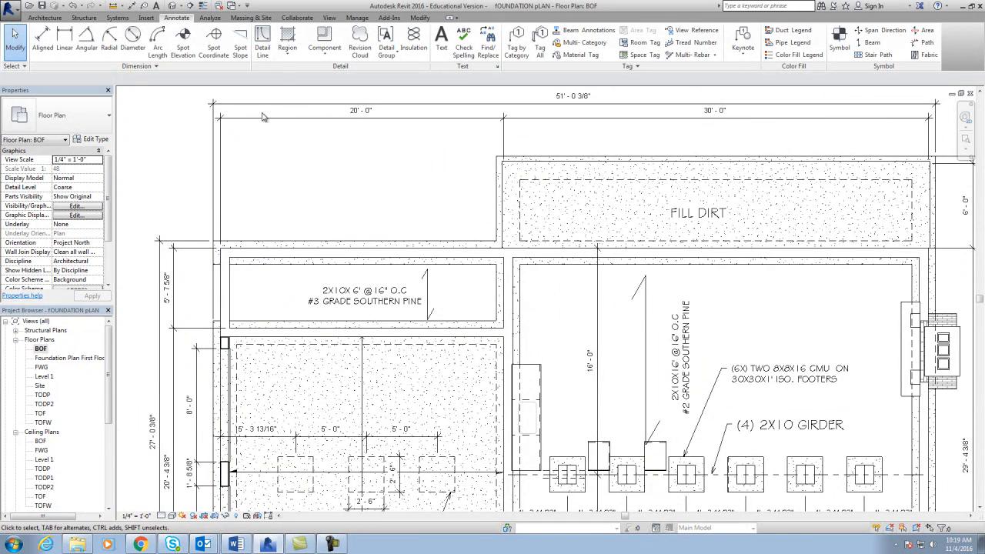
{"action": "left_click", "coordinate": [263, 42]}
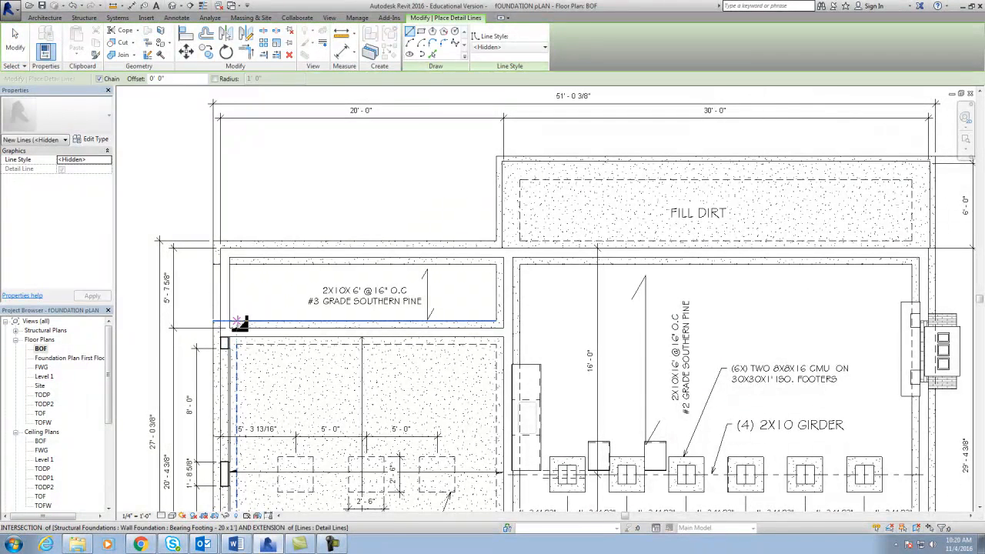
{"action": "left_click", "coordinate": [237, 265]}
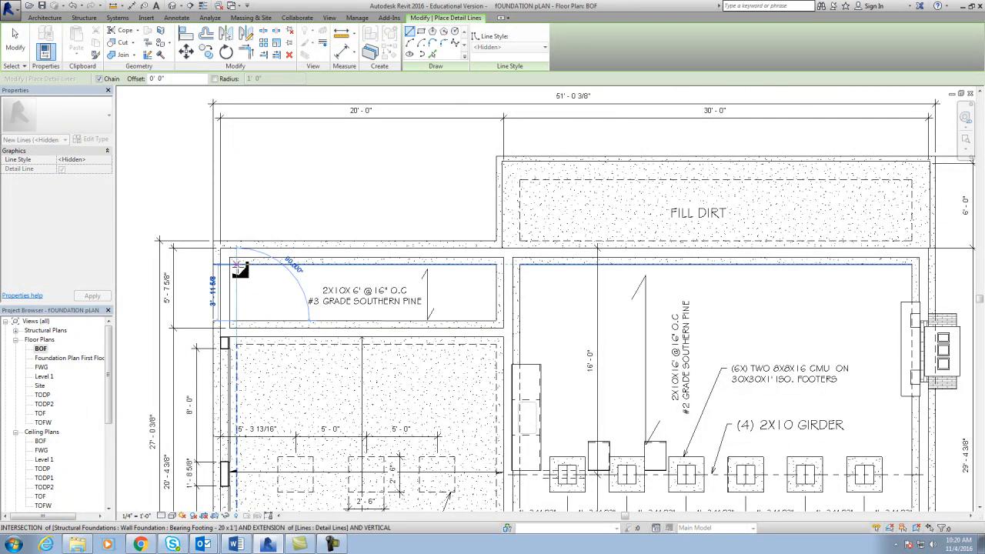
{"action": "left_click", "coordinate": [498, 266]}
{"action": "left_click", "coordinate": [497, 320]}
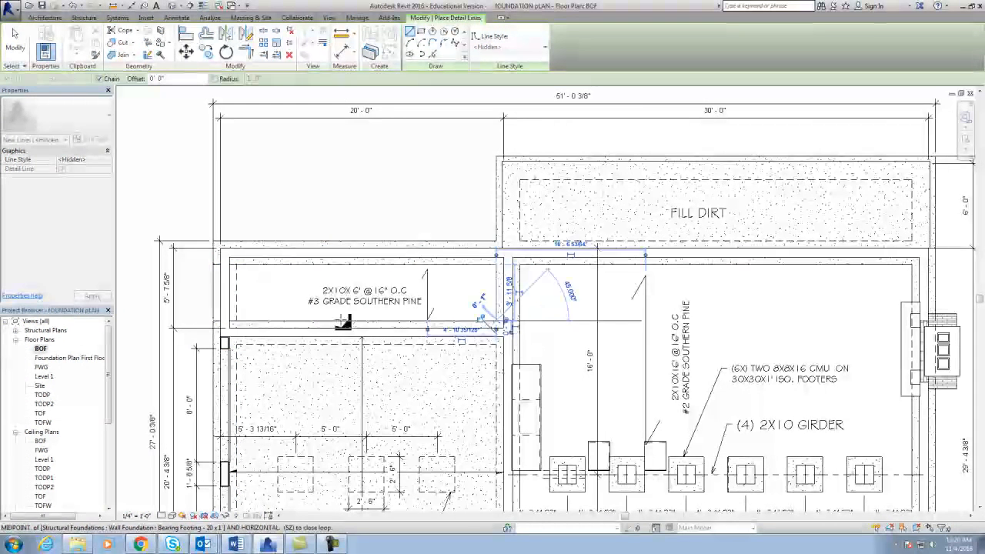
{"action": "key", "text": "Escape"}
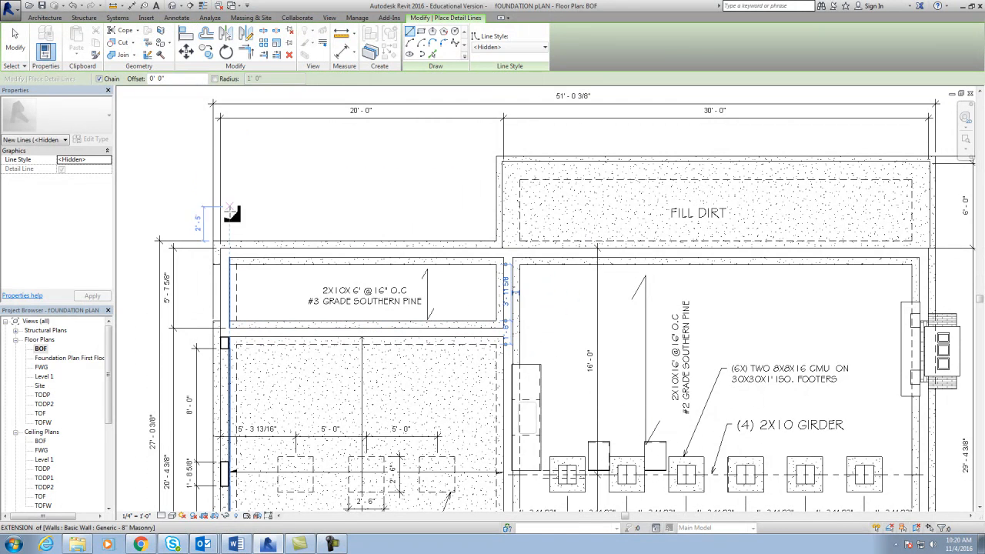
{"action": "key", "text": "Escape"}
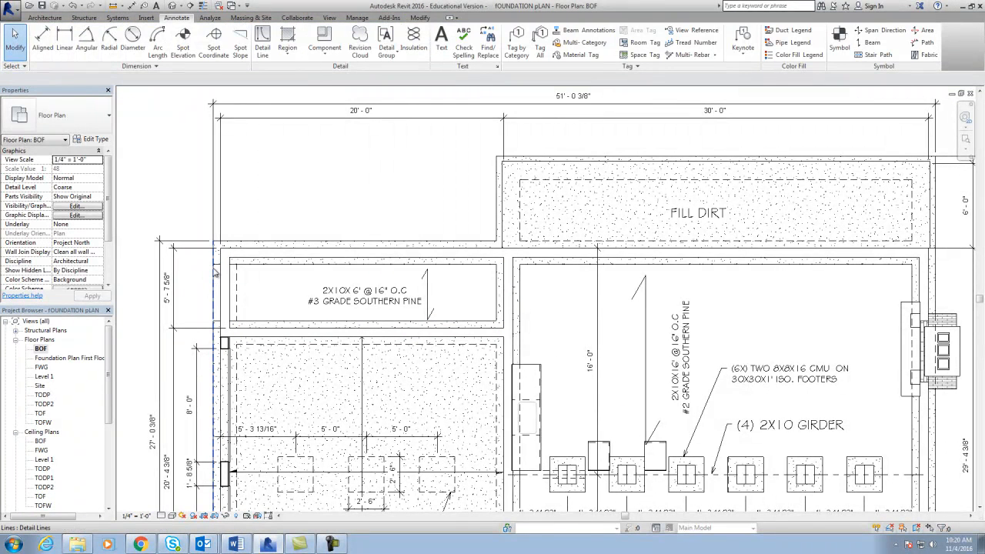
Temporarily hide the structural foundation category by picking the bearing footing along the upper side of the 6' joist bay
{"action": "left_click", "coordinate": [216, 266]}
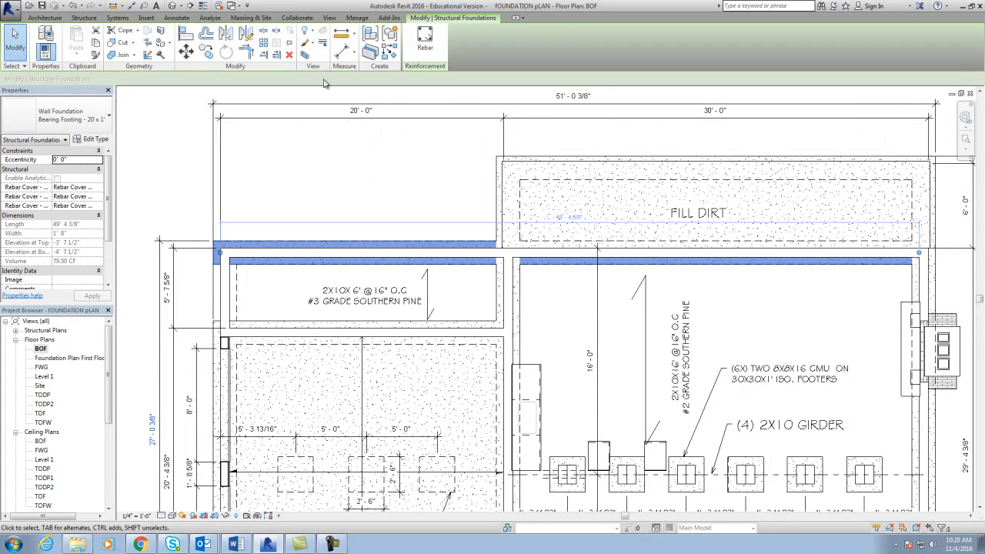
{"action": "left_click", "coordinate": [227, 515]}
{"action": "left_click", "coordinate": [252, 469]}
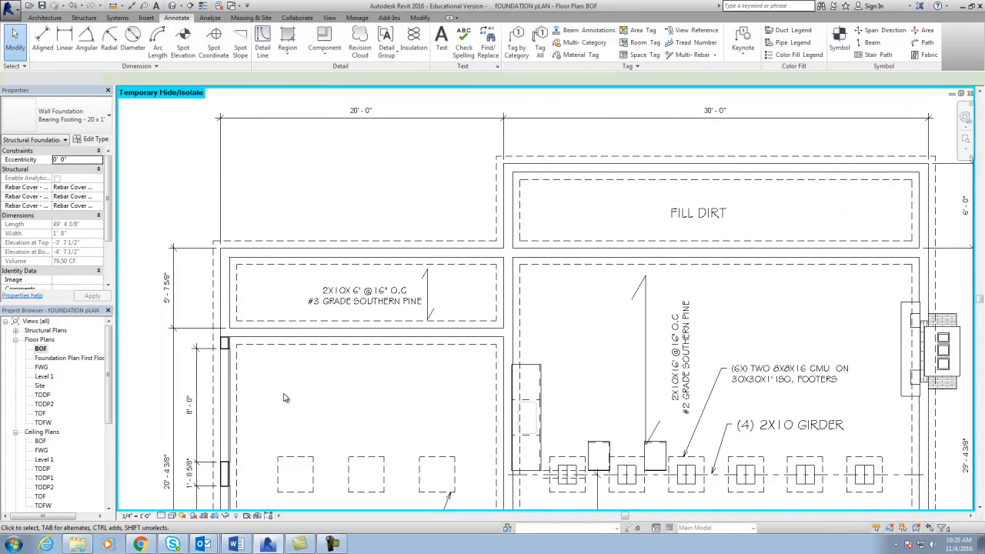
{"action": "scroll", "coordinate": [282, 400], "scroll_direction": "down", "scroll_amount": 3}
{"action": "middle_click_drag", "start_coordinate": [343, 410], "coordinate": [371, 312]}
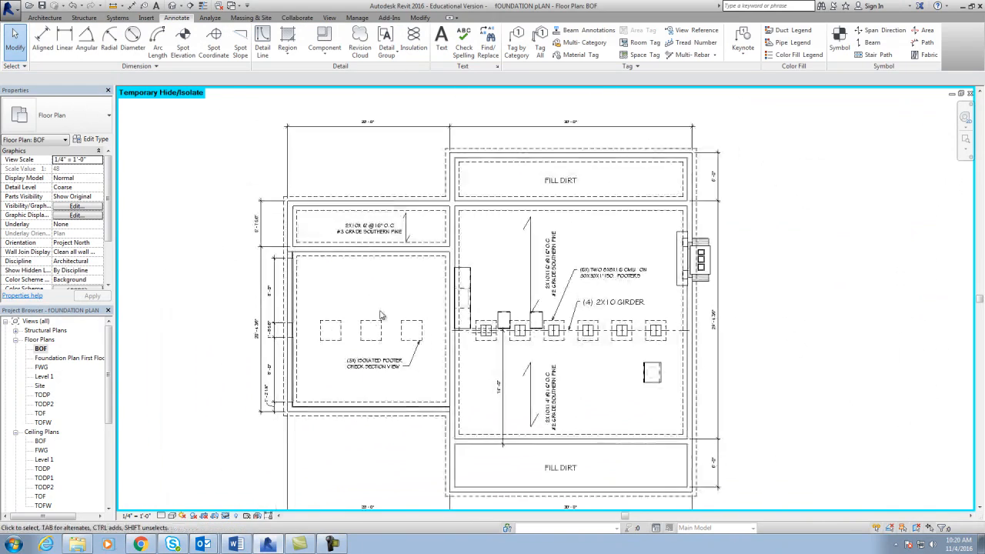
Temporarily hide the casework category using the counter top and the generic models category using the passage opening at the first pier
{"action": "scroll", "coordinate": [468, 334], "scroll_direction": "up", "scroll_amount": 2}
{"action": "left_click", "coordinate": [474, 273]}
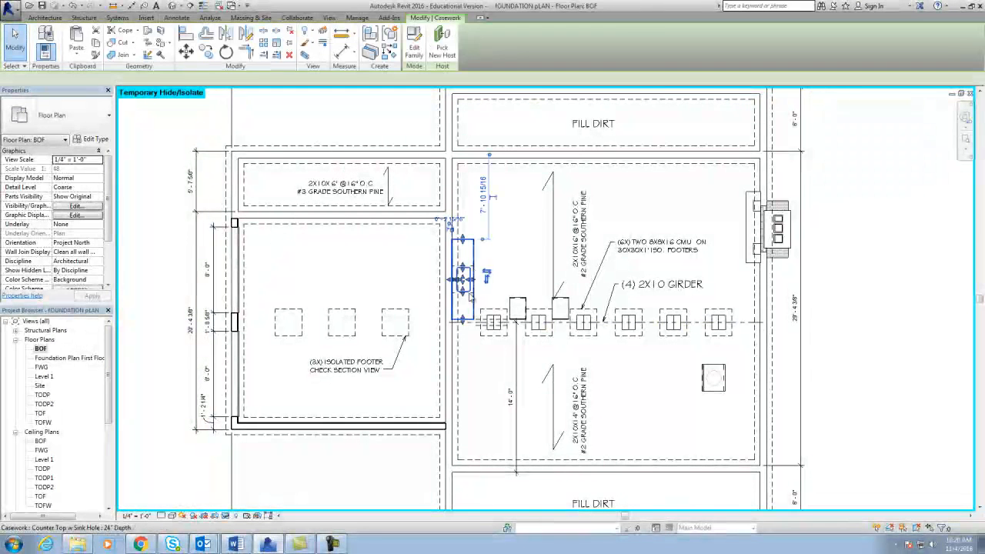
{"action": "left_click", "coordinate": [227, 515]}
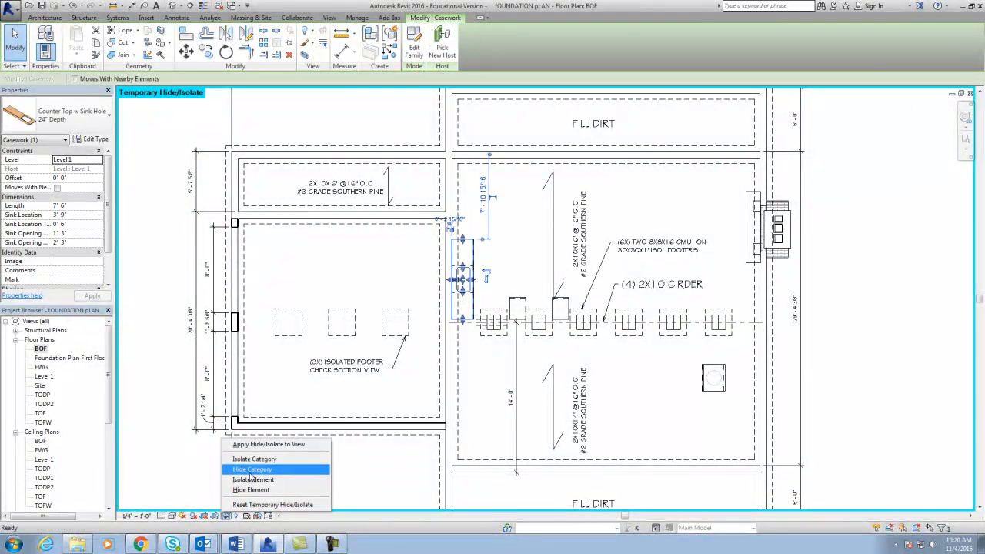
{"action": "left_click", "coordinate": [251, 469]}
{"action": "left_click", "coordinate": [665, 386]}
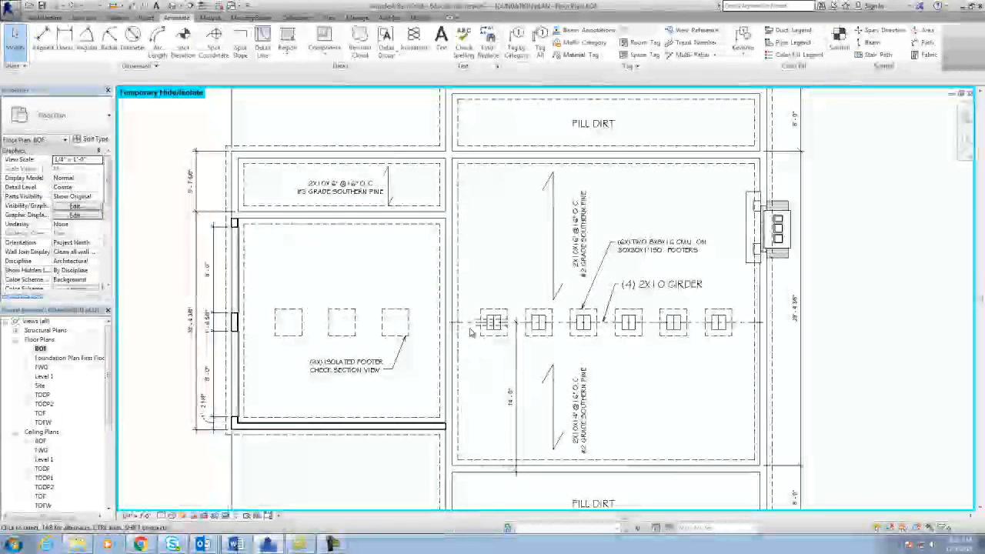
{"action": "left_click", "coordinate": [477, 329]}
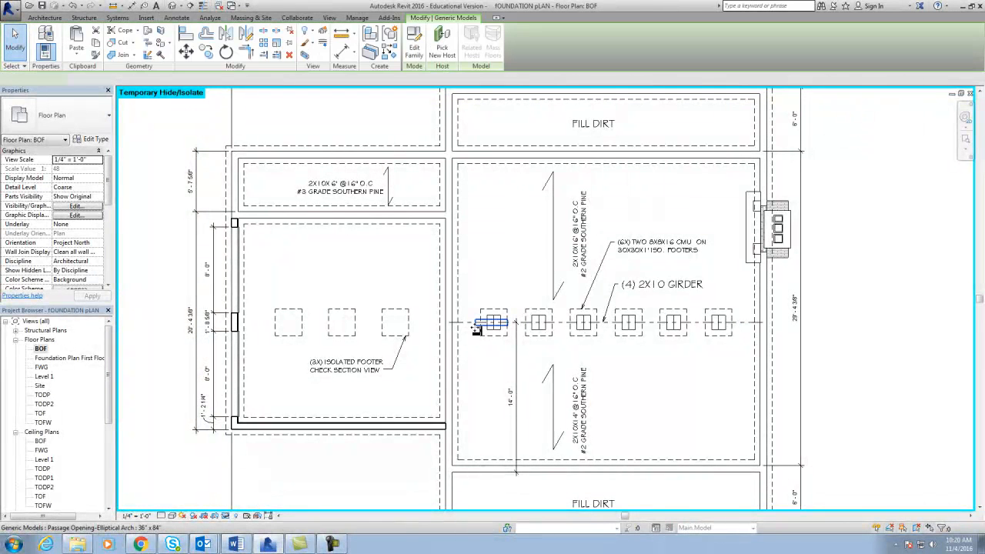
{"action": "left_click", "coordinate": [227, 515]}
{"action": "left_click", "coordinate": [259, 470]}
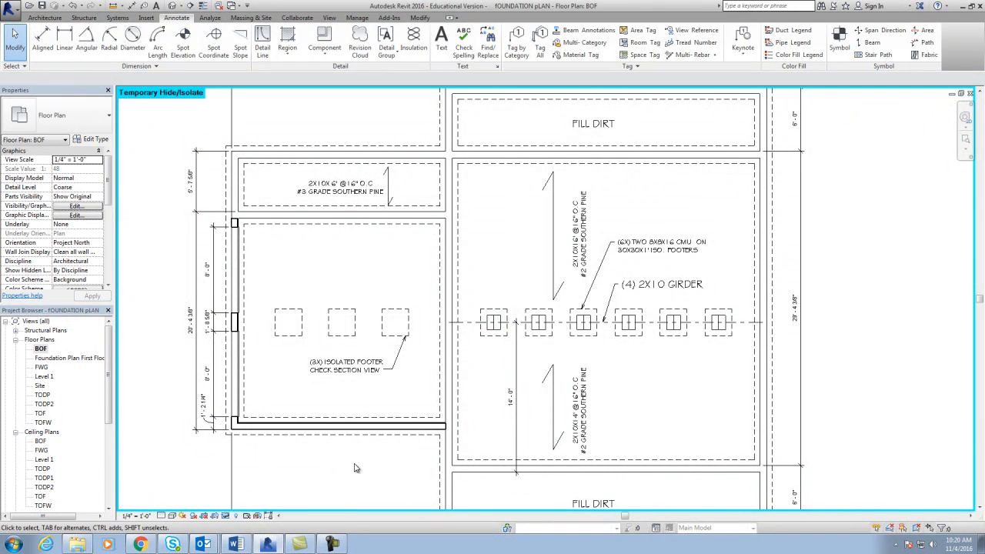
Temporarily hide the individual Exterior -2x6 walls along the lower and left sides of the left building section
{"action": "scroll", "coordinate": [389, 406], "scroll_direction": "down", "scroll_amount": 2}
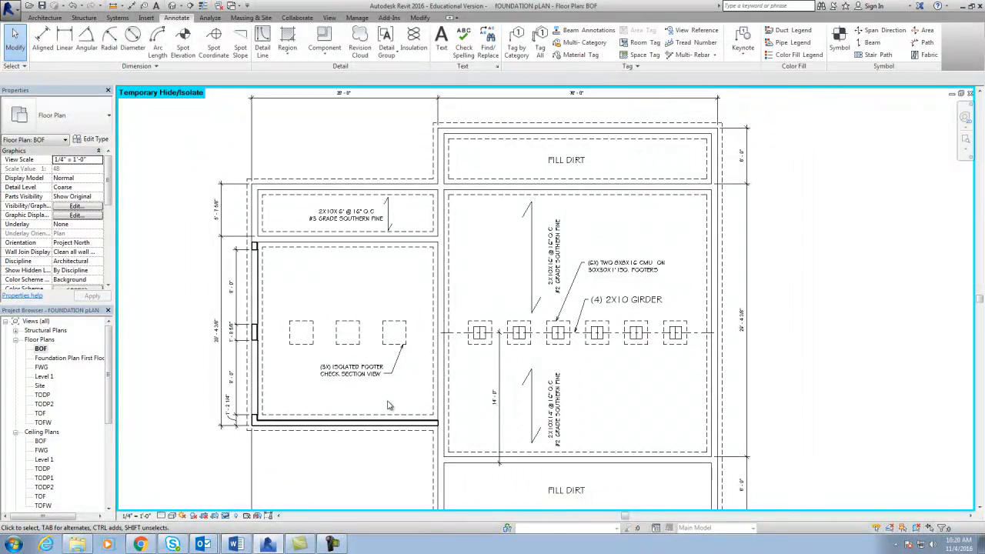
{"action": "middle_click_drag", "start_coordinate": [377, 451], "coordinate": [390, 429]}
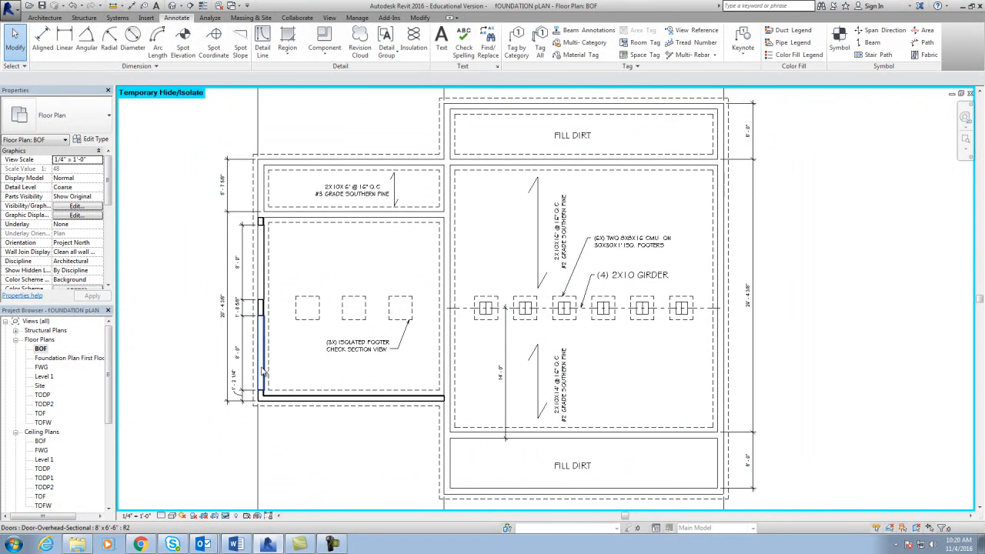
{"action": "scroll", "coordinate": [269, 392], "scroll_direction": "up", "scroll_amount": 5}
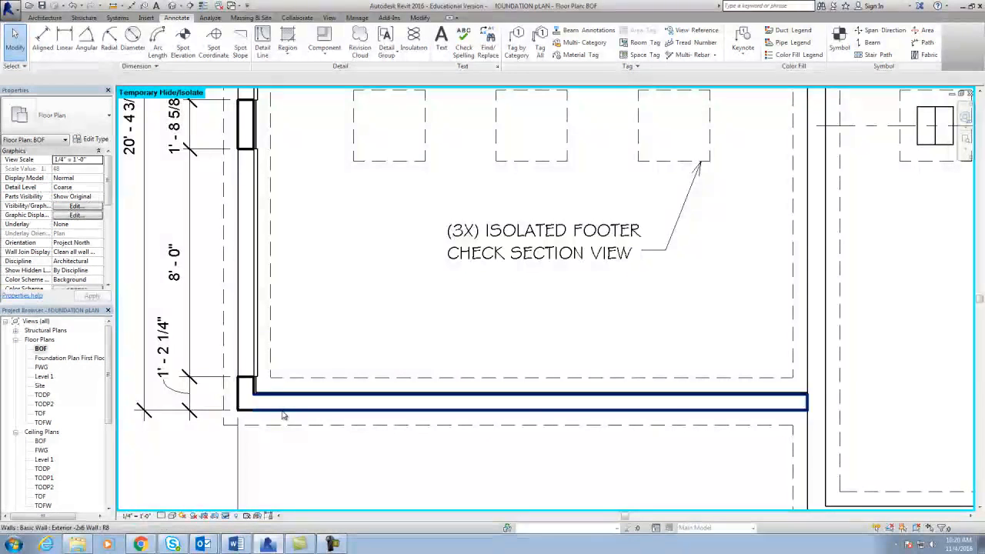
{"action": "left_click", "coordinate": [285, 406]}
{"action": "left_click", "coordinate": [225, 515]}
{"action": "left_click", "coordinate": [254, 490]}
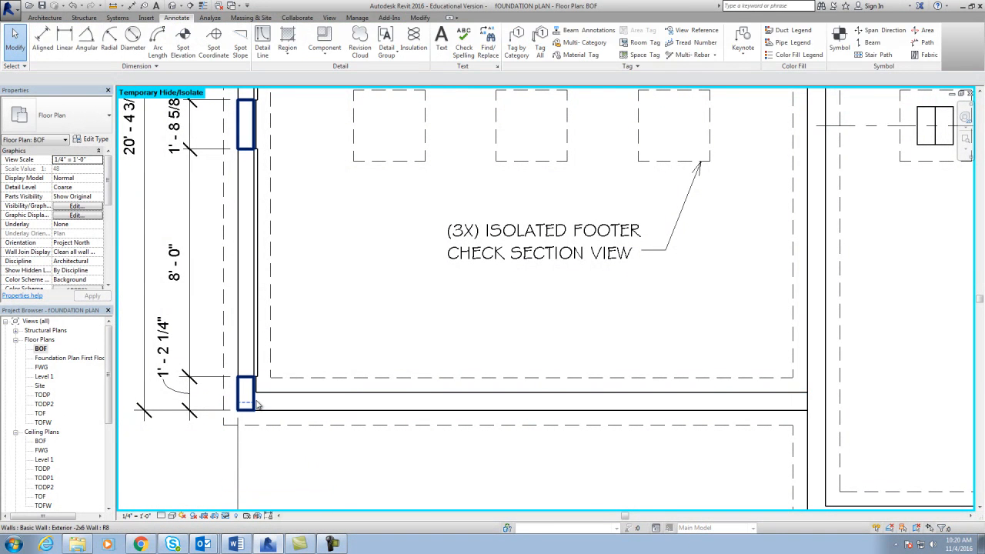
{"action": "left_click", "coordinate": [246, 397]}
{"action": "left_click", "coordinate": [225, 515]}
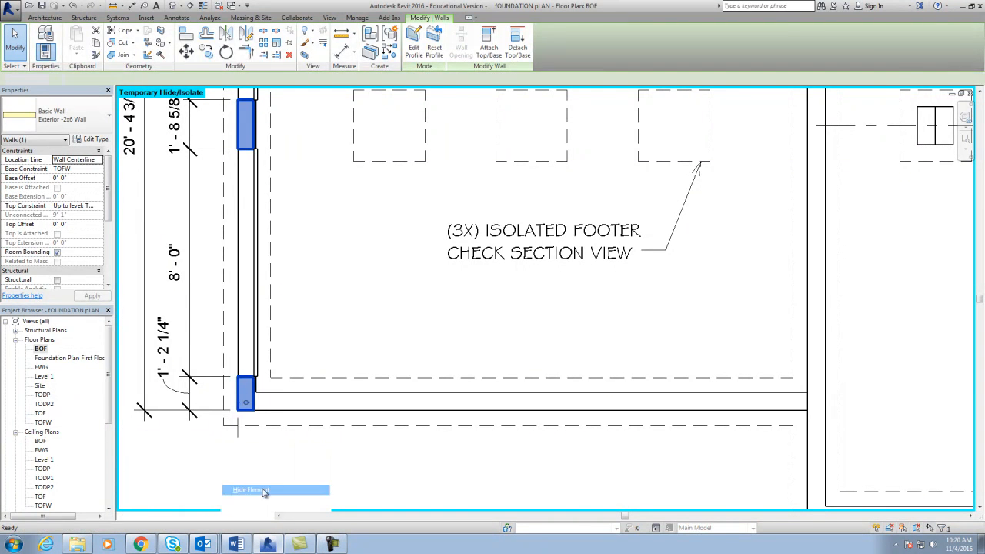
{"action": "left_click", "coordinate": [246, 490]}
Temporarily hide the lower 8' x 6'-6" overhead sectional door in the left section's outer wall
{"action": "left_click", "coordinate": [254, 368]}
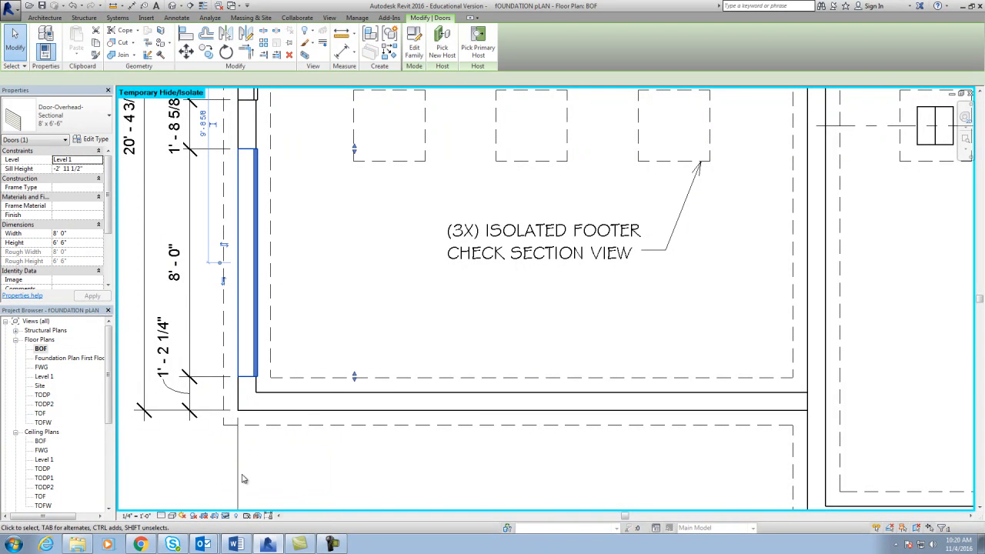
{"action": "left_click", "coordinate": [225, 516]}
{"action": "left_click", "coordinate": [300, 490]}
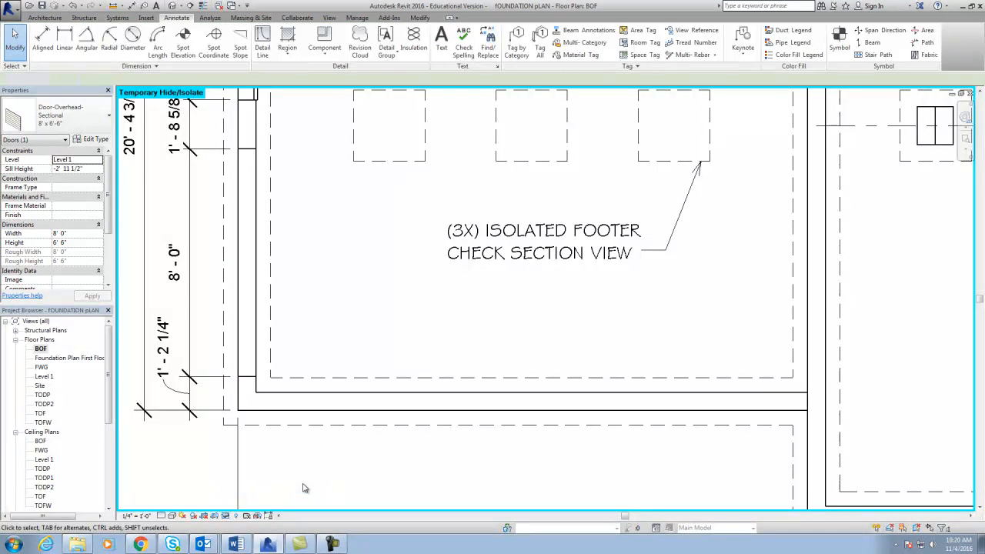
Temporarily hide the upper 8' x 6'-6" overhead sectional door in the left building section's outer wall
{"action": "middle_click_drag", "start_coordinate": [304, 488], "coordinate": [305, 553]}
{"action": "scroll", "coordinate": [326, 396], "scroll_direction": "down", "scroll_amount": 2}
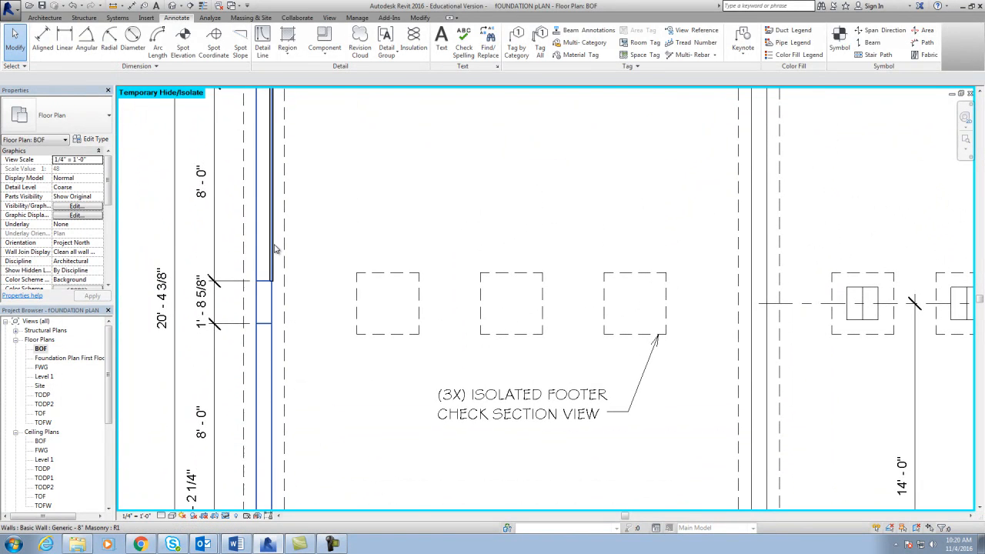
{"action": "left_click", "coordinate": [275, 248]}
{"action": "left_click", "coordinate": [283, 258]}
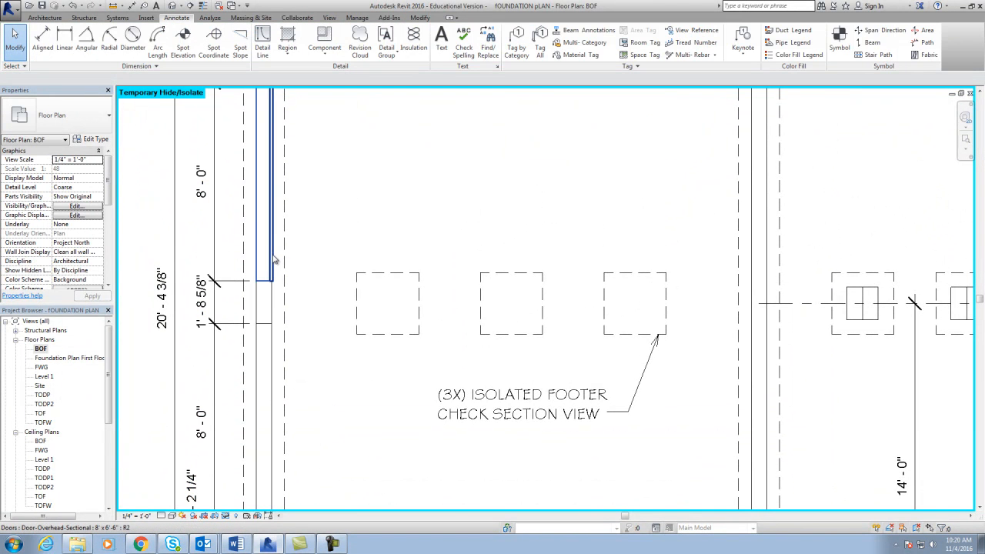
{"action": "left_click", "coordinate": [273, 259]}
{"action": "left_click", "coordinate": [225, 516]}
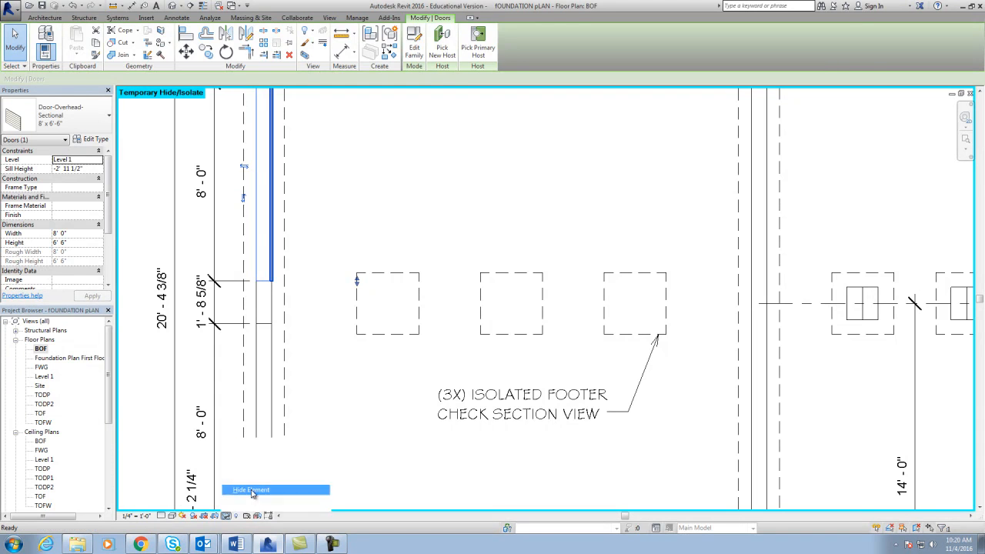
{"action": "left_click", "coordinate": [277, 489]}
{"action": "scroll", "coordinate": [329, 447], "scroll_direction": "down", "scroll_amount": 5}
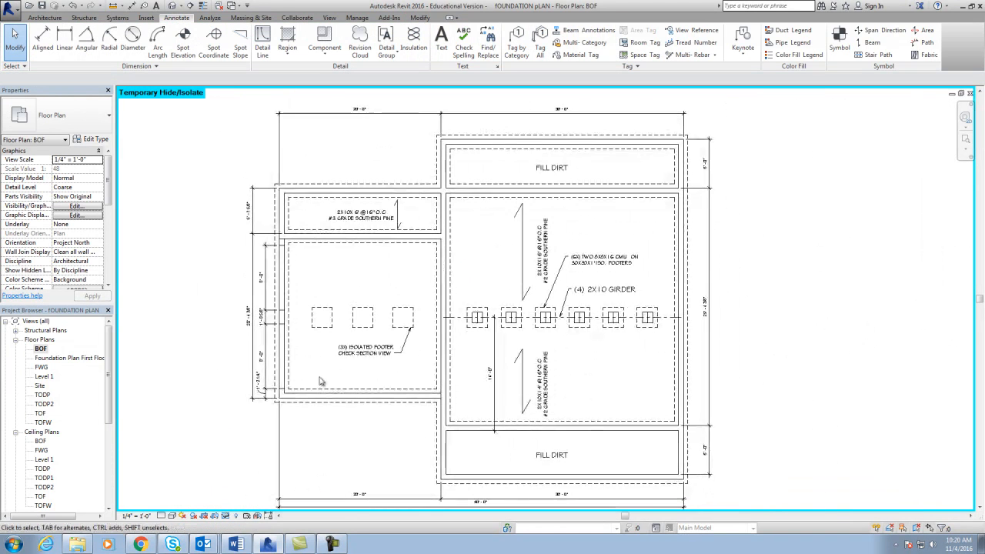
{"action": "scroll", "coordinate": [400, 422], "scroll_direction": "down", "scroll_amount": 1}
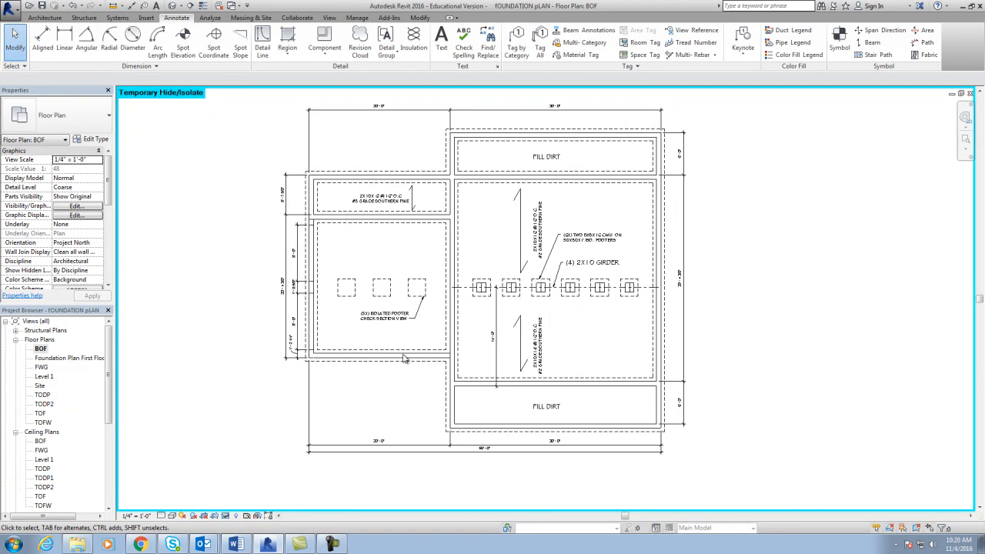
Add an aligned dimension string across the edges of the three isolated footers, starting from the inner face of the left section's outer wall
{"action": "scroll", "coordinate": [390, 315], "scroll_direction": "up", "scroll_amount": 3}
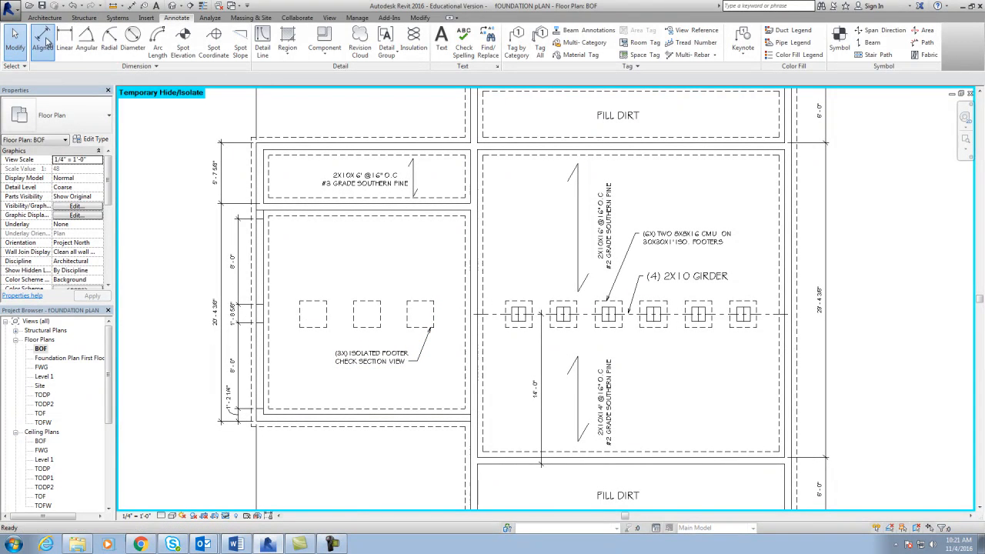
{"action": "left_click", "coordinate": [42, 40]}
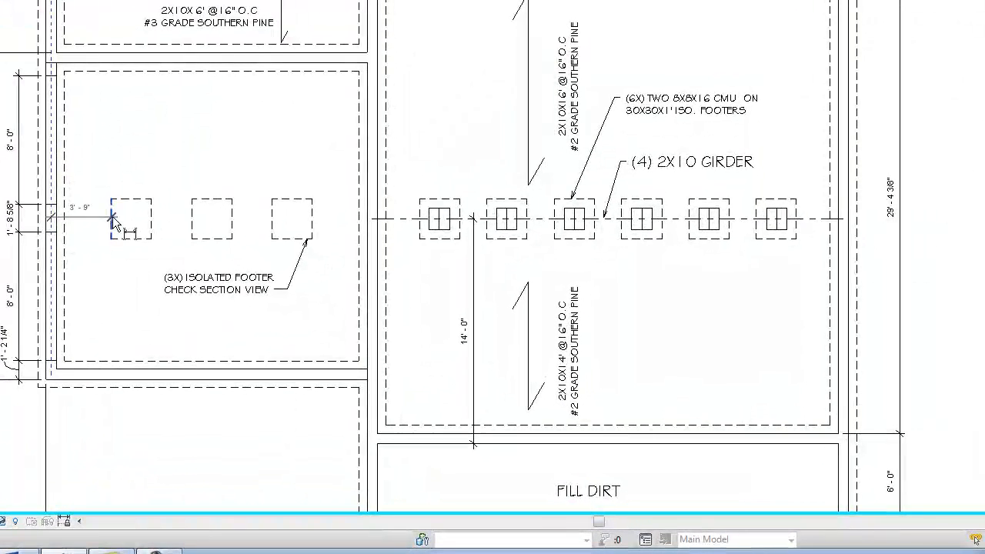
{"action": "left_click", "coordinate": [112, 216]}
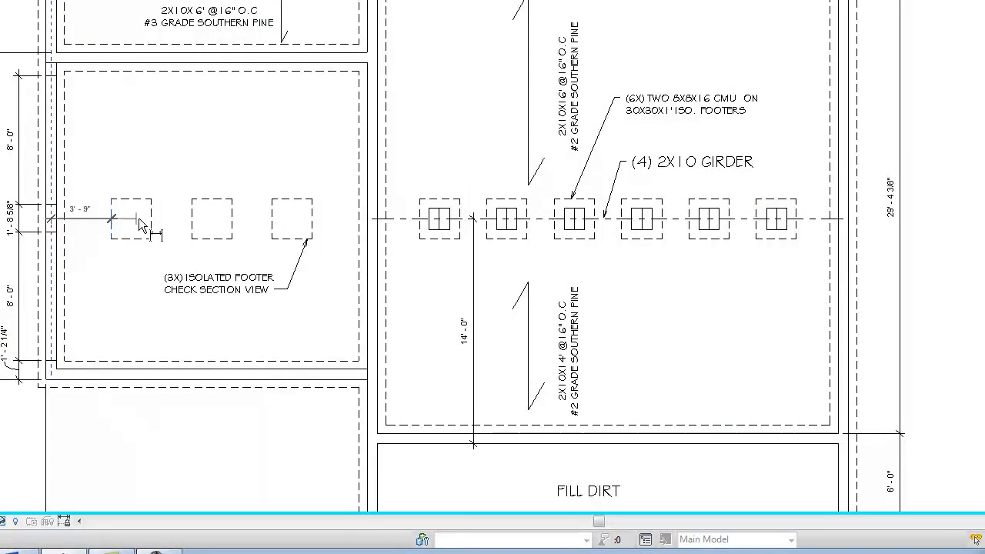
{"action": "left_click", "coordinate": [190, 218]}
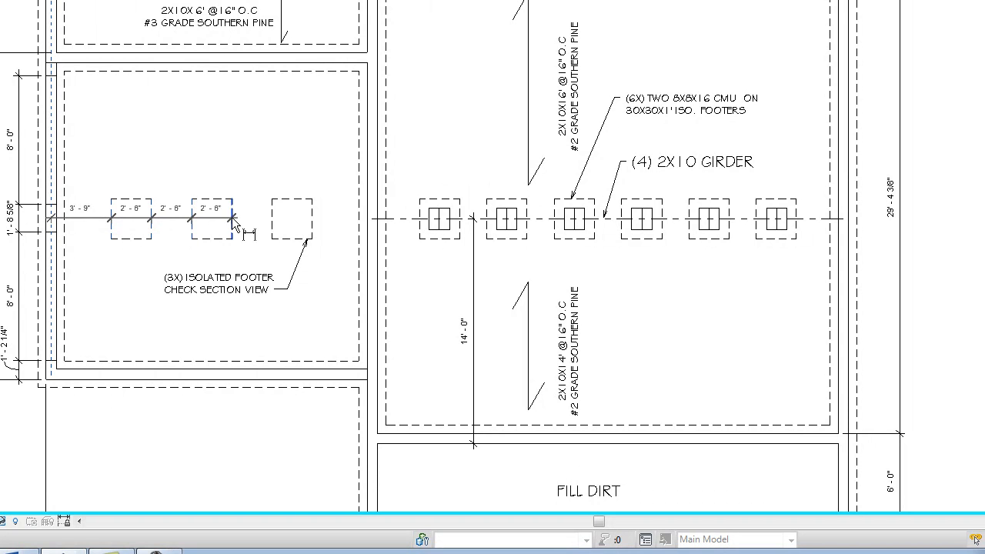
{"action": "left_click", "coordinate": [272, 217]}
{"action": "left_click", "coordinate": [311, 218]}
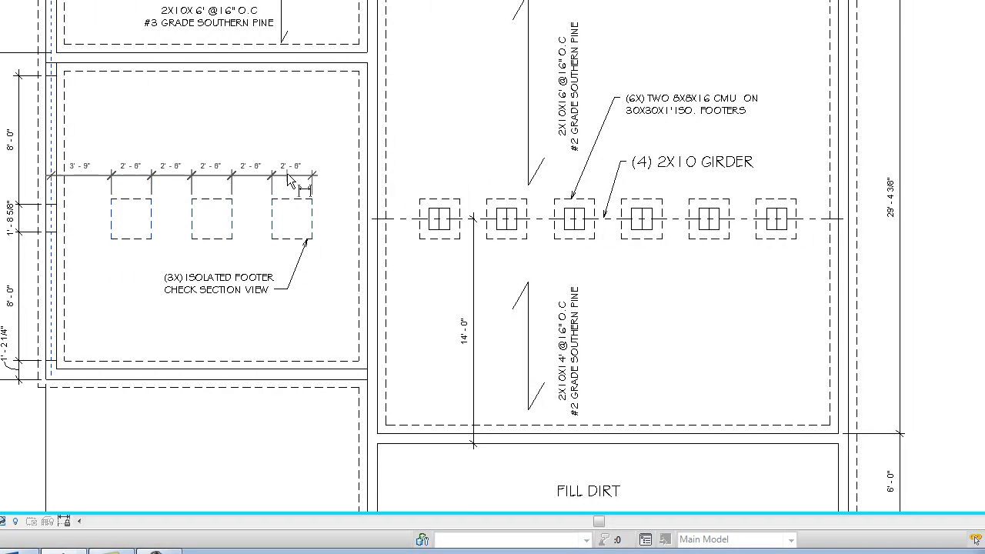
{"action": "left_click", "coordinate": [291, 175]}
{"action": "key", "text": "Escape"}
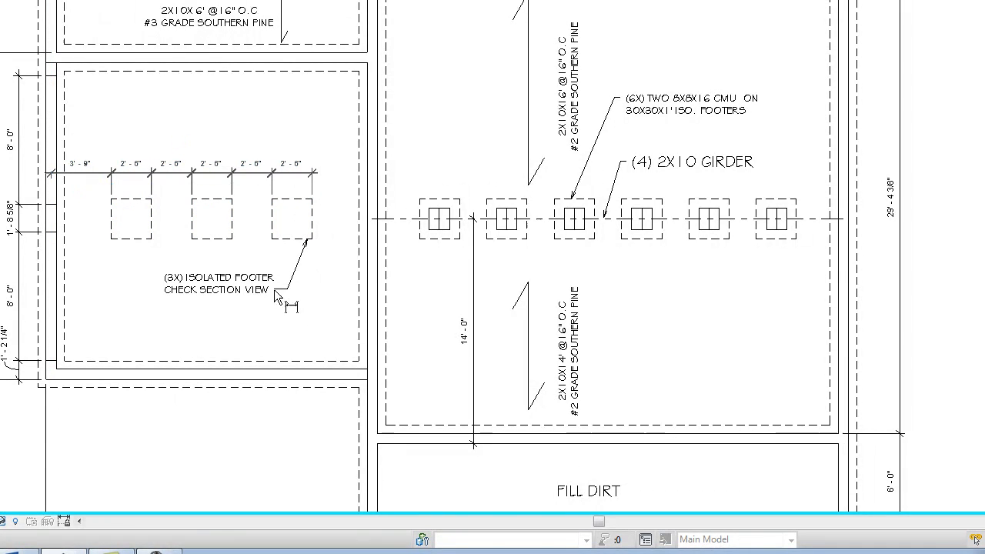
{"action": "left_click", "coordinate": [56, 185]}
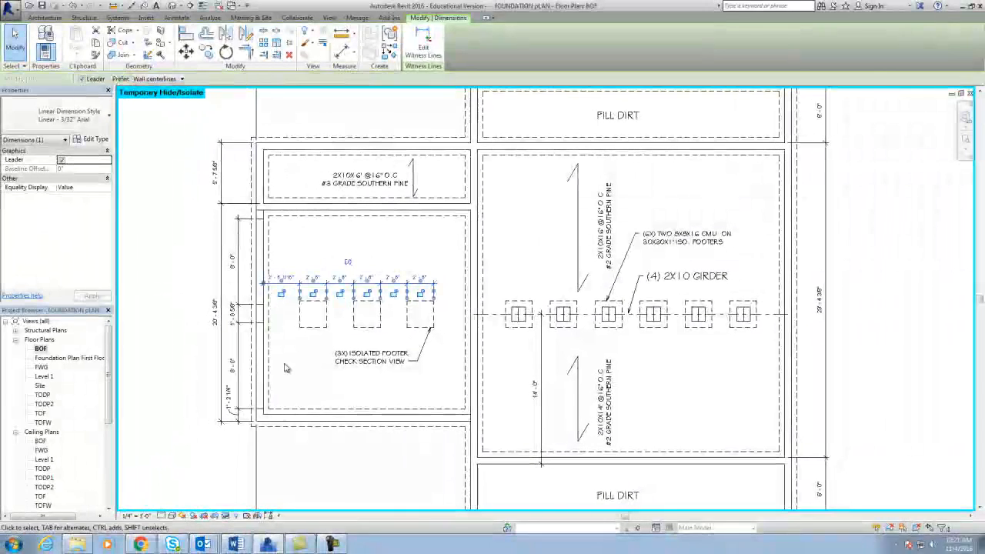
{"action": "left_click", "coordinate": [294, 374]}
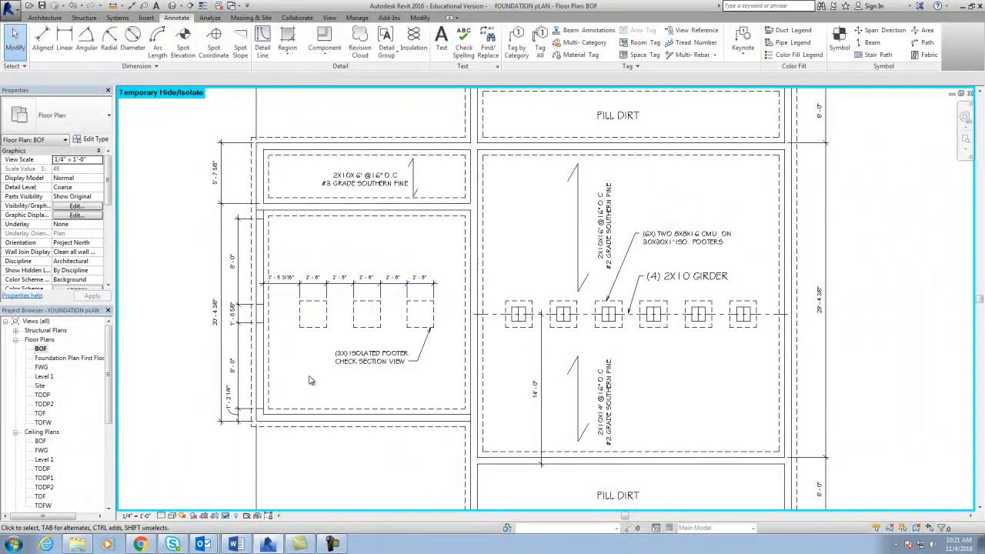
Add an overall vertical dimension between the outermost dashed footing outlines along the right side of the plan
{"action": "scroll", "coordinate": [311, 380], "scroll_direction": "down", "scroll_amount": 3}
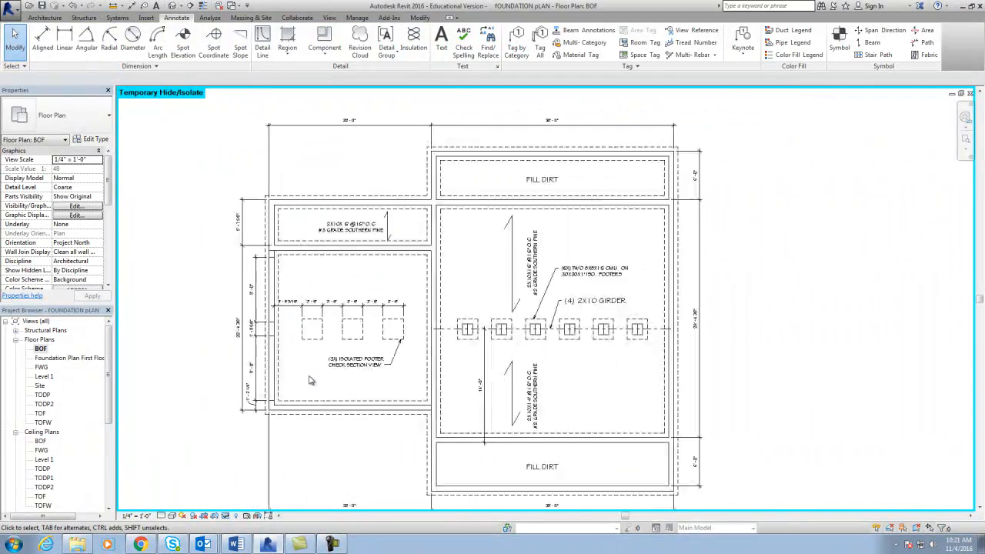
{"action": "middle_click_drag", "start_coordinate": [312, 380], "coordinate": [319, 372]}
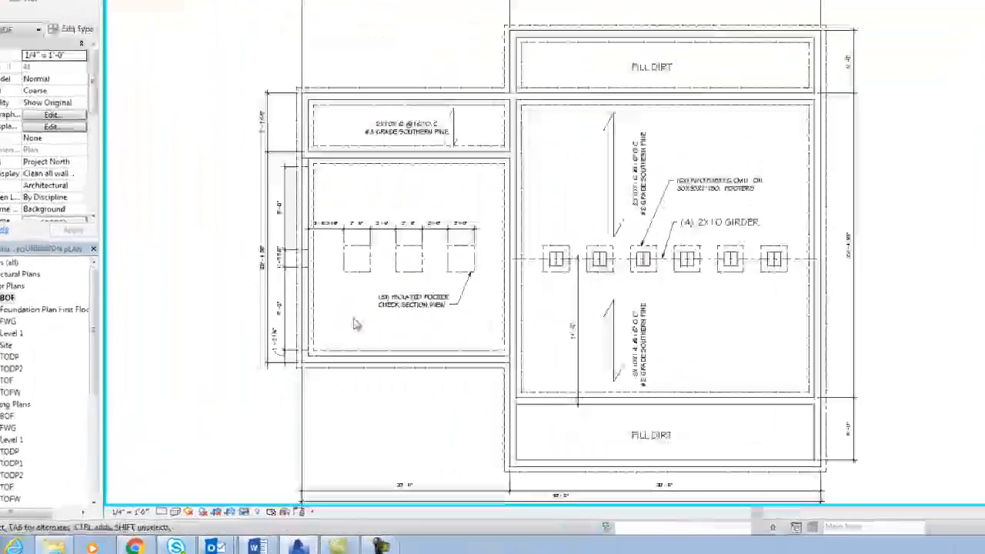
{"action": "mouse_move", "coordinate": [497, 404]}
{"action": "middle_mouse_down"}
{"action": "mouse_move", "coordinate": [501, 341]}
{"action": "mouse_move", "coordinate": [476, 426]}
{"action": "middle_mouse_up"}
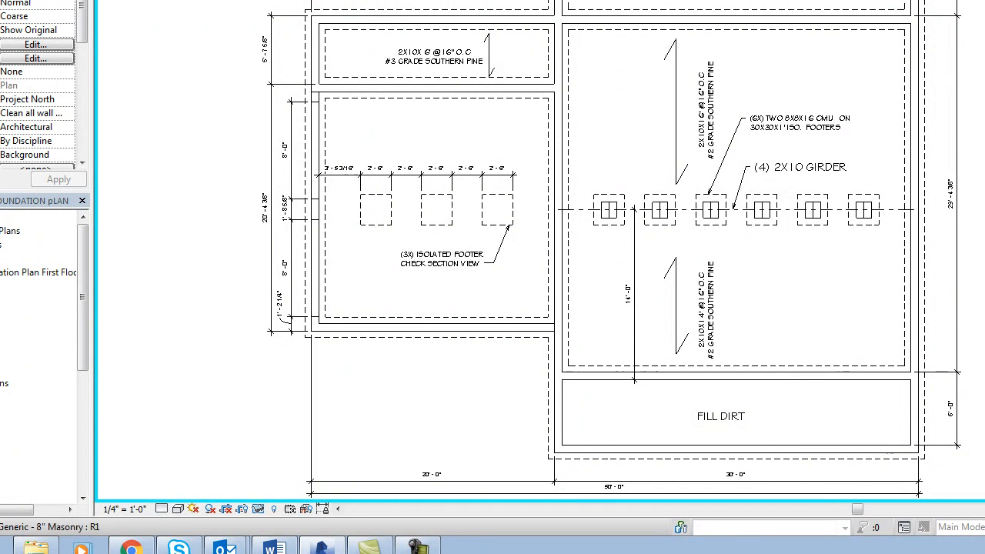
{"action": "middle_click_drag", "start_coordinate": [882, 408], "coordinate": [814, 387]}
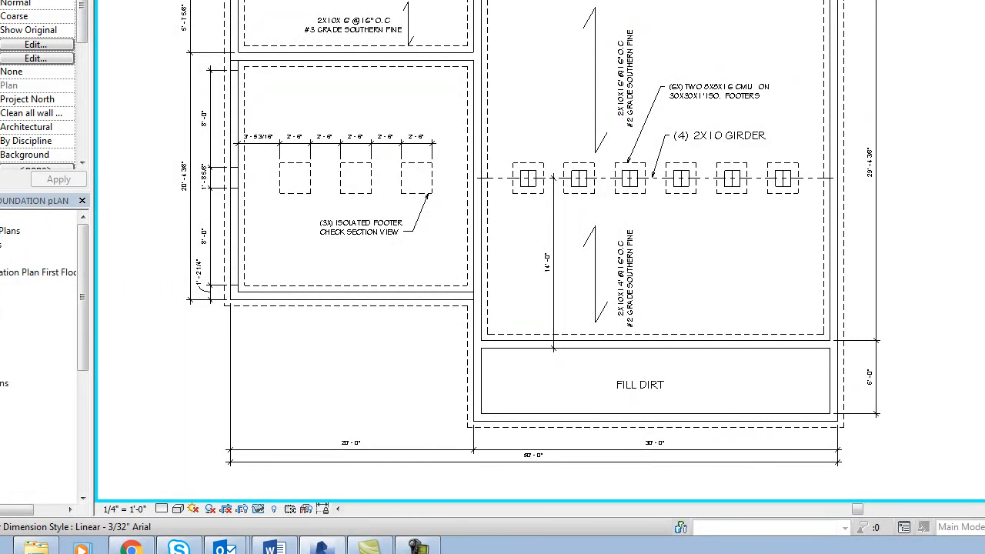
{"action": "key", "text": "d"}
{"action": "key", "text": "i"}
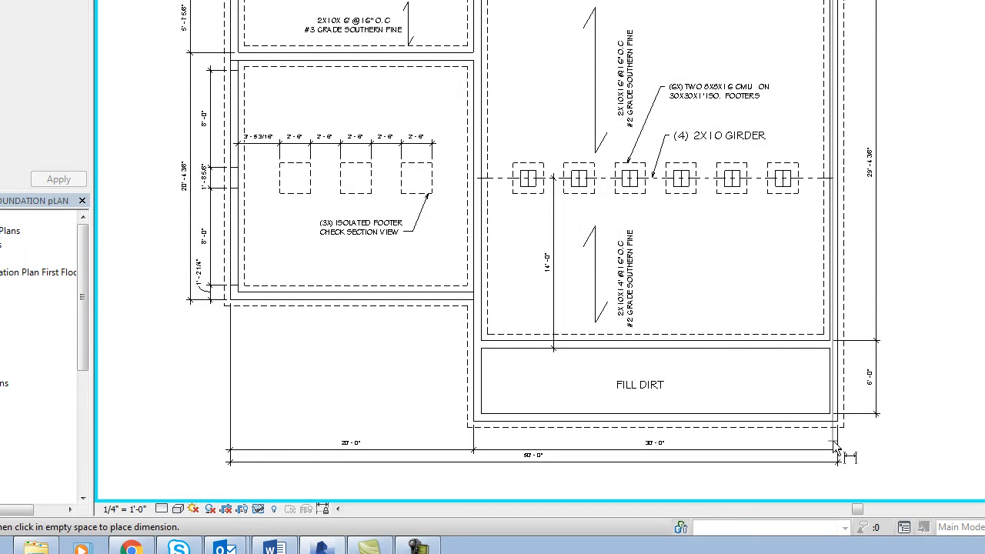
{"action": "left_click", "coordinate": [889, 404]}
Dimension the overall width between the outermost dashed footing outlines, both below and above the plan
{"action": "middle_click_drag", "start_coordinate": [863, 490], "coordinate": [860, 408]}
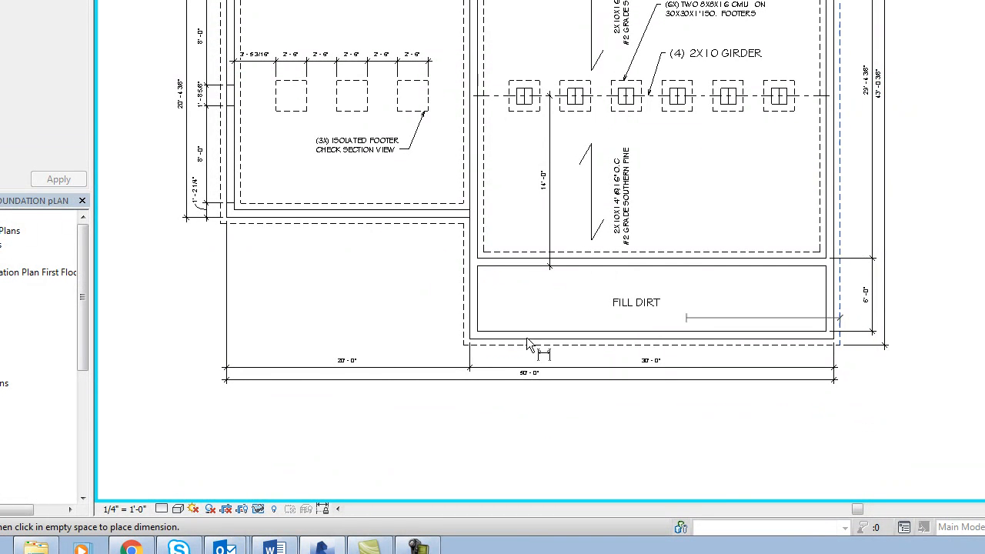
{"action": "left_click", "coordinate": [225, 223]}
{"action": "left_click", "coordinate": [289, 391]}
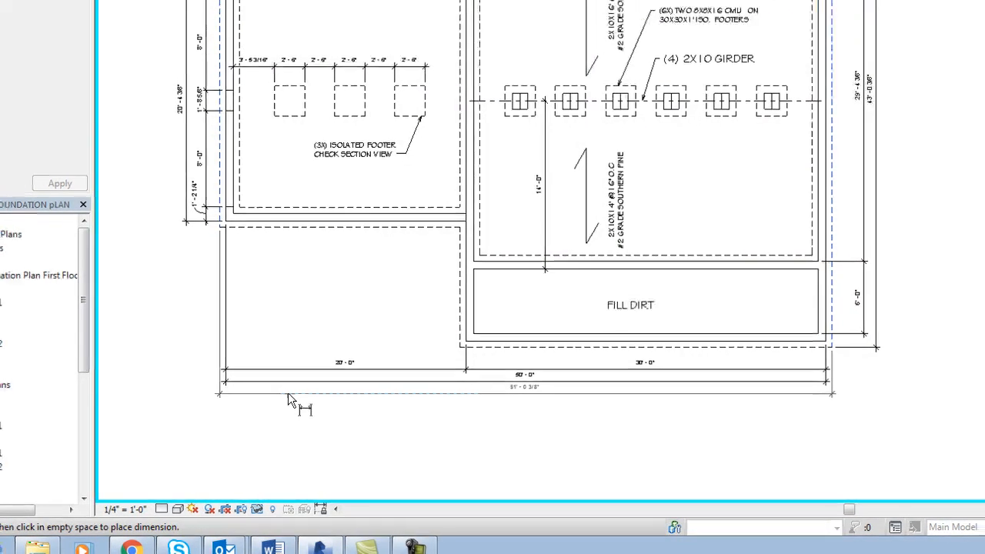
{"action": "scroll", "coordinate": [374, 500], "scroll_direction": "down", "scroll_amount": 1}
{"action": "scroll", "coordinate": [344, 196], "scroll_direction": "up", "scroll_amount": 1}
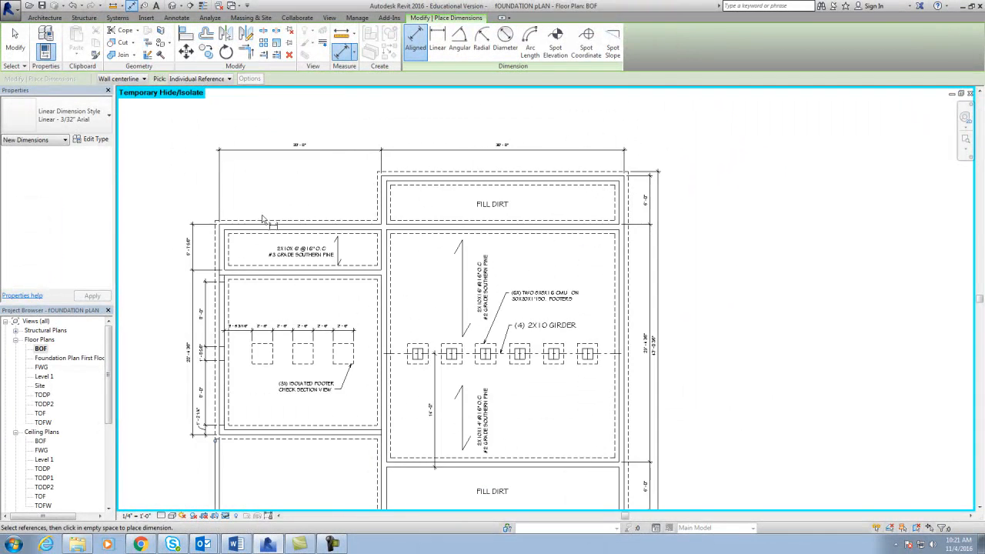
{"action": "left_click", "coordinate": [216, 233]}
{"action": "left_click", "coordinate": [628, 198]}
{"action": "left_click", "coordinate": [618, 141]}
Dimension the left building section's overall depth between its outer dashed footing outlines, placing the dimension outside the existing ones
{"action": "middle_click_drag", "start_coordinate": [256, 429], "coordinate": [269, 351]}
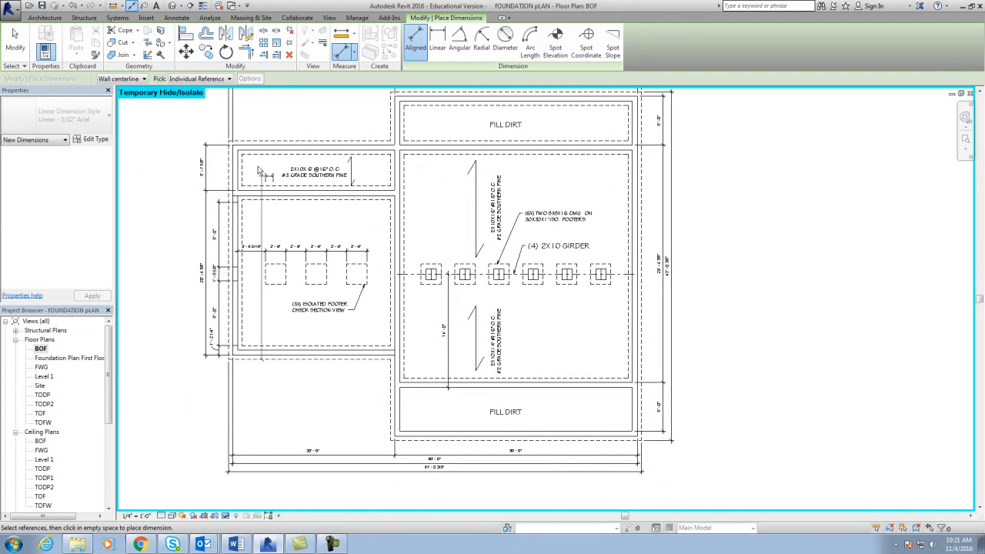
{"action": "left_click", "coordinate": [262, 358]}
{"action": "left_click", "coordinate": [254, 142]}
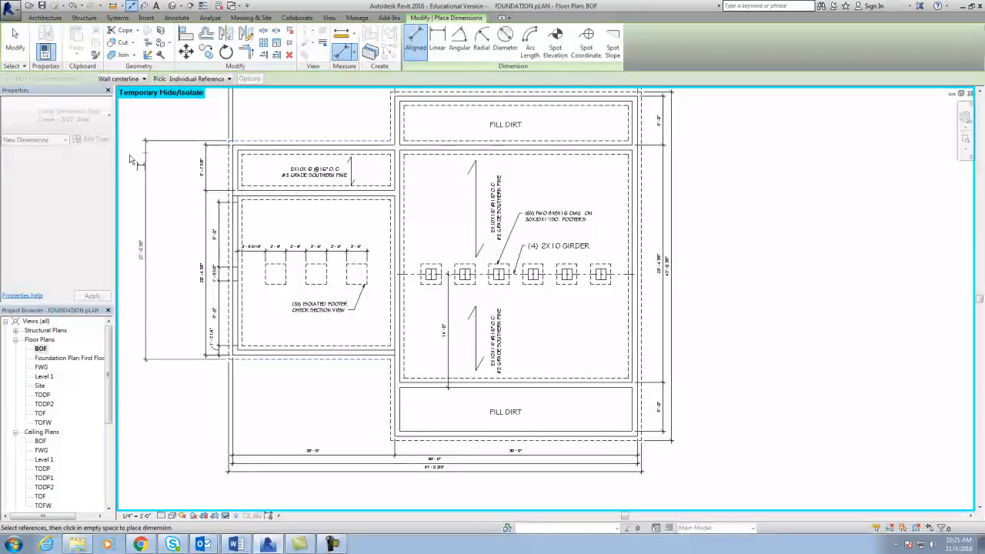
{"action": "left_click", "coordinate": [201, 178]}
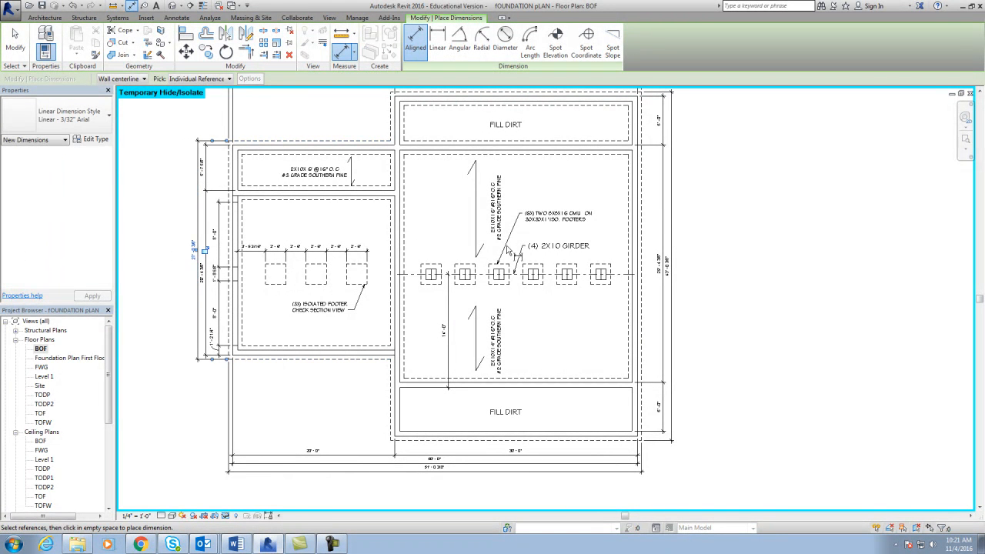
Dimension the wall footing's width across the right exterior wall and pull the dimension text aside on a leader
{"action": "left_click", "coordinate": [628, 210]}
{"action": "left_click", "coordinate": [642, 205]}
{"action": "scroll", "coordinate": [632, 206], "scroll_direction": "up", "scroll_amount": 2}
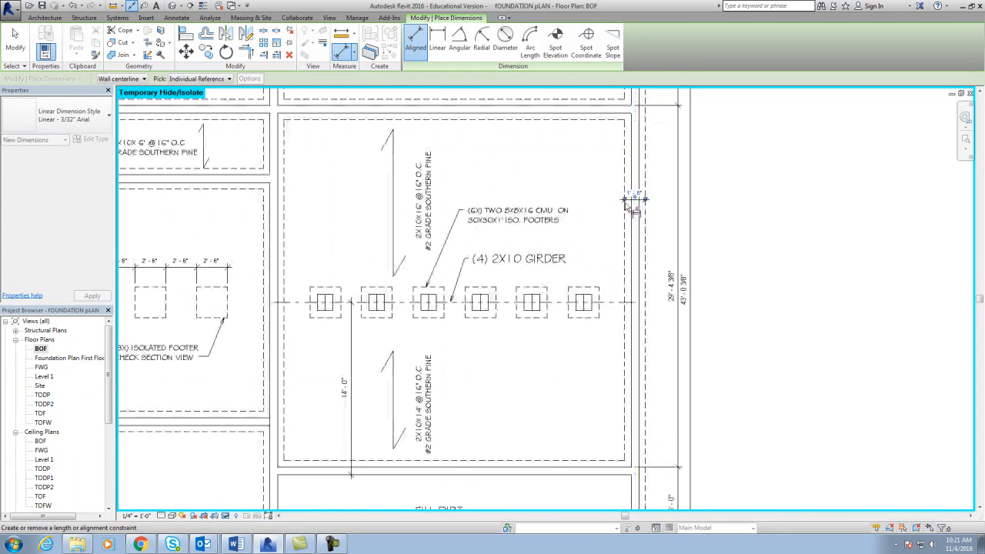
{"action": "left_click", "coordinate": [627, 199]}
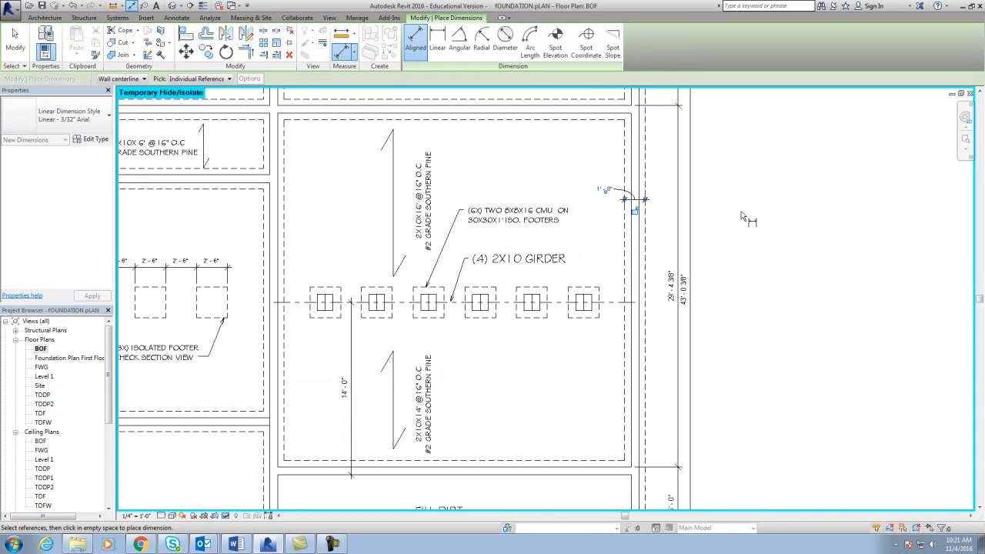
{"action": "scroll", "coordinate": [746, 220], "scroll_direction": "down", "scroll_amount": 2}
{"action": "key", "text": "Escape"}
{"action": "key", "text": "Escape"}
{"action": "scroll", "coordinate": [604, 376], "scroll_direction": "down", "scroll_amount": 3}
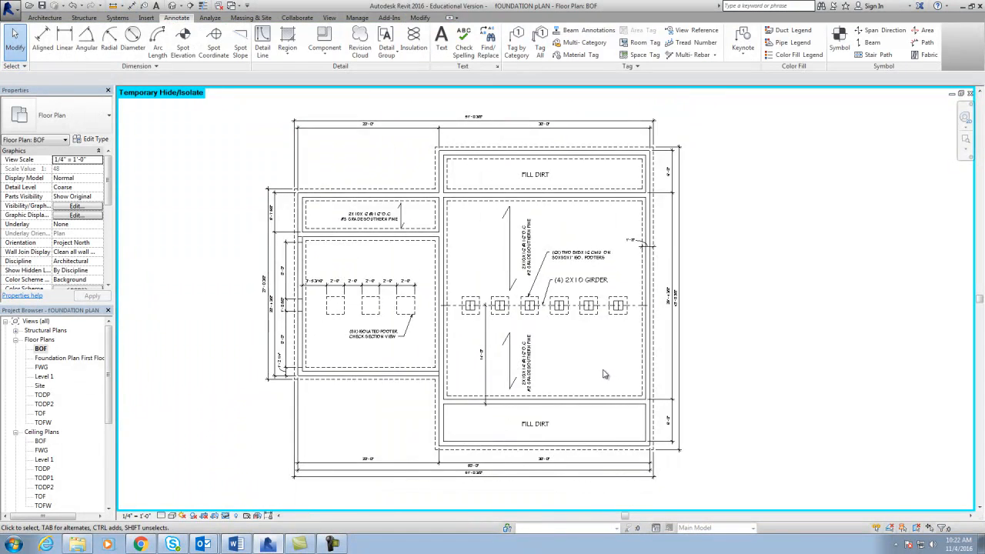
{"action": "scroll", "coordinate": [592, 369], "scroll_direction": "up", "scroll_amount": 2}
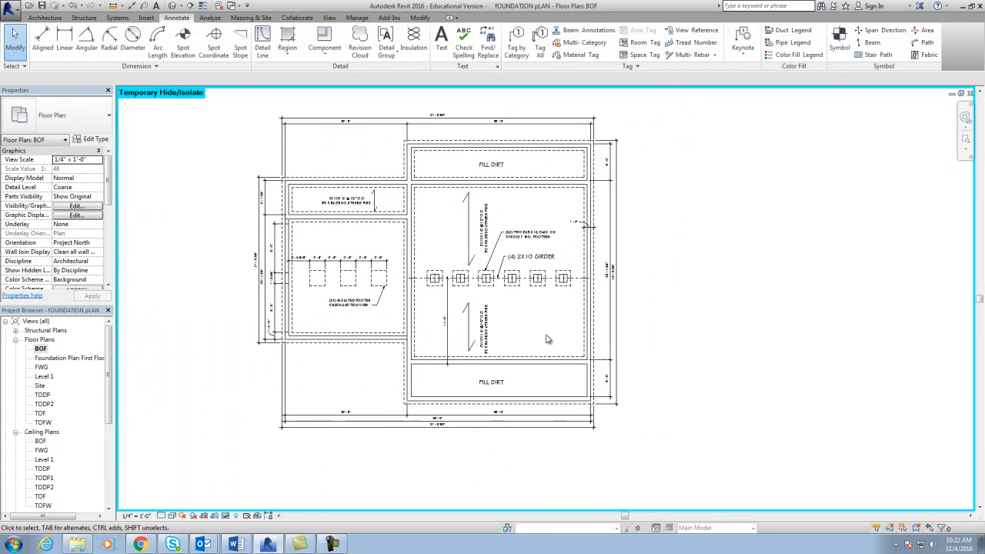
{"action": "scroll", "coordinate": [500, 402], "scroll_direction": "up", "scroll_amount": 1}
{"action": "scroll", "coordinate": [500, 402], "scroll_direction": "up", "scroll_amount": 1}
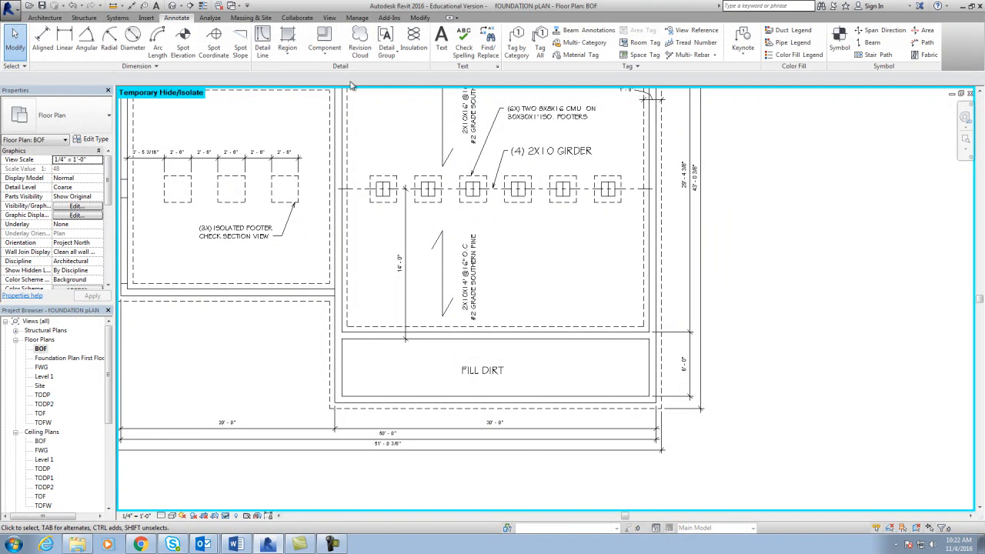
{"action": "left_click", "coordinate": [262, 43]}
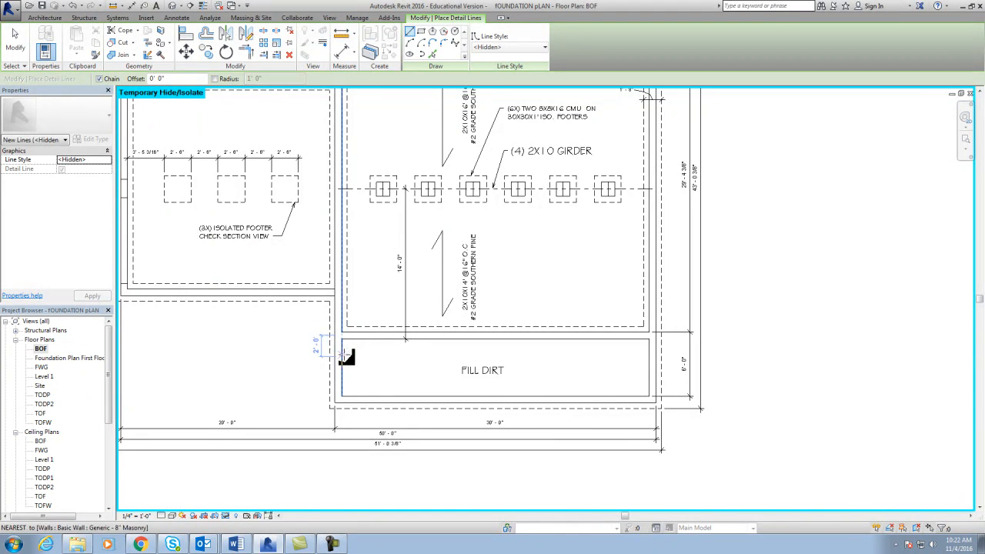
{"action": "scroll", "coordinate": [384, 369], "scroll_direction": "up", "scroll_amount": 3}
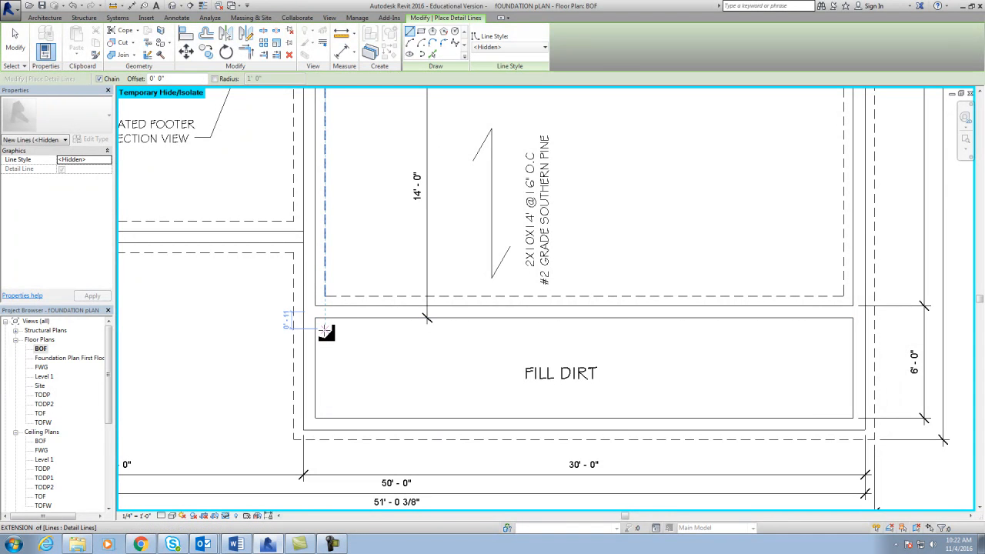
{"action": "key", "text": "Escape"}
{"action": "key", "text": "Escape"}
Mirror the outer hidden footing line below the lower FILL DIRT area about the wall's centreline, keeping the original
{"action": "left_click", "coordinate": [766, 442]}
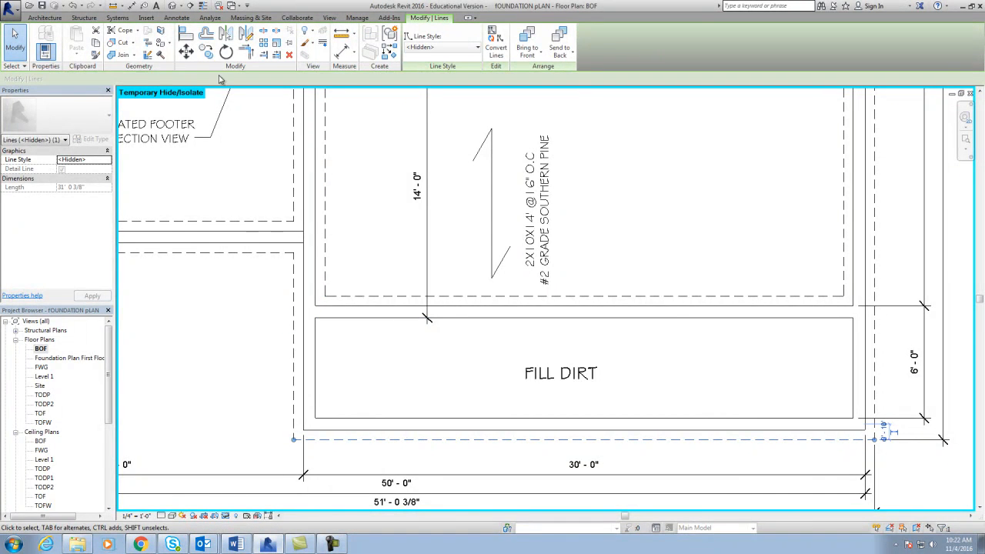
{"action": "left_click", "coordinate": [246, 33]}
{"action": "left_click", "coordinate": [443, 424]}
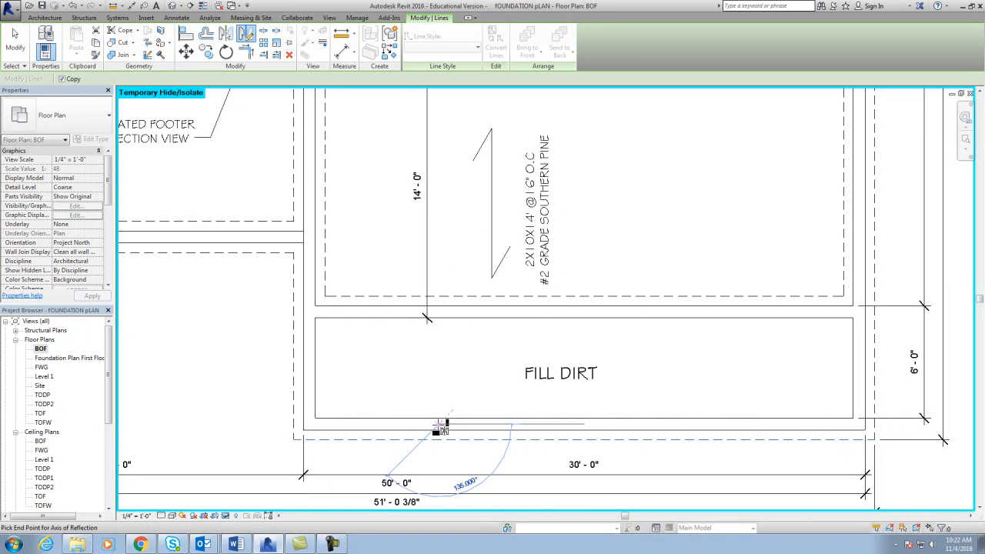
{"action": "left_click", "coordinate": [596, 424]}
{"action": "key", "text": "Escape"}
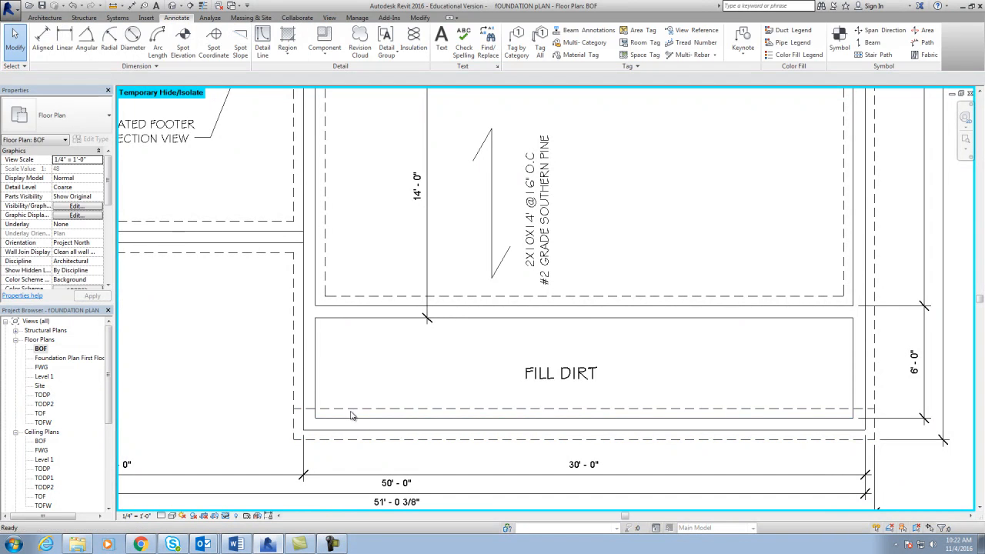
Shorten both ends of the mirrored hidden line in the lower FILL DIRT area to align with the inner footing lines above
{"action": "left_click", "coordinate": [349, 411]}
{"action": "left_click_drag", "start_coordinate": [295, 411], "coordinate": [327, 410]}
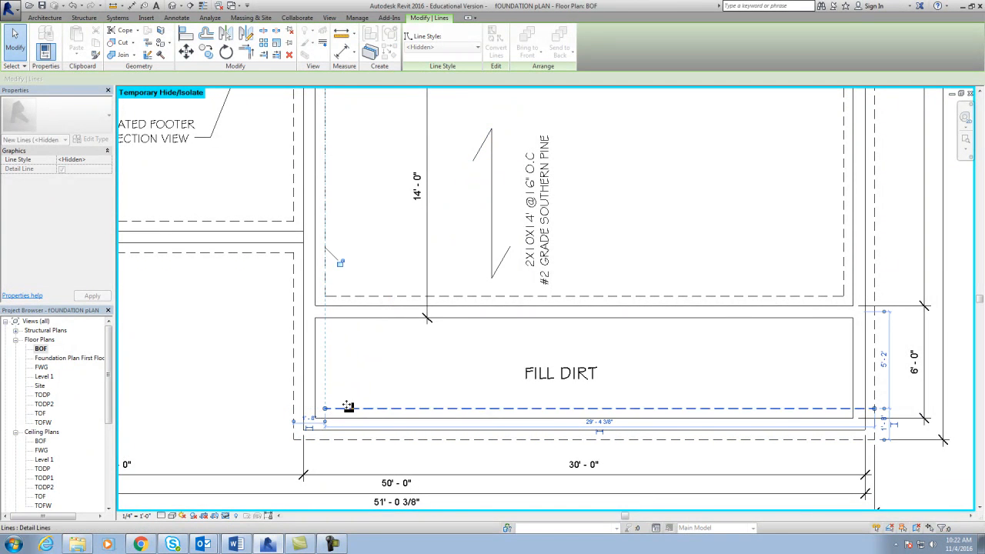
{"action": "key", "text": "Escape"}
{"action": "left_click", "coordinate": [806, 411]}
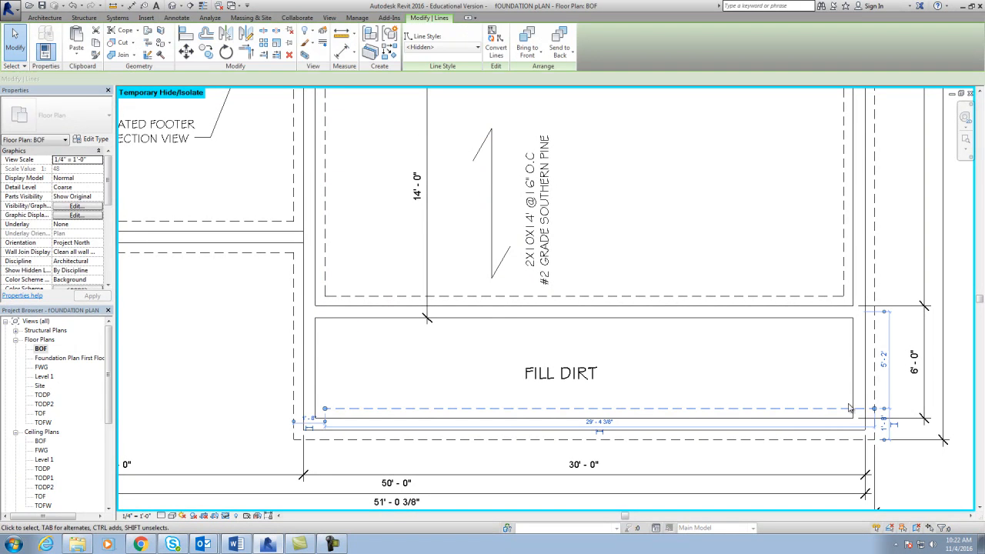
{"action": "left_click_drag", "start_coordinate": [874, 411], "coordinate": [843, 409]}
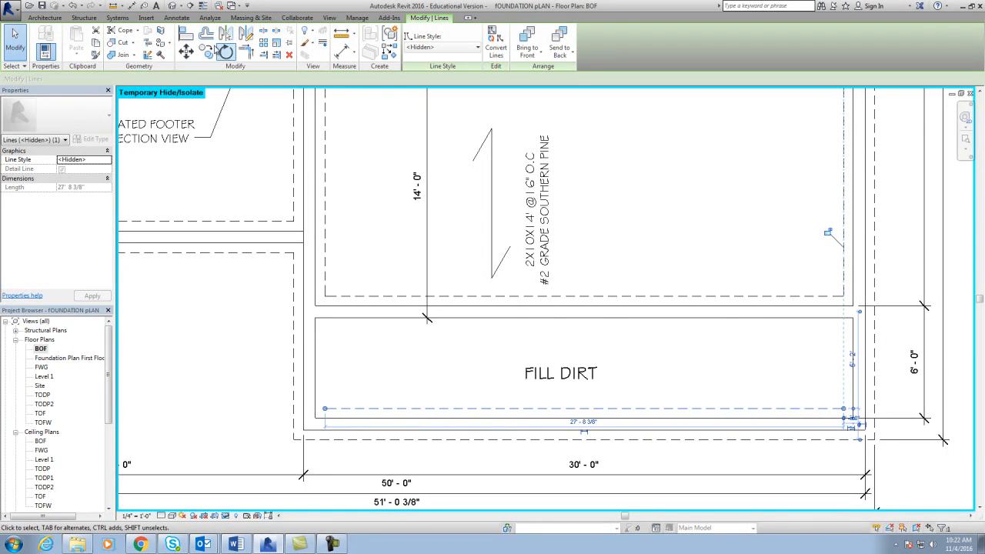
Draw a vertical hidden detail line about 4' long upward from each end of the lower FILL DIRT area's inner footing line
{"action": "left_click", "coordinate": [176, 17]}
{"action": "left_click", "coordinate": [263, 40]}
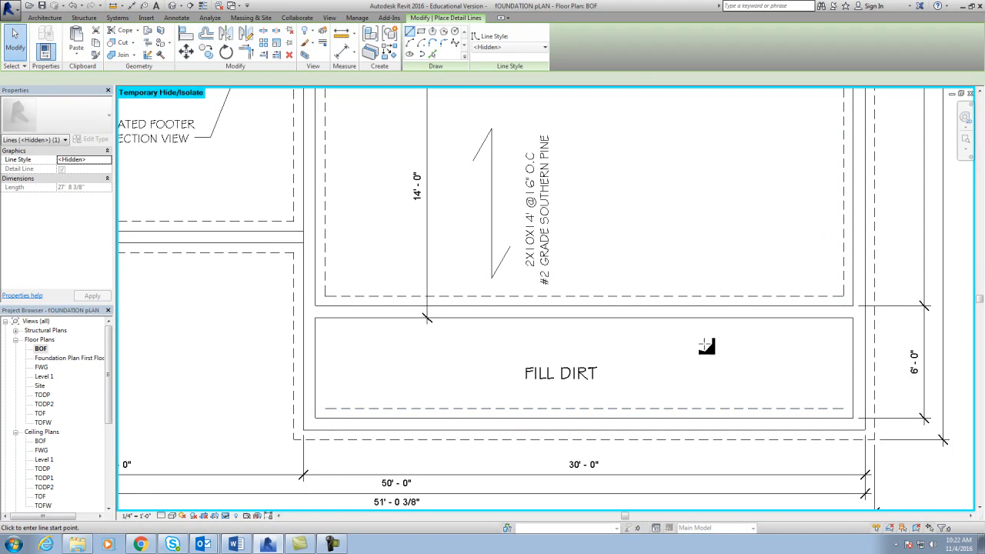
{"action": "left_click", "coordinate": [842, 408]}
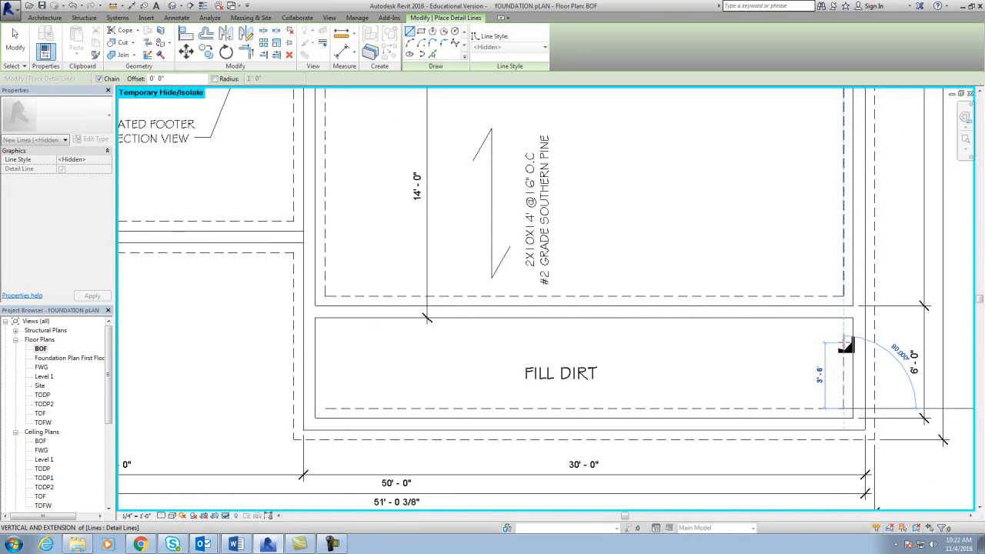
{"action": "left_click", "coordinate": [844, 333]}
{"action": "key", "text": "Escape"}
{"action": "left_click", "coordinate": [325, 408]}
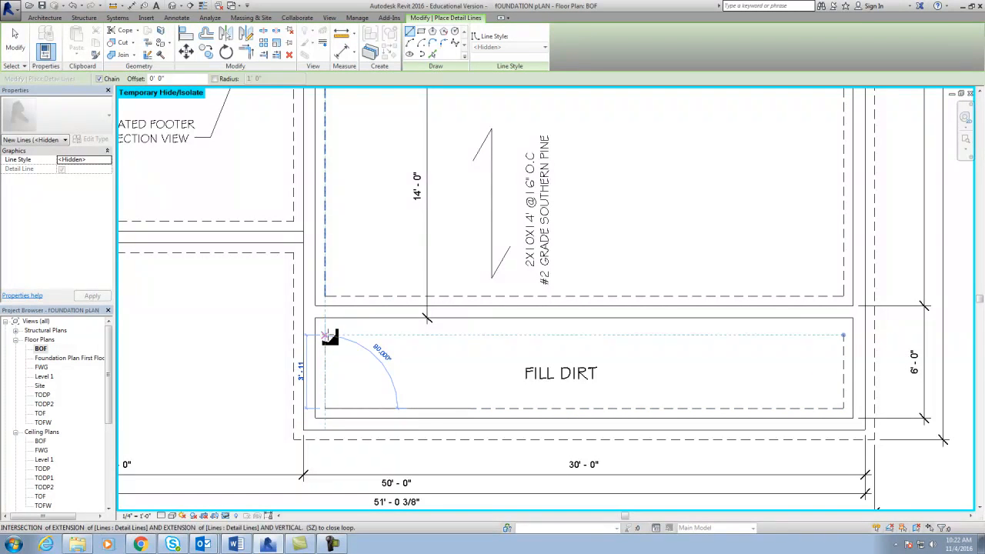
{"action": "key", "text": "Escape"}
{"action": "key", "text": "Escape"}
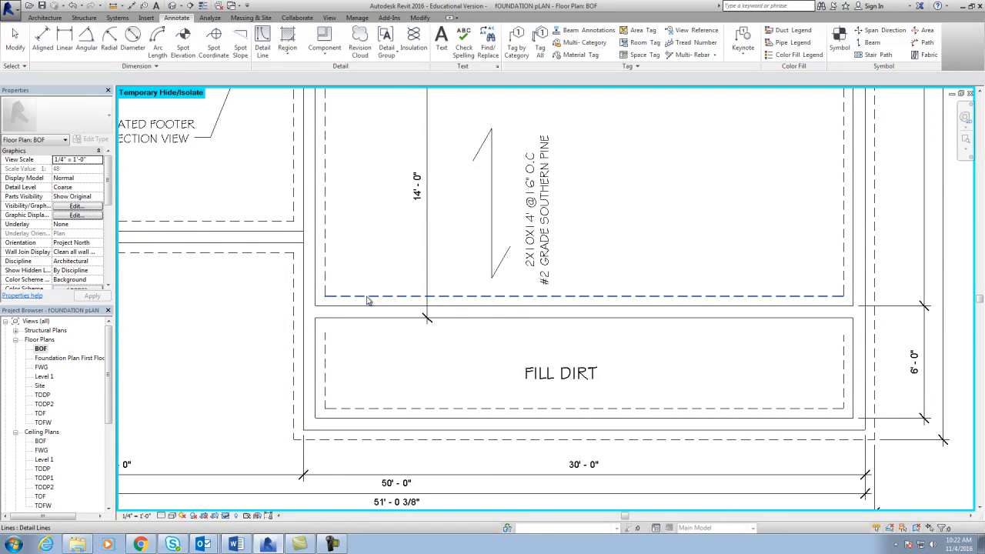
Mirror the inner hidden footing line above the lower FILL DIRT area about the centreline of the wall between them, keeping the original
{"action": "left_click", "coordinate": [367, 296]}
{"action": "left_click", "coordinate": [245, 35]}
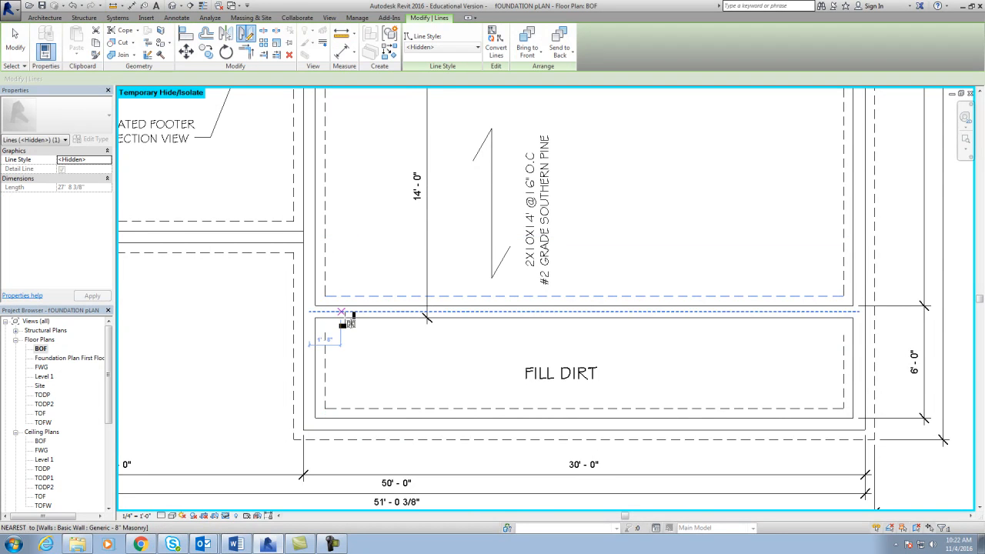
{"action": "left_click", "coordinate": [457, 311]}
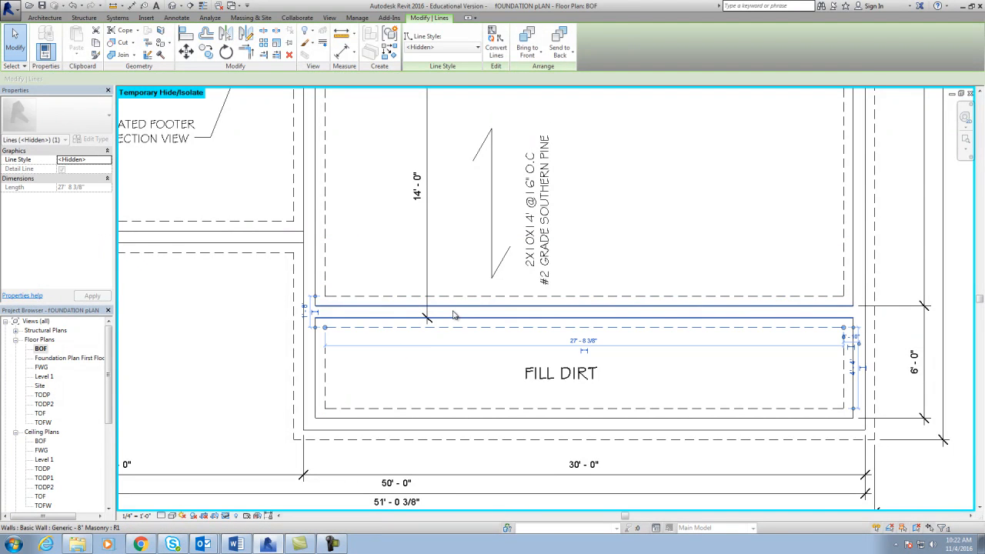
{"action": "key", "text": "Escape"}
Extend the two vertical hidden lines in the lower FILL DIRT area to meet the mirrored line and close the outline
{"action": "left_click", "coordinate": [326, 348]}
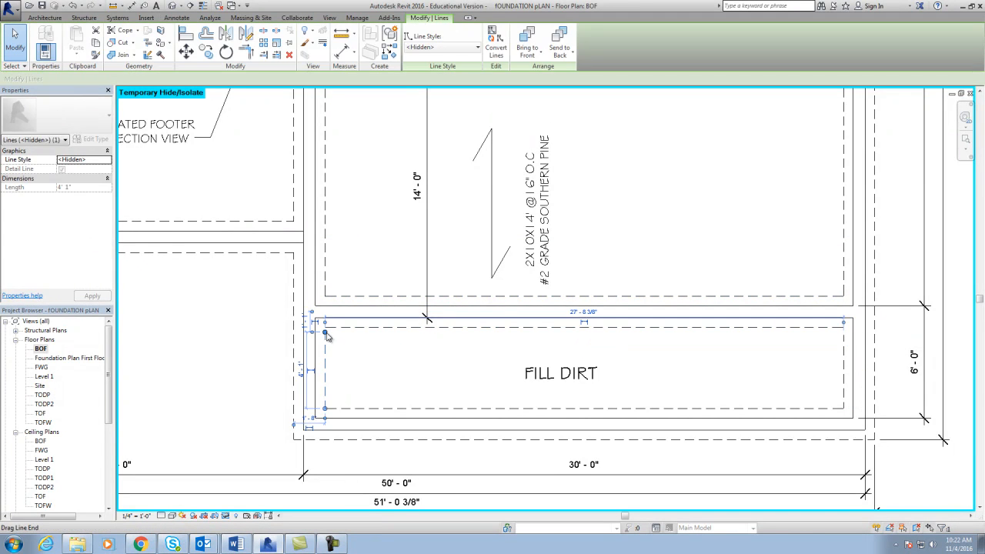
{"action": "left_click", "coordinate": [842, 343]}
{"action": "left_click_drag", "start_coordinate": [844, 336], "coordinate": [843, 328]}
{"action": "left_click", "coordinate": [778, 365]}
Create a new sheet using the D 22 x 34 Horizontal title block
{"action": "scroll", "coordinate": [778, 367], "scroll_direction": "down", "scroll_amount": 5}
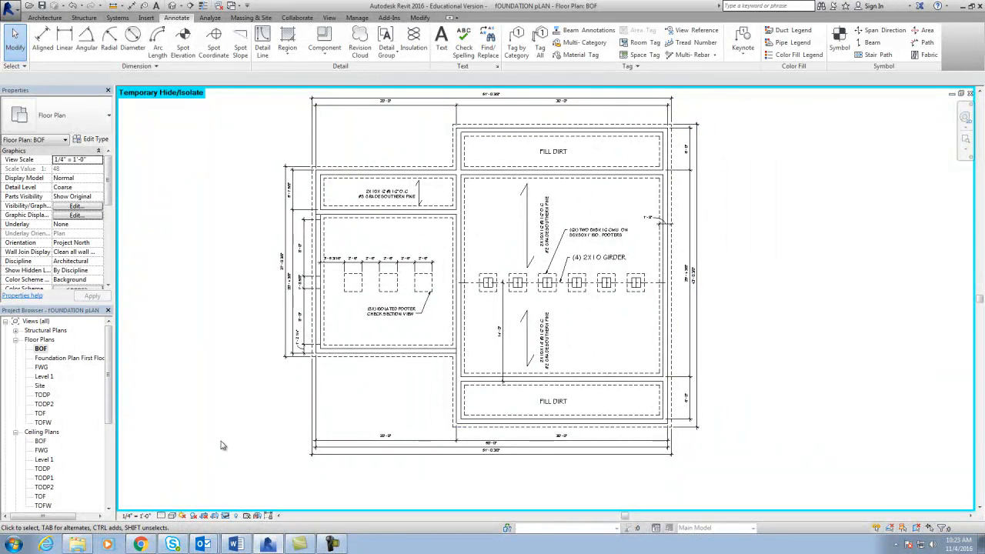
{"action": "scroll", "coordinate": [241, 428], "scroll_direction": "down", "scroll_amount": 1}
{"action": "middle_click_drag", "start_coordinate": [241, 429], "coordinate": [287, 430]}
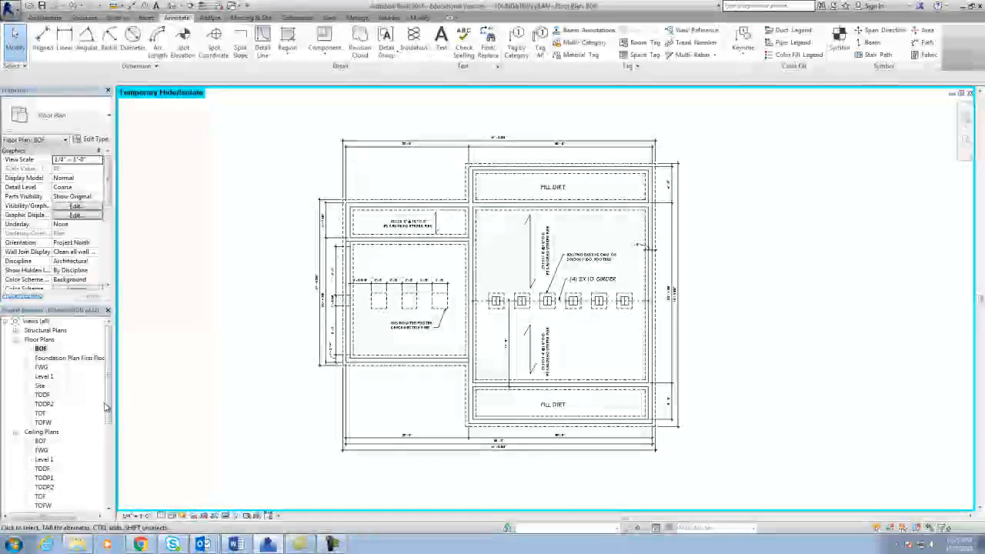
{"action": "left_click_drag", "start_coordinate": [108, 404], "coordinate": [109, 503]}
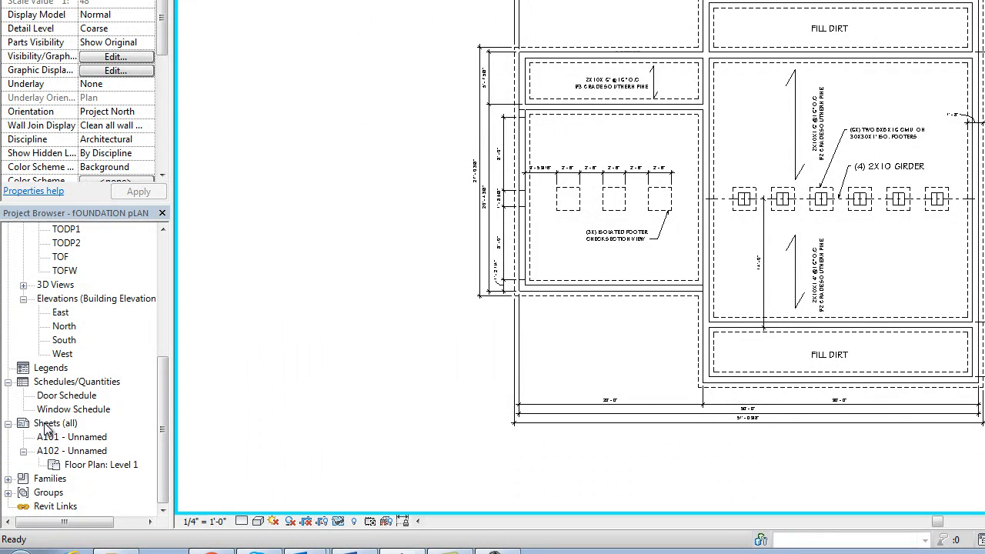
{"action": "right_click", "coordinate": [48, 427]}
{"action": "left_click", "coordinate": [91, 435]}
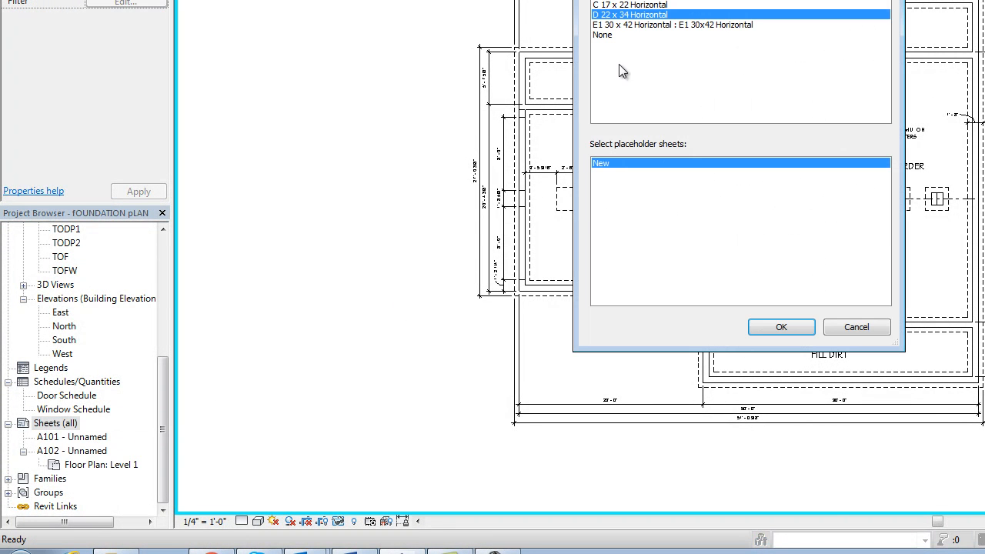
{"action": "left_click", "coordinate": [789, 336]}
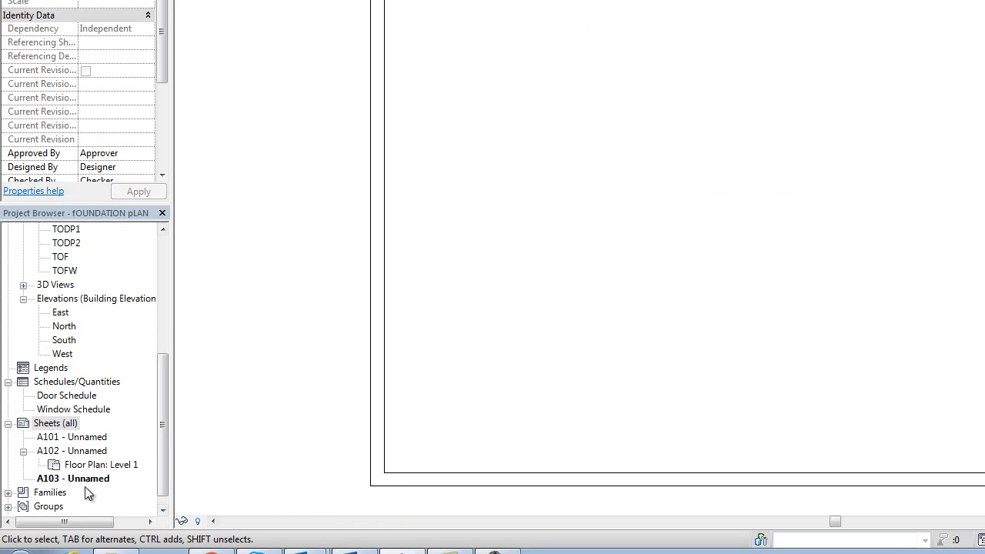
Rename sheet A103 as FOUNDATION FIRST FLOOR FRAME PLAN, keeping its number
{"action": "right_click", "coordinate": [84, 481]}
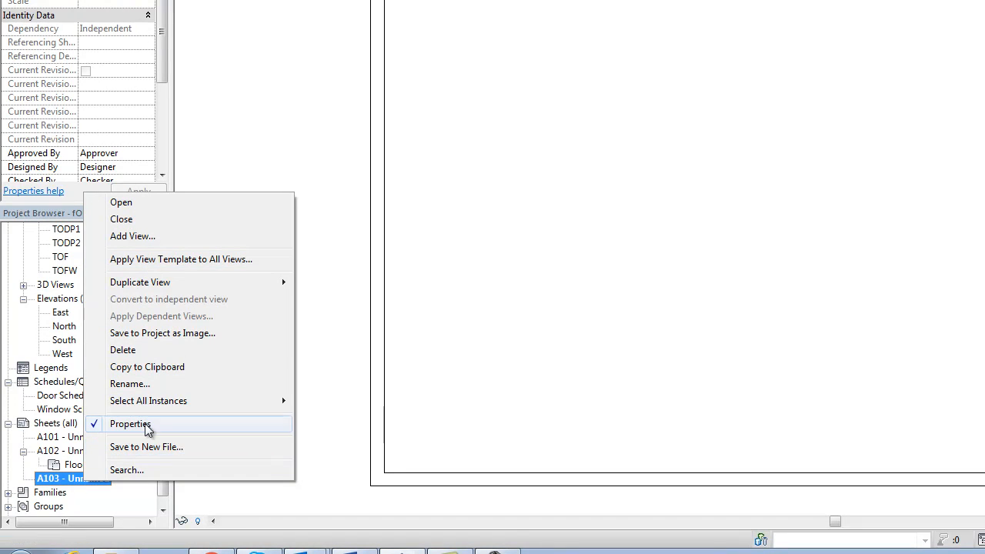
{"action": "left_click", "coordinate": [146, 383]}
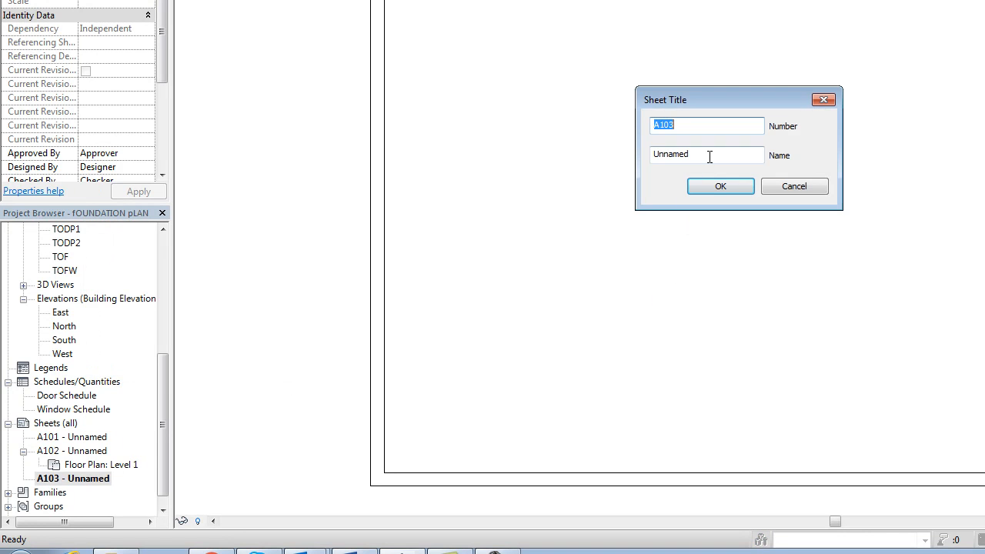
{"action": "left_click_drag", "start_coordinate": [710, 157], "coordinate": [651, 157]}
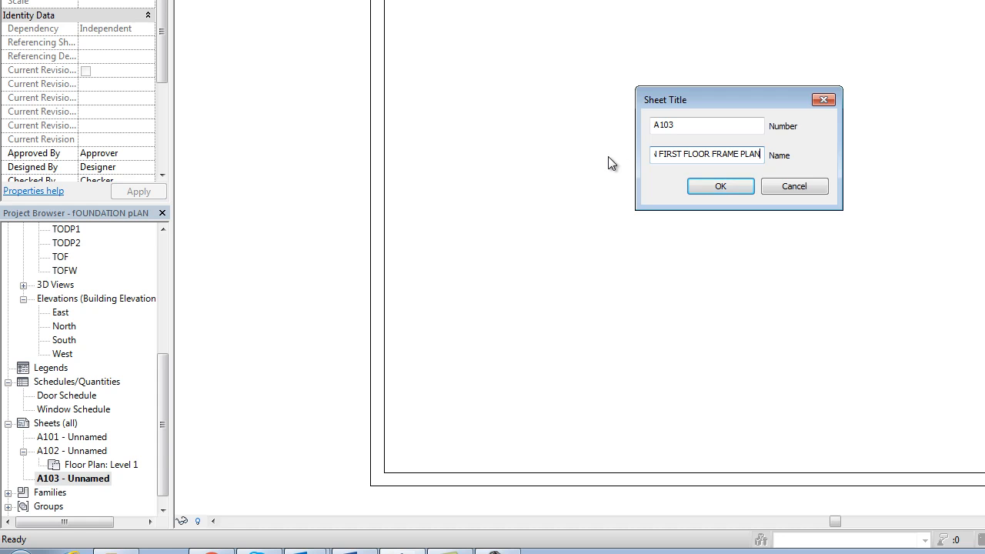
{"action": "left_click", "coordinate": [735, 186]}
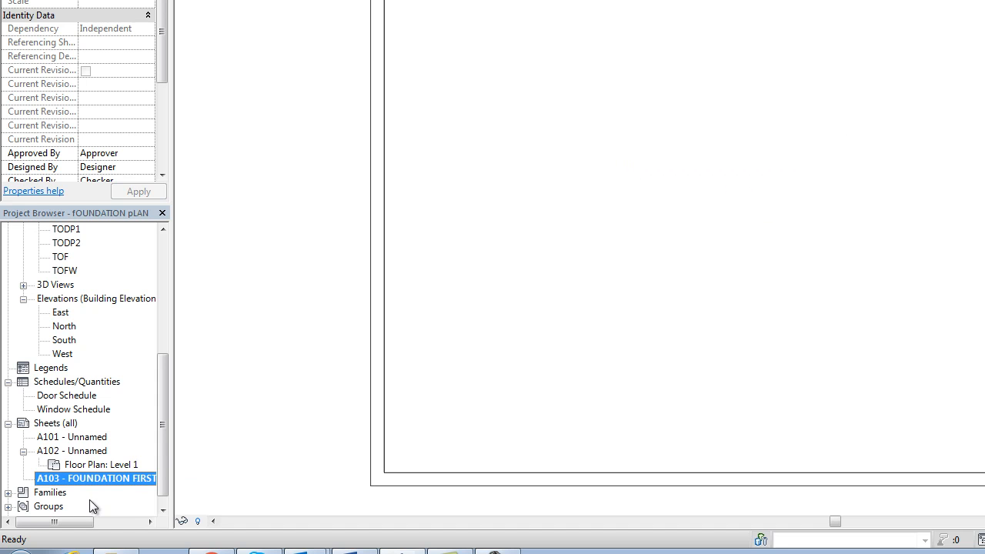
{"action": "right_click", "coordinate": [50, 478]}
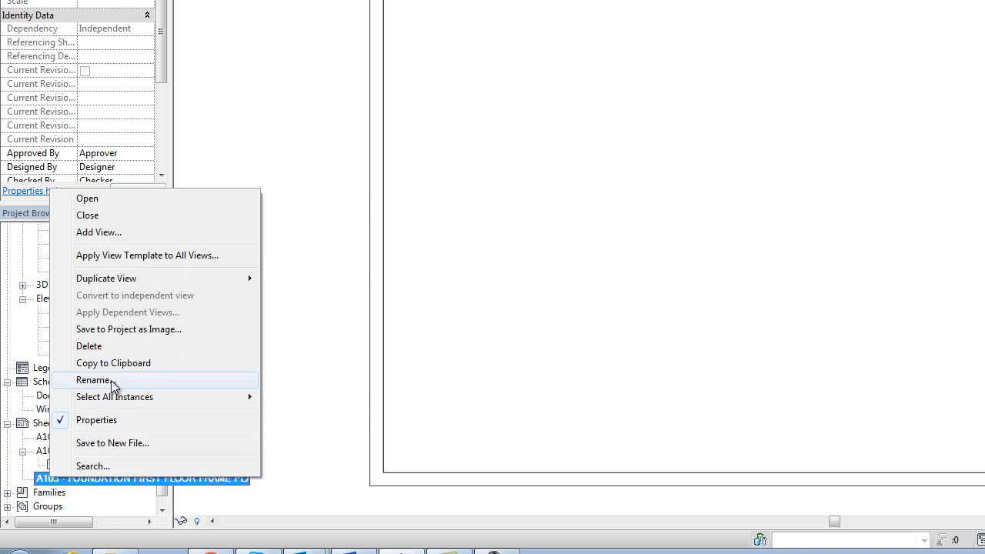
{"action": "left_click", "coordinate": [112, 380]}
{"action": "key", "text": "Escape"}
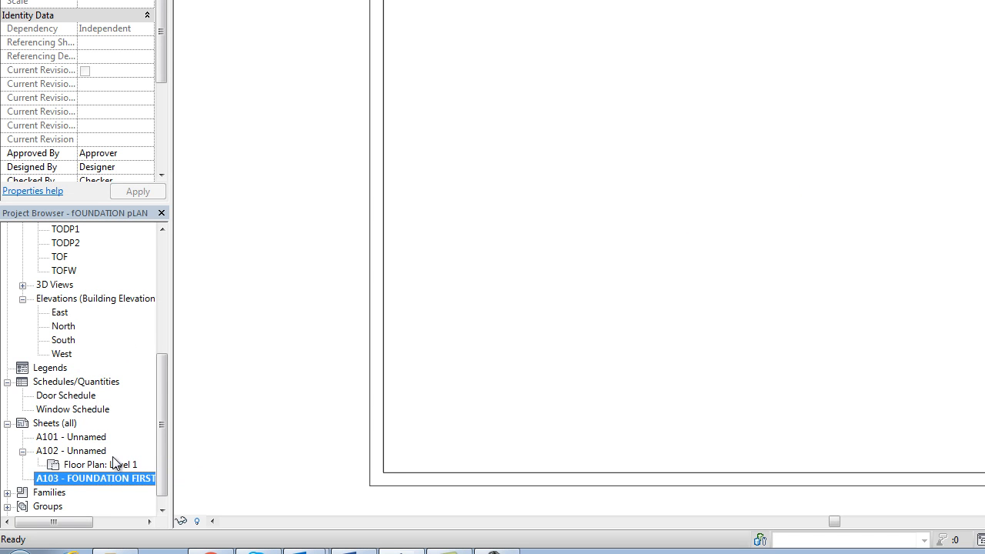
Try adding a plan view from the project's view list to sheet A103 and positioning it inside the title block border
{"action": "right_click", "coordinate": [113, 477]}
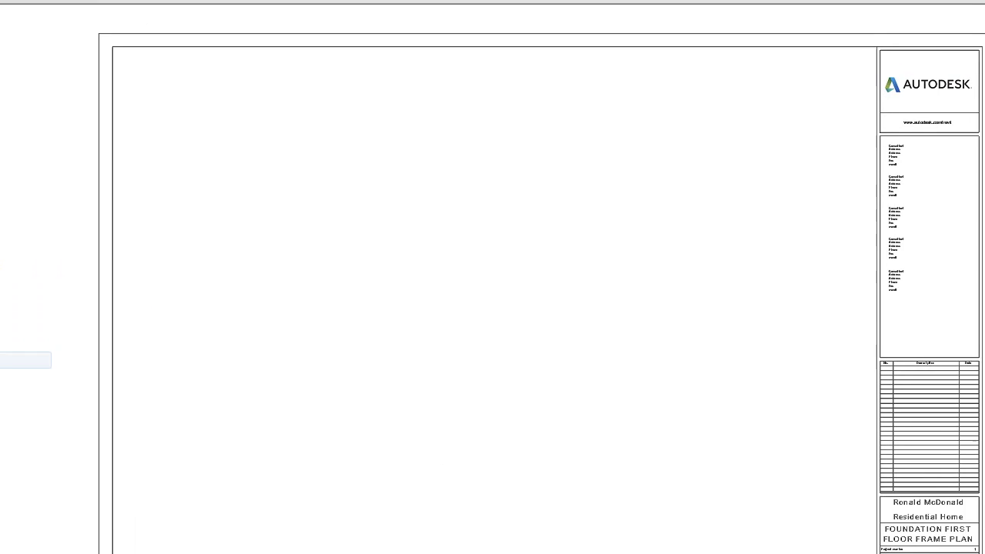
{"action": "left_click", "coordinate": [23, 358]}
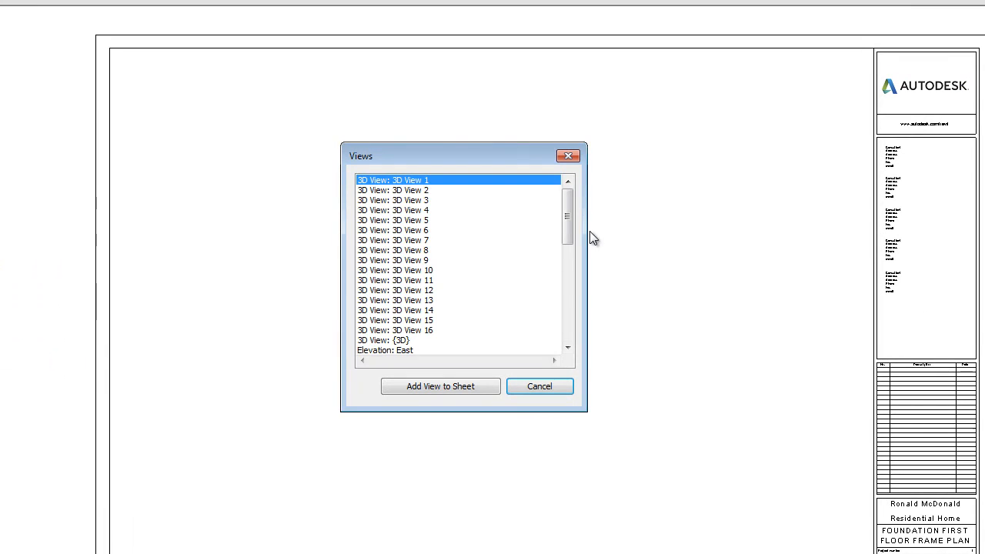
{"action": "left_click_drag", "start_coordinate": [567, 223], "coordinate": [570, 281]}
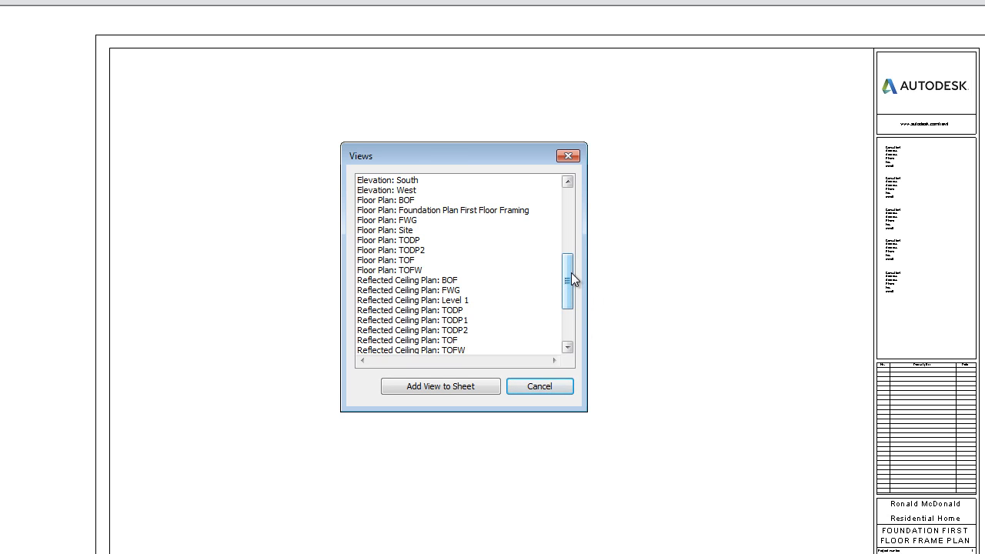
{"action": "left_click_drag", "start_coordinate": [572, 273], "coordinate": [558, 308]}
{"action": "left_click", "coordinate": [403, 311]}
{"action": "left_click", "coordinate": [441, 386]}
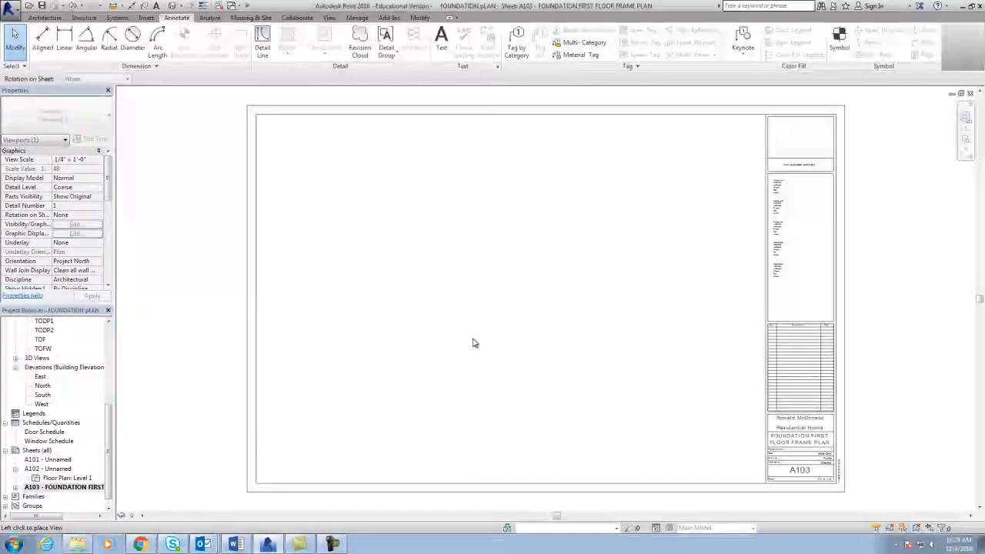
{"action": "scroll", "coordinate": [472, 344], "scroll_direction": "down", "scroll_amount": 1}
{"action": "scroll", "coordinate": [559, 311], "scroll_direction": "down", "scroll_amount": 1}
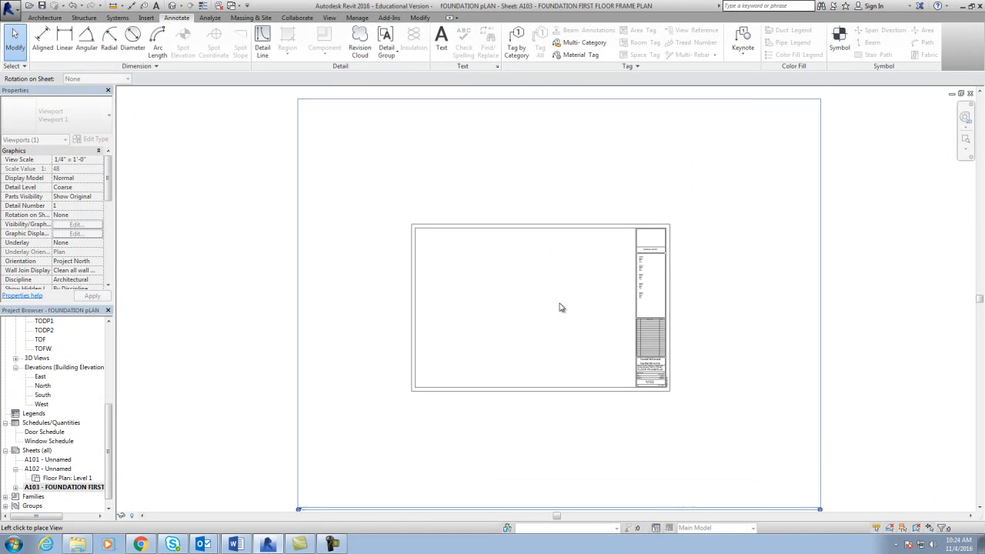
{"action": "left_click", "coordinate": [549, 307]}
{"action": "left_click_drag", "start_coordinate": [560, 344], "coordinate": [533, 322]}
Inspect the plan placed on sheet A103 and delete its viewport
{"action": "scroll", "coordinate": [535, 341], "scroll_direction": "up", "scroll_amount": 5}
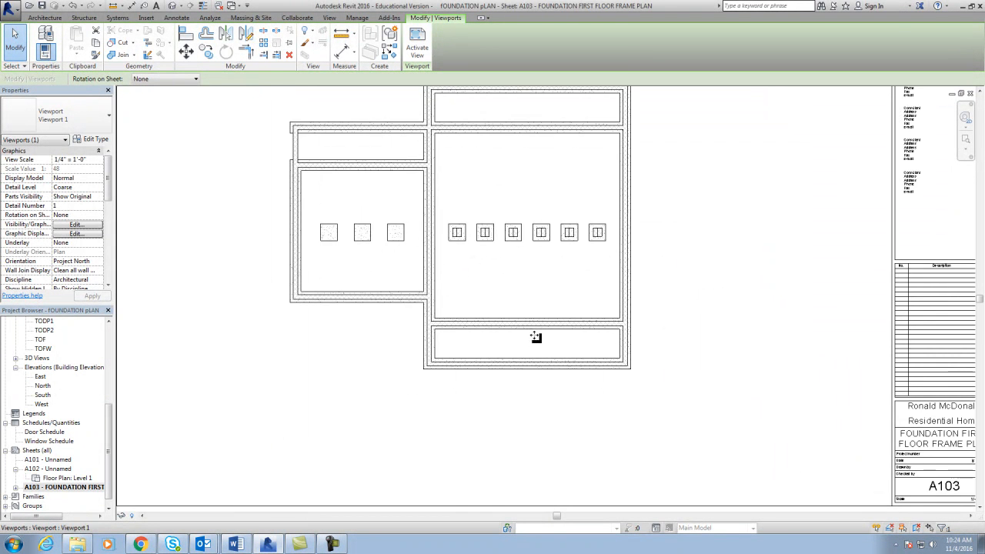
{"action": "scroll", "coordinate": [501, 309], "scroll_direction": "up", "scroll_amount": 3}
{"action": "scroll", "coordinate": [501, 310], "scroll_direction": "down", "scroll_amount": 3}
{"action": "scroll", "coordinate": [500, 309], "scroll_direction": "down", "scroll_amount": 2}
{"action": "key", "text": "Escape"}
{"action": "scroll", "coordinate": [256, 348], "scroll_direction": "down", "scroll_amount": 2}
{"action": "scroll", "coordinate": [255, 348], "scroll_direction": "down", "scroll_amount": 1}
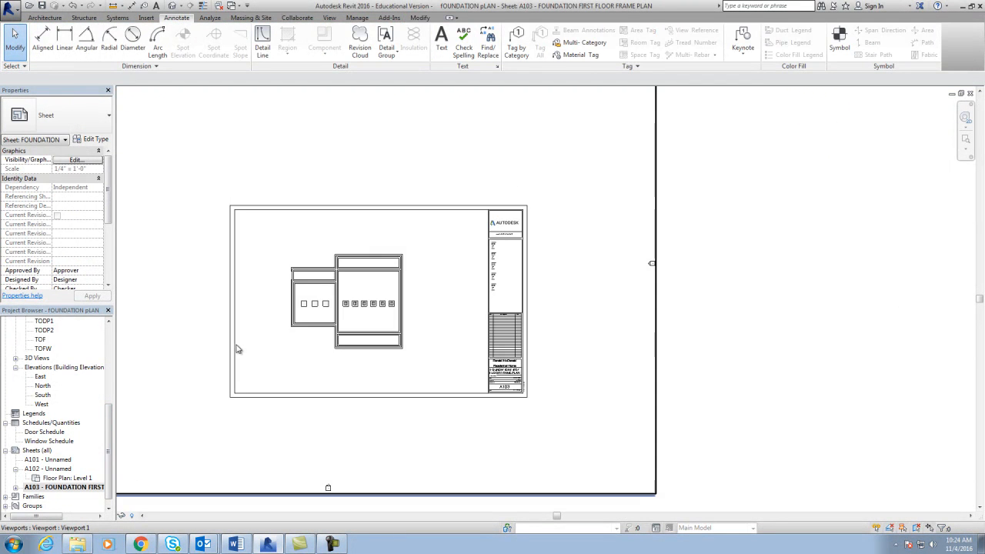
{"action": "left_click", "coordinate": [276, 470]}
{"action": "key", "text": "Delete"}
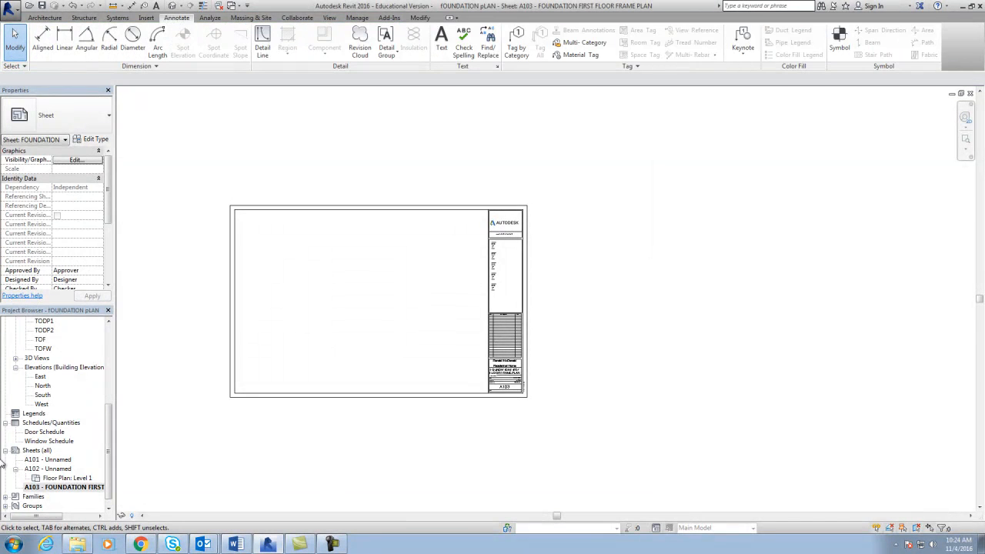
Open the Foundation Plan First Floor Framing and BOF floor plans to check which one holds the annotated foundation plan
{"action": "left_click", "coordinate": [47, 488]}
{"action": "left_click_drag", "start_coordinate": [108, 444], "coordinate": [117, 371]}
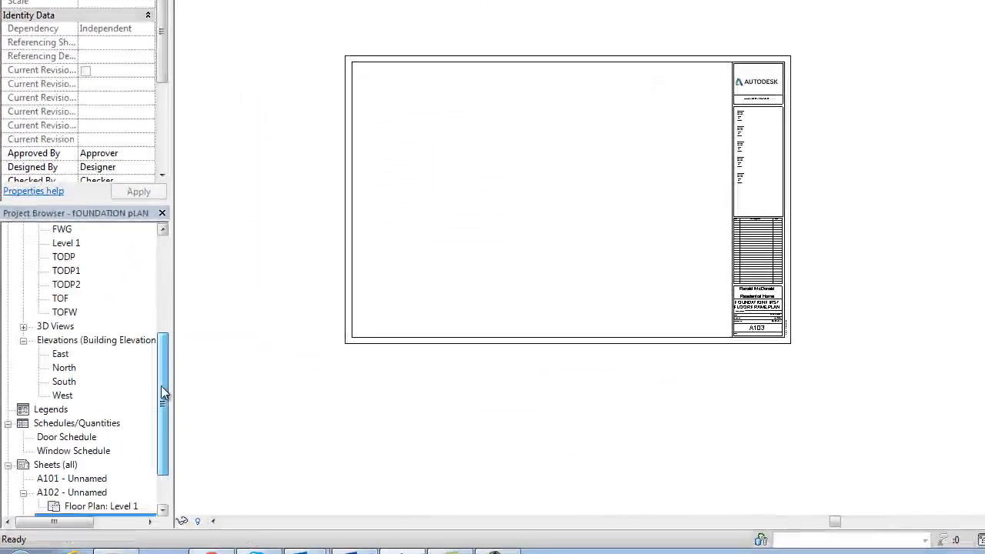
{"action": "left_click_drag", "start_coordinate": [175, 308], "coordinate": [161, 297]}
{"action": "double_click", "coordinate": [127, 285]}
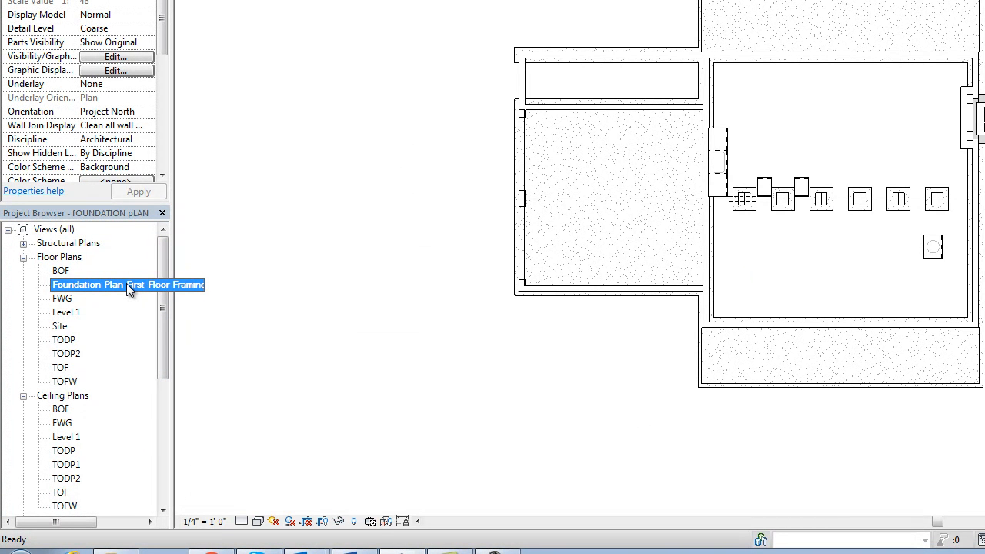
{"action": "double_click", "coordinate": [60, 271]}
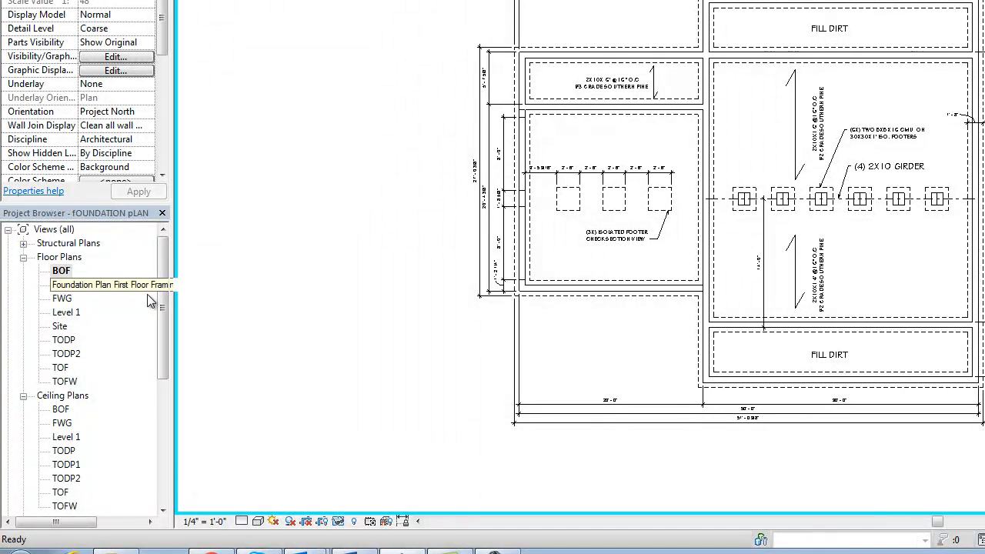
Add the BOF floor plan to sheet A103 and place it inside the title block border
{"action": "left_click_drag", "start_coordinate": [164, 307], "coordinate": [157, 469]}
{"action": "right_click", "coordinate": [108, 466]}
{"action": "left_click", "coordinate": [158, 221]}
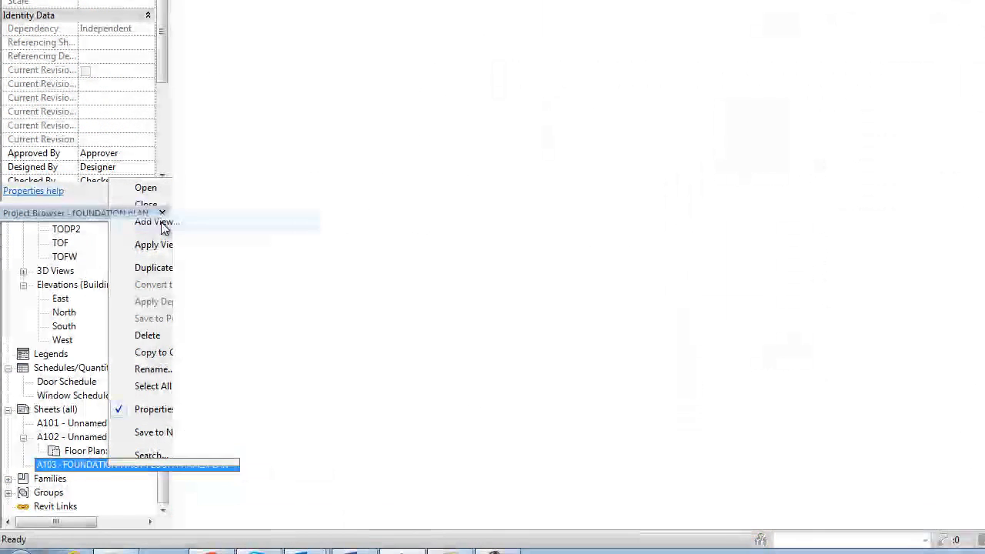
{"action": "left_click_drag", "start_coordinate": [845, 92], "coordinate": [843, 194]}
{"action": "left_click_drag", "start_coordinate": [841, 176], "coordinate": [835, 147]}
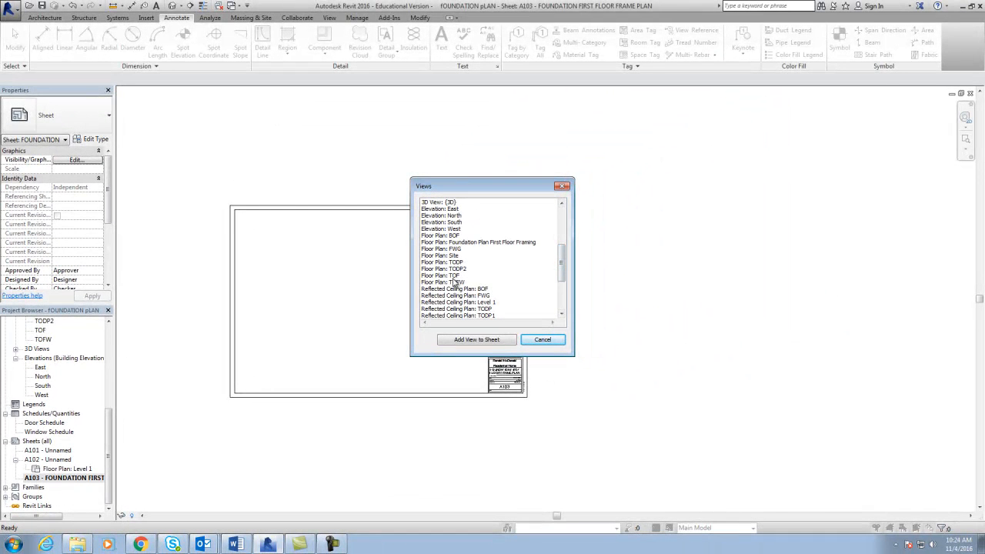
{"action": "left_click", "coordinate": [452, 236]}
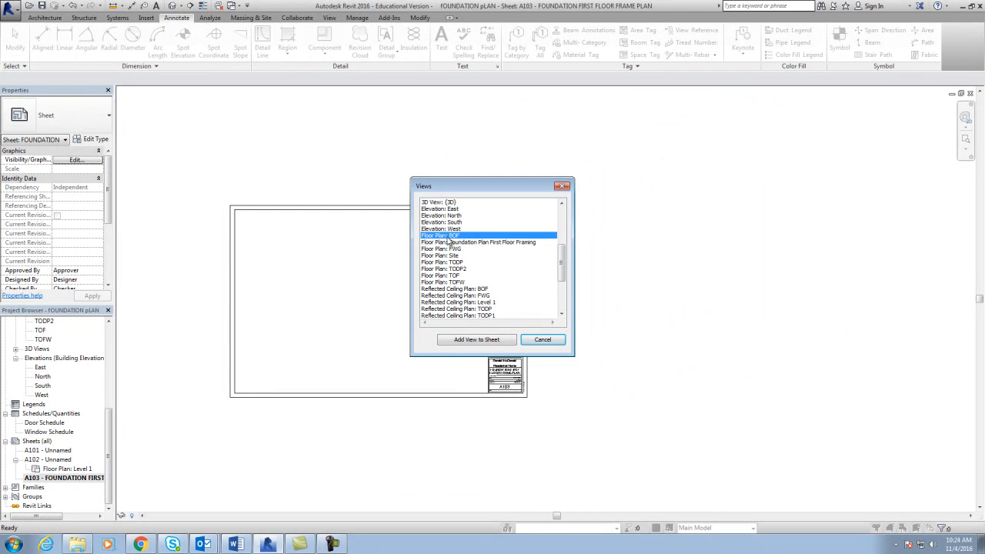
{"action": "left_click", "coordinate": [476, 340]}
{"action": "scroll", "coordinate": [438, 354], "scroll_direction": "down", "scroll_amount": 5}
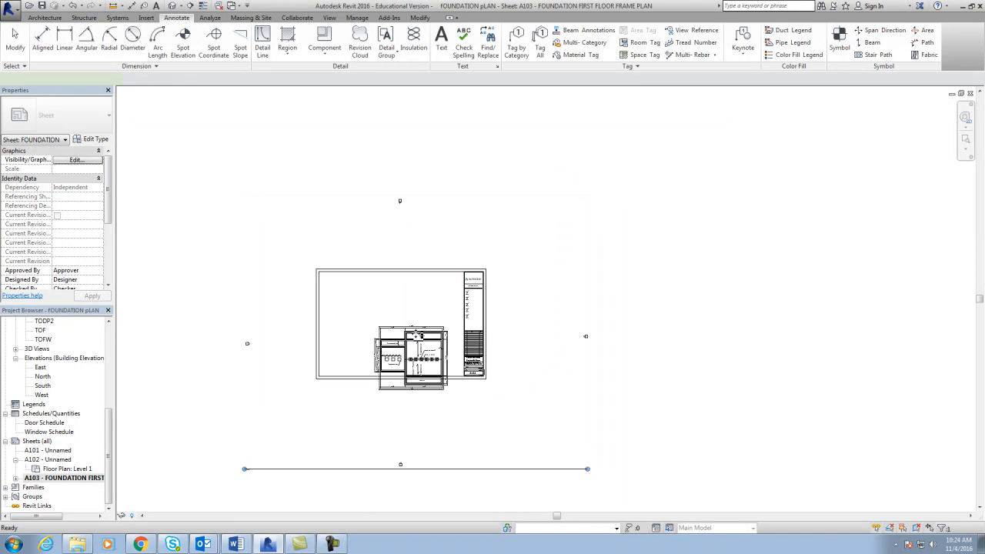
{"action": "left_click", "coordinate": [417, 337]}
{"action": "scroll", "coordinate": [404, 333], "scroll_direction": "up", "scroll_amount": 3}
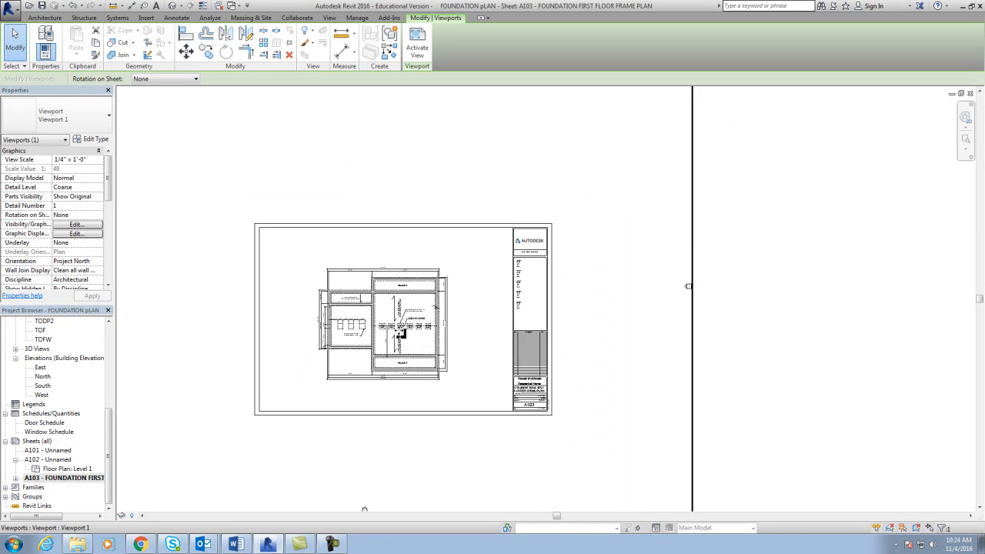
{"action": "scroll", "coordinate": [400, 332], "scroll_direction": "up", "scroll_amount": 2}
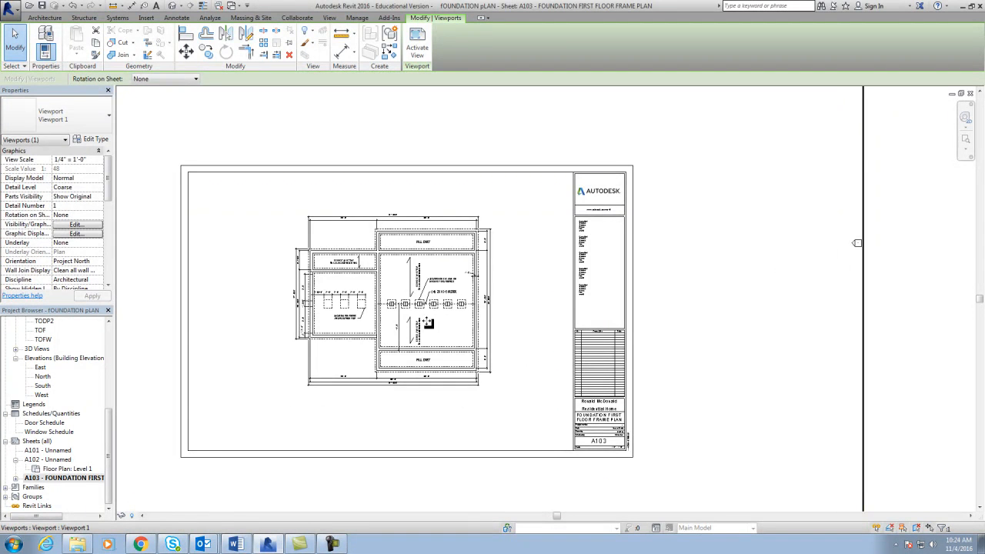
{"action": "scroll", "coordinate": [424, 348], "scroll_direction": "down", "scroll_amount": 2}
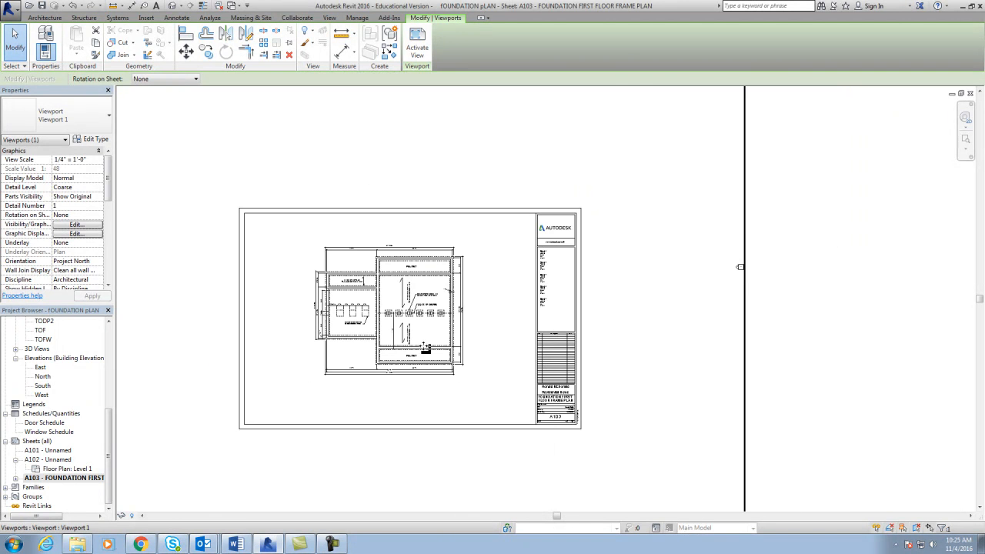
Move the BOF viewport's title up beneath the plan, inside the sheet border
{"action": "middle_click_drag", "start_coordinate": [446, 465], "coordinate": [476, 369]}
{"action": "left_click", "coordinate": [430, 481]}
{"action": "left_click", "coordinate": [416, 439]}
{"action": "left_click_drag", "start_coordinate": [426, 431], "coordinate": [638, 300]}
{"action": "scroll", "coordinate": [601, 376], "scroll_direction": "down", "scroll_amount": 2}
{"action": "scroll", "coordinate": [520, 287], "scroll_direction": "up", "scroll_amount": 2}
{"action": "scroll", "coordinate": [470, 273], "scroll_direction": "up", "scroll_amount": 5}
{"action": "middle_click_drag", "start_coordinate": [560, 287], "coordinate": [485, 399]}
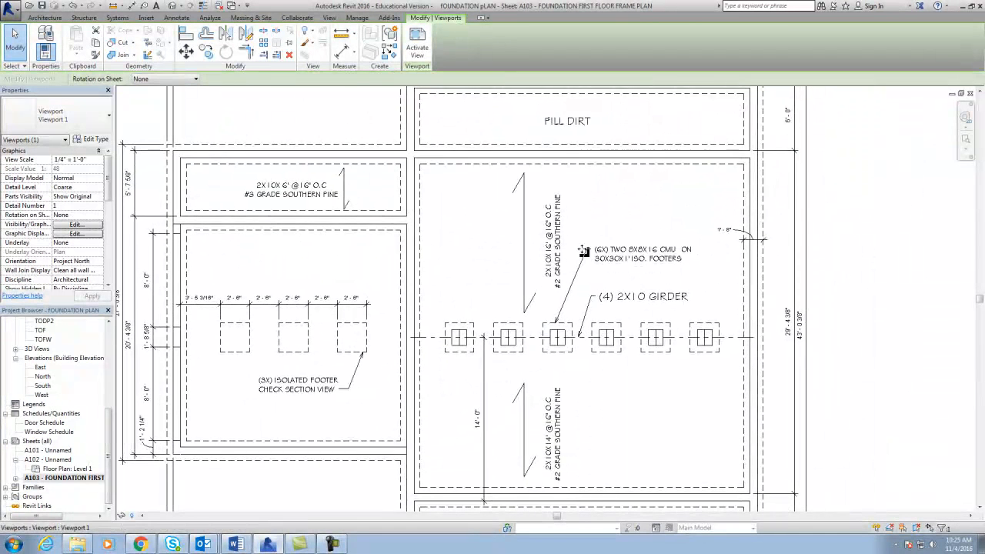
Shorten the BOF view title line so it ends before the title block
{"action": "scroll", "coordinate": [554, 311], "scroll_direction": "down", "scroll_amount": 2}
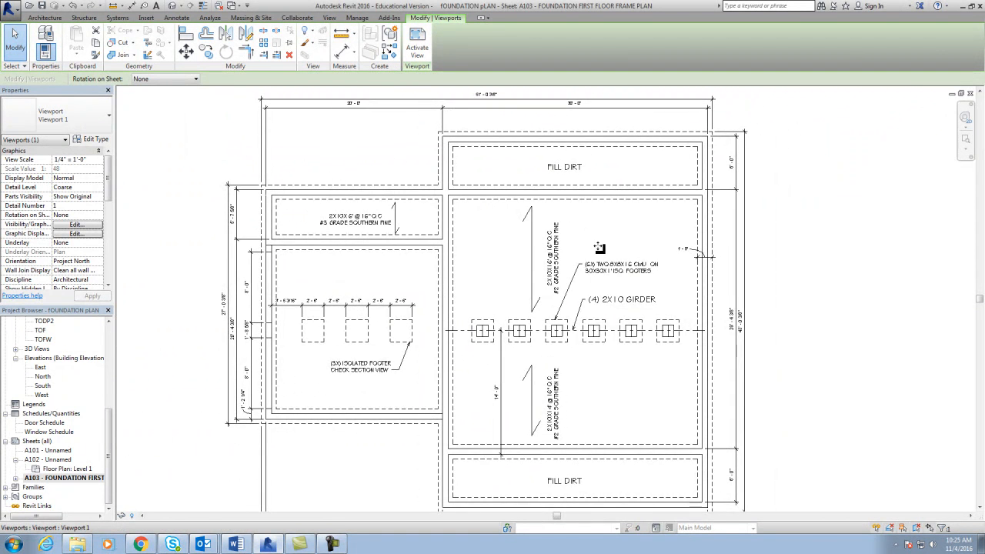
{"action": "scroll", "coordinate": [600, 248], "scroll_direction": "down", "scroll_amount": 3}
{"action": "middle_click_drag", "start_coordinate": [655, 364], "coordinate": [562, 345]}
{"action": "scroll", "coordinate": [562, 346], "scroll_direction": "down", "scroll_amount": 1}
{"action": "middle_click_drag", "start_coordinate": [922, 380], "coordinate": [874, 384]}
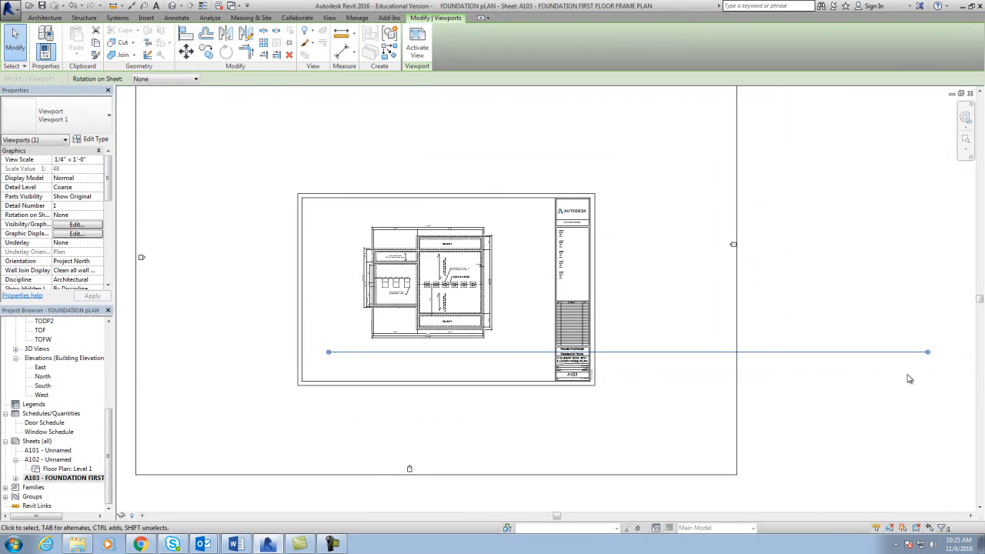
{"action": "left_click_drag", "start_coordinate": [927, 354], "coordinate": [530, 354]}
{"action": "left_click", "coordinate": [796, 424]}
{"action": "scroll", "coordinate": [327, 297], "scroll_direction": "up", "scroll_amount": 2}
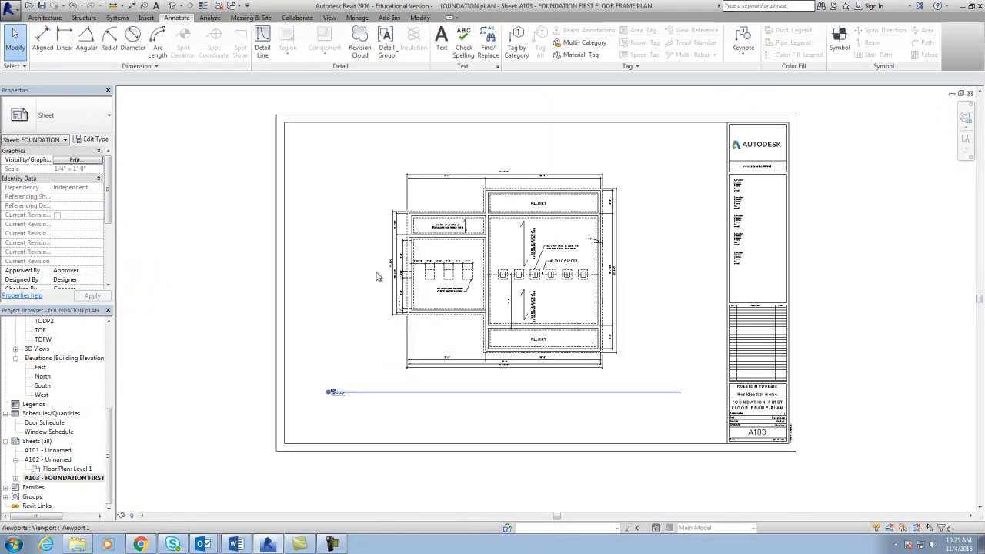
{"action": "scroll", "coordinate": [368, 414], "scroll_direction": "up", "scroll_amount": 2}
{"action": "scroll", "coordinate": [367, 414], "scroll_direction": "down", "scroll_amount": 5}
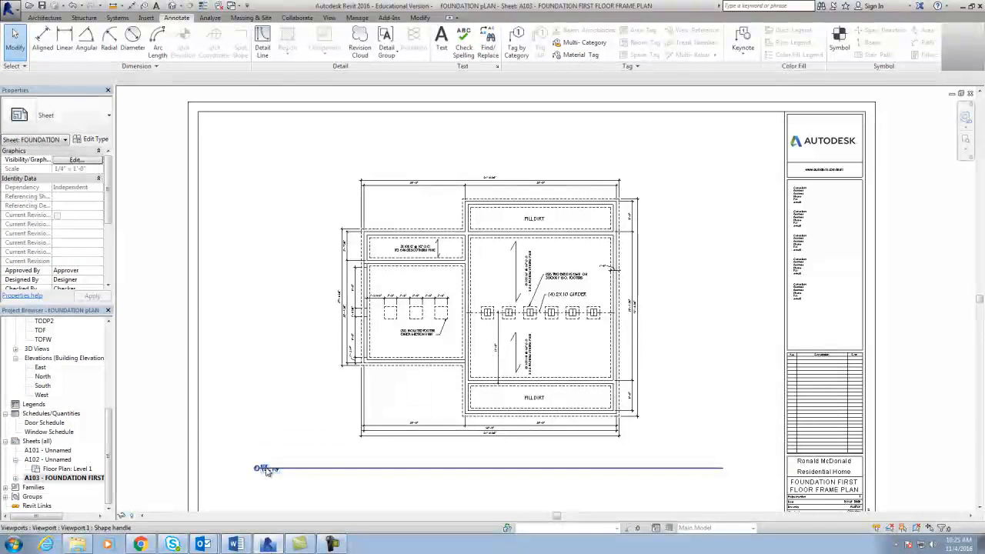
{"action": "left_click_drag", "start_coordinate": [110, 432], "coordinate": [112, 345]}
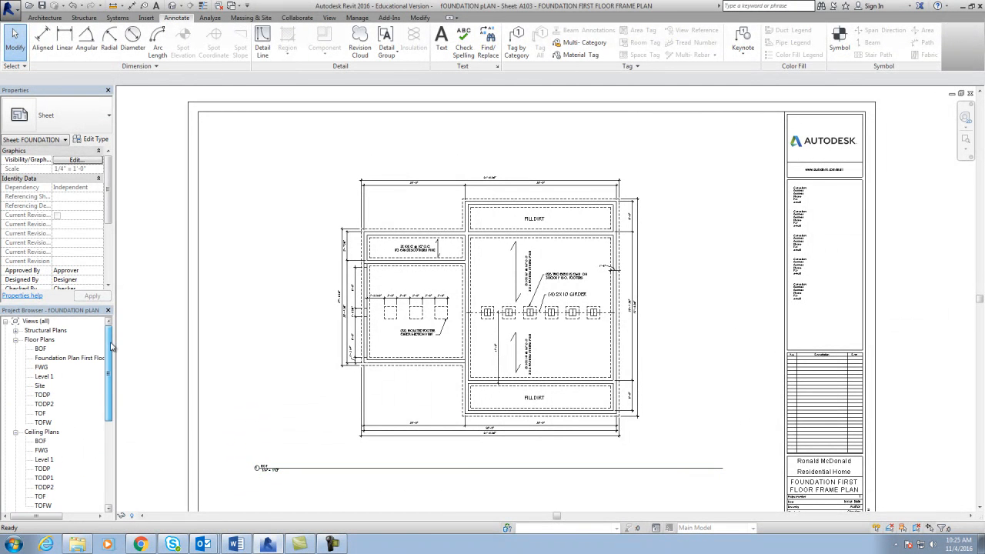
{"action": "right_click", "coordinate": [40, 350]}
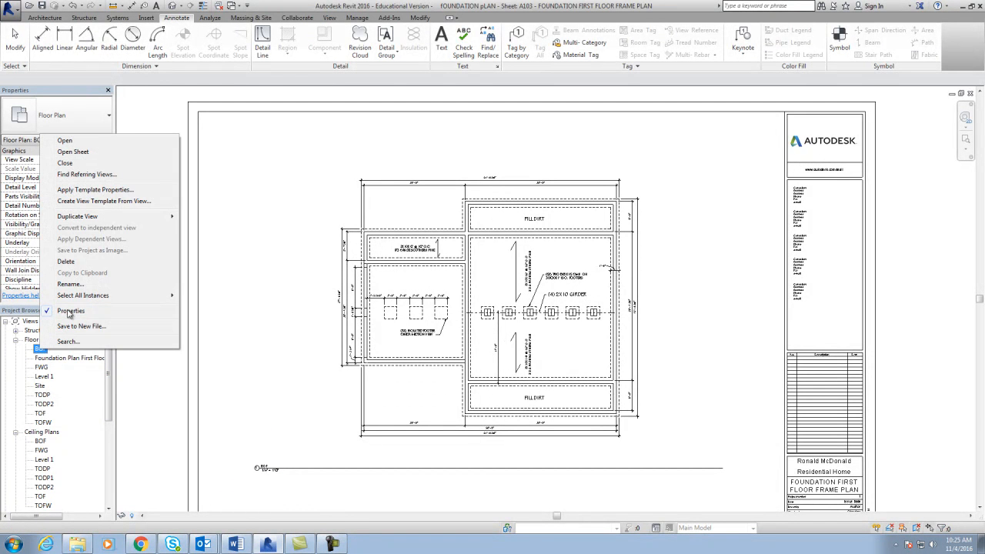
{"action": "left_click", "coordinate": [70, 284]}
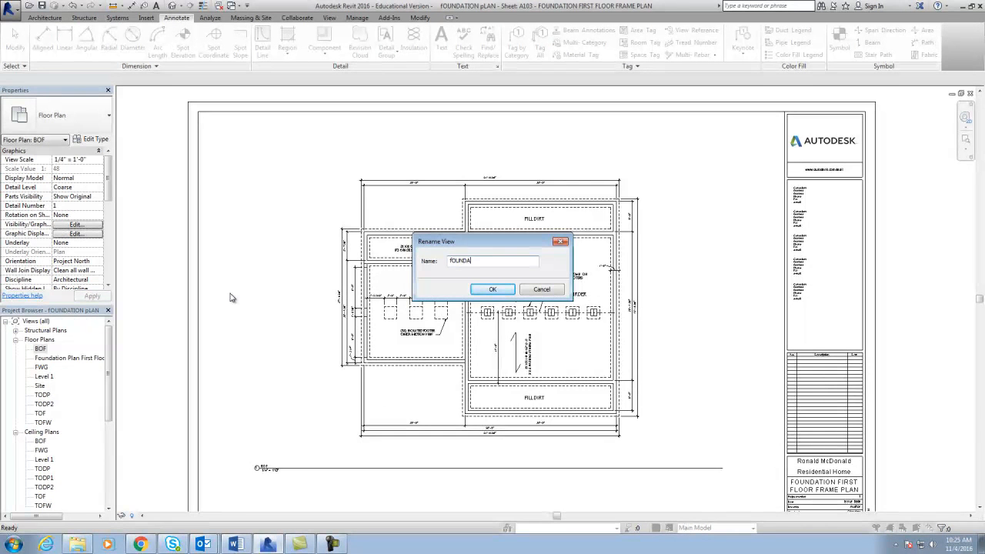
{"action": "type", "text": "FOUN"}
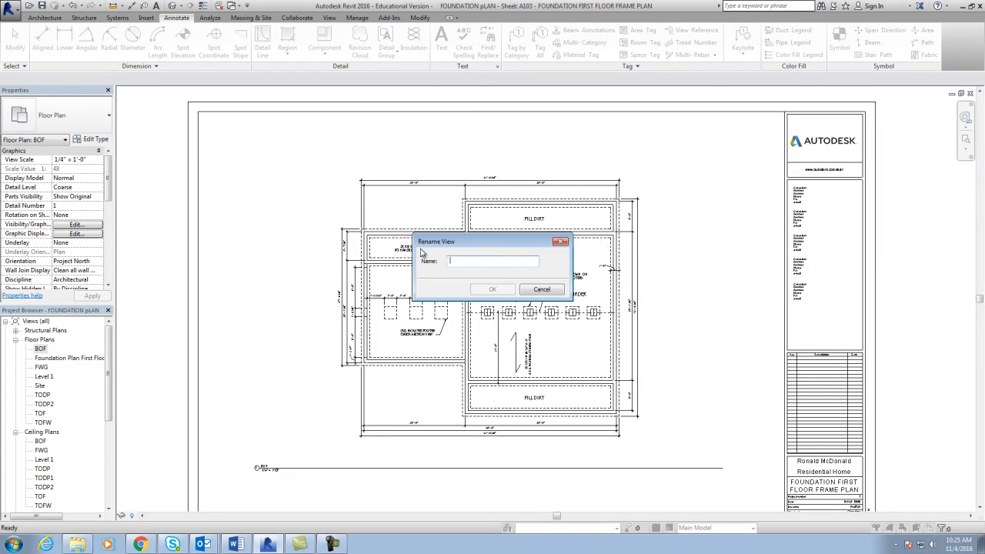
{"action": "left_click", "coordinate": [561, 241]}
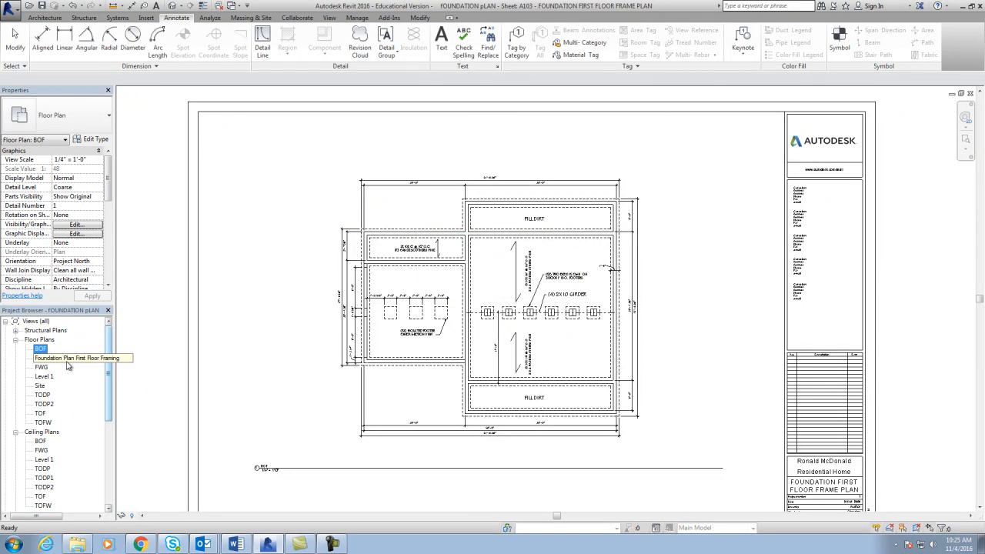
{"action": "left_click", "coordinate": [131, 387]}
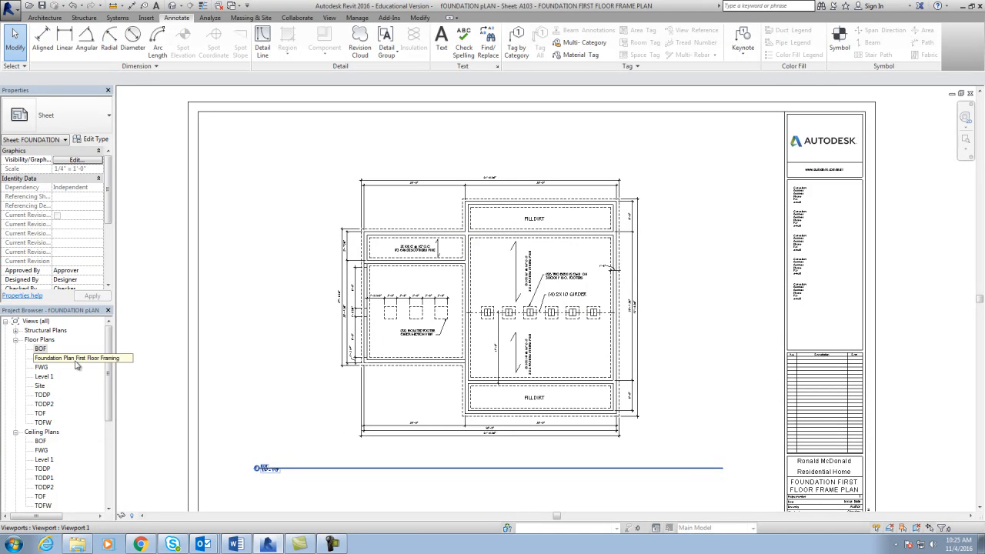
Delete the Foundation Plan First Floor Framing floor plan view from the project
{"action": "left_click", "coordinate": [58, 361]}
{"action": "right_click", "coordinate": [58, 360]}
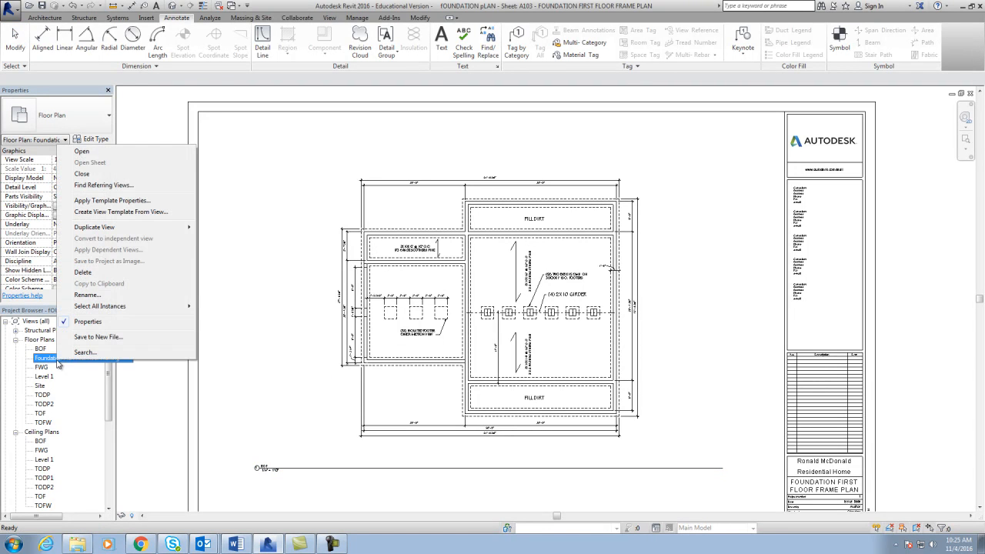
{"action": "left_click", "coordinate": [84, 273]}
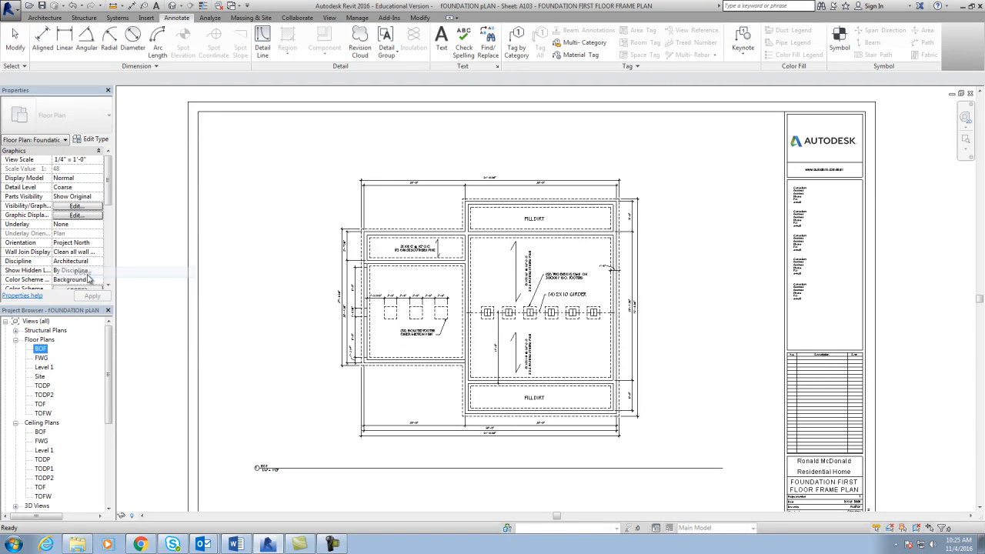
Duplicate the BOF floor plan with detailing and rename the copy FOUNDATION AND FIRST FLOOR FRAMING PLAN
{"action": "right_click", "coordinate": [42, 350]}
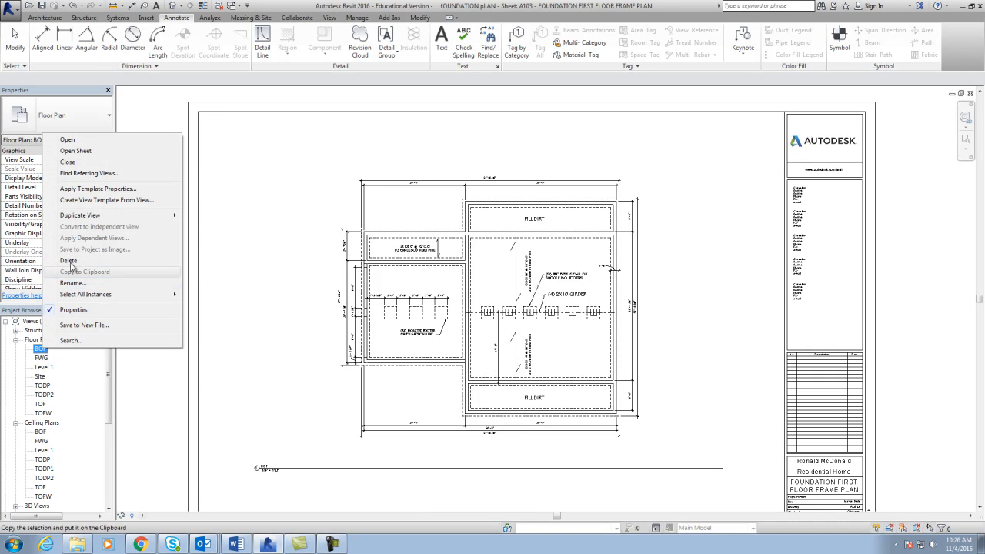
{"action": "mouse_move", "coordinate": [86, 218]}
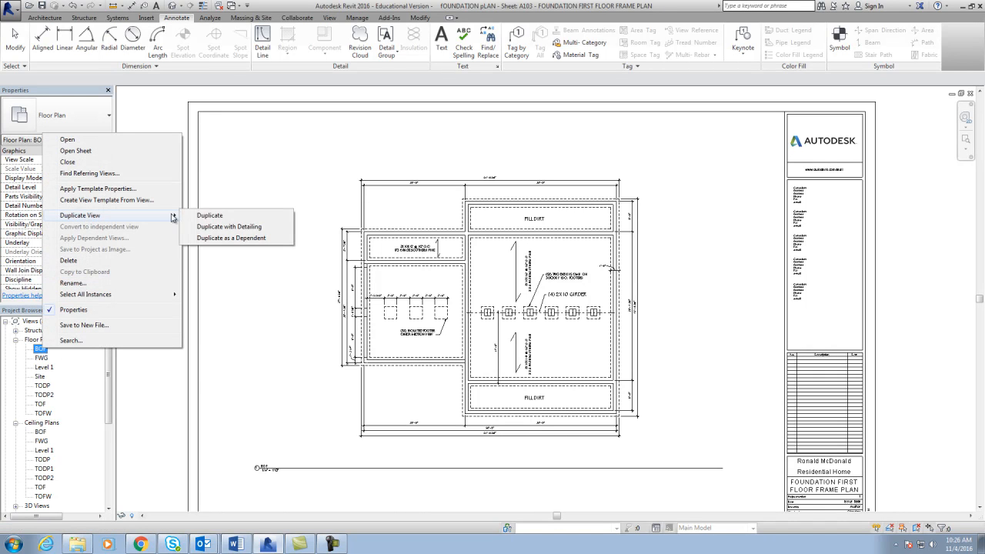
{"action": "left_click", "coordinate": [220, 227]}
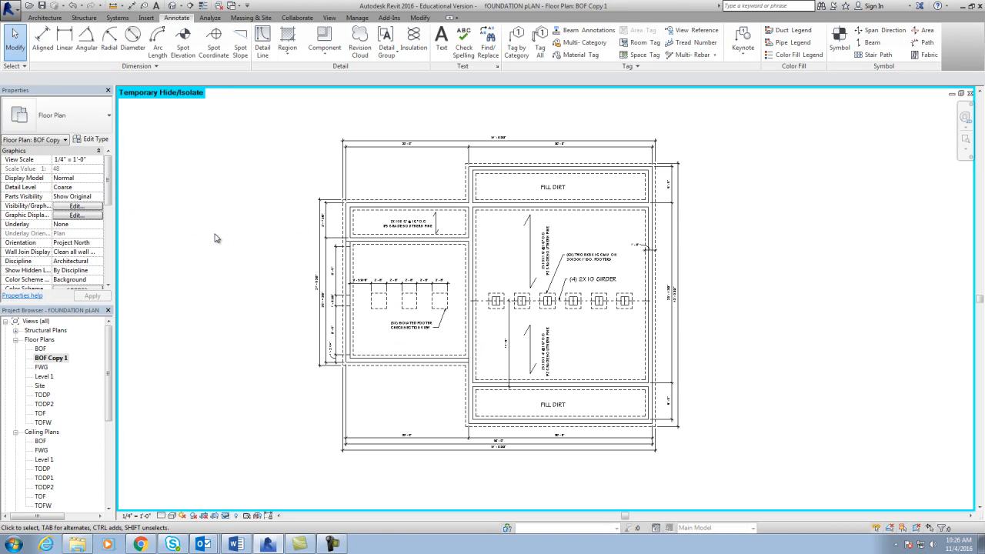
{"action": "right_click", "coordinate": [63, 359]}
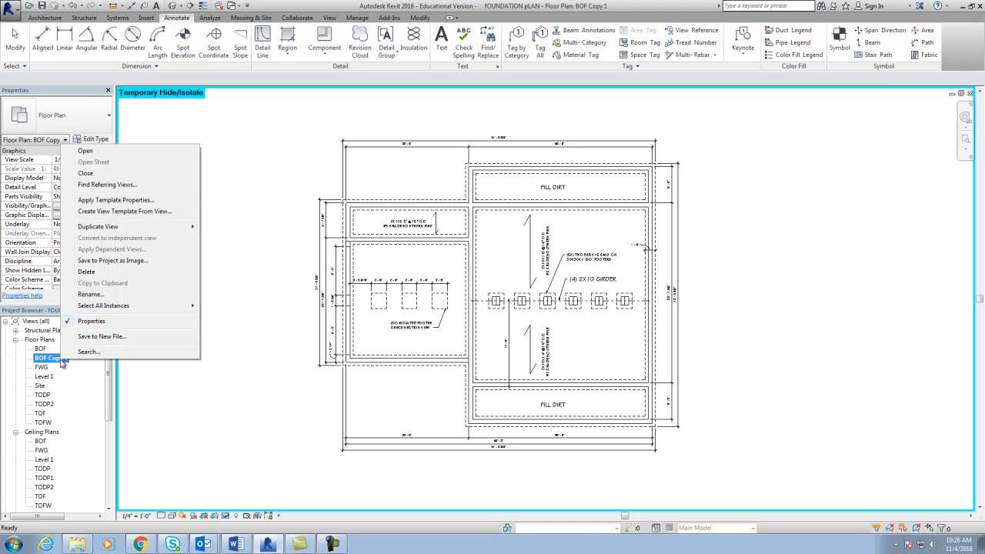
{"action": "left_click", "coordinate": [90, 295]}
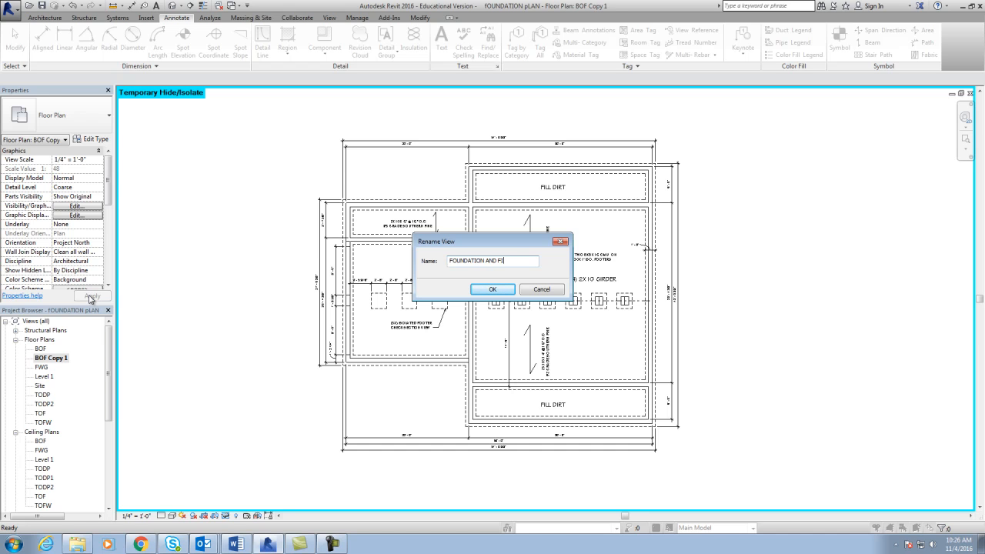
{"action": "type", "text": "FRAMING PLAN"}
{"action": "left_click", "coordinate": [489, 295]}
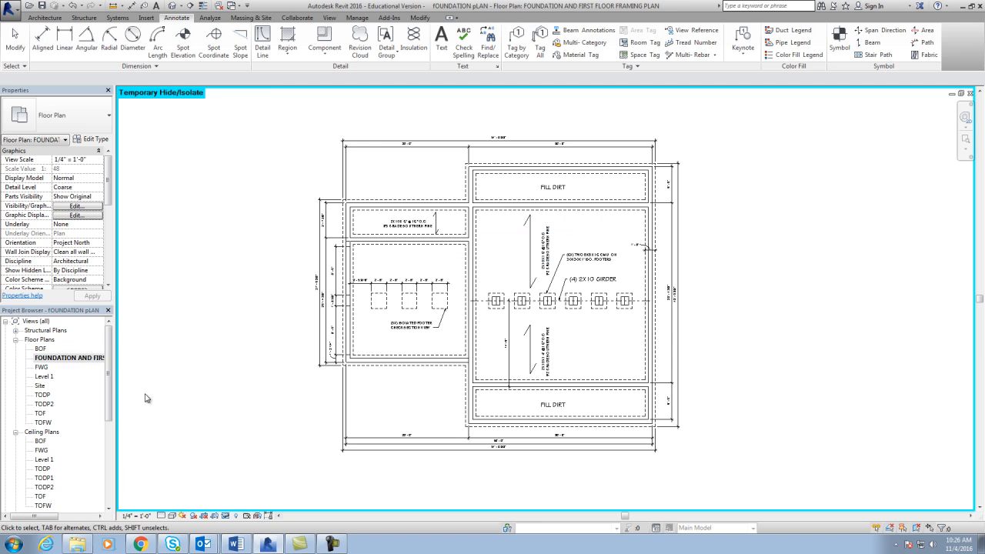
Open sheet A103 and delete the BOF plan viewport from it
{"action": "scroll", "coordinate": [98, 457], "scroll_direction": "down", "scroll_amount": 6}
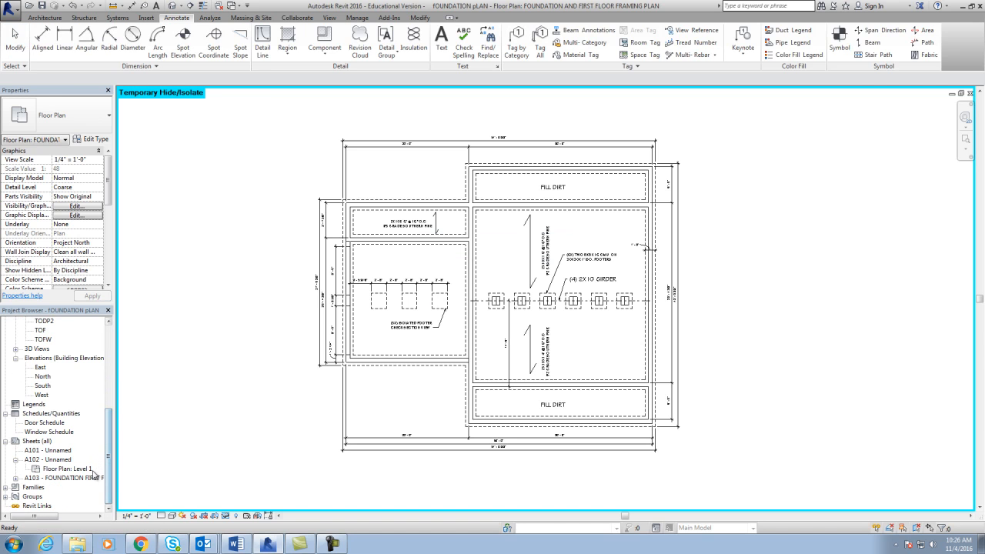
{"action": "double_click", "coordinate": [70, 478]}
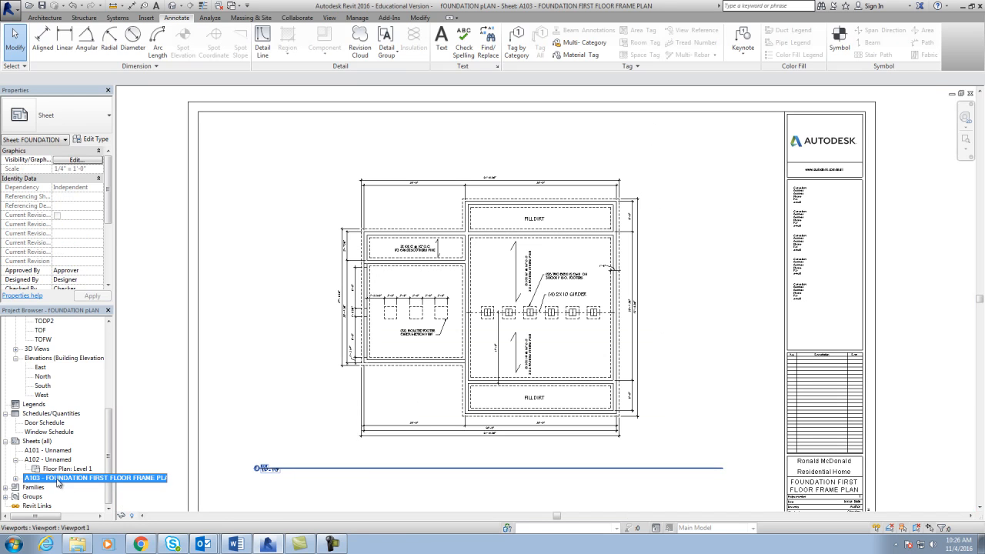
{"action": "scroll", "coordinate": [238, 440], "scroll_direction": "down", "scroll_amount": 4}
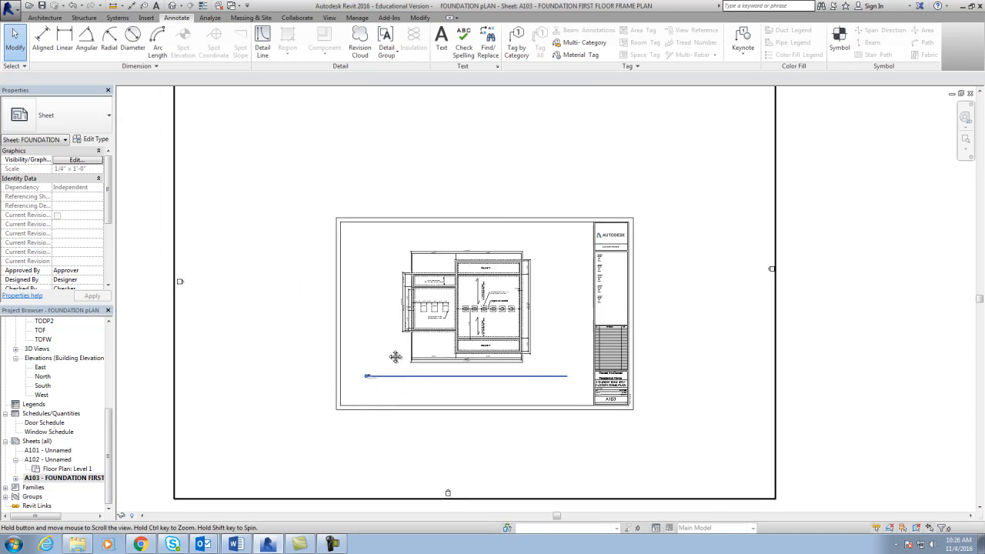
{"action": "left_click", "coordinate": [219, 358]}
{"action": "key", "text": "Delete"}
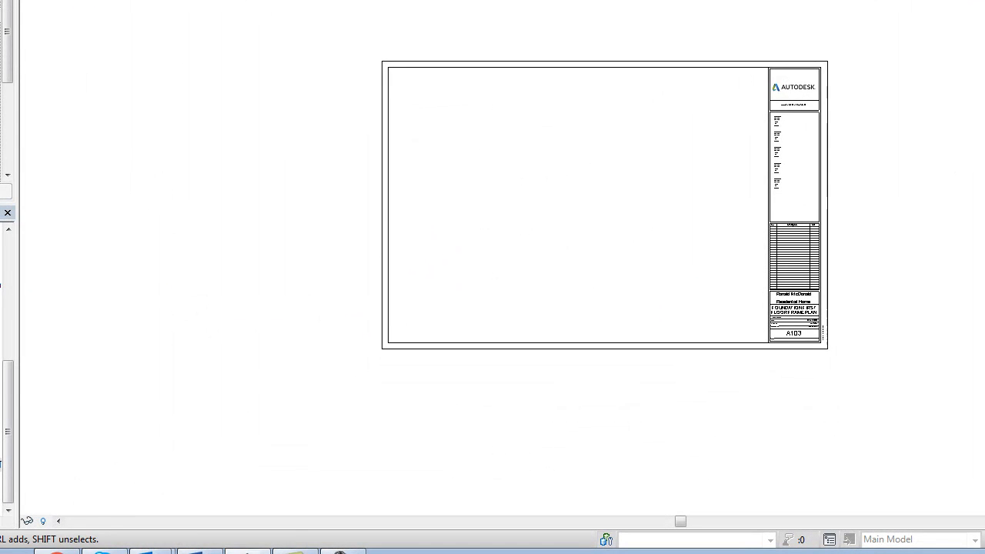
Add the FOUNDATION AND FIRST FLOOR FRAMING PLAN view to sheet A103 and position it inside the title block border
{"action": "right_click", "coordinate": [15, 464]}
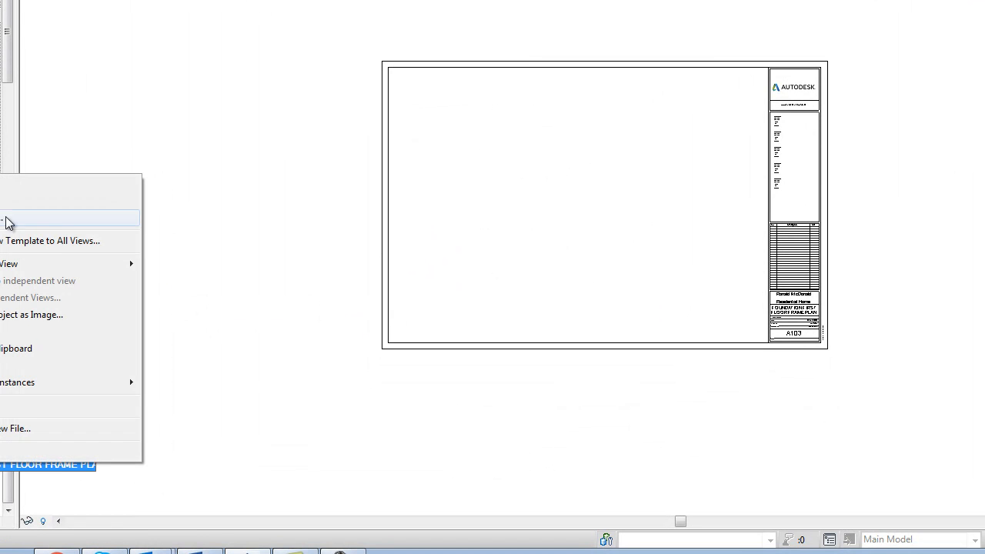
{"action": "left_click", "coordinate": [40, 217]}
{"action": "left_click_drag", "start_coordinate": [688, 81], "coordinate": [686, 117]}
{"action": "left_click", "coordinate": [579, 182]}
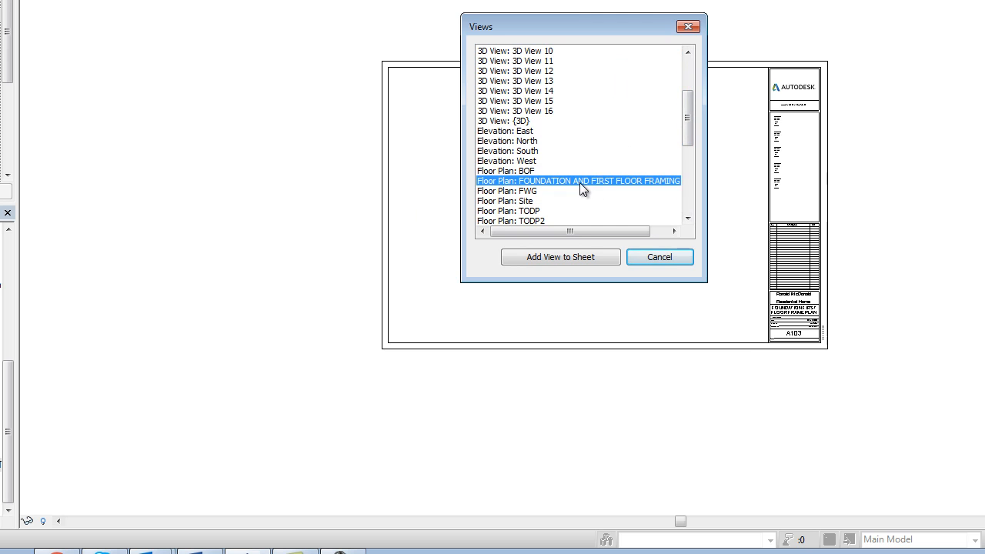
{"action": "left_click", "coordinate": [555, 257]}
{"action": "left_click", "coordinate": [591, 219]}
{"action": "left_click_drag", "start_coordinate": [589, 310], "coordinate": [588, 245]}
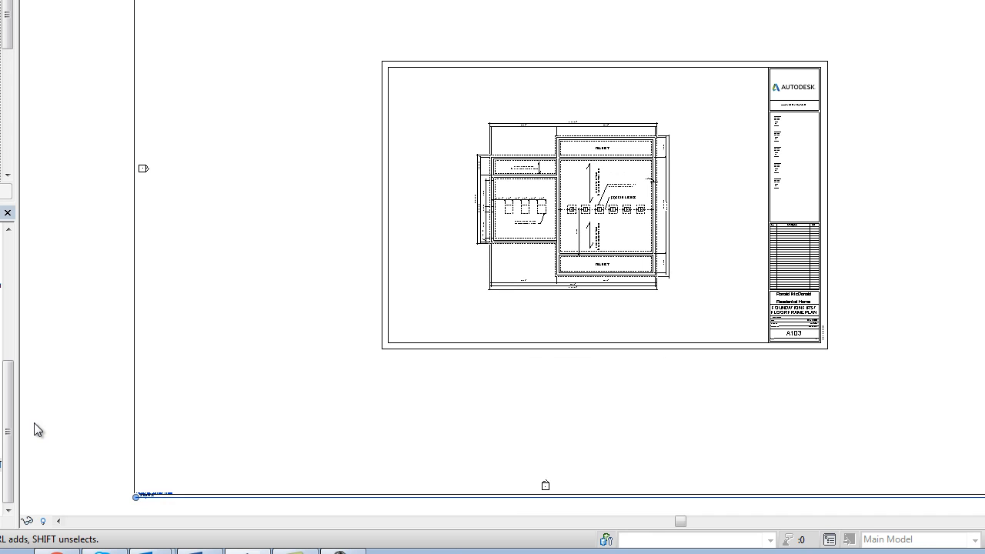
Move the new viewport's title beneath the plan, near the lower-left corner inside the sheet border
{"action": "left_click", "coordinate": [171, 505]}
{"action": "left_click", "coordinate": [171, 499]}
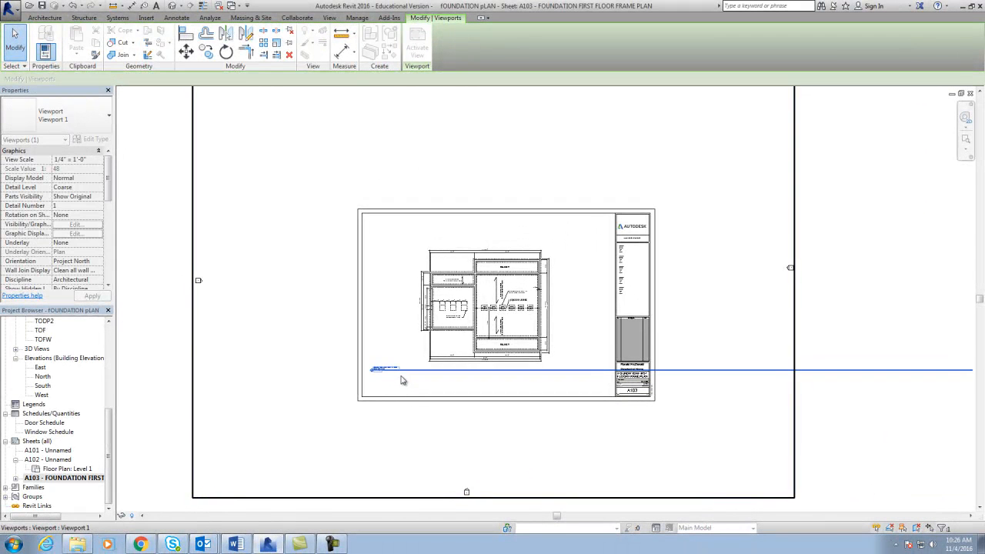
{"action": "scroll", "coordinate": [401, 380], "scroll_direction": "up", "scroll_amount": 5}
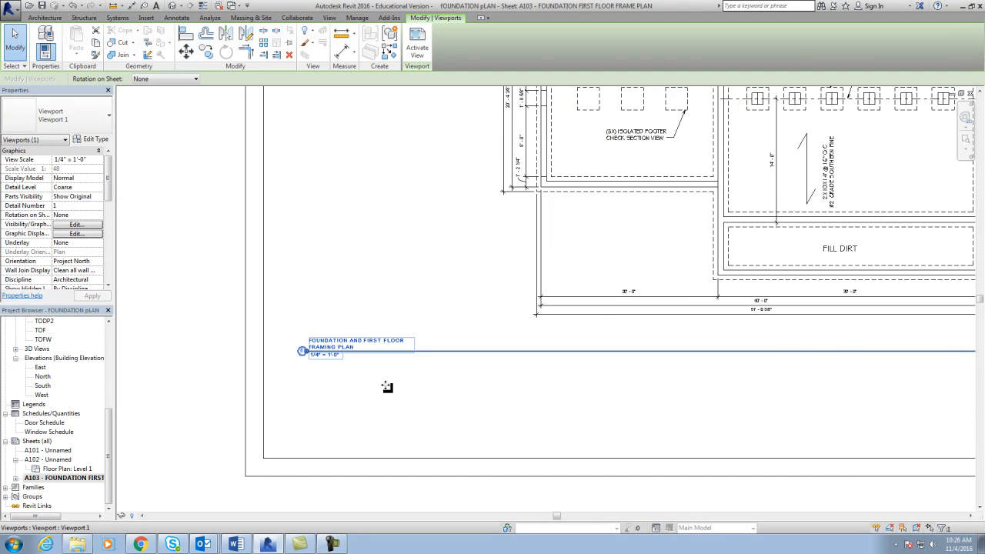
{"action": "scroll", "coordinate": [387, 387], "scroll_direction": "down", "scroll_amount": 5}
{"action": "middle_click_drag", "start_coordinate": [709, 471], "coordinate": [568, 452]}
{"action": "scroll", "coordinate": [568, 451], "scroll_direction": "down", "scroll_amount": 3}
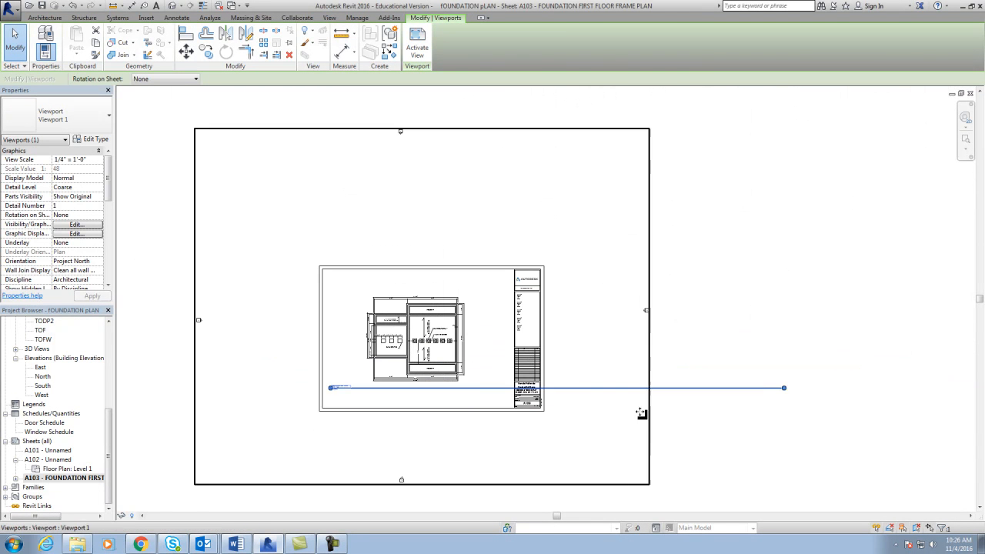
Shorten the framing plan's title line so it ends just past the plan, clear of the title block
{"action": "left_click_drag", "start_coordinate": [784, 389], "coordinate": [496, 389]}
{"action": "left_click", "coordinate": [784, 290]}
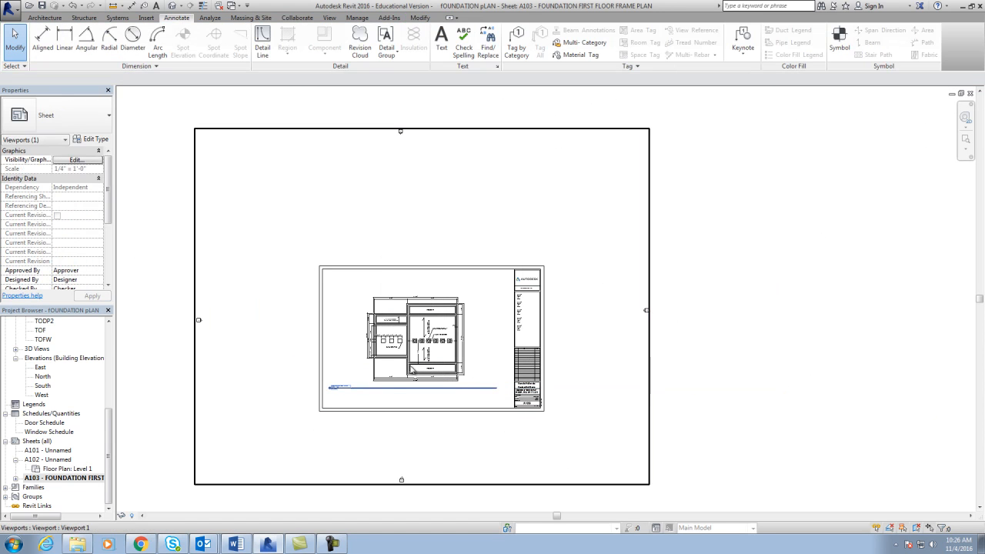
{"action": "scroll", "coordinate": [359, 401], "scroll_direction": "up", "scroll_amount": 1}
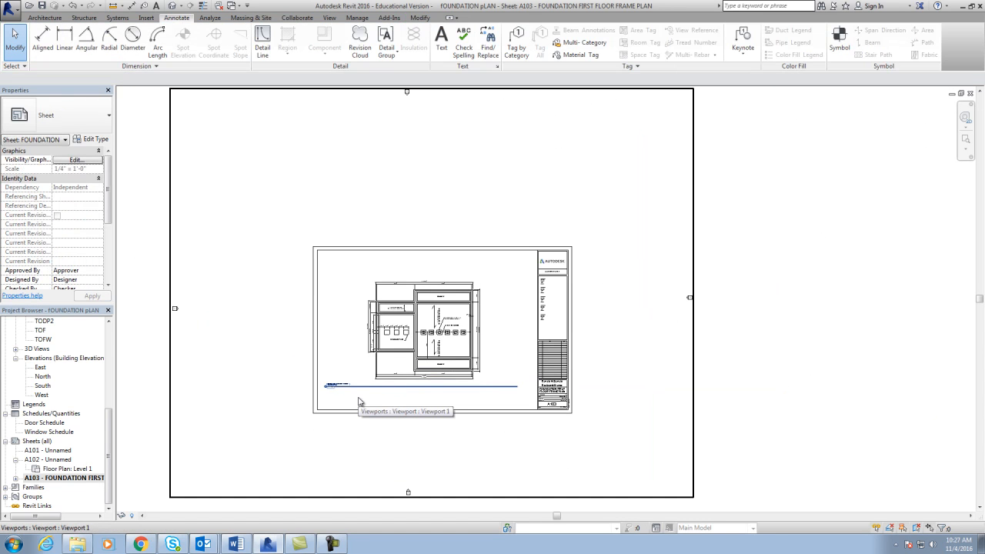
{"action": "scroll", "coordinate": [441, 400], "scroll_direction": "up", "scroll_amount": 3}
{"action": "scroll", "coordinate": [441, 402], "scroll_direction": "down", "scroll_amount": 1}
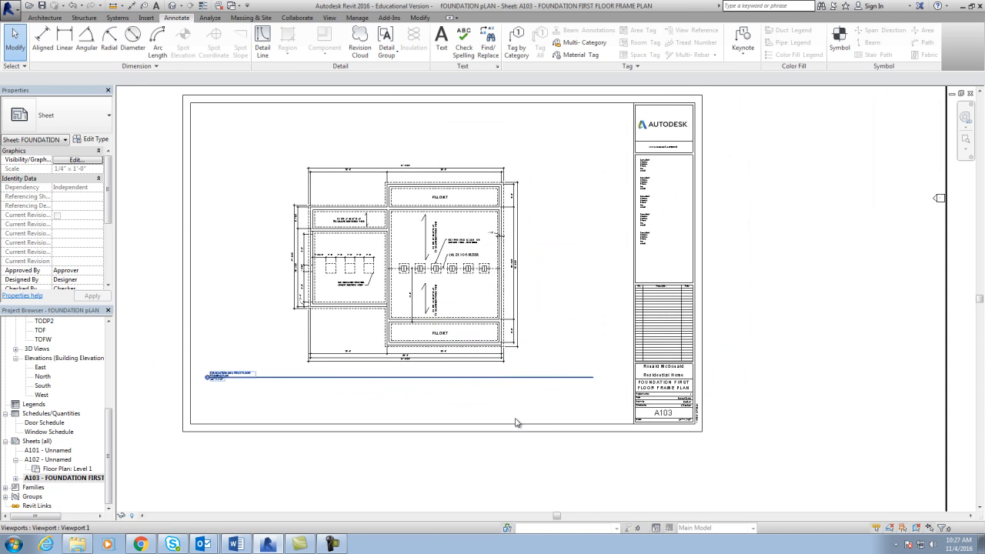
{"action": "scroll", "coordinate": [578, 442], "scroll_direction": "down", "scroll_amount": 1}
{"action": "scroll", "coordinate": [470, 452], "scroll_direction": "up", "scroll_amount": 1}
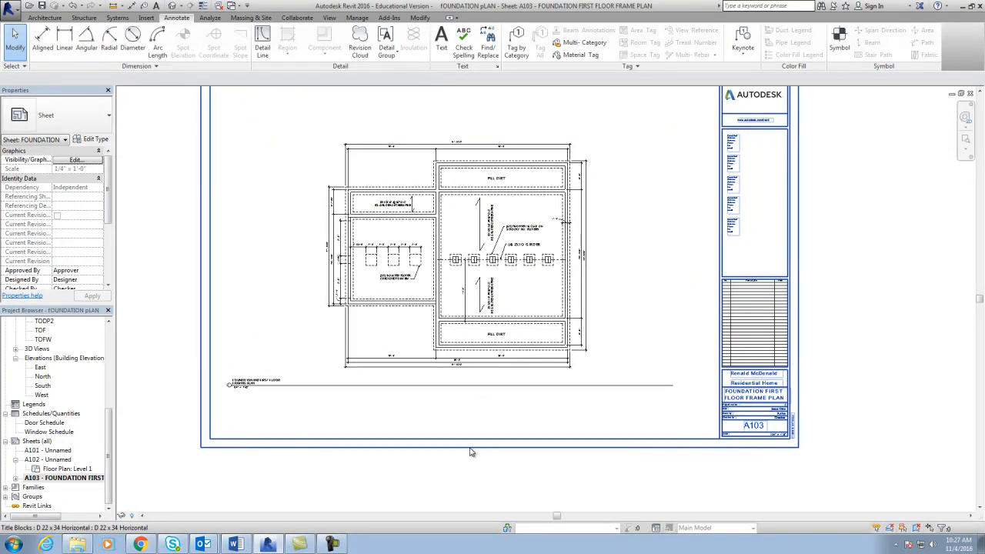